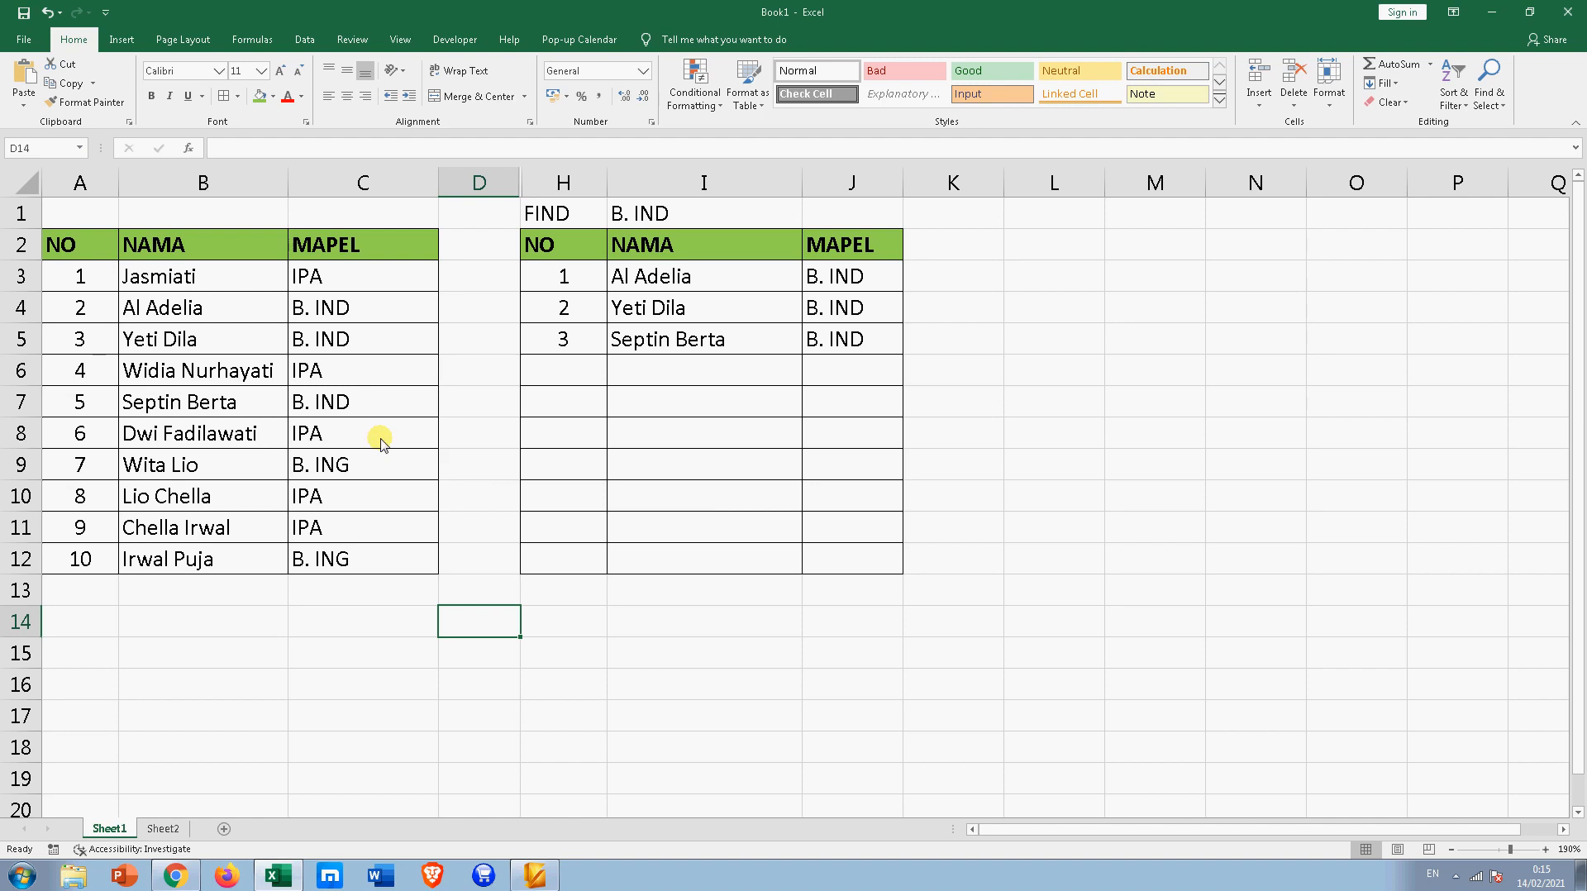
Examine the source table's NO, NAMA and MAPEL headers and the data in A3:C12
left_click_drag(102, 257, 392, 259)
left_click(139, 281)
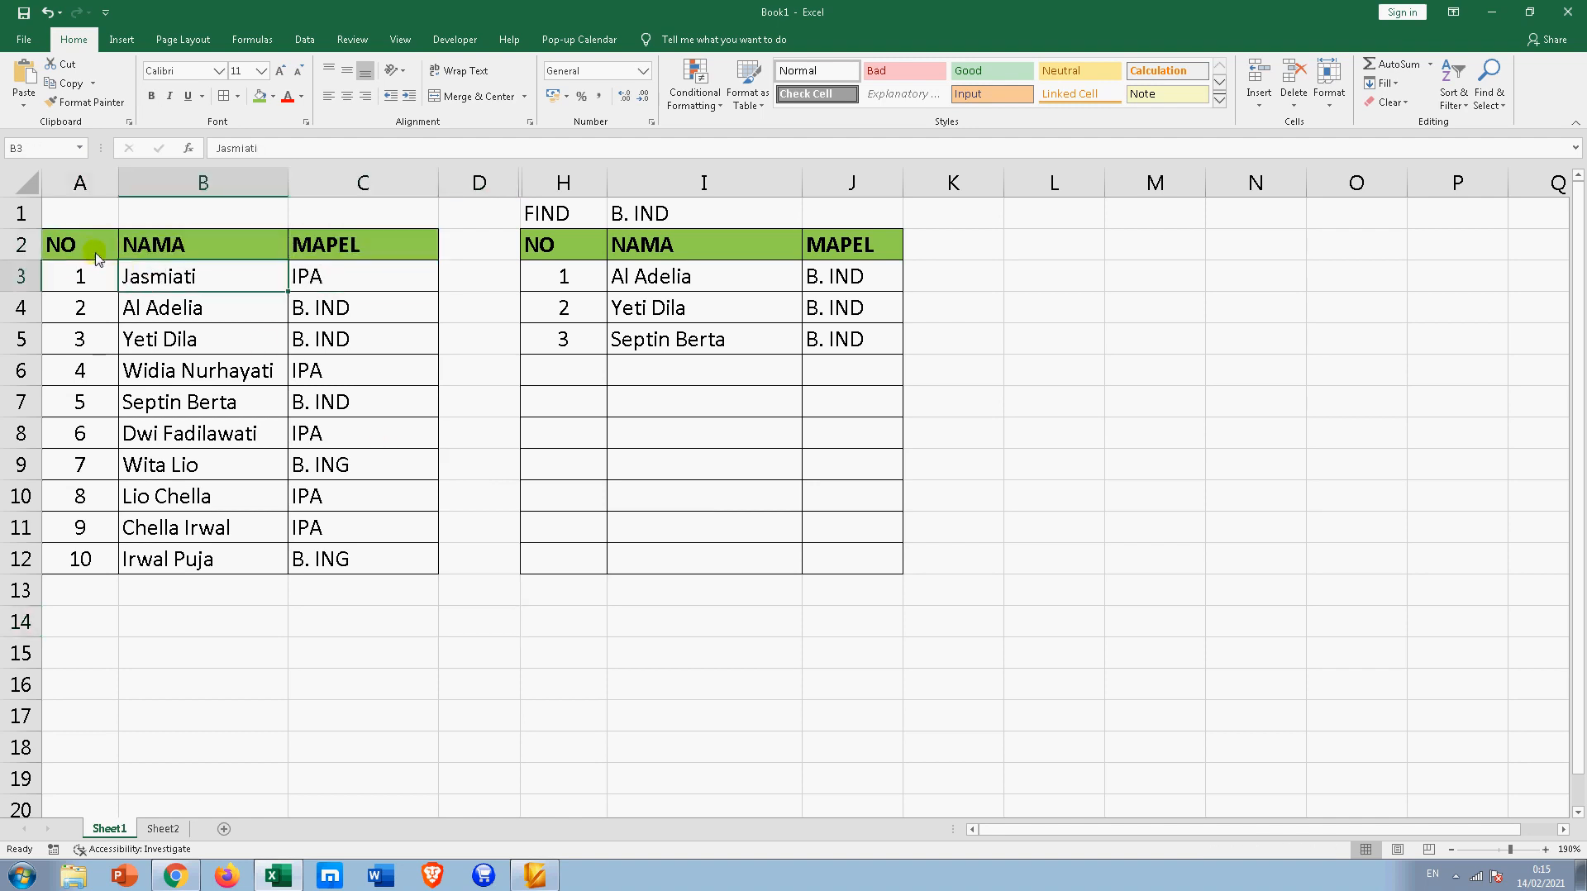
left_click(91, 256)
left_click(172, 251)
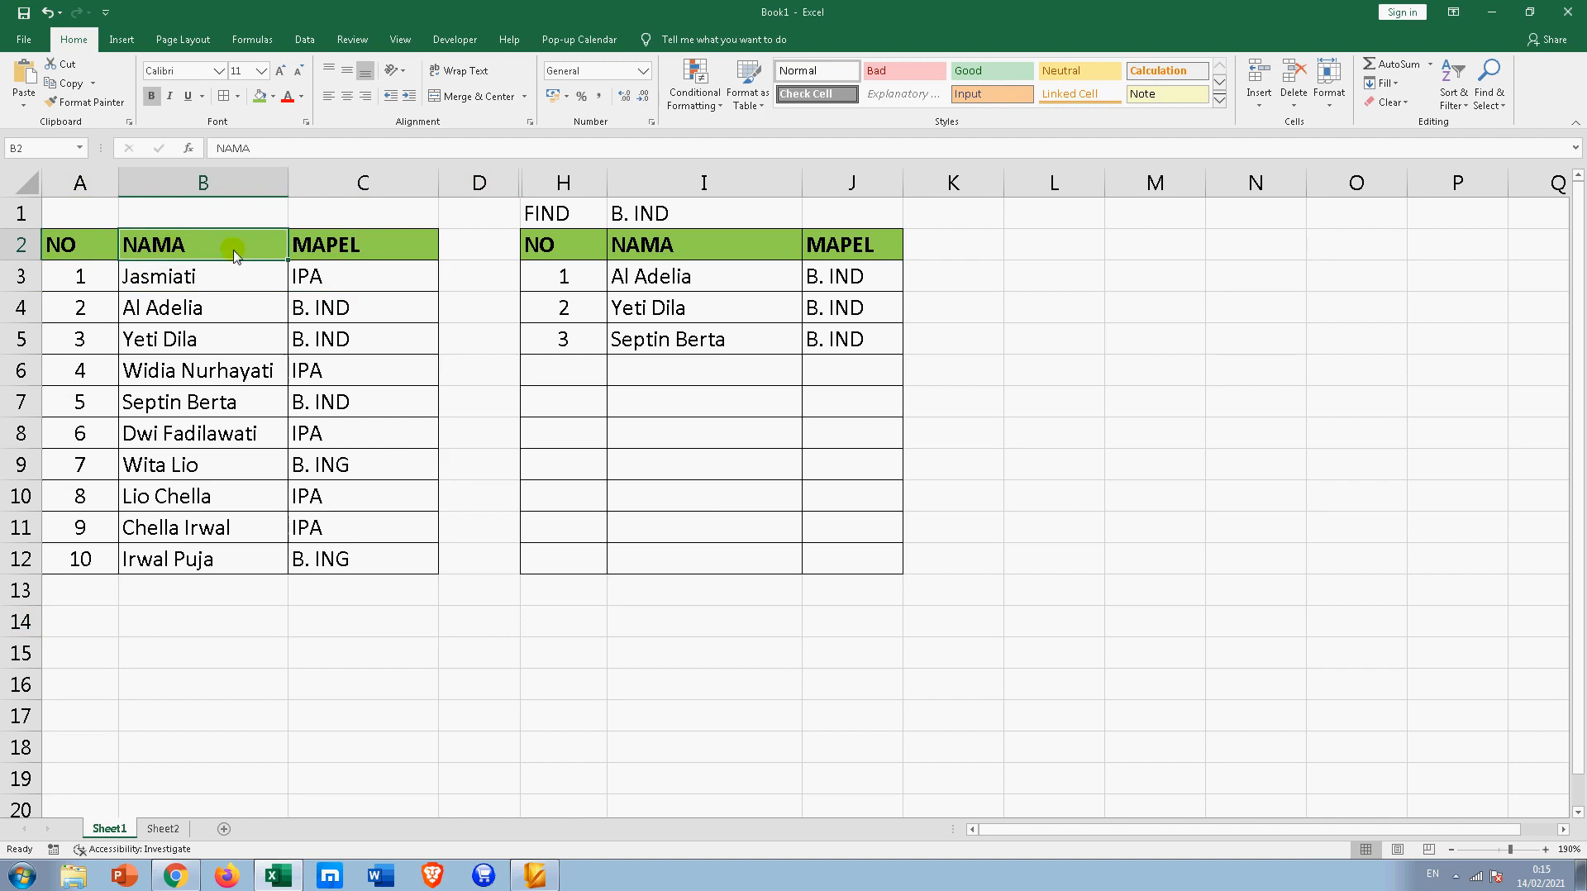
left_click(321, 255)
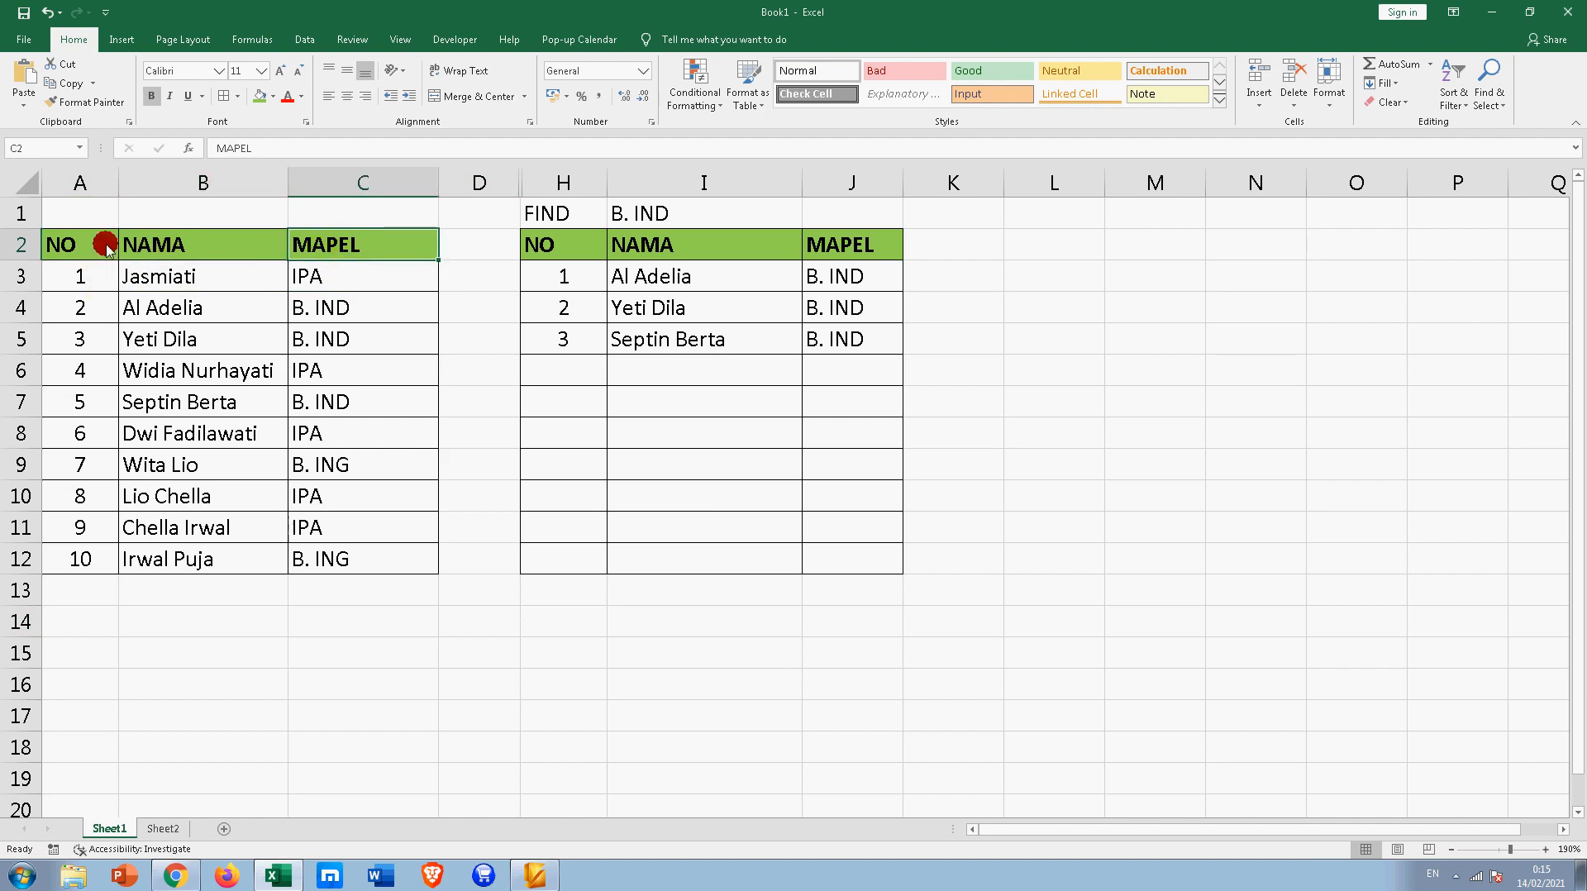
left_click_drag(100, 281, 83, 557)
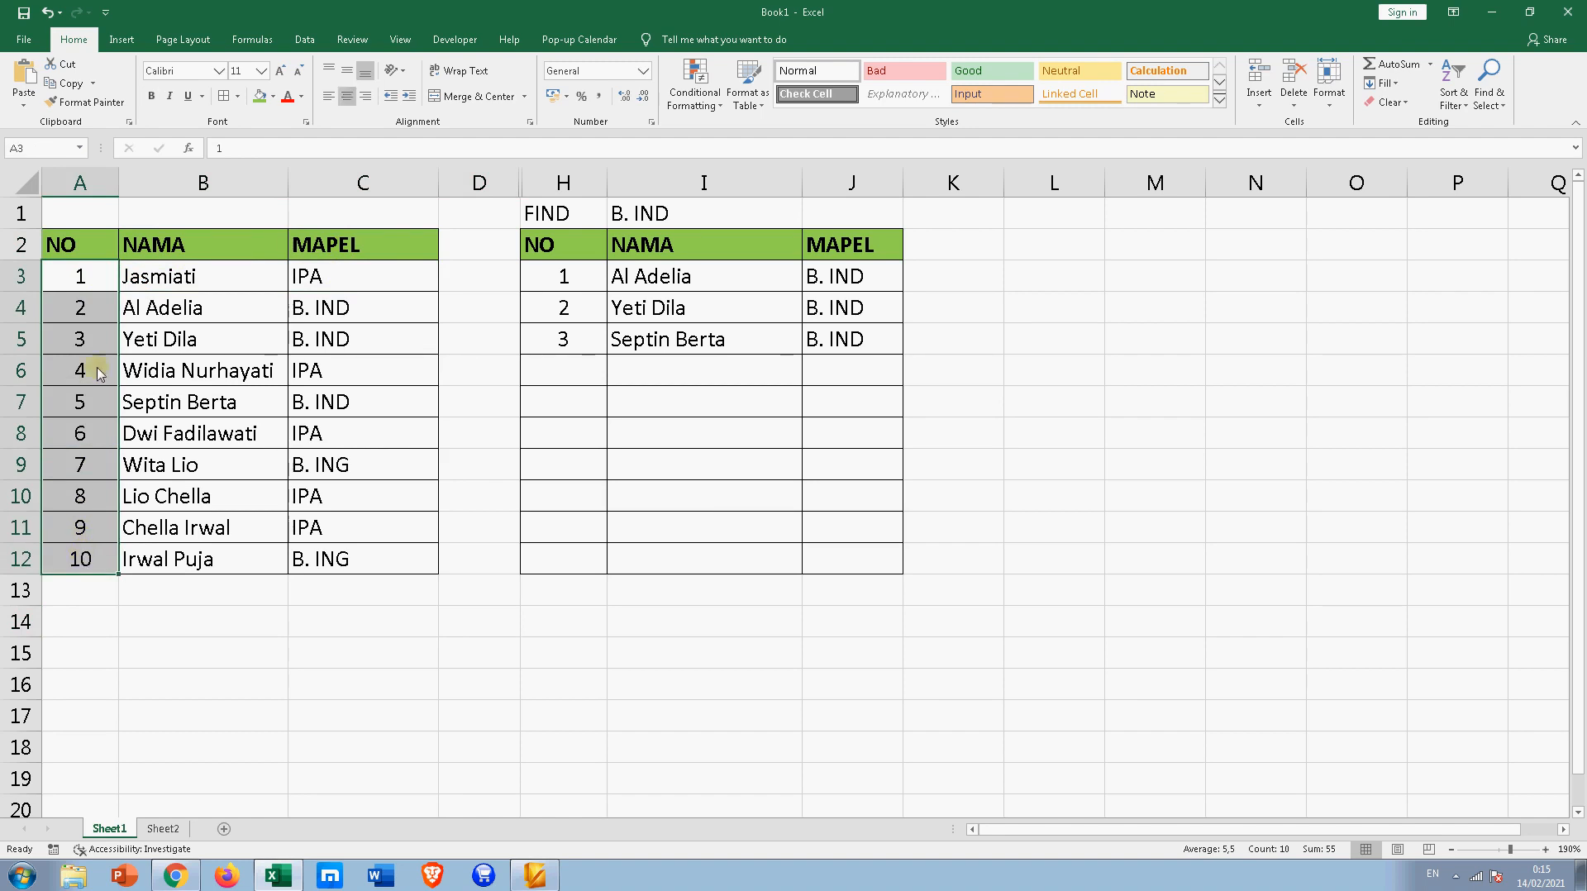
left_click(175, 283)
left_click_drag(174, 283, 177, 557)
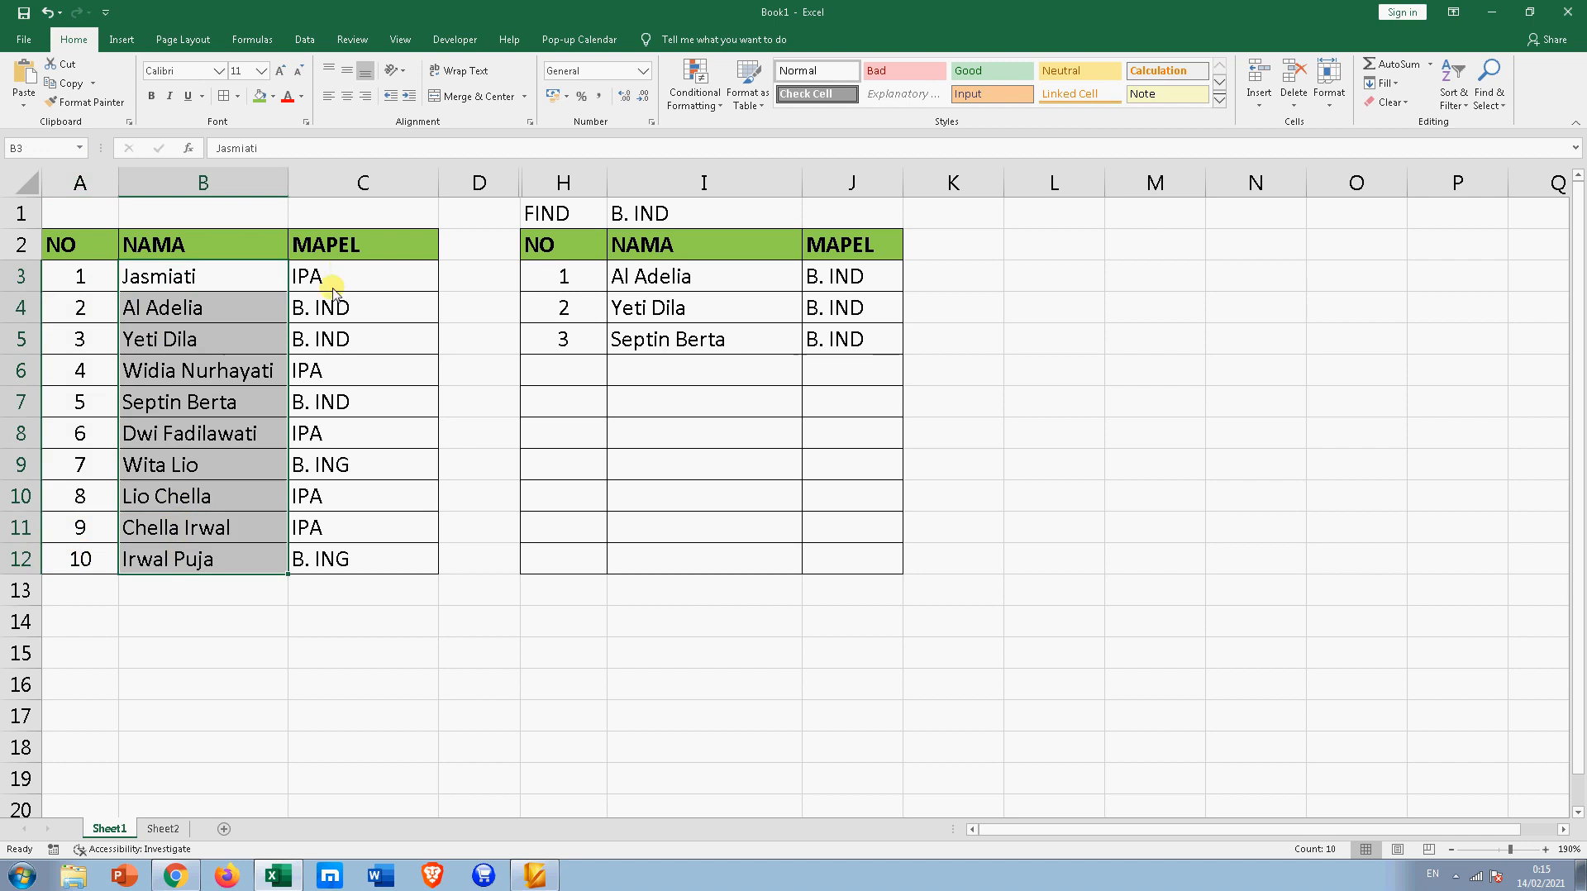
left_click_drag(339, 275, 344, 556)
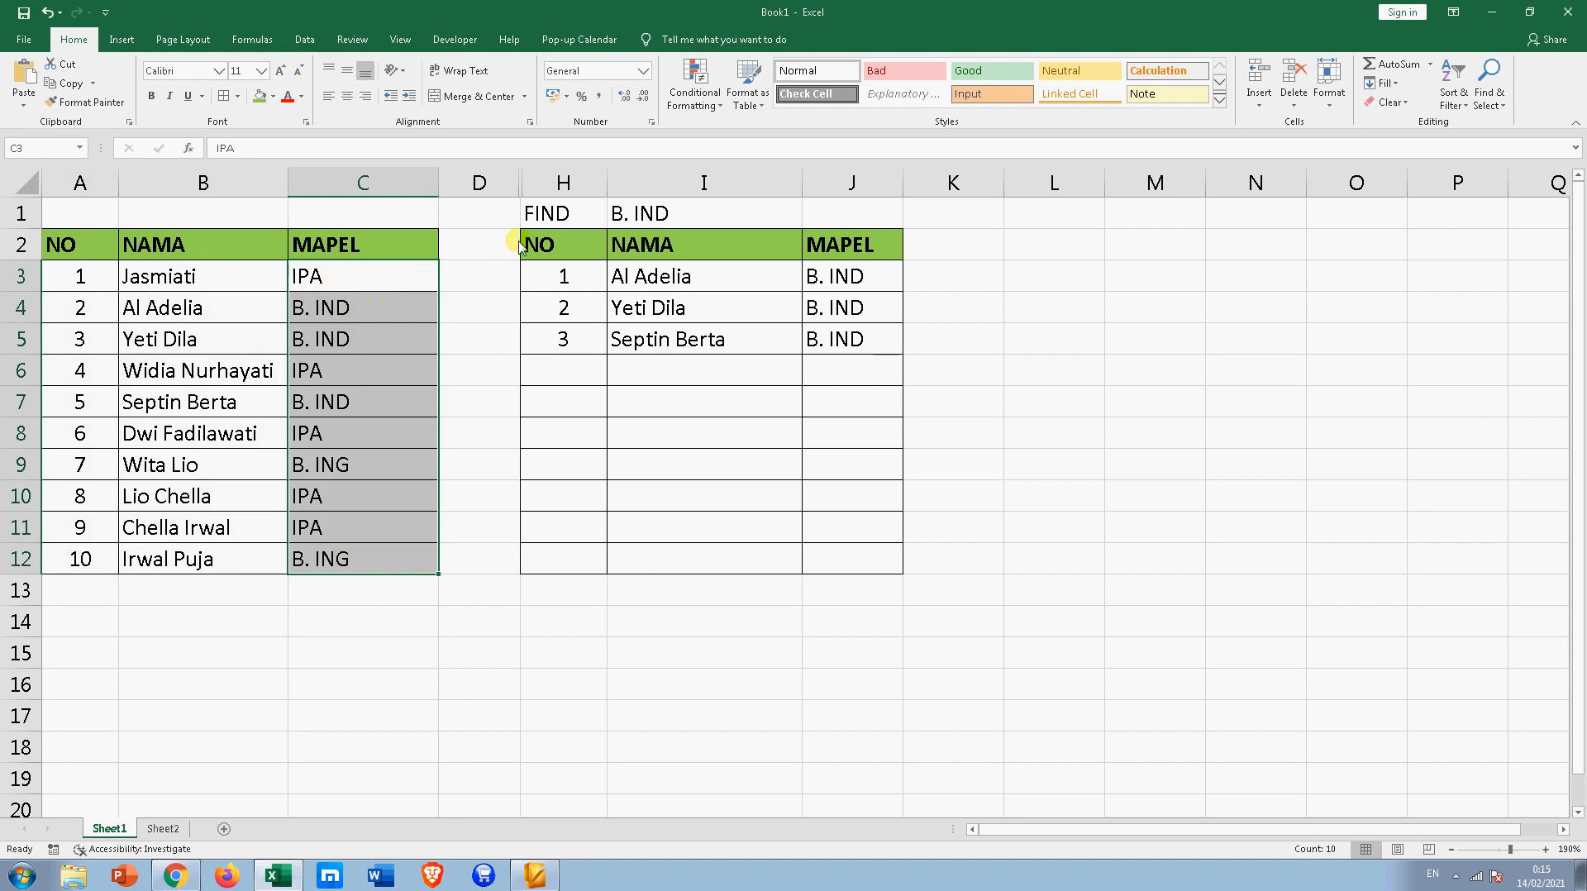
Examine the result table in H2:J12 and the FIND criterion in cell I1
left_click_drag(530, 247, 866, 555)
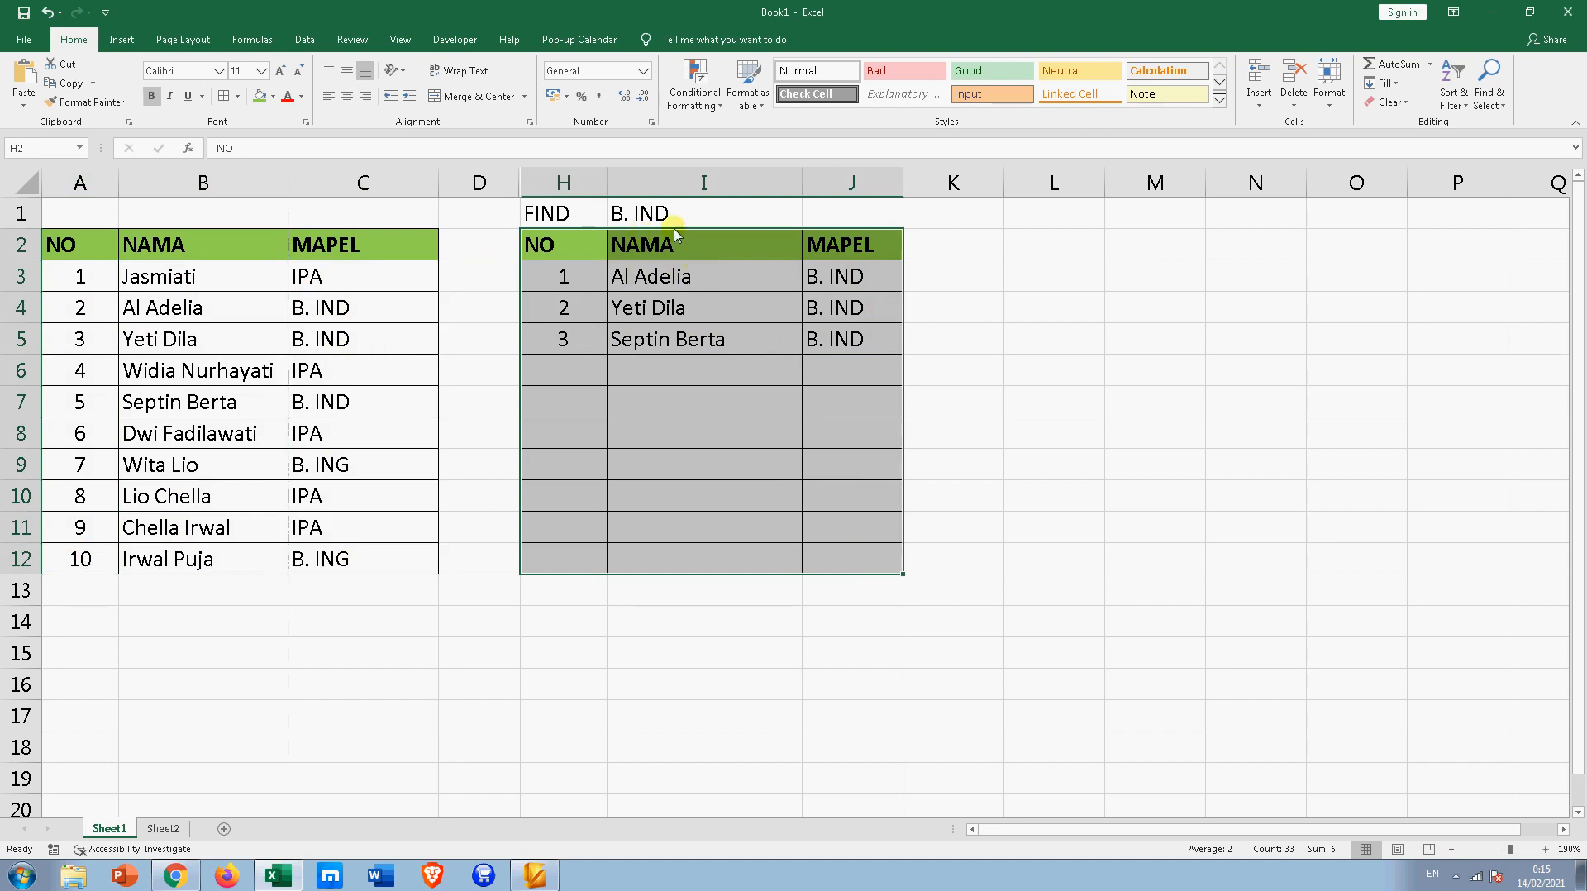
left_click(582, 217)
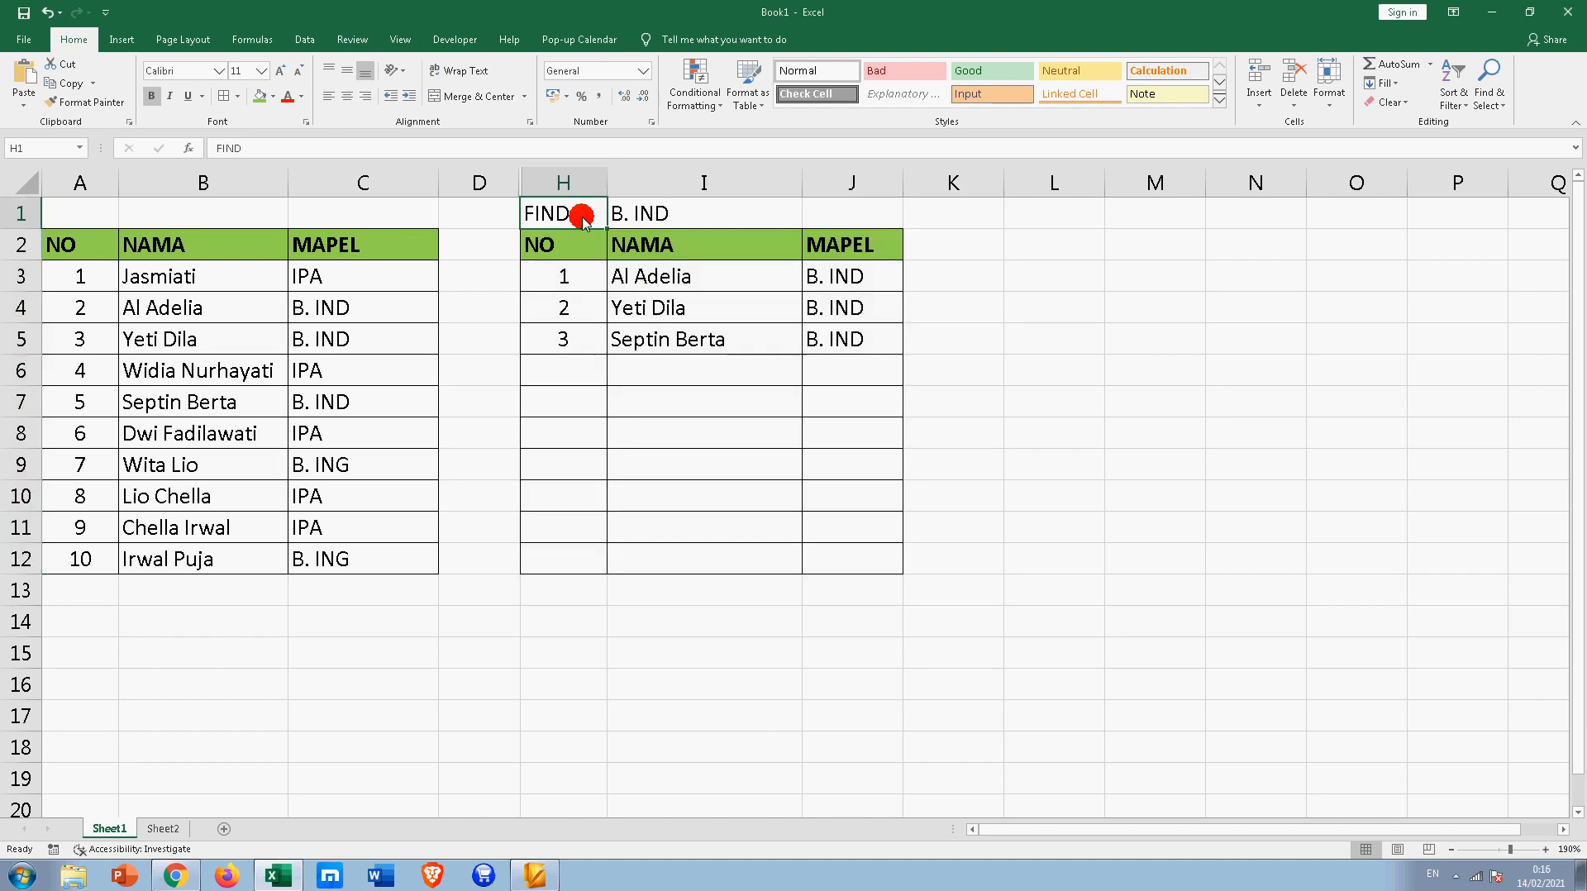
left_click(639, 212)
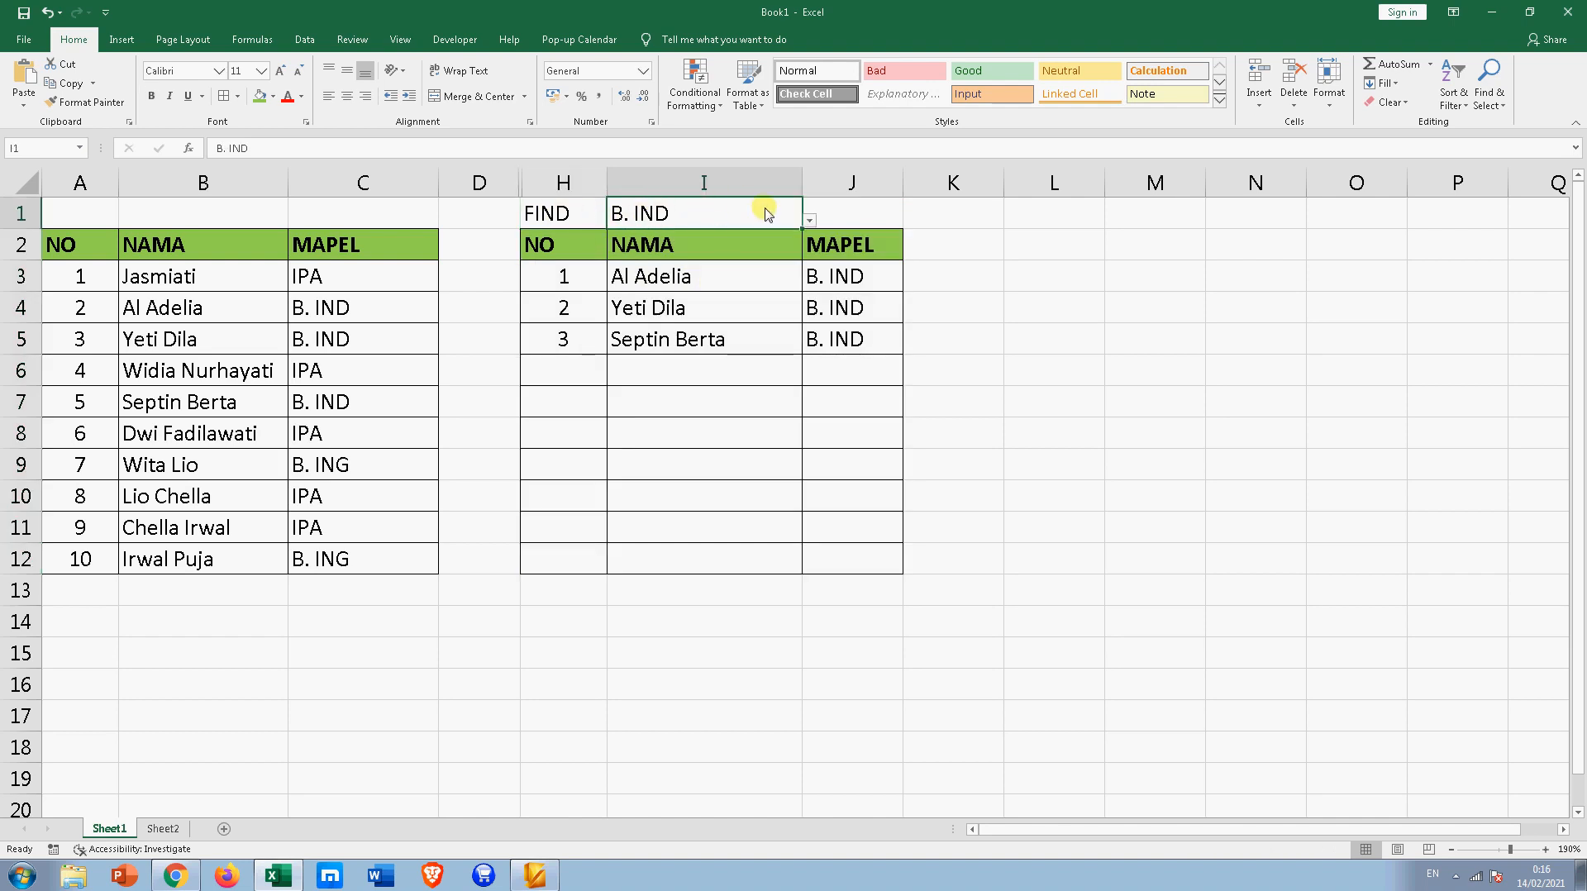
left_click(710, 215)
left_click(949, 239)
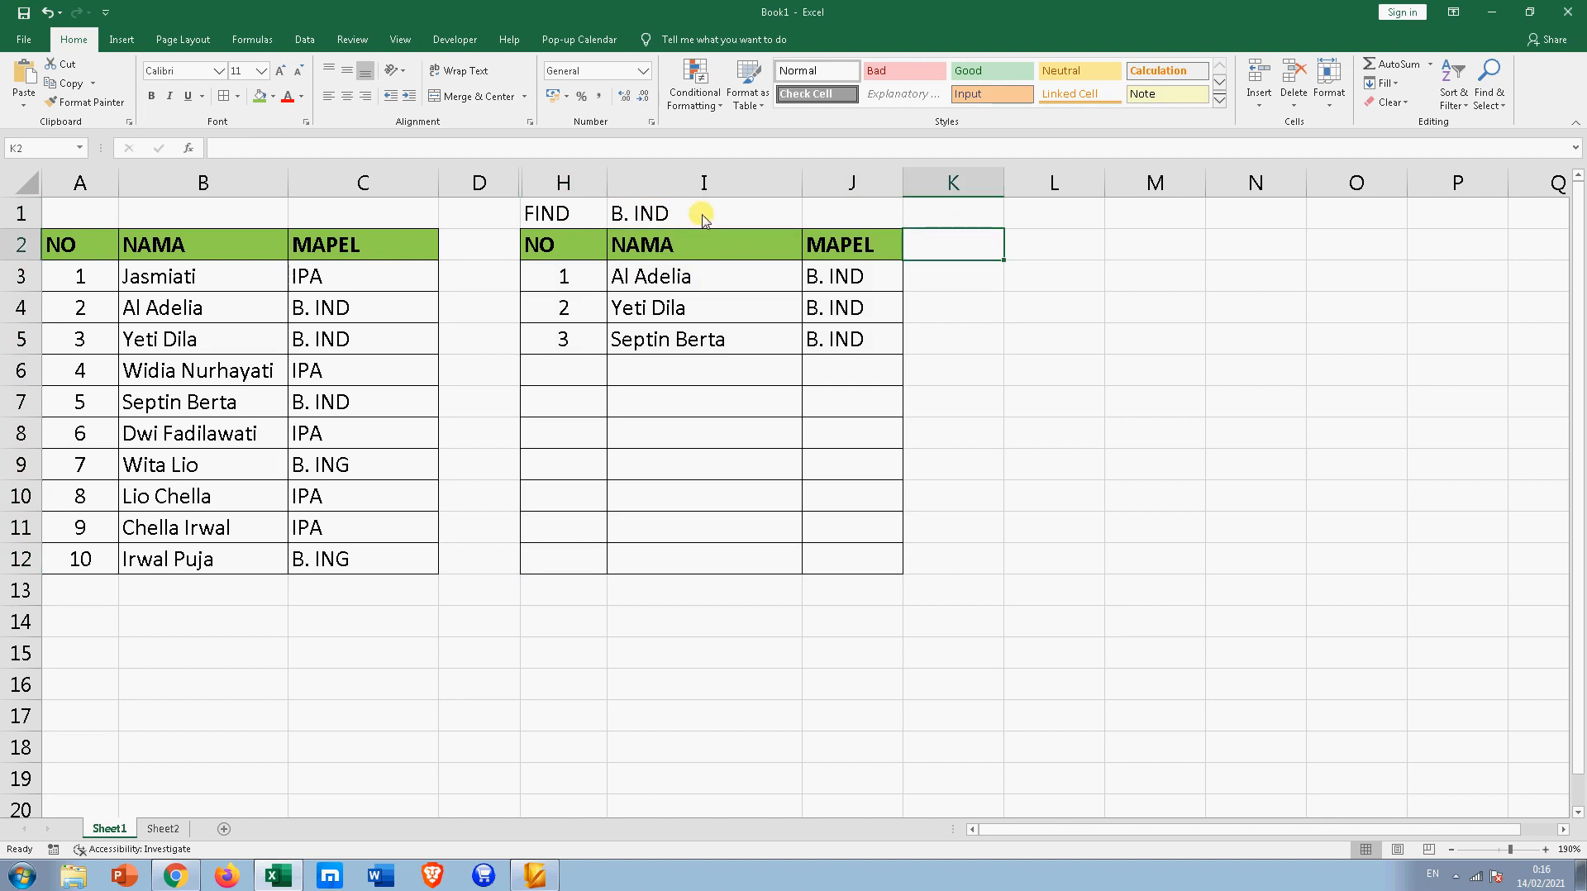
Choose IPA from the subject list in cell I1 as the FIND criterion
left_click(659, 219)
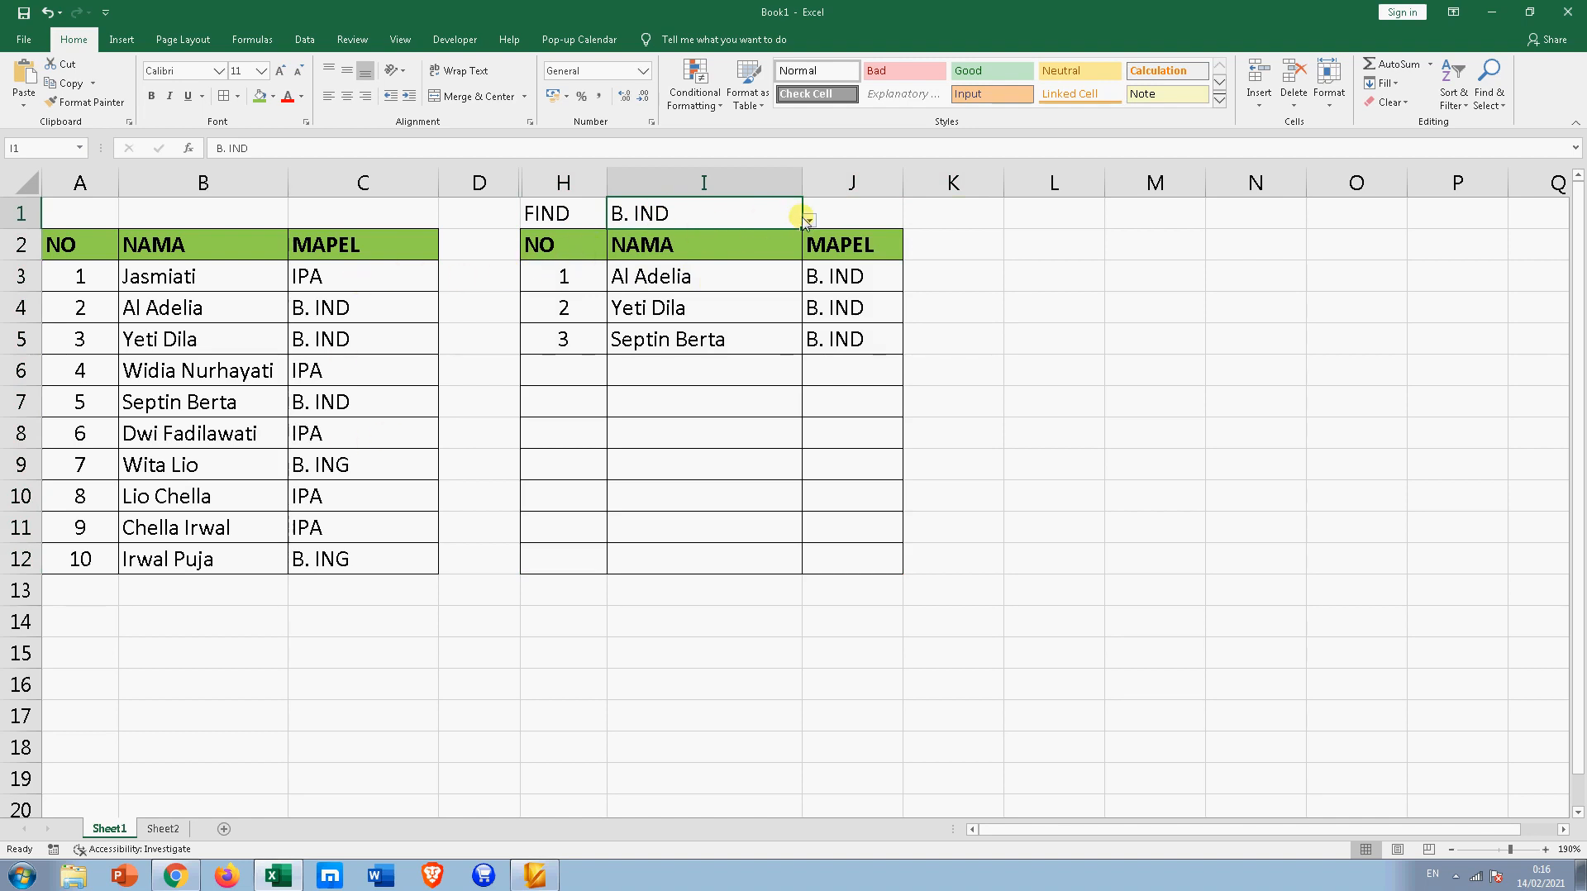
left_click(810, 220)
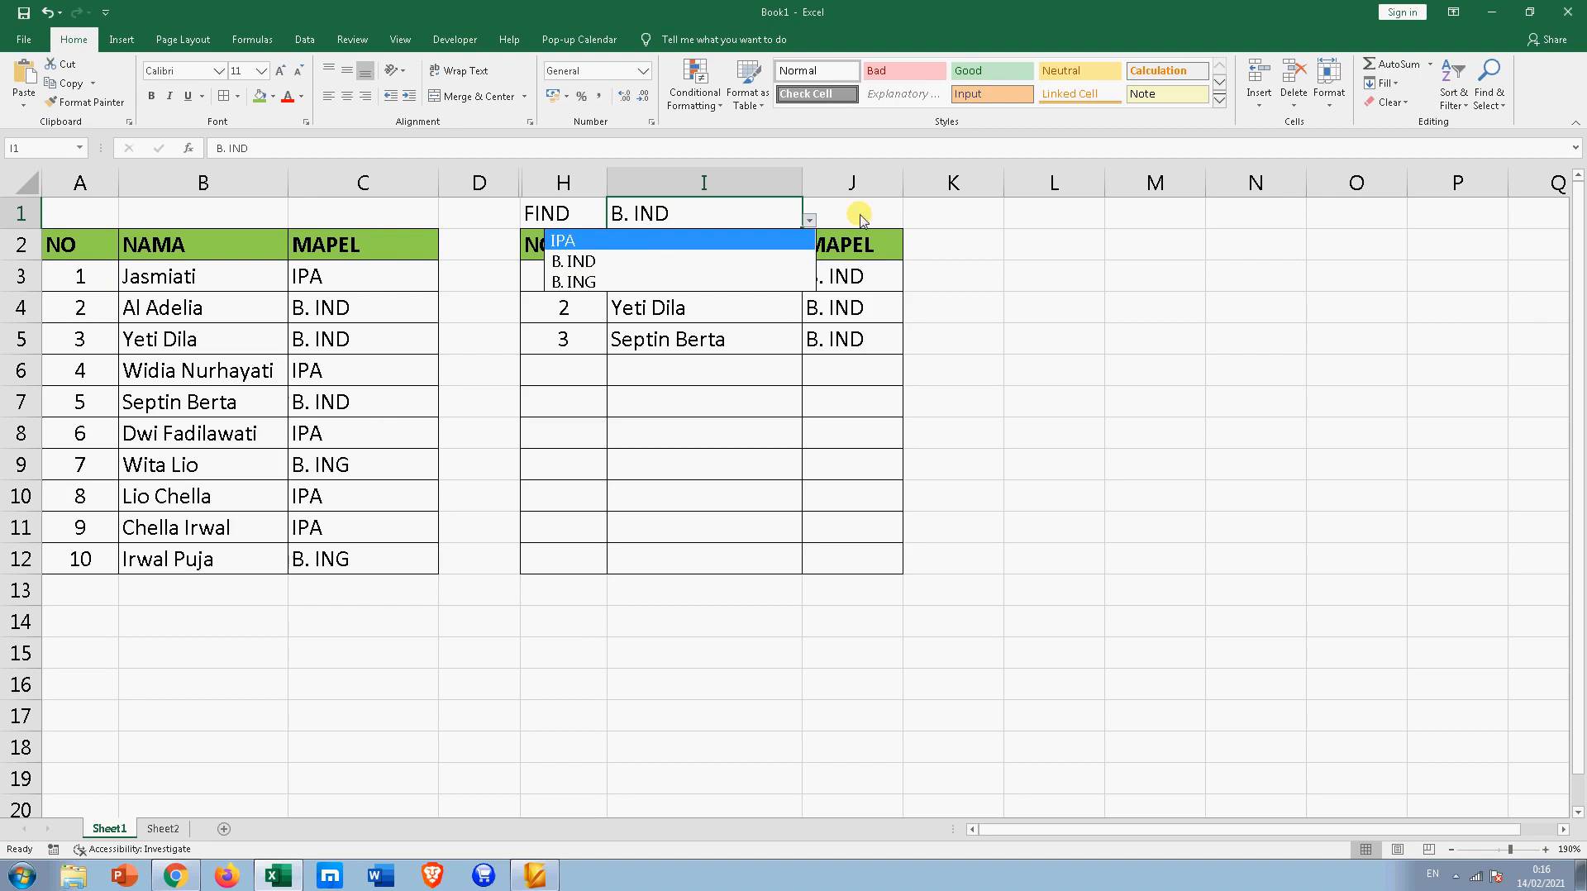
left_click(903, 208)
left_click(744, 213)
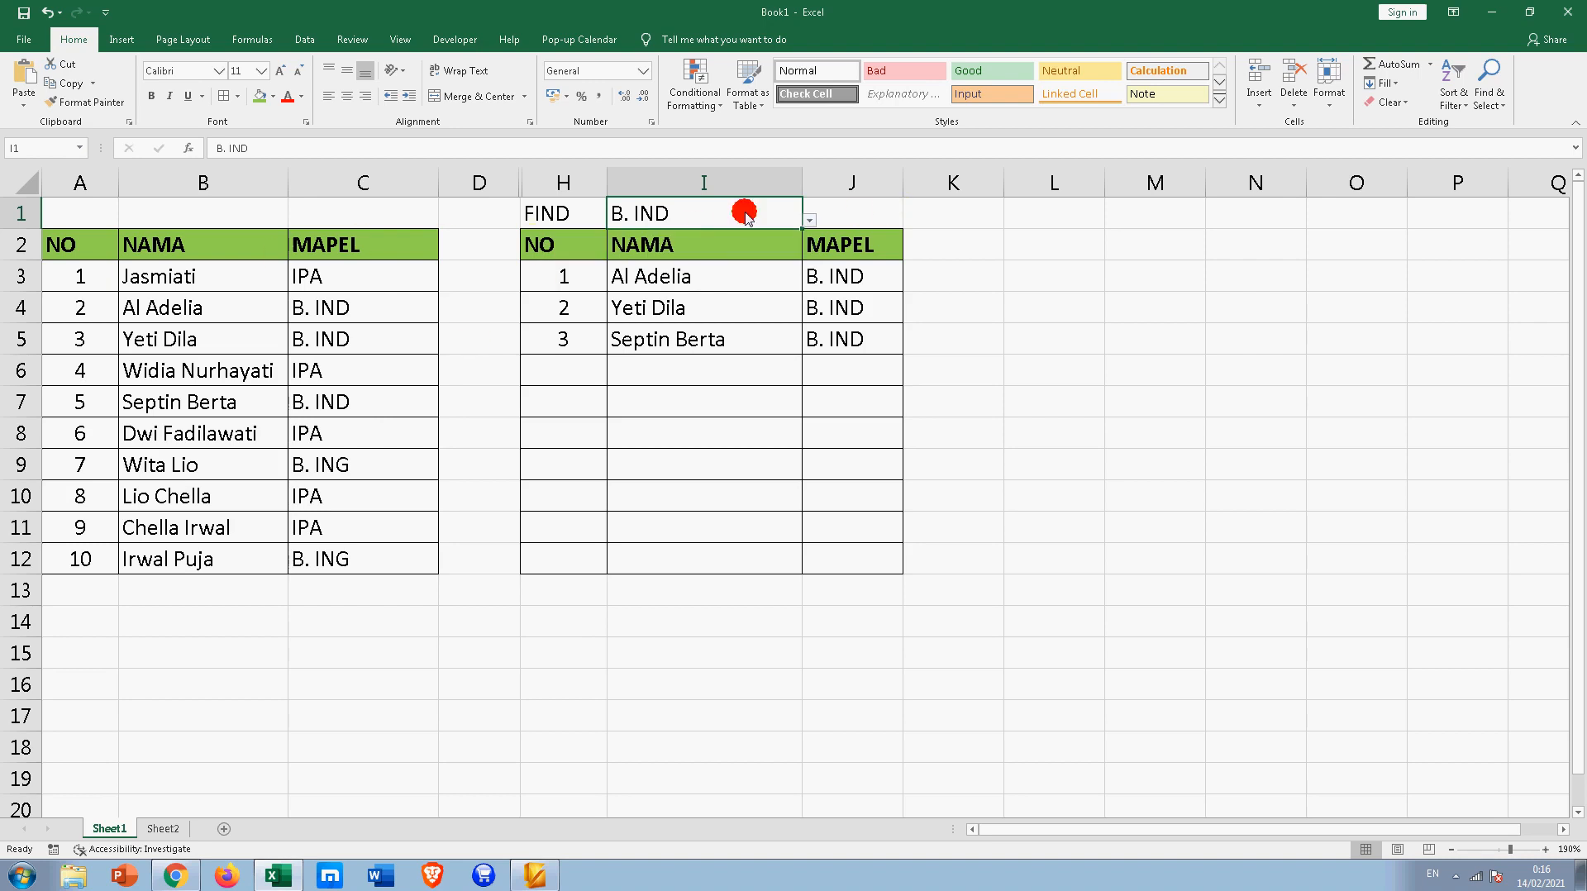
left_click(809, 220)
left_click(651, 238)
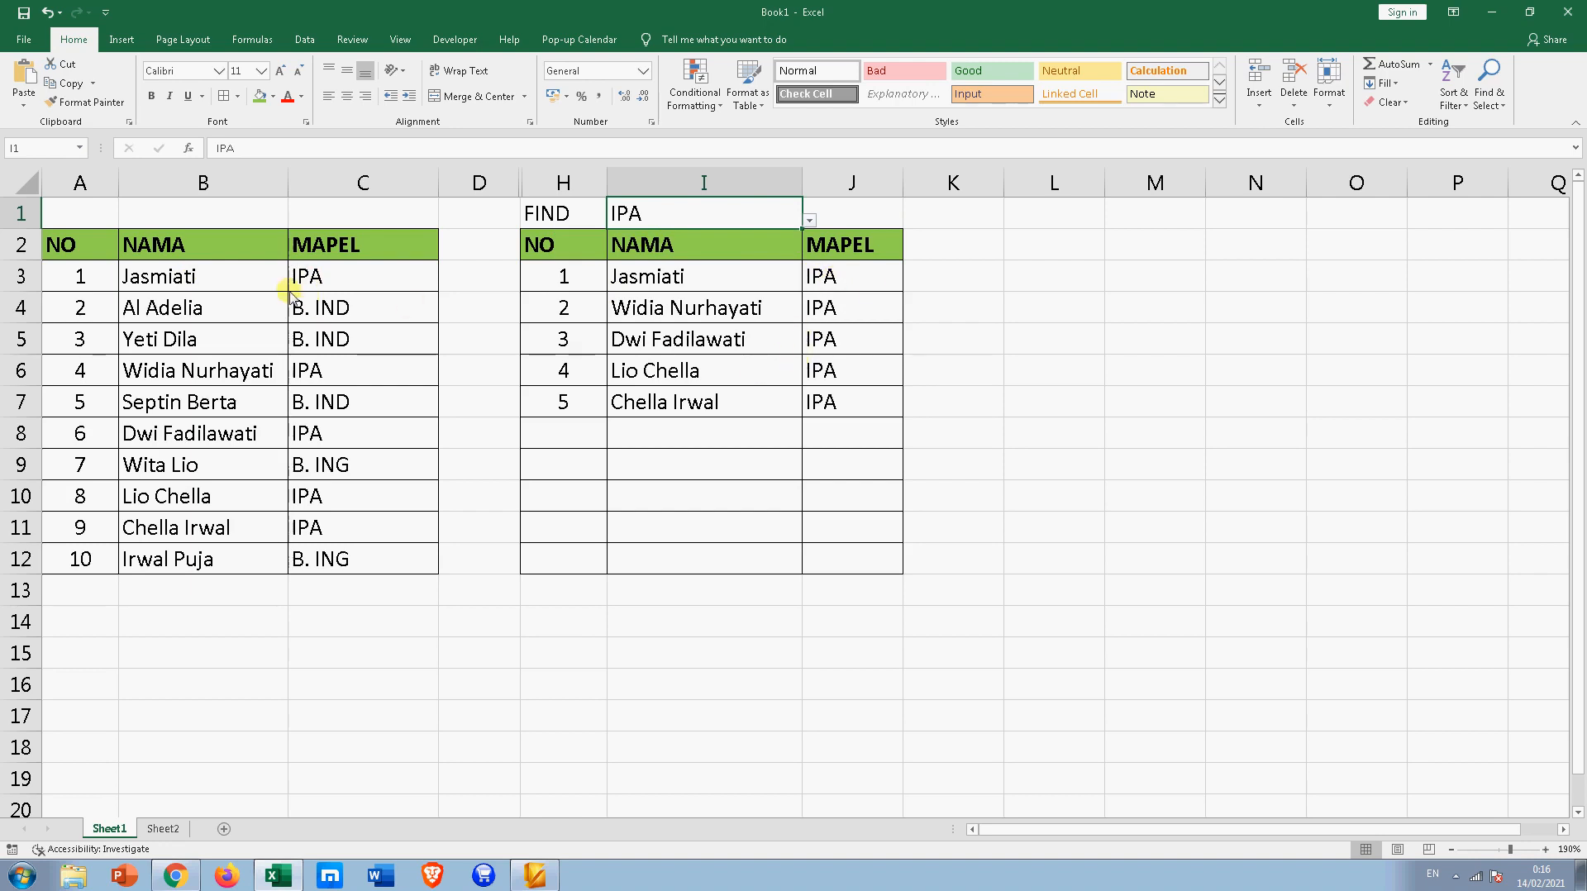
Compare the IPA rows of the source table with the entries in the result table
left_click(352, 281)
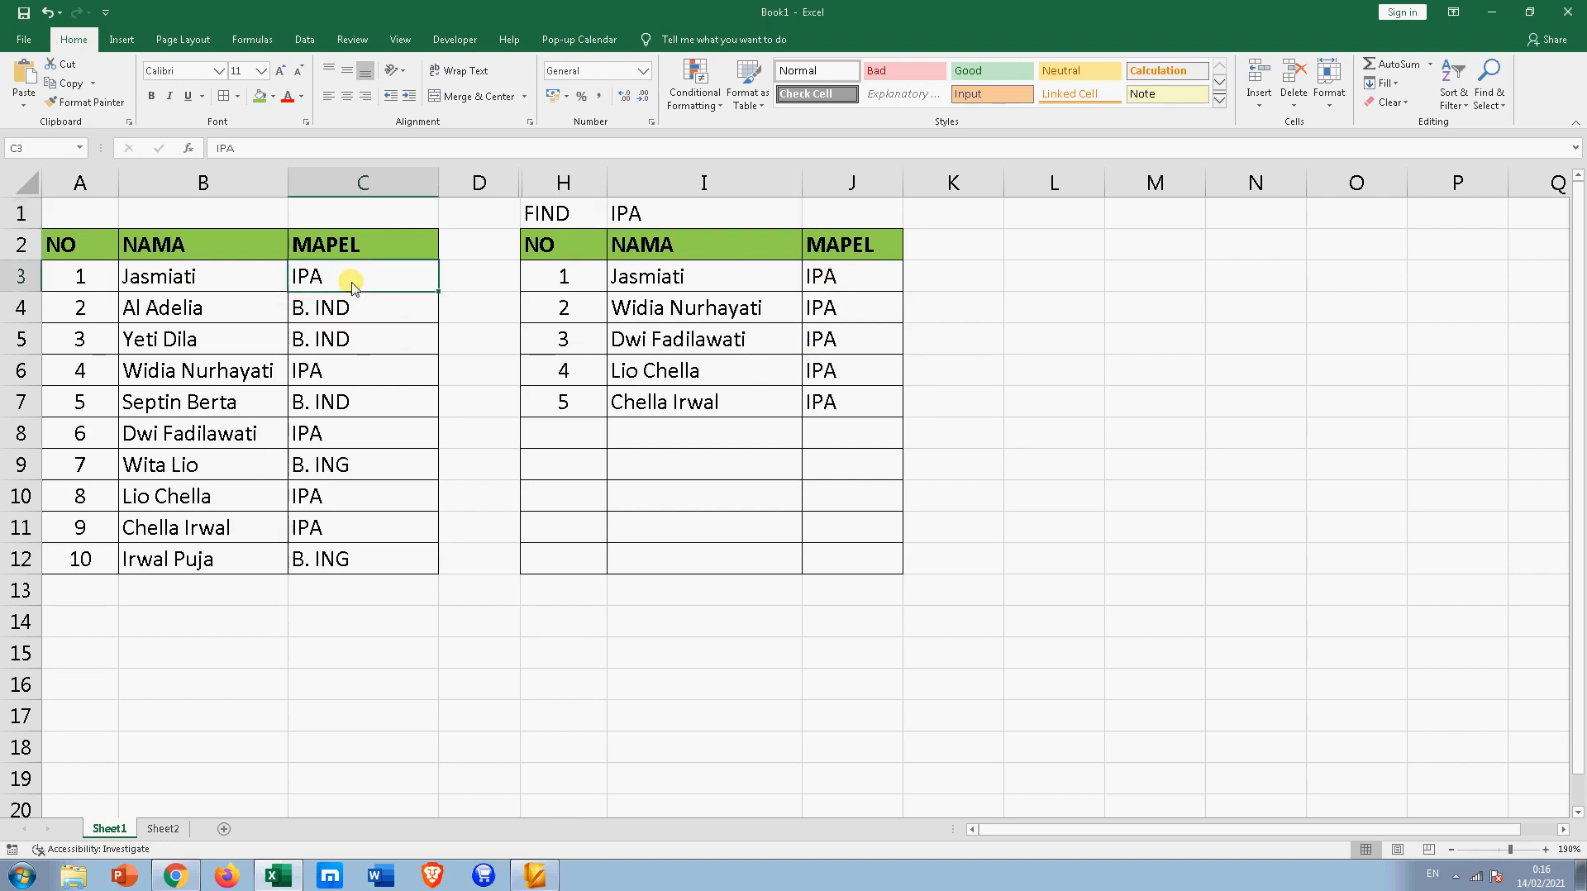
left_click(624, 279)
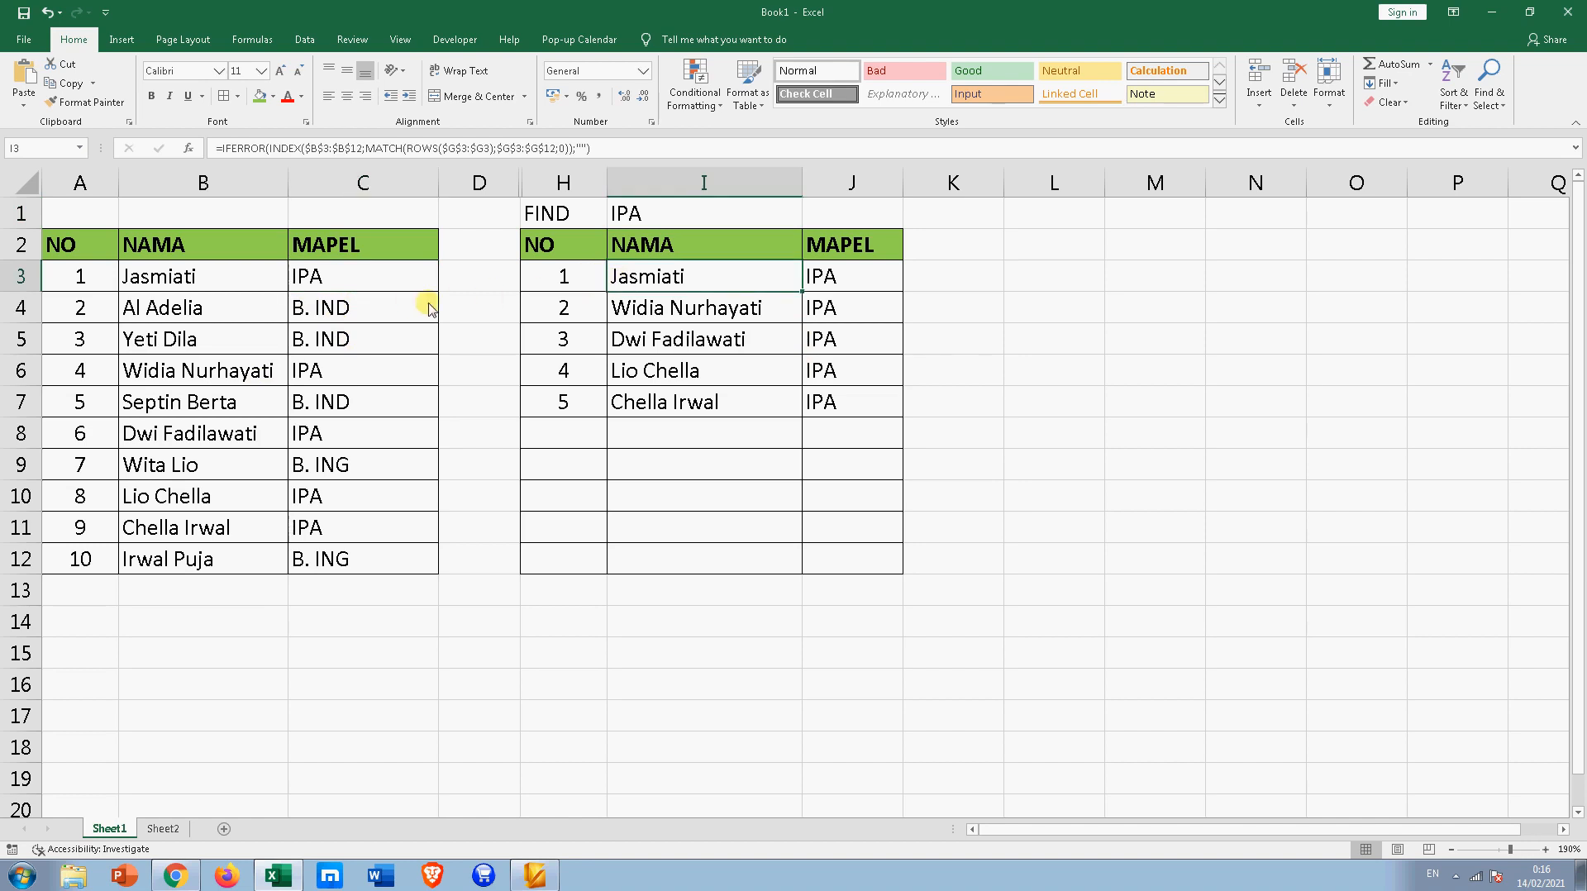
left_click(307, 377)
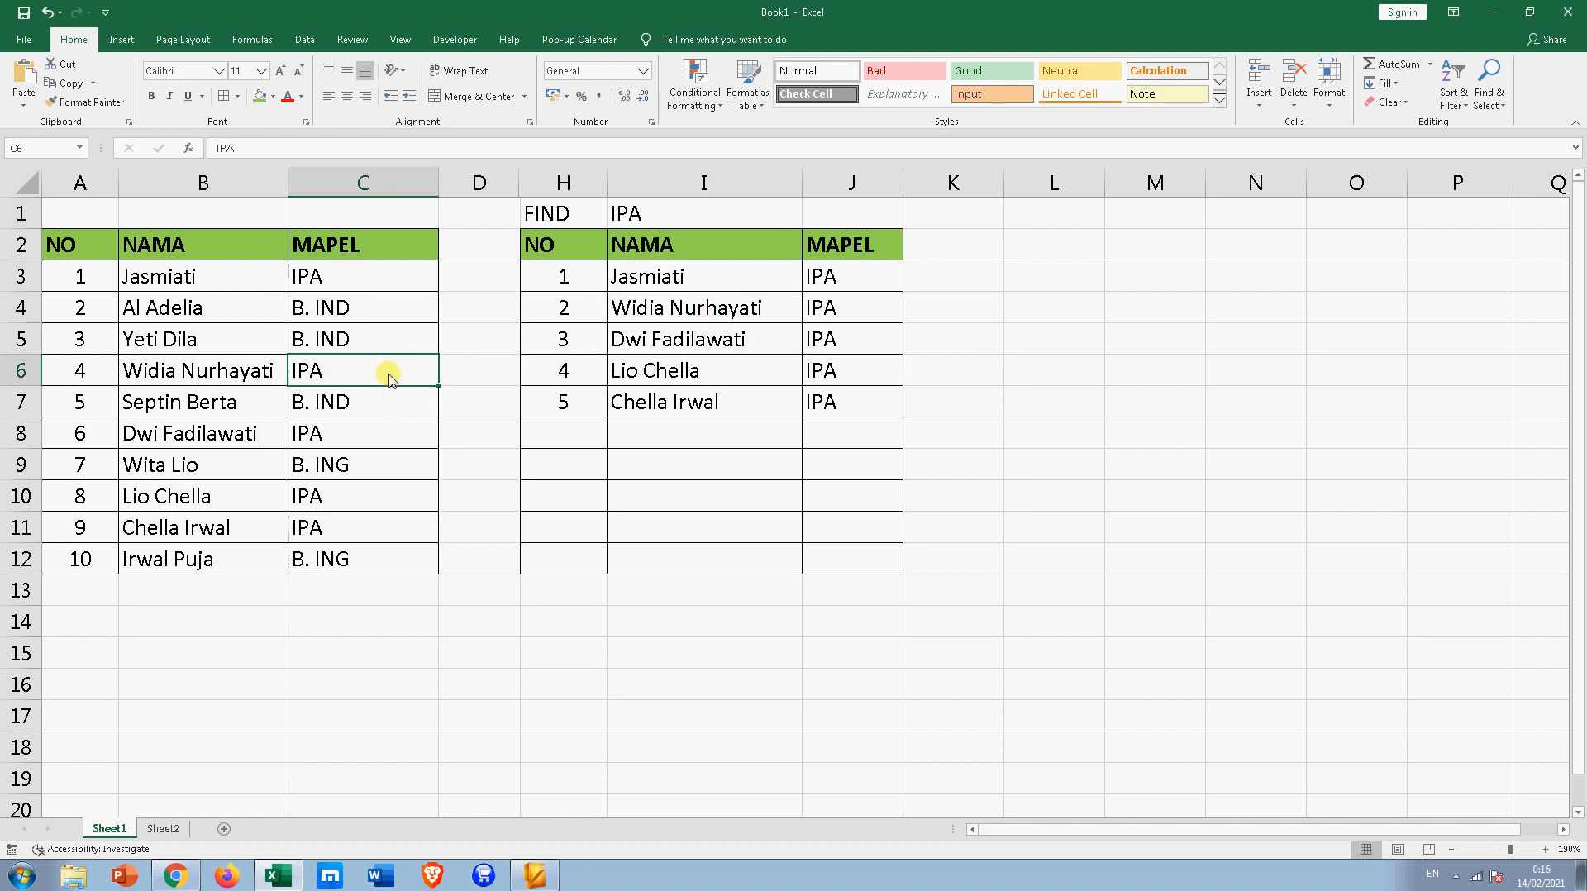
left_click(331, 435)
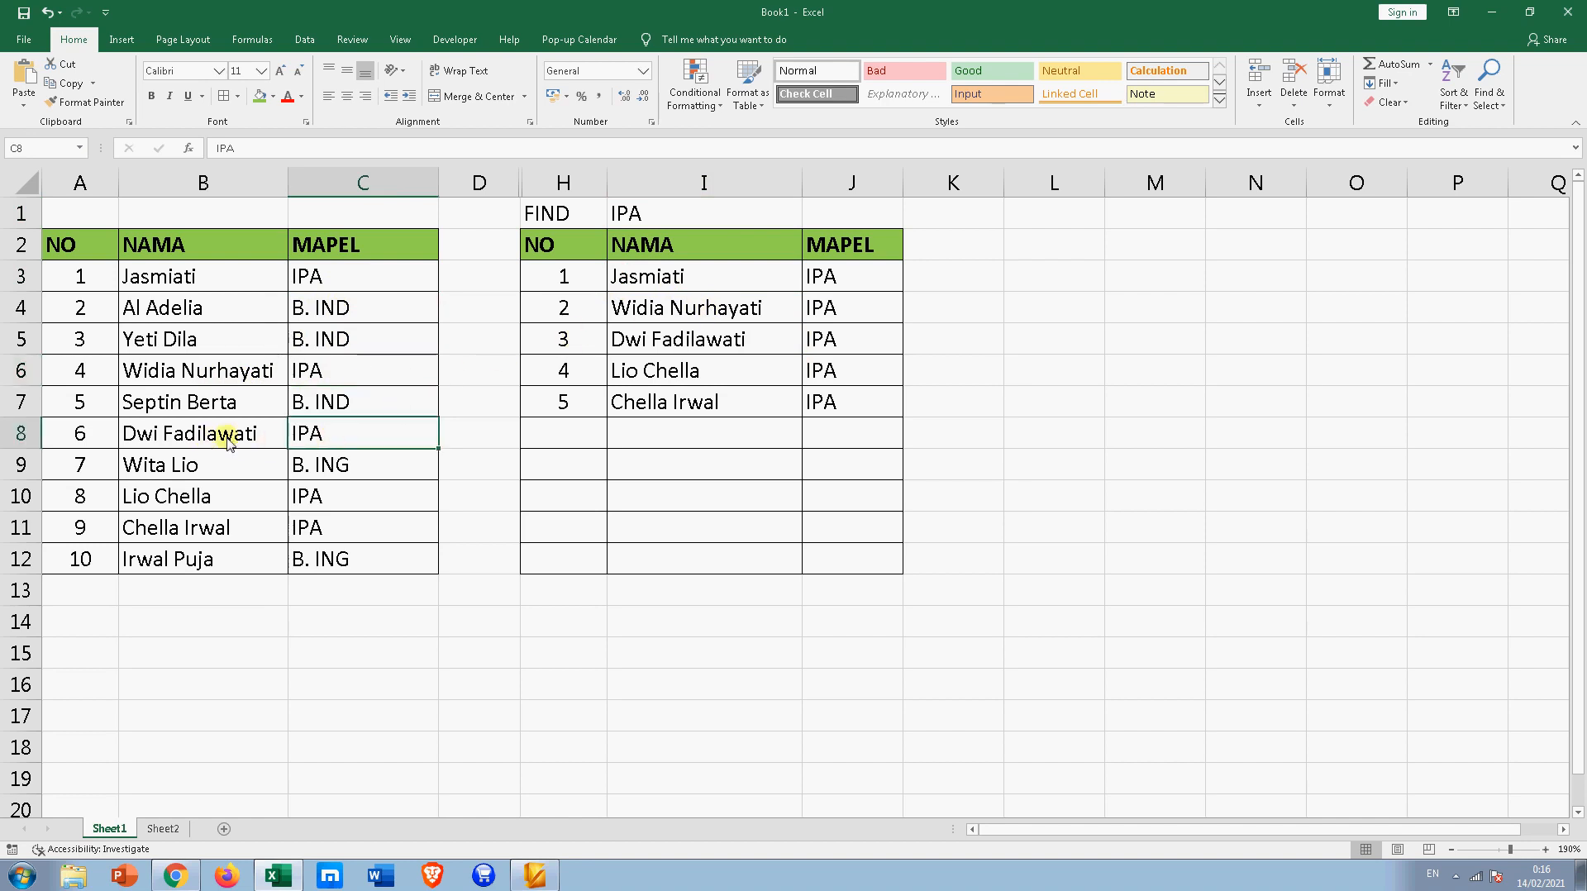
left_click(320, 499)
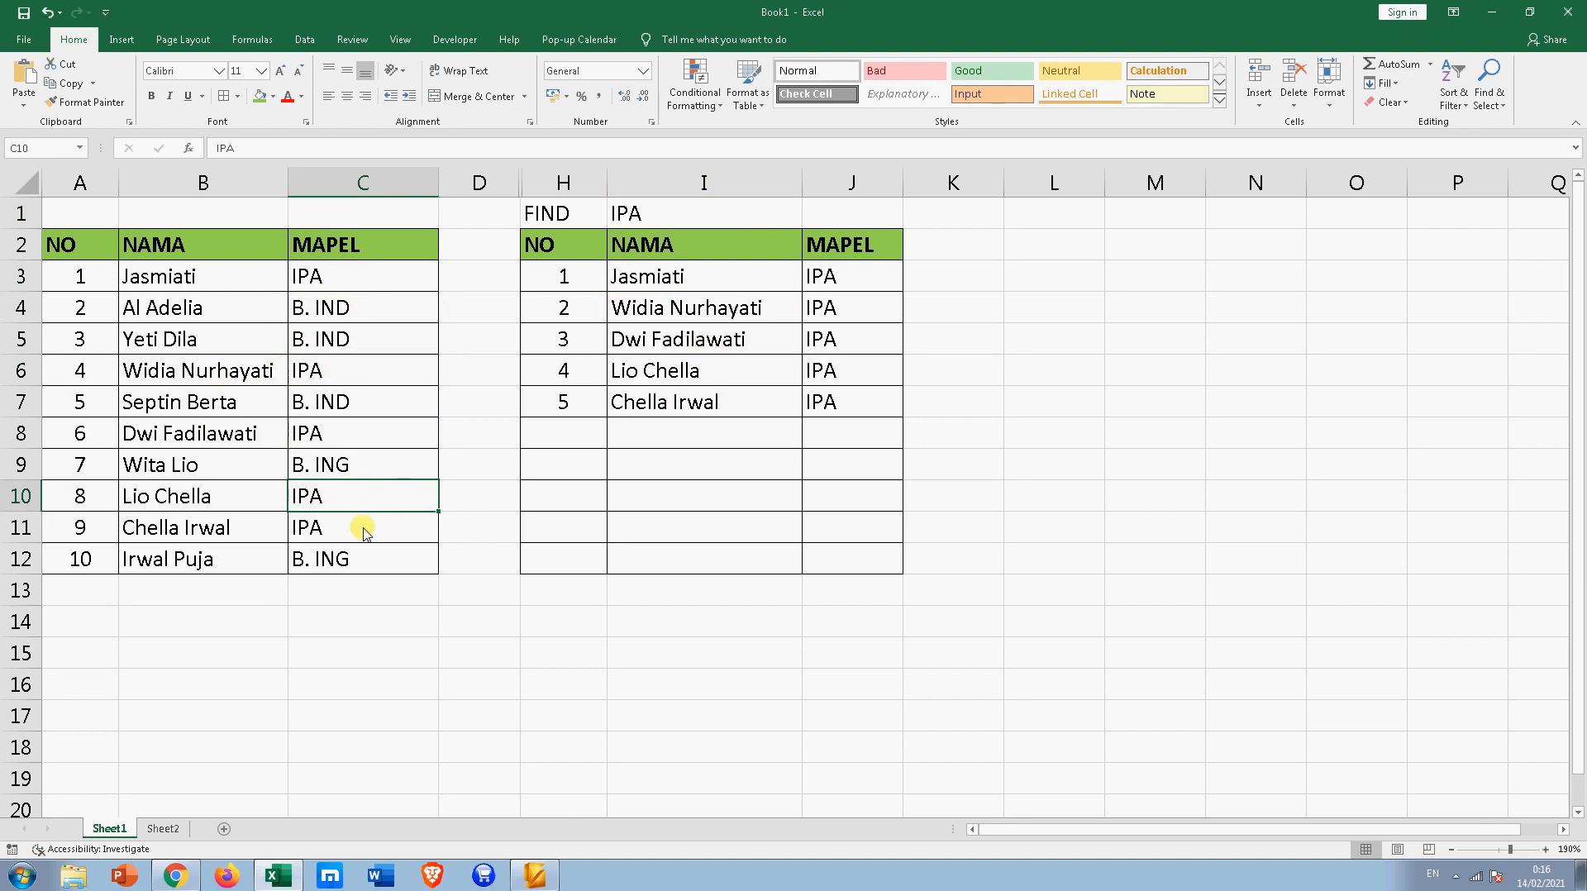
left_click(344, 529)
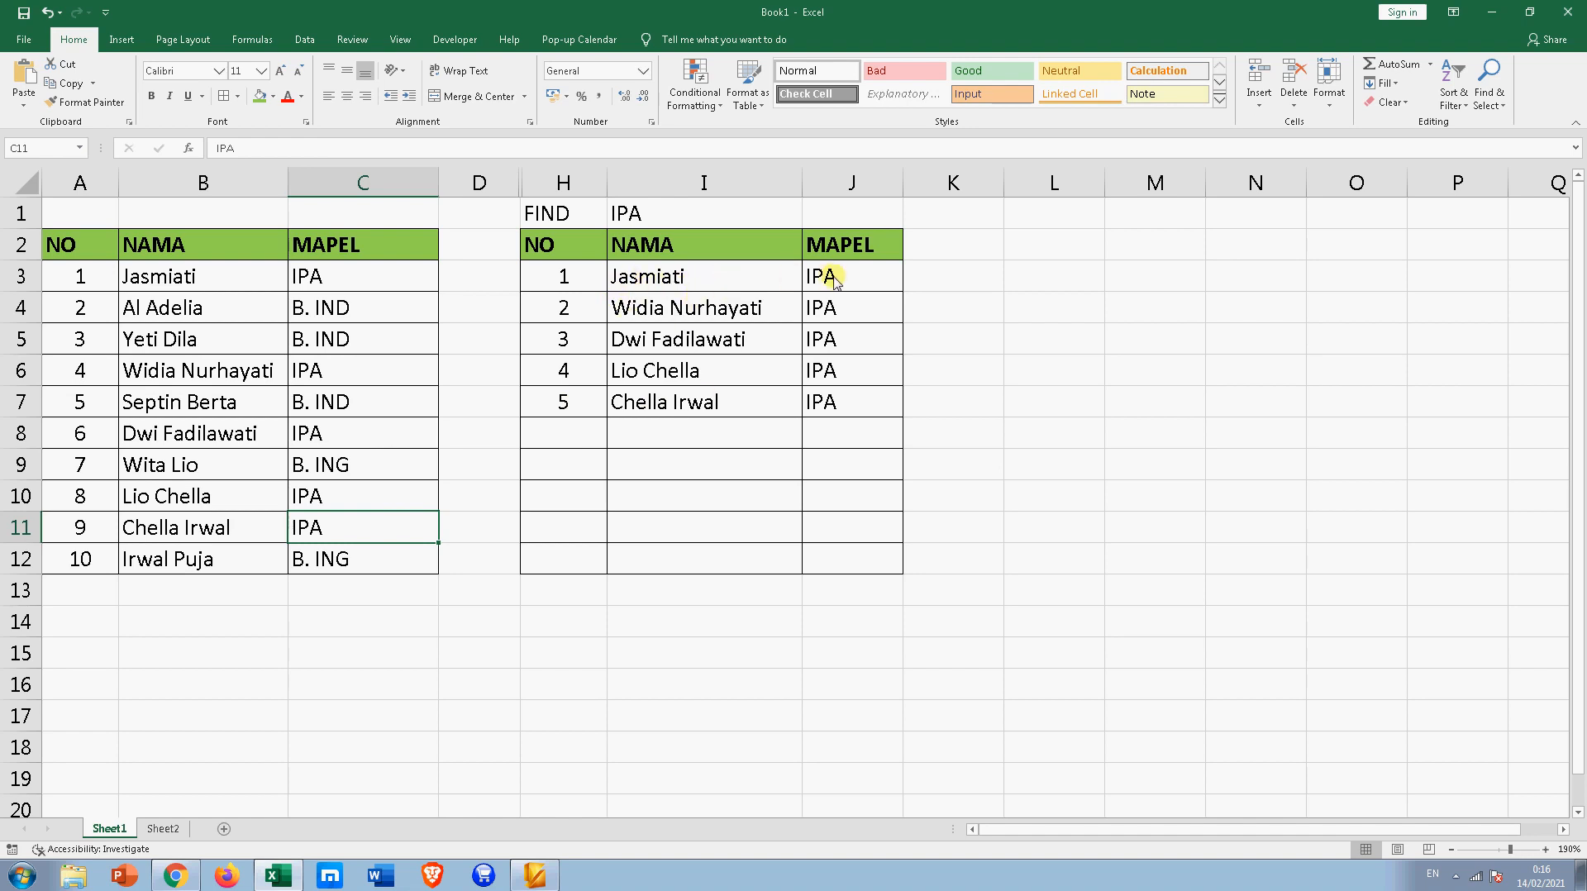
Set the FIND criterion in I1 to B. IND and compare the results with the matching source rows
left_click(695, 219)
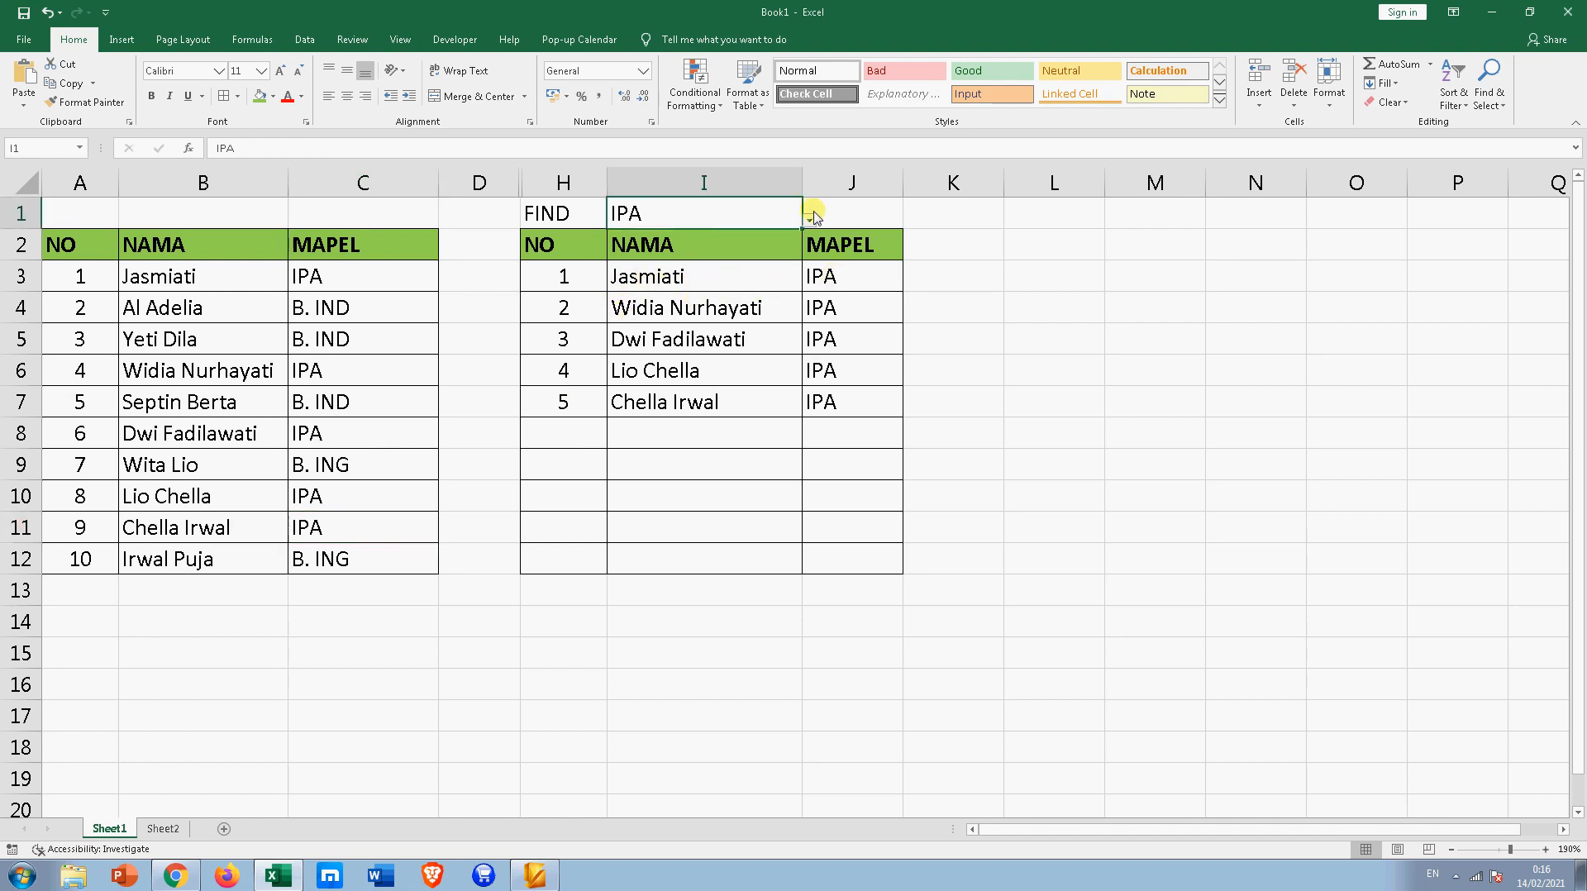
left_click(810, 219)
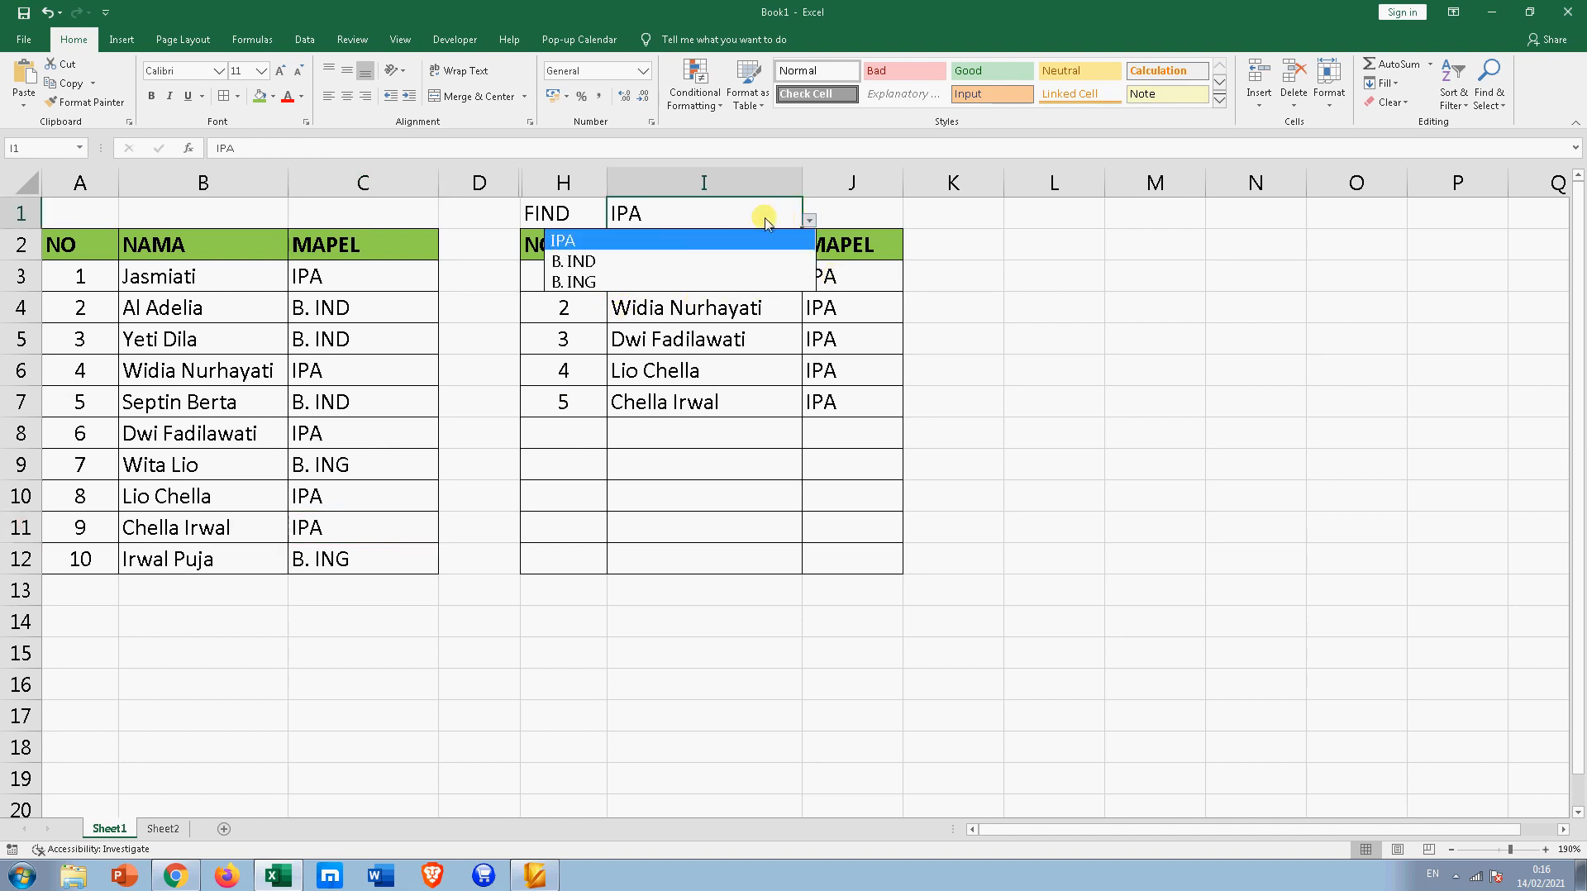
left_click(586, 264)
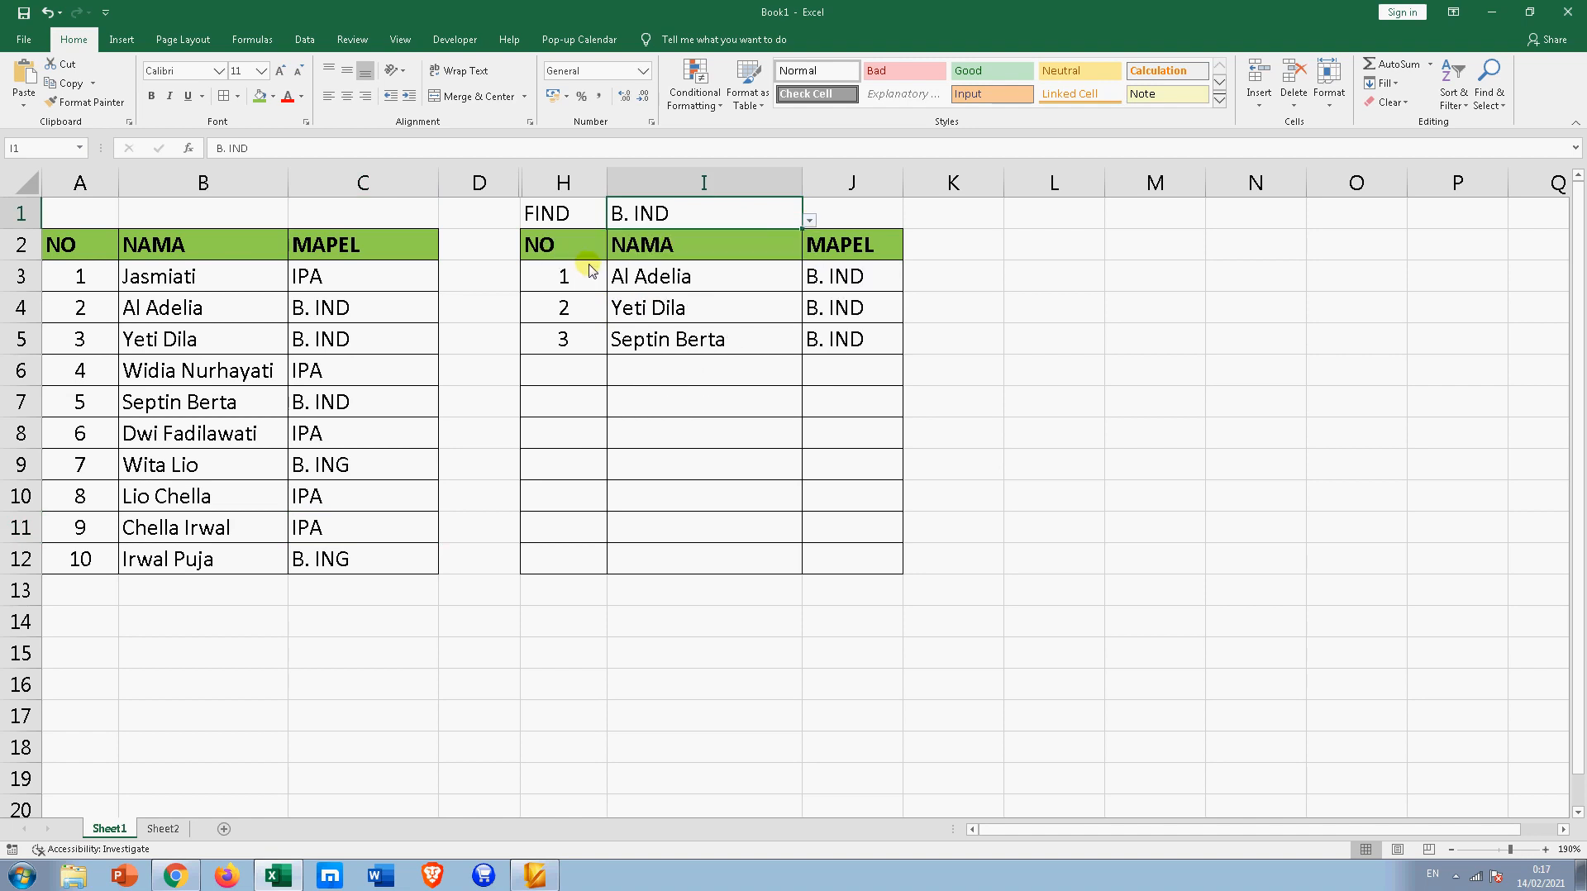
left_click(571, 282)
left_click_drag(571, 282, 827, 337)
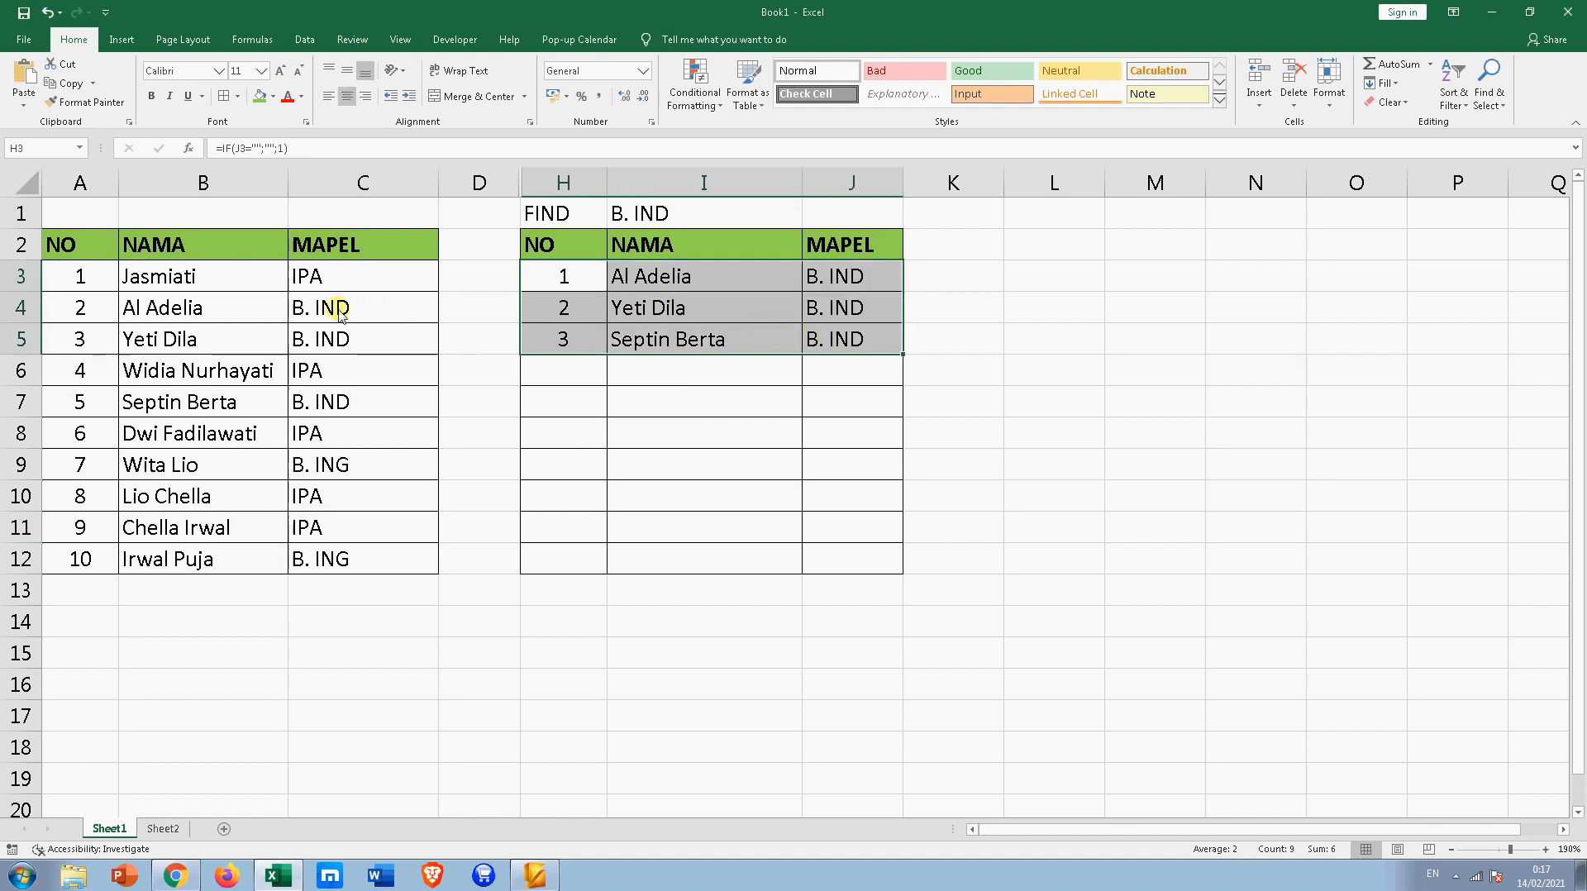
left_click_drag(342, 316, 343, 337)
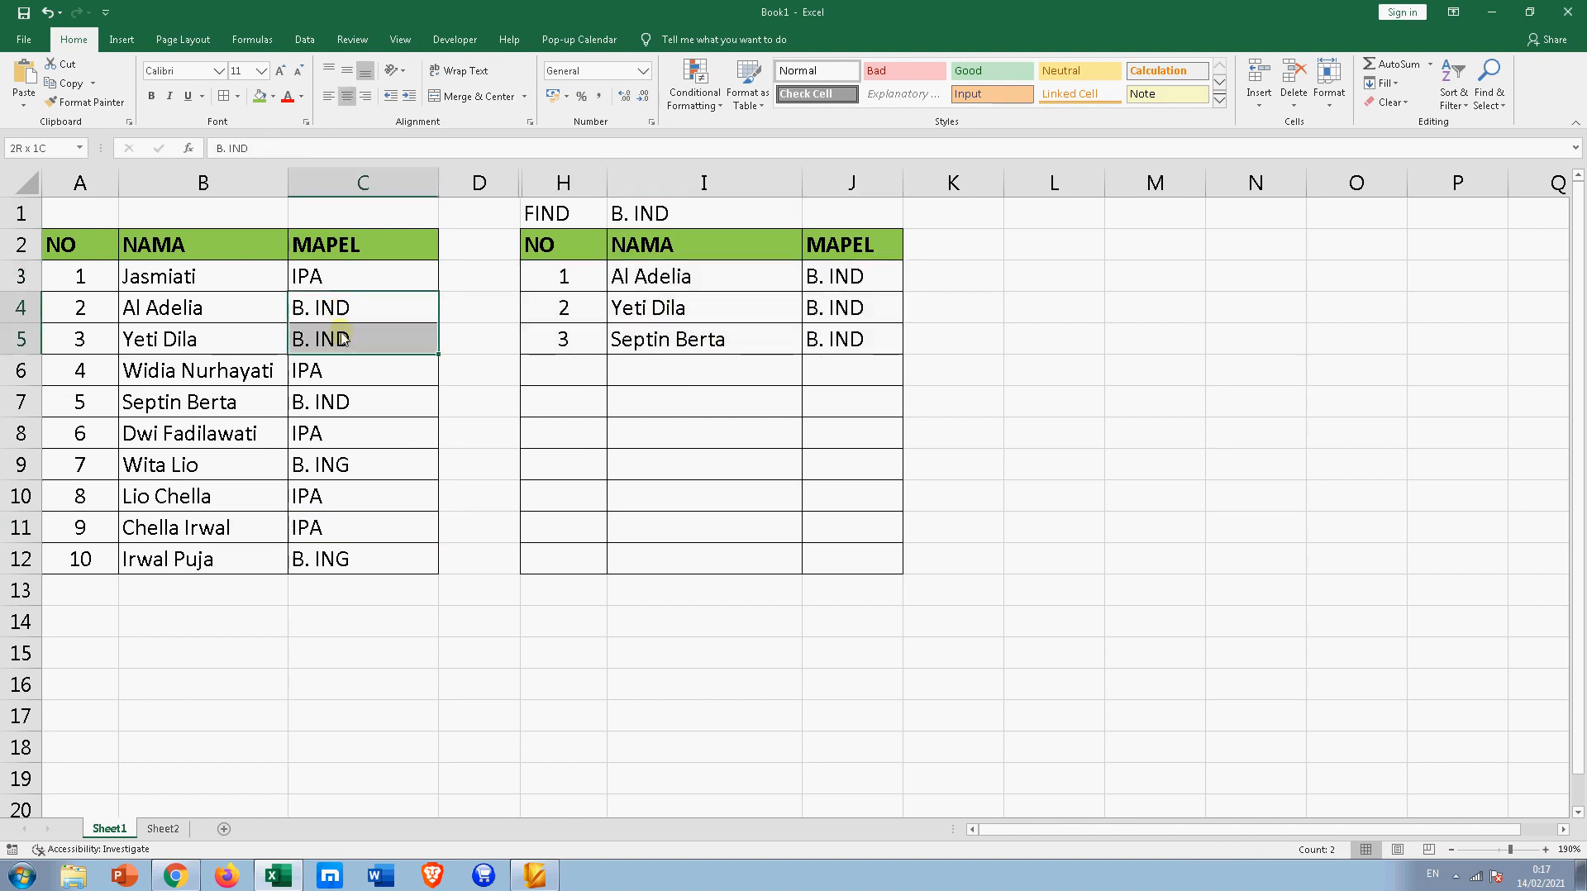
left_click(319, 402)
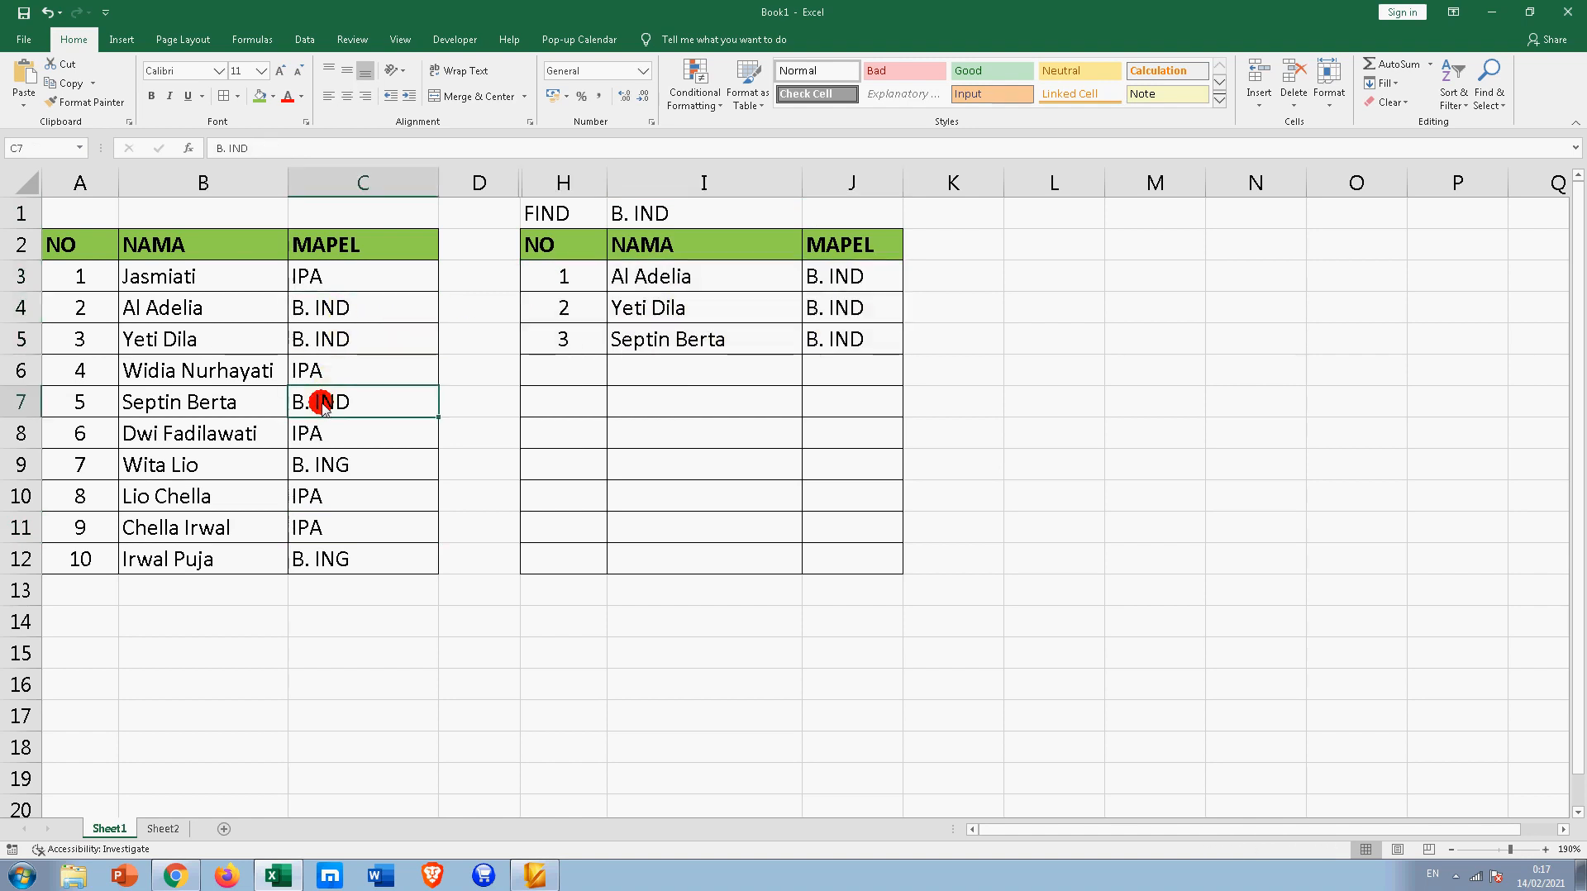
Set the FIND criterion in I1 to B. ING and review the resulting rows in H3:J4
left_click(719, 217)
left_click(808, 221)
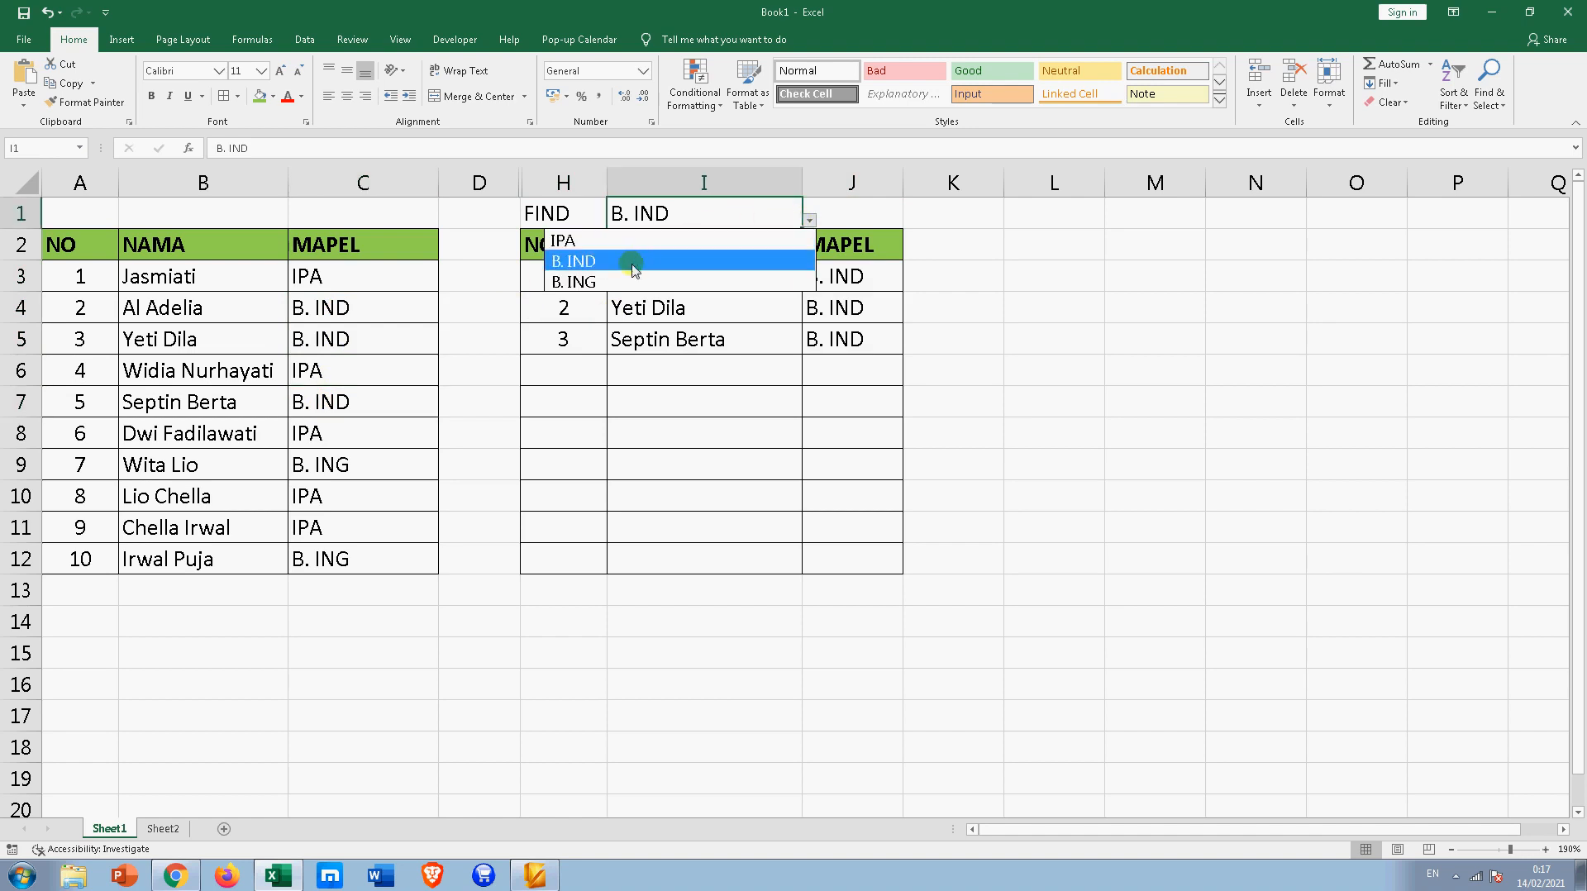
left_click(581, 282)
left_click_drag(577, 281, 818, 308)
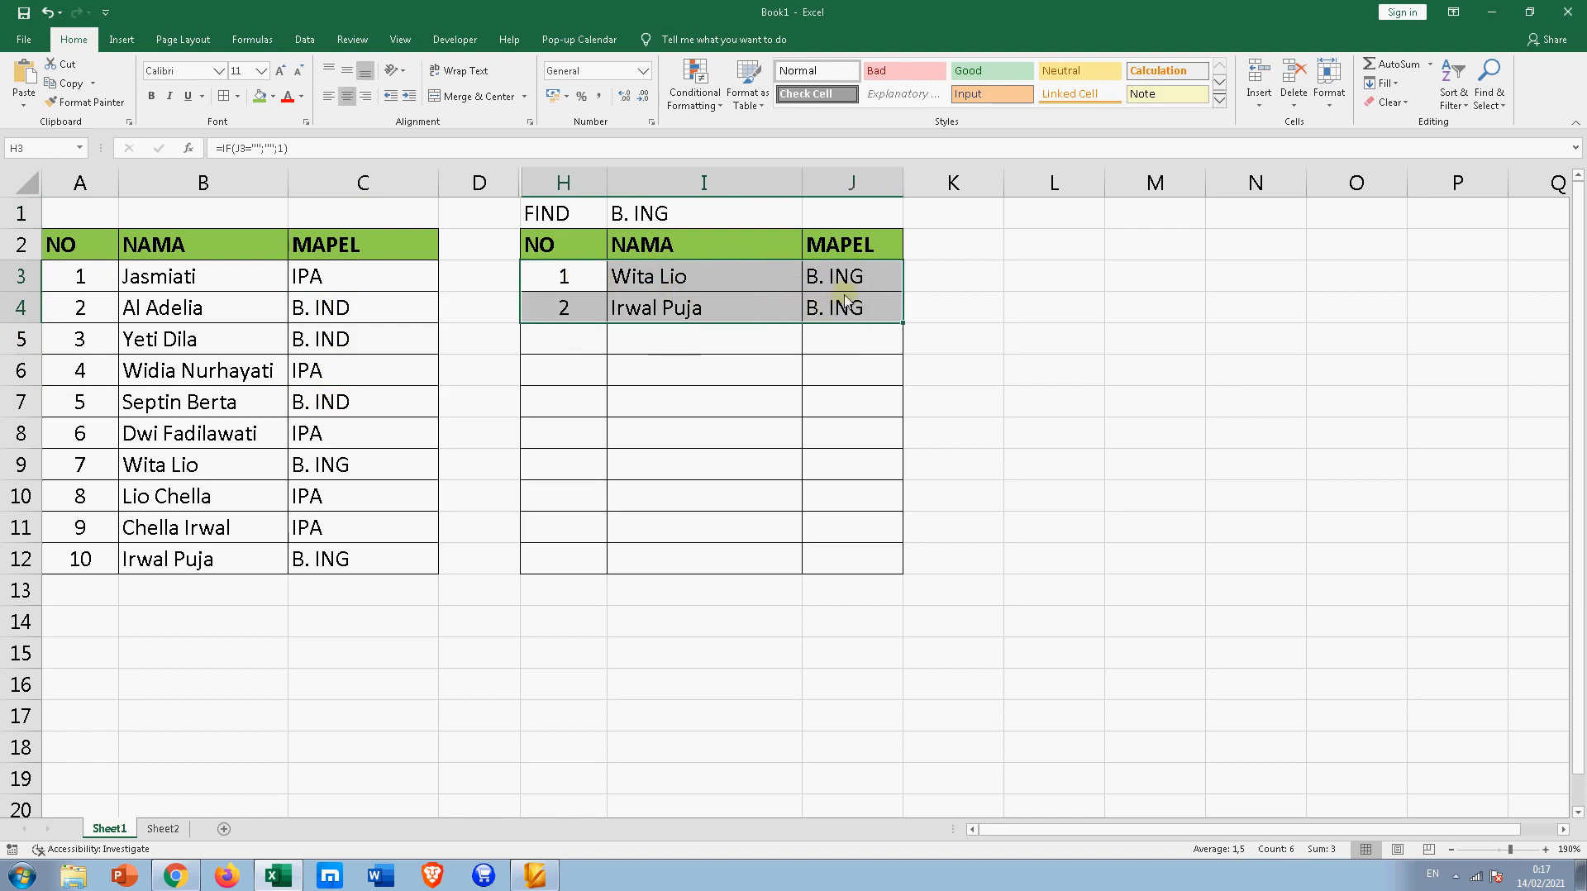
left_click(988, 367)
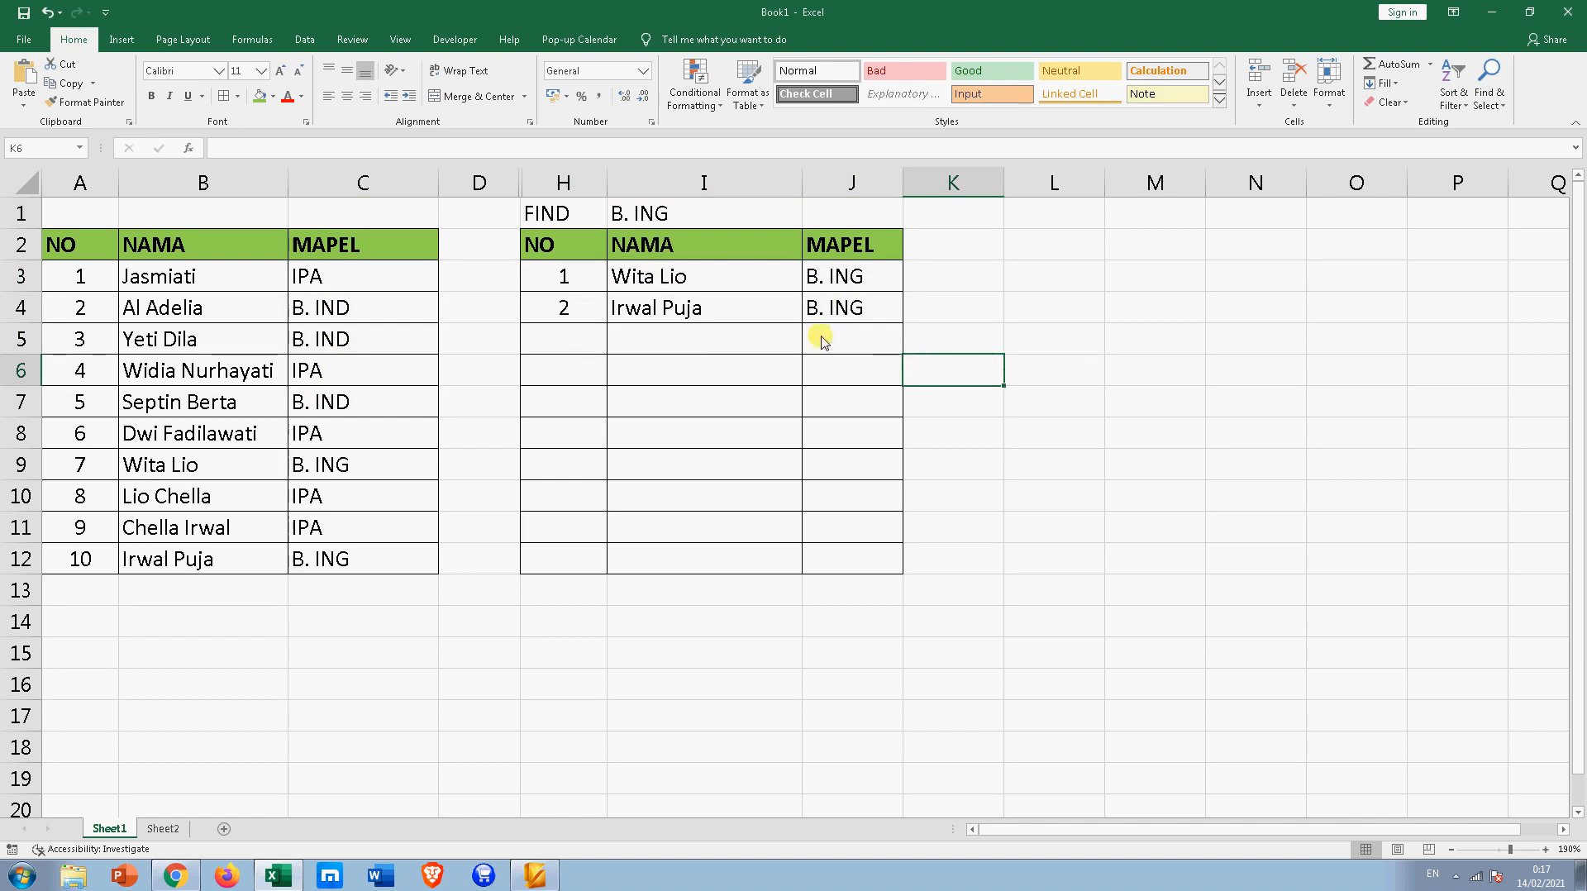
Unhide columns E to G and examine the helper formulas in E3:G12 alongside the result table
left_click_drag(513, 184, 528, 187)
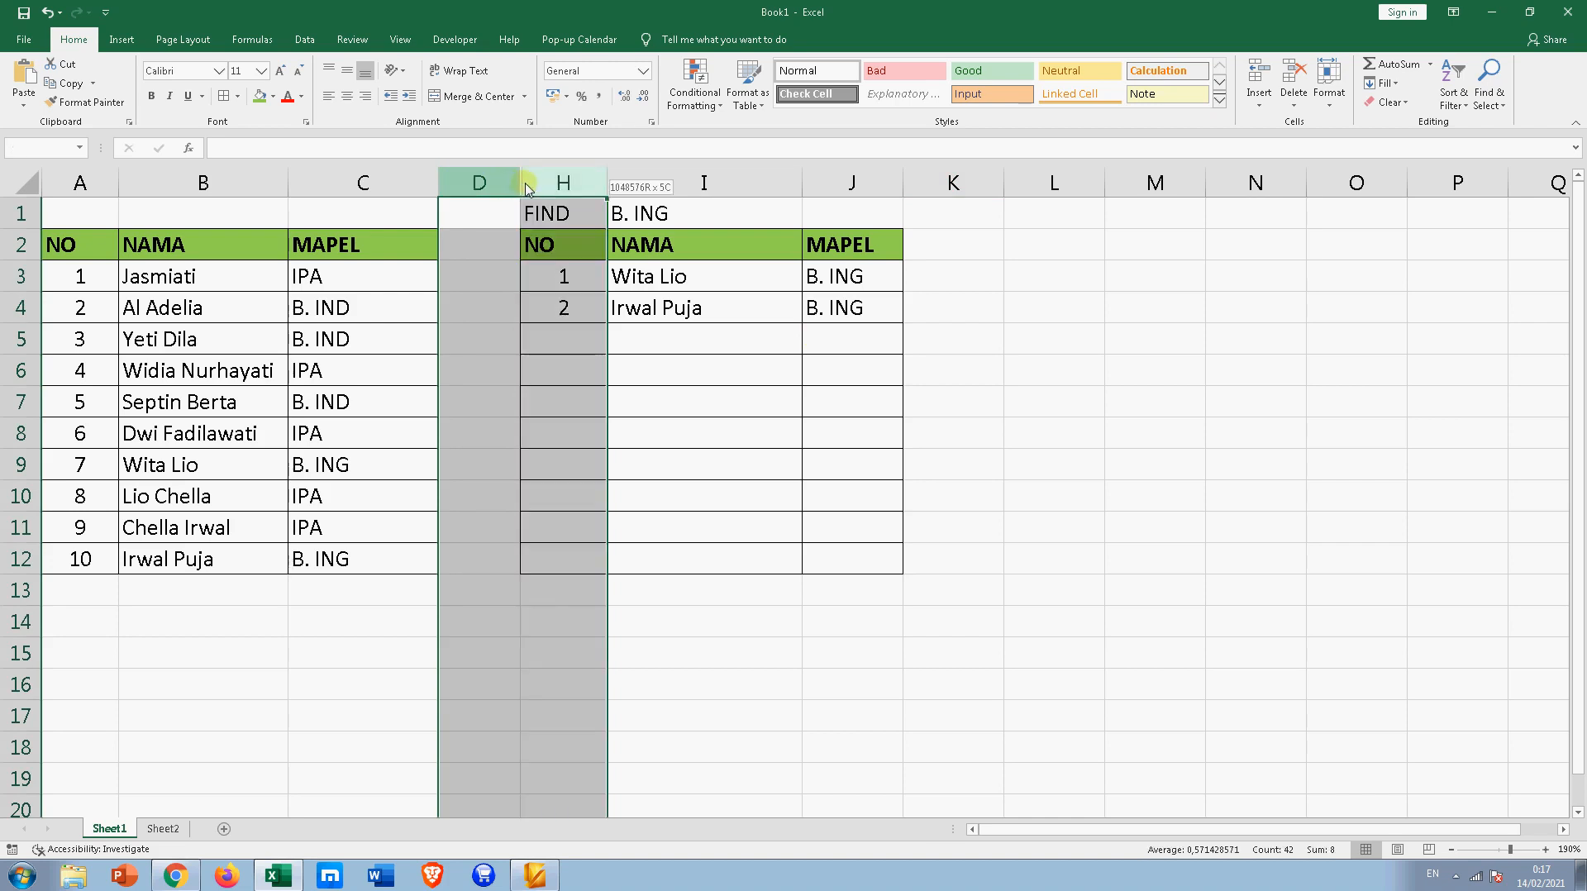
right_click(524, 179)
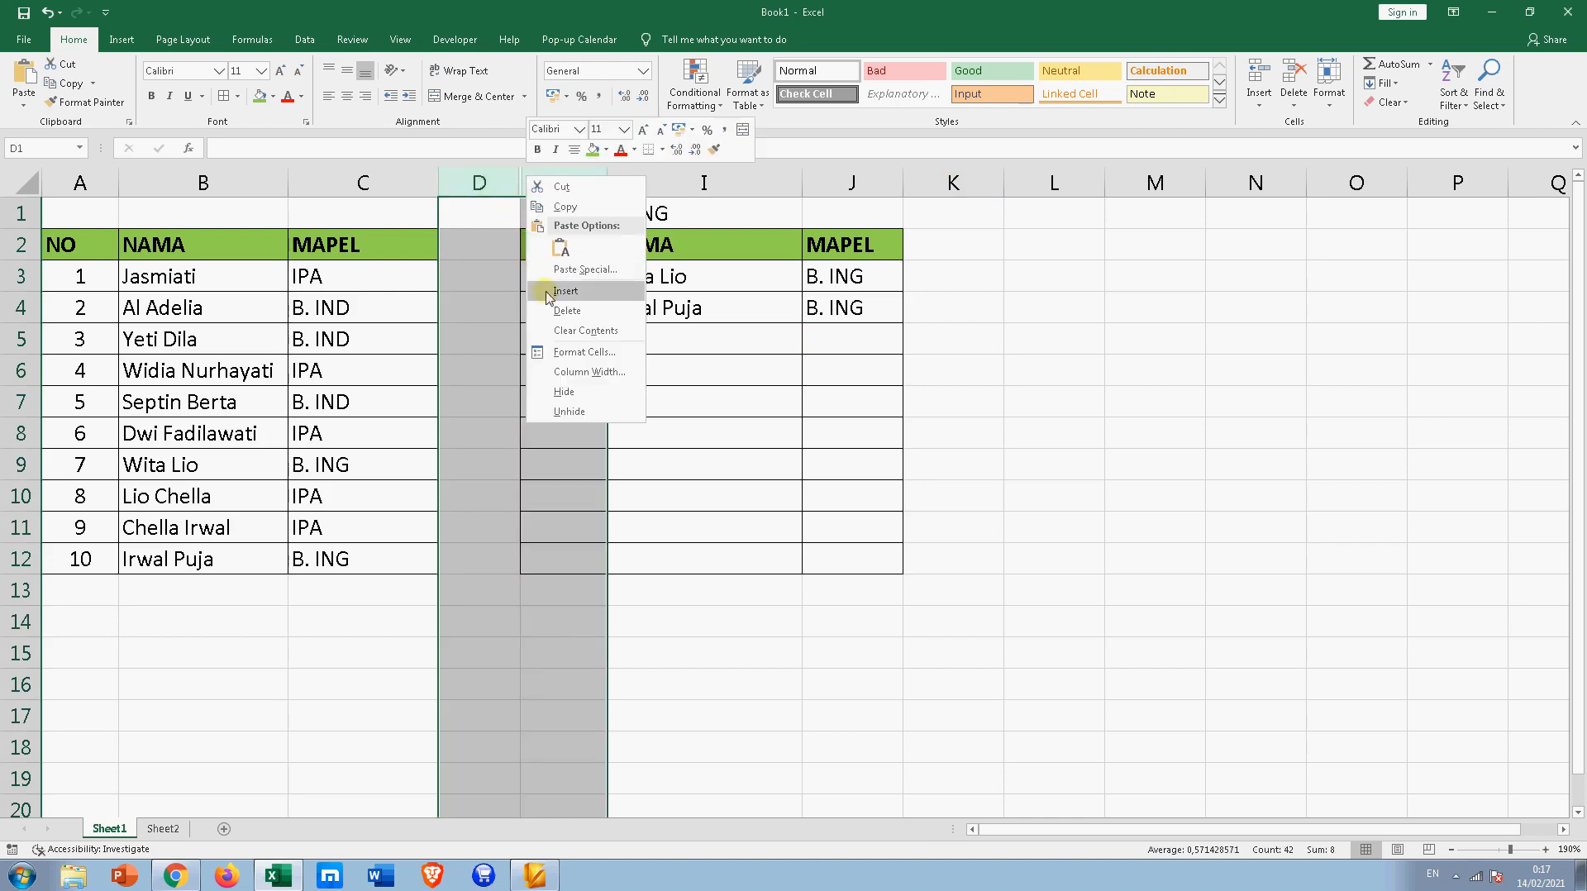
left_click(568, 412)
left_click(629, 281)
left_click_drag(571, 272, 691, 558)
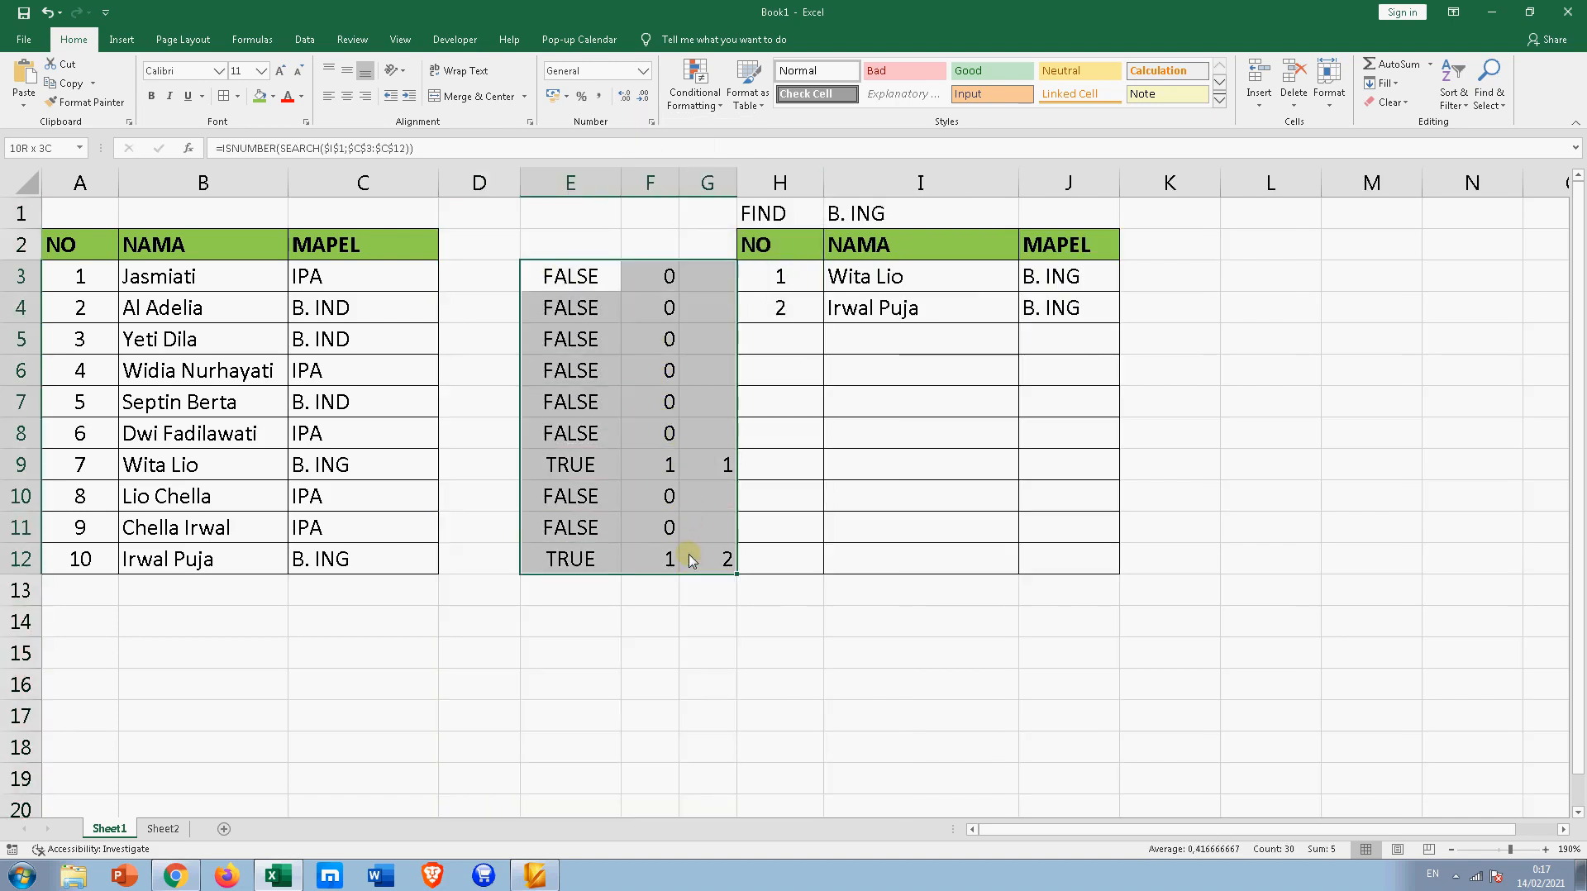
left_click(632, 283)
left_click_drag(773, 276, 1062, 550)
Hide the helper columns E to G
left_click_drag(593, 183, 685, 185)
right_click(684, 187)
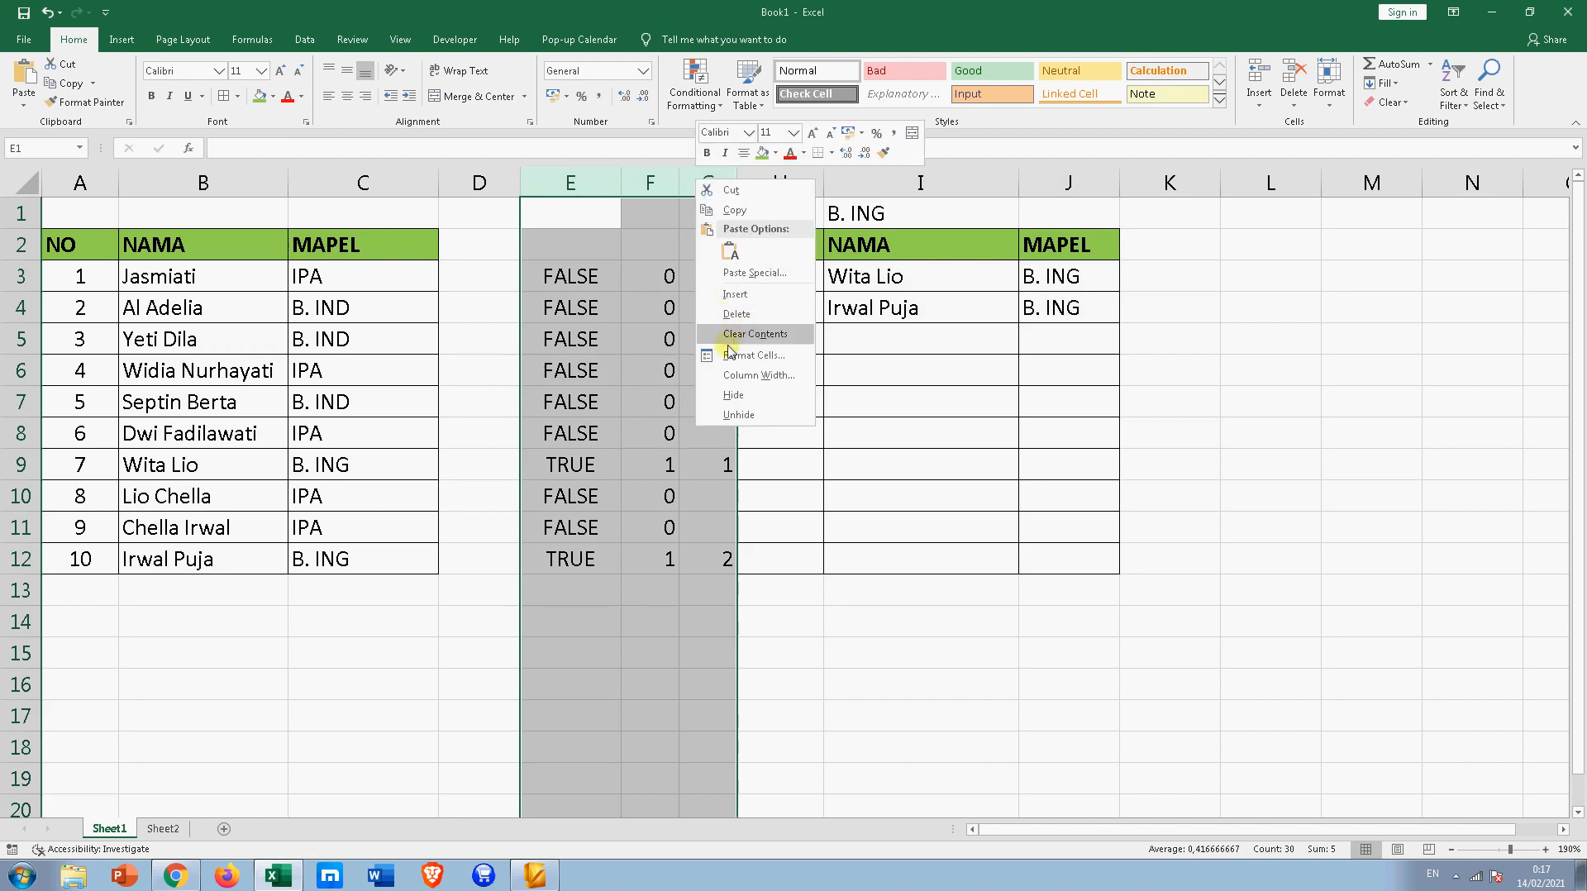
left_click(721, 394)
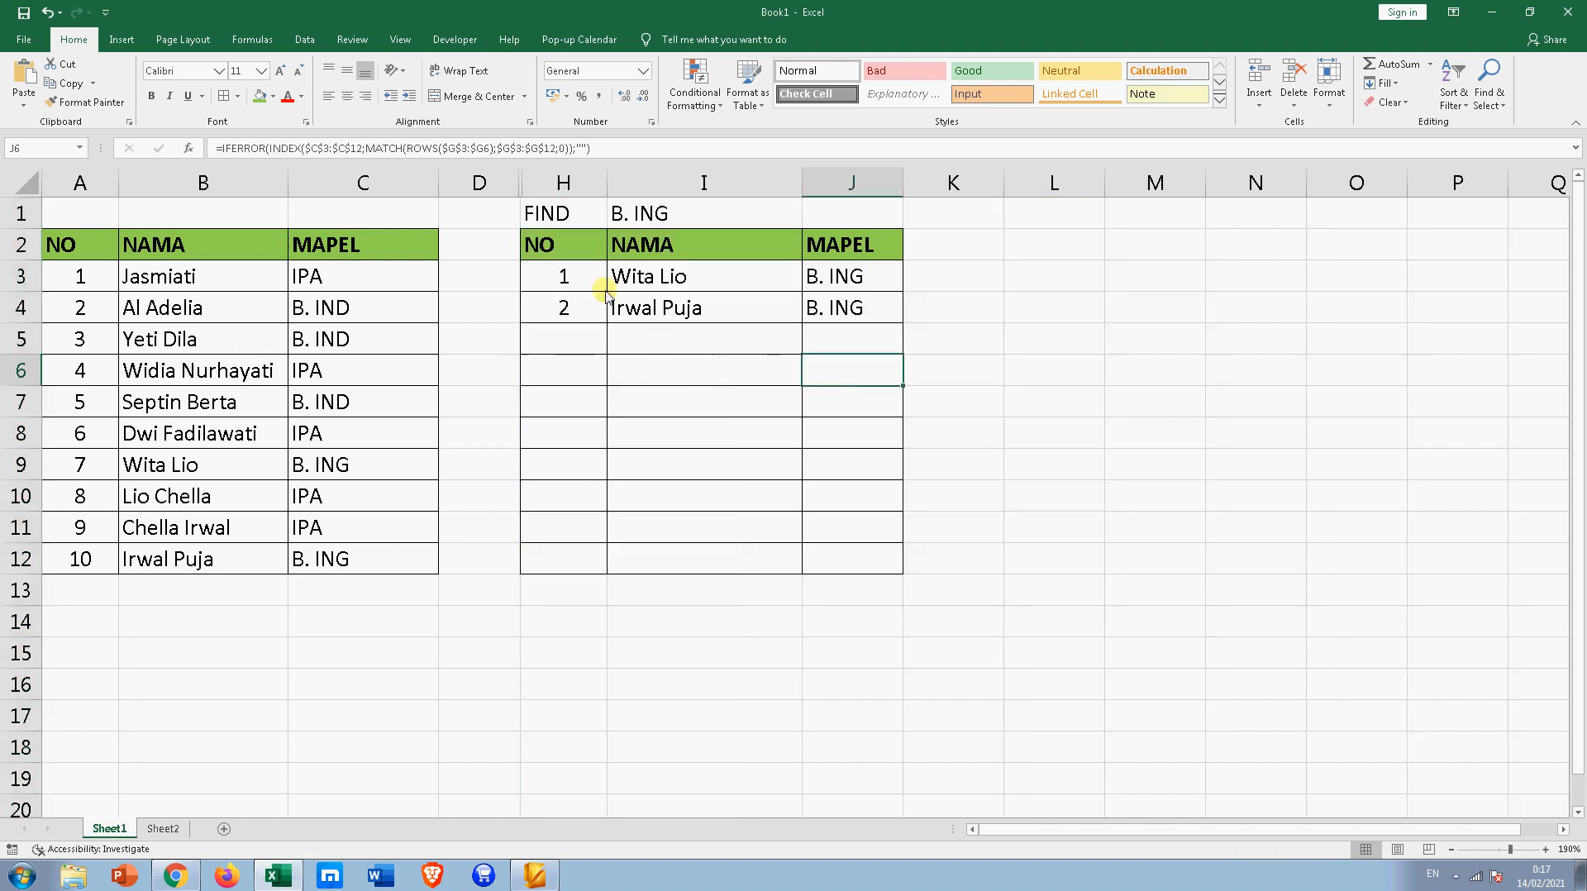
Set the FIND criterion in I1 to IPA
left_click(653, 212)
left_click(811, 220)
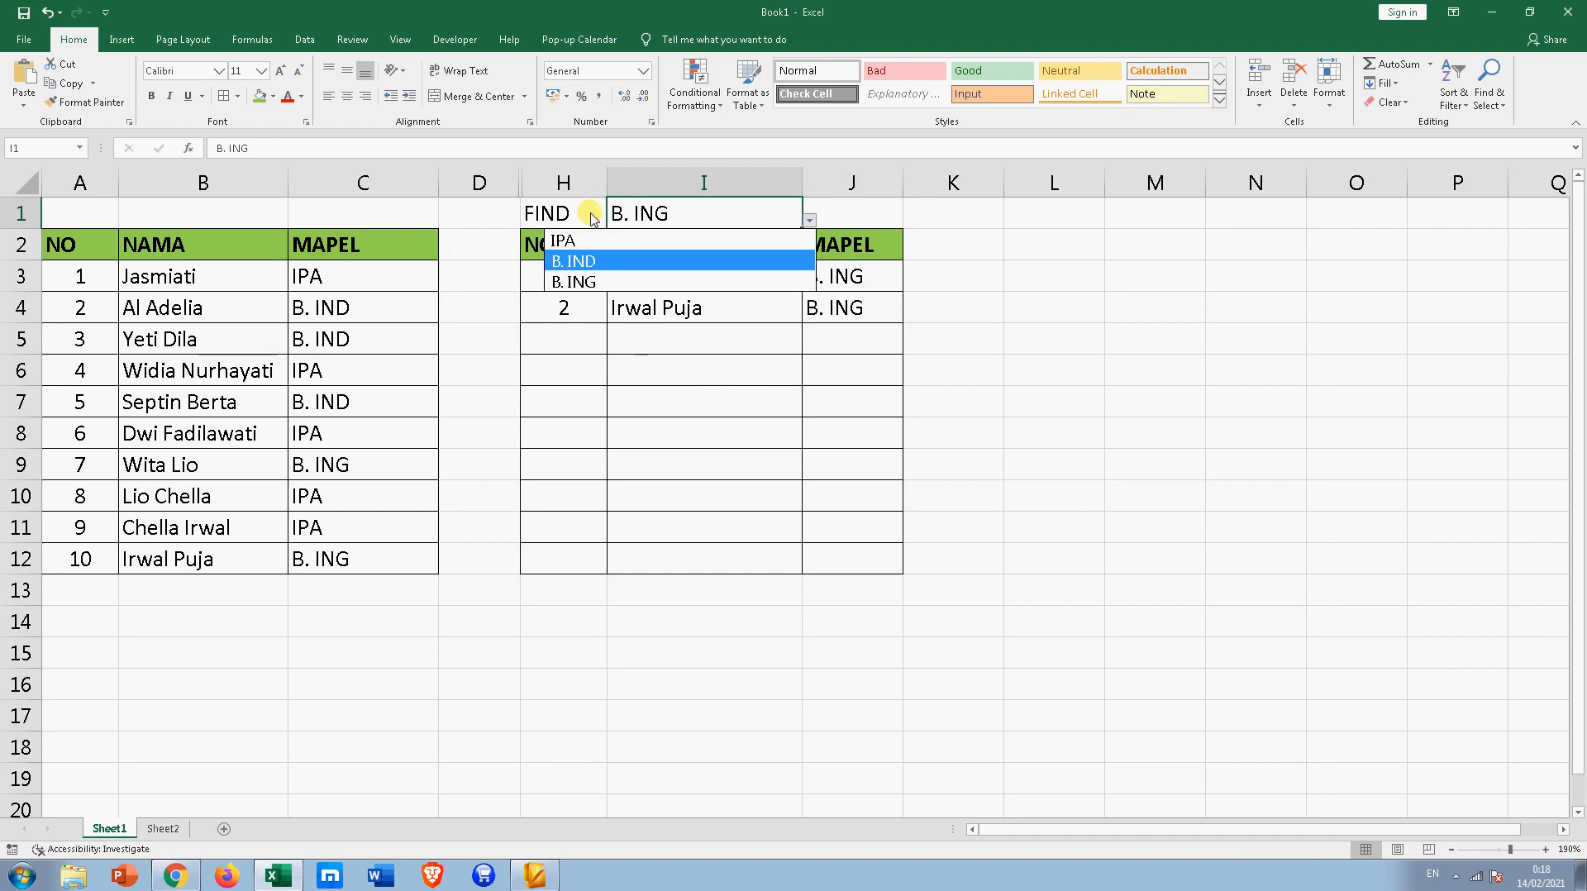
left_click(570, 240)
left_click(1067, 279)
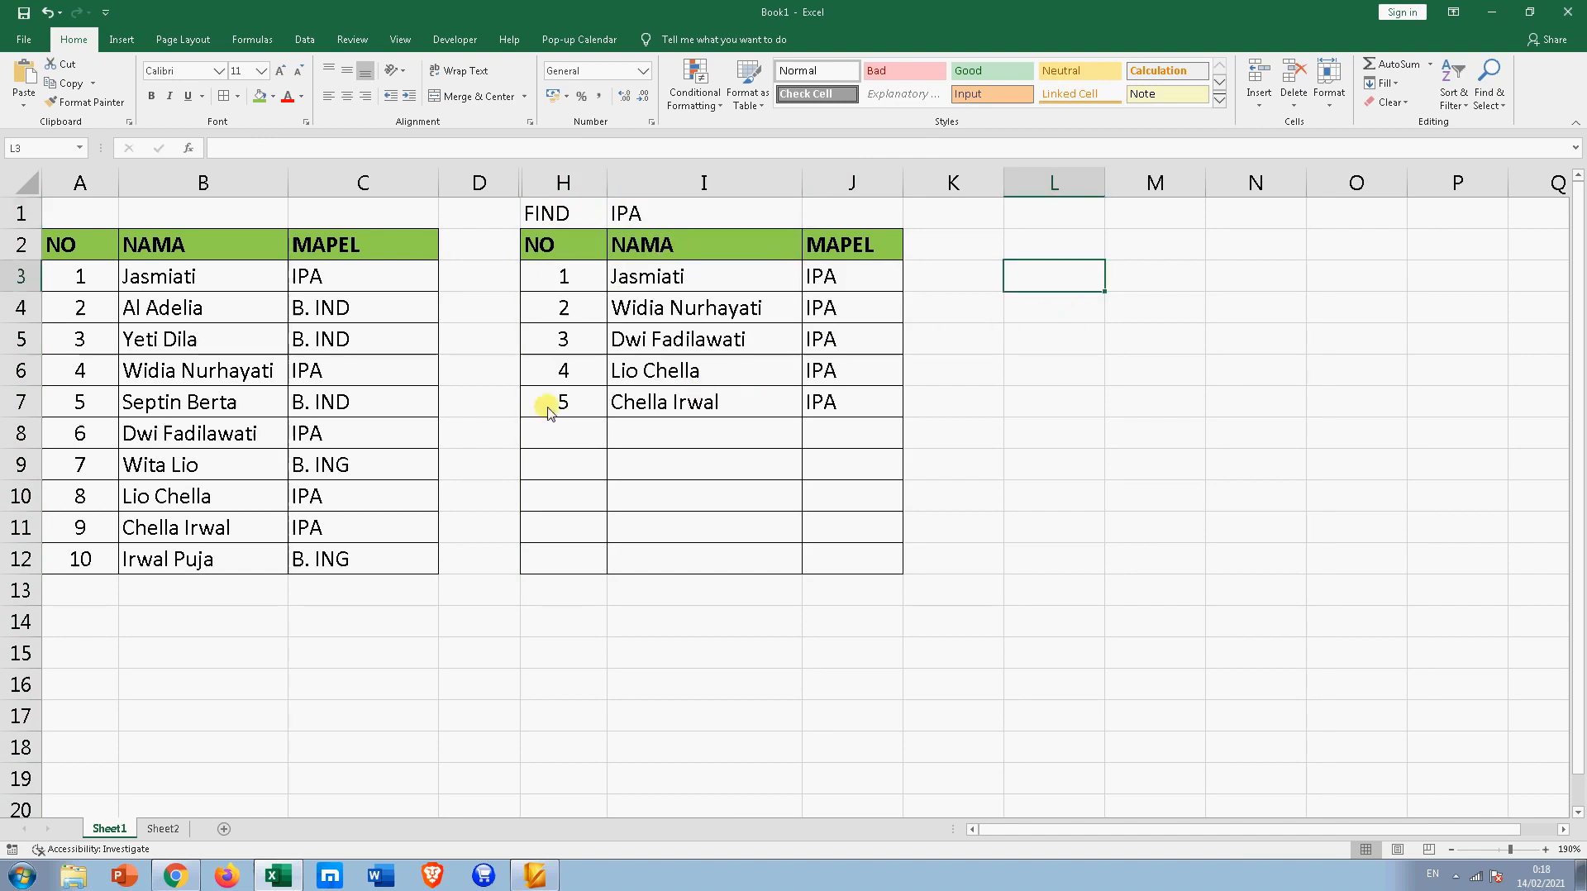
Copy the source table A2:C12 from Sheet1 to Sheet2, starting at cell A2
left_click_drag(89, 248, 355, 556)
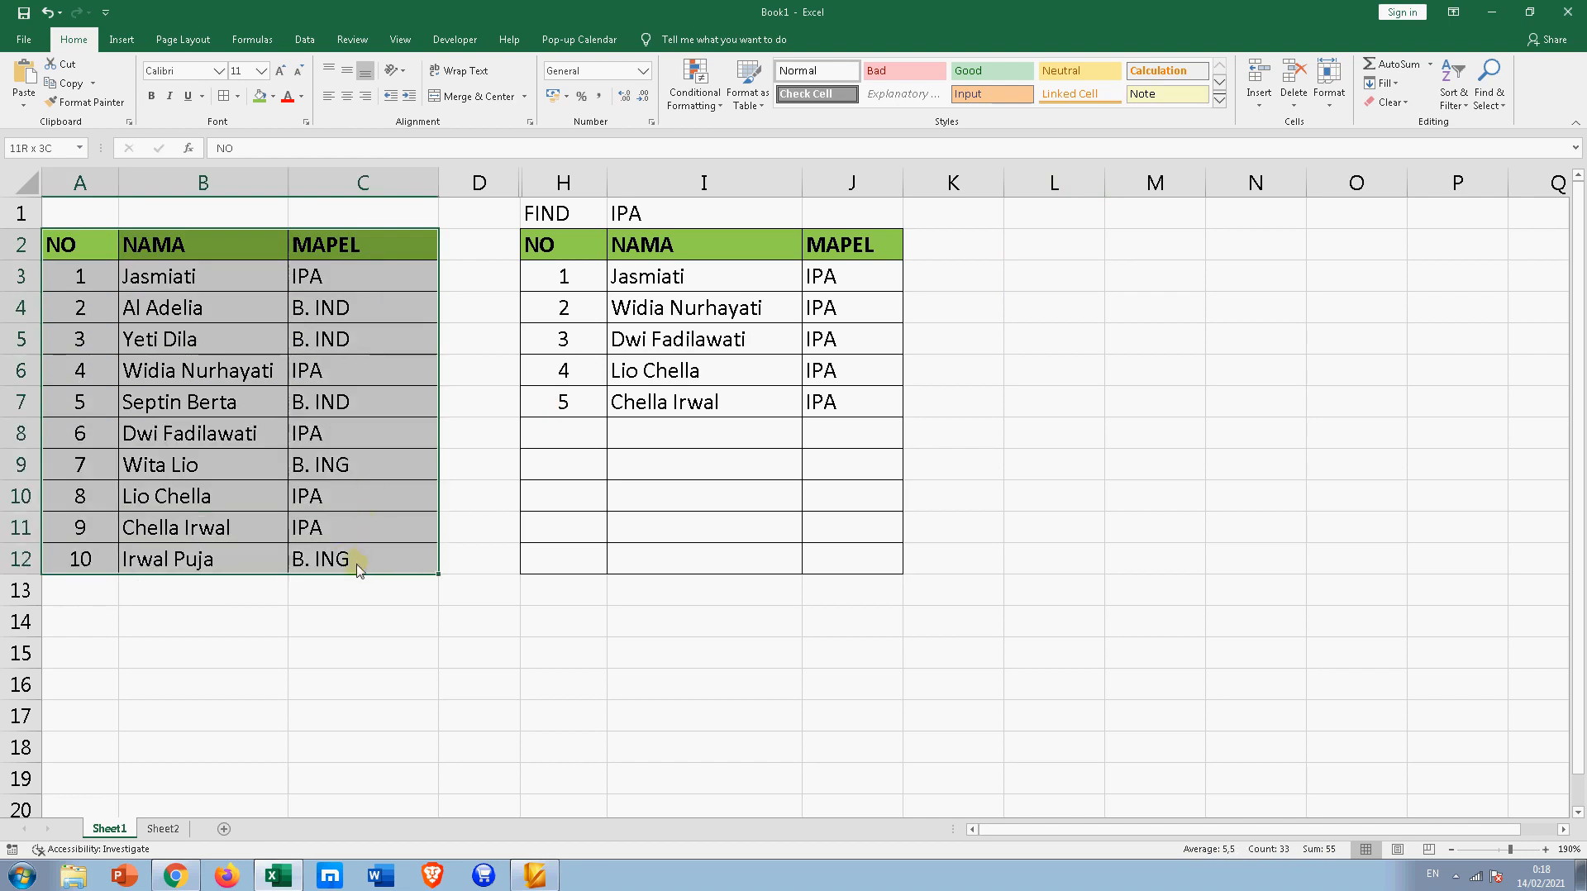
right_click(317, 436)
left_click(356, 490)
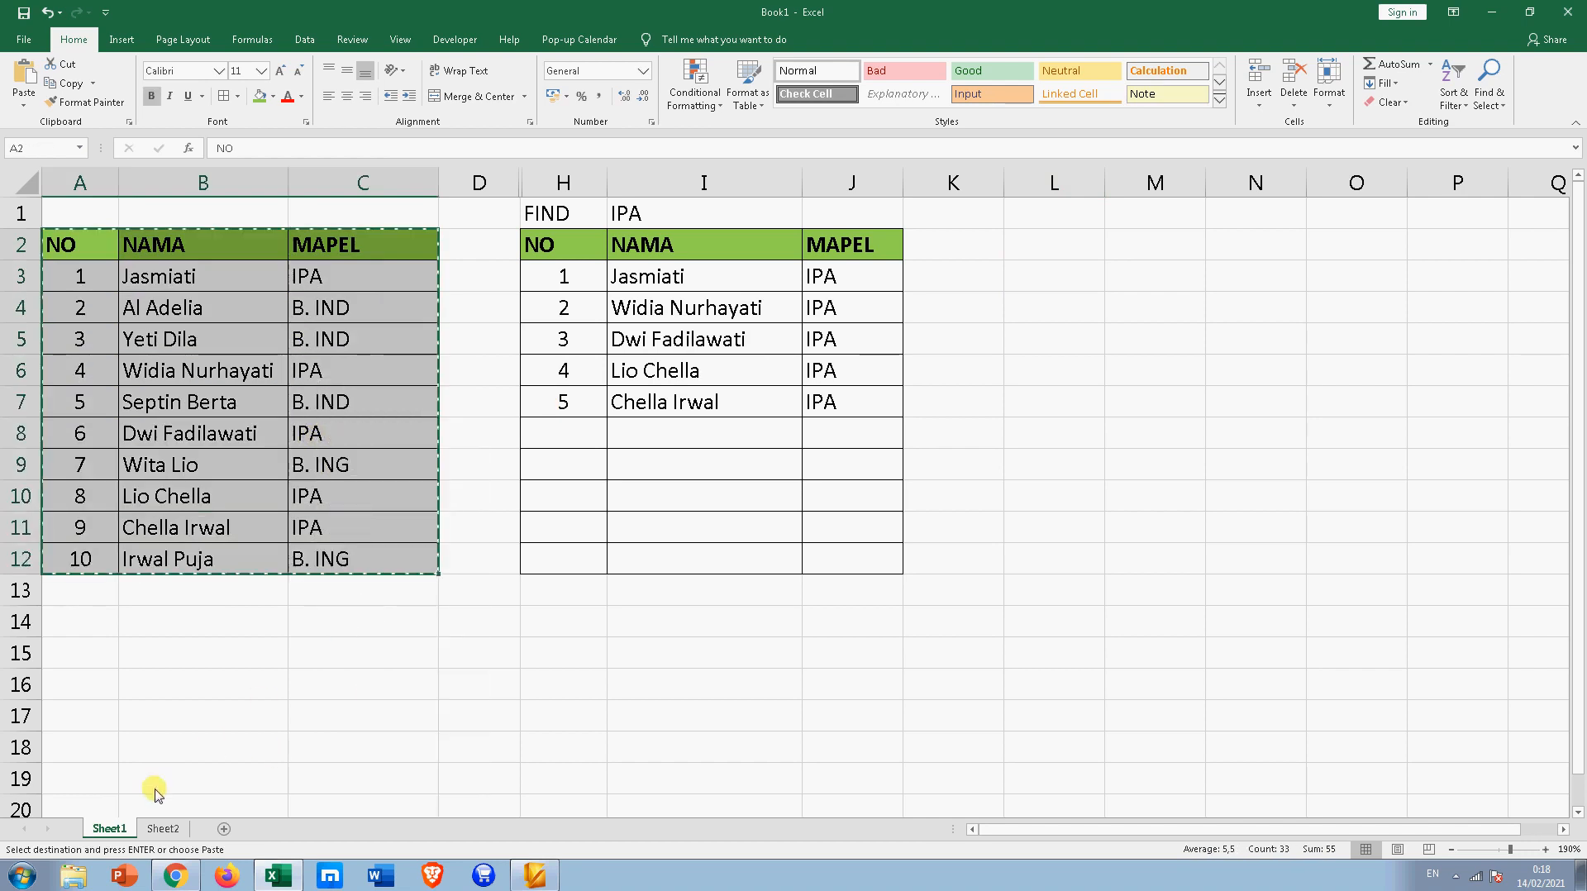
left_click(162, 828)
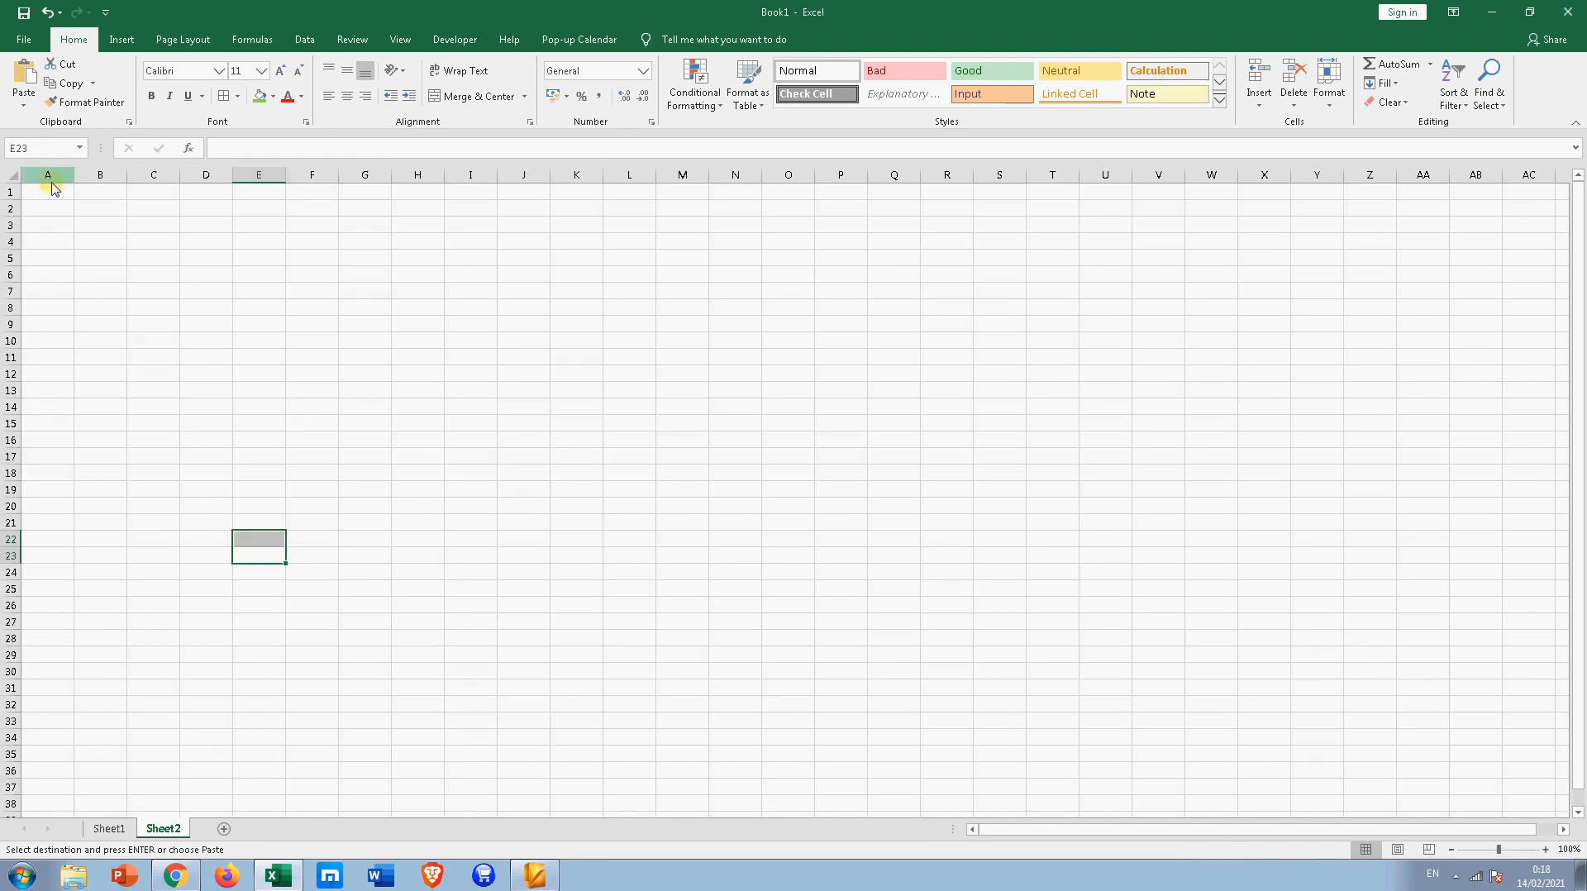
left_click(56, 212)
key("Return")
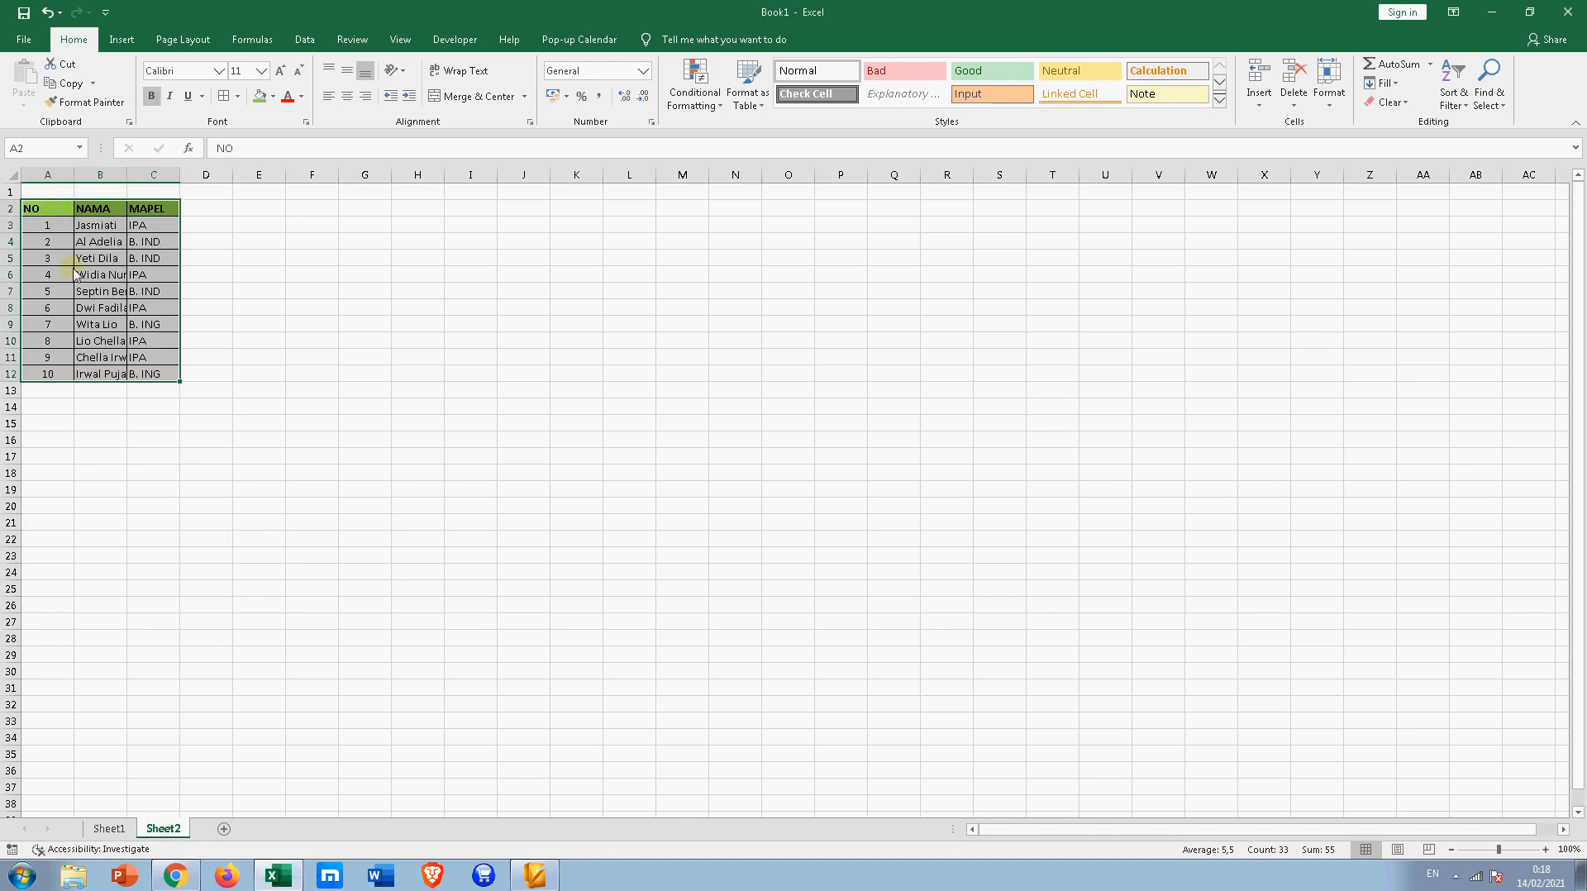
Widen the MAPEL column C of the copied table on Sheet2 slightly
scroll(76, 275, "up", 9, "ctrl")
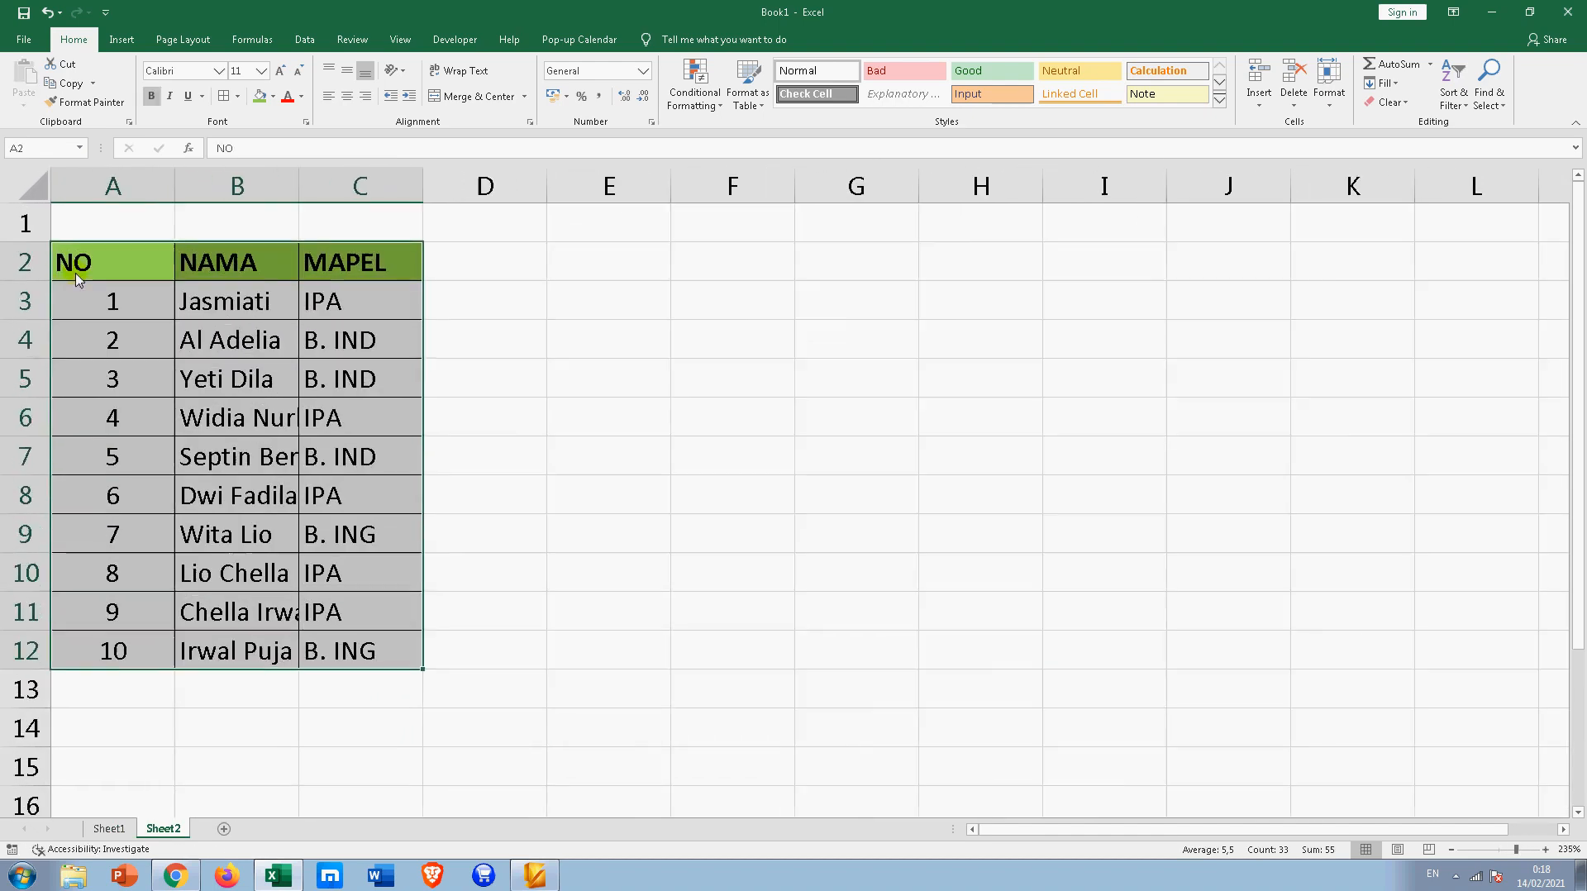
scroll(78, 280, "up", 1)
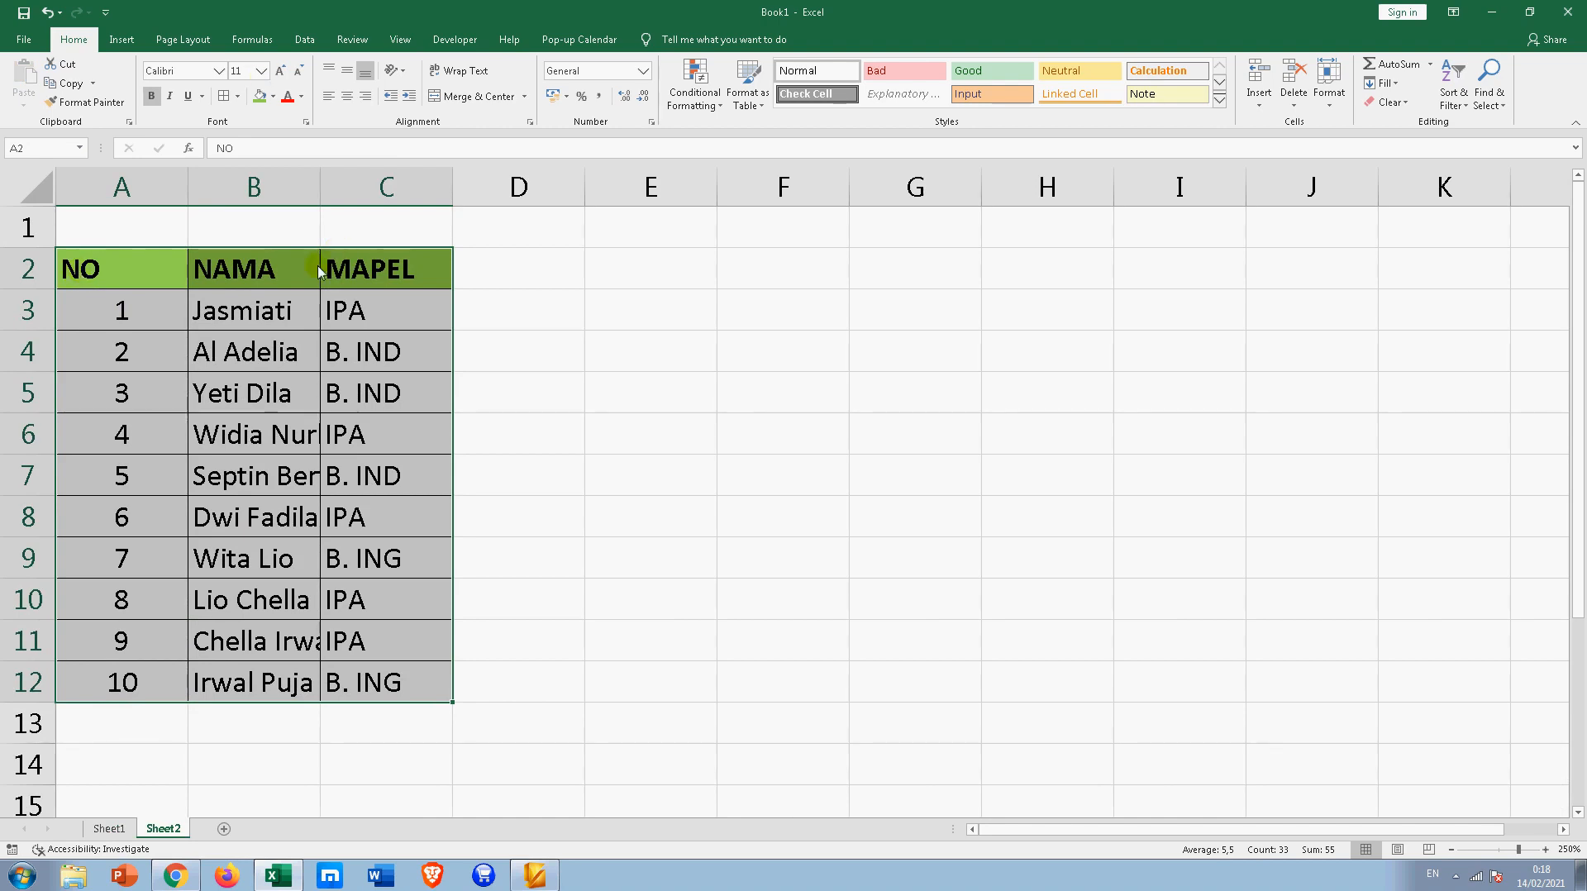
left_click(376, 317)
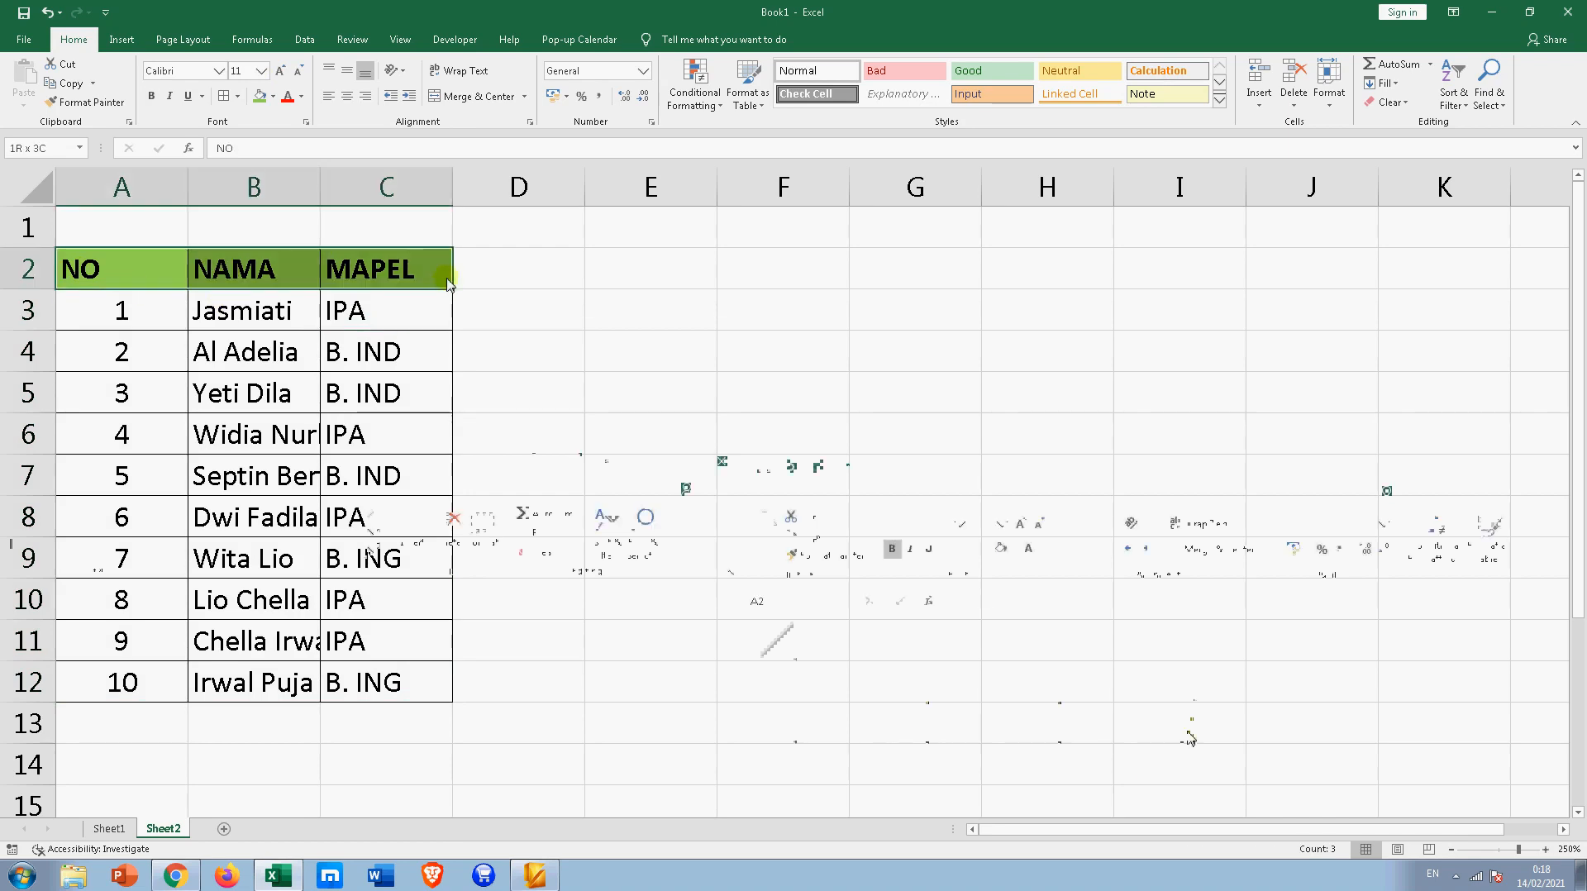
left_click(515, 271)
left_click_drag(453, 201, 470, 201)
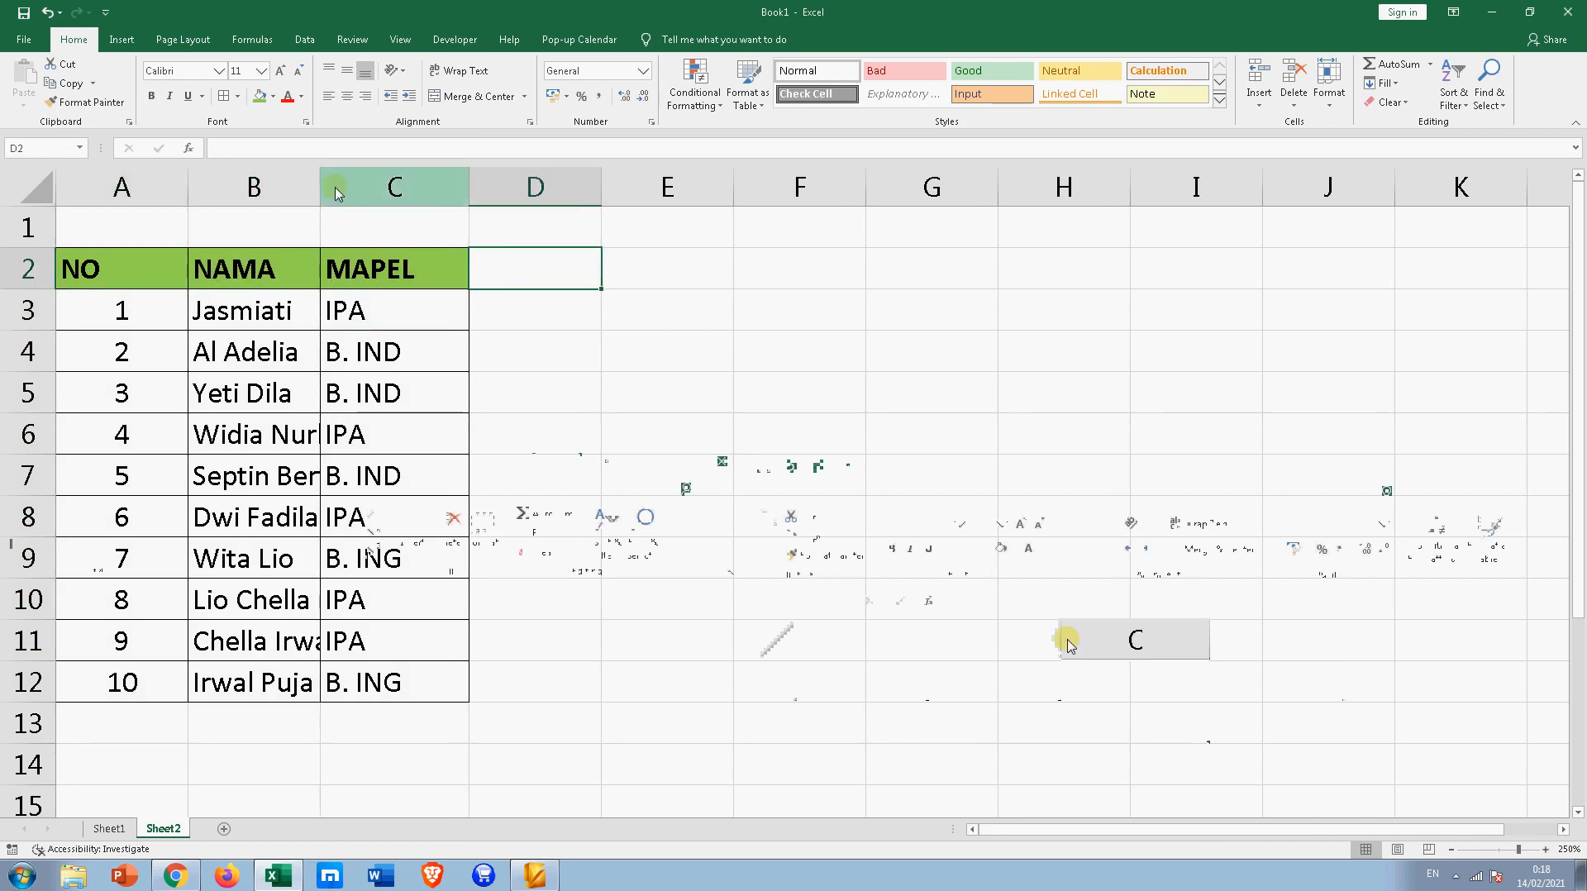
Copy the header row A2:C2 to G2:I2 and widen columns H and I
left_click_drag(406, 272, 405, 273)
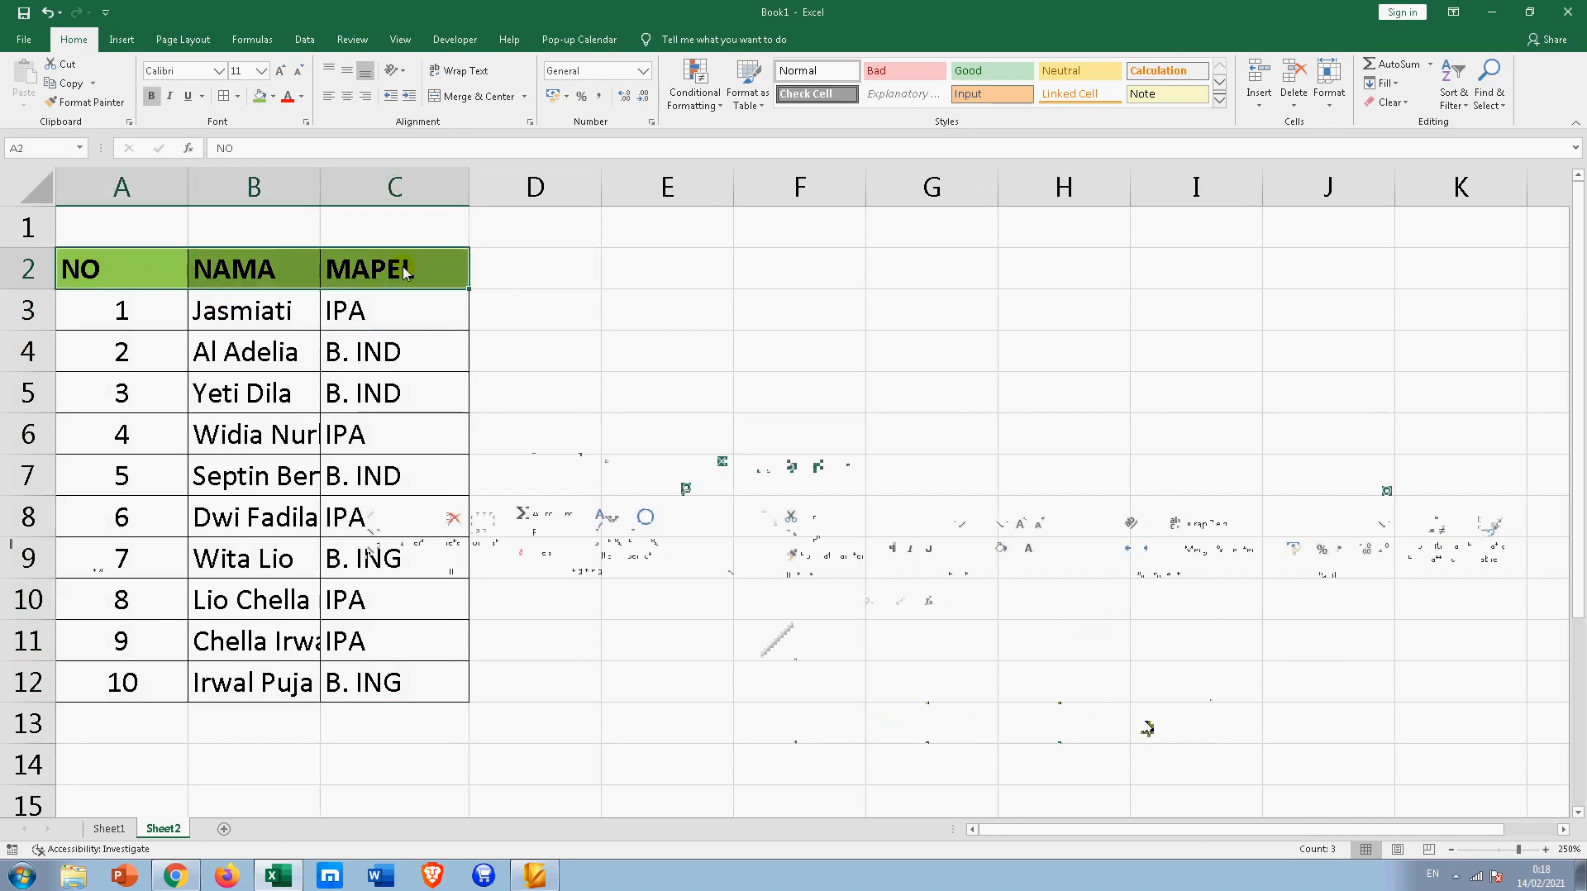
key("ctrl+c")
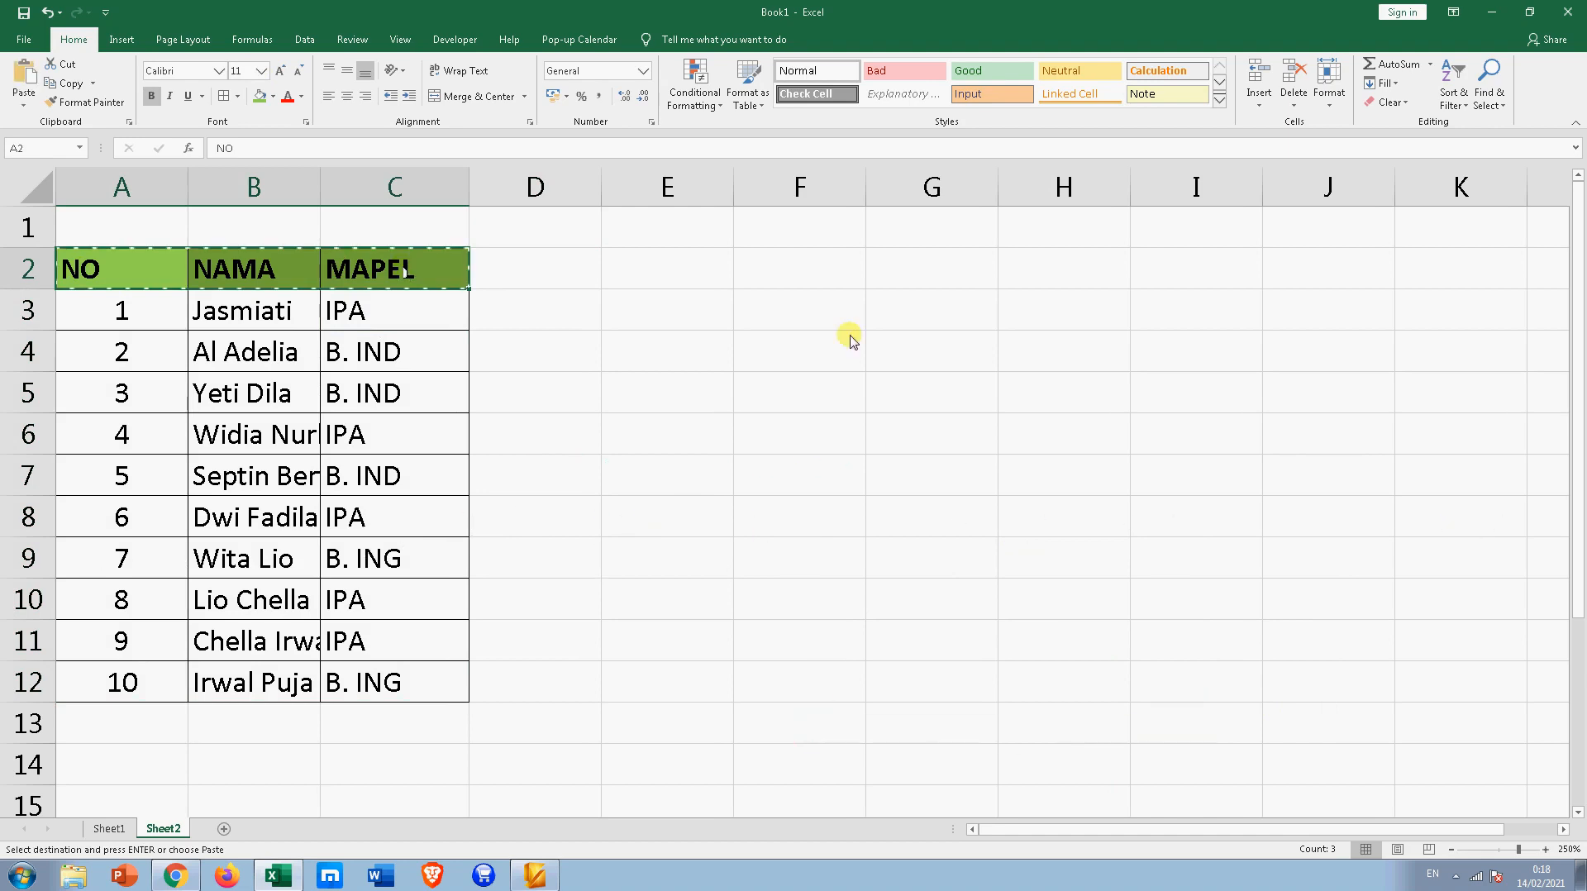
left_click(942, 273)
key("Return")
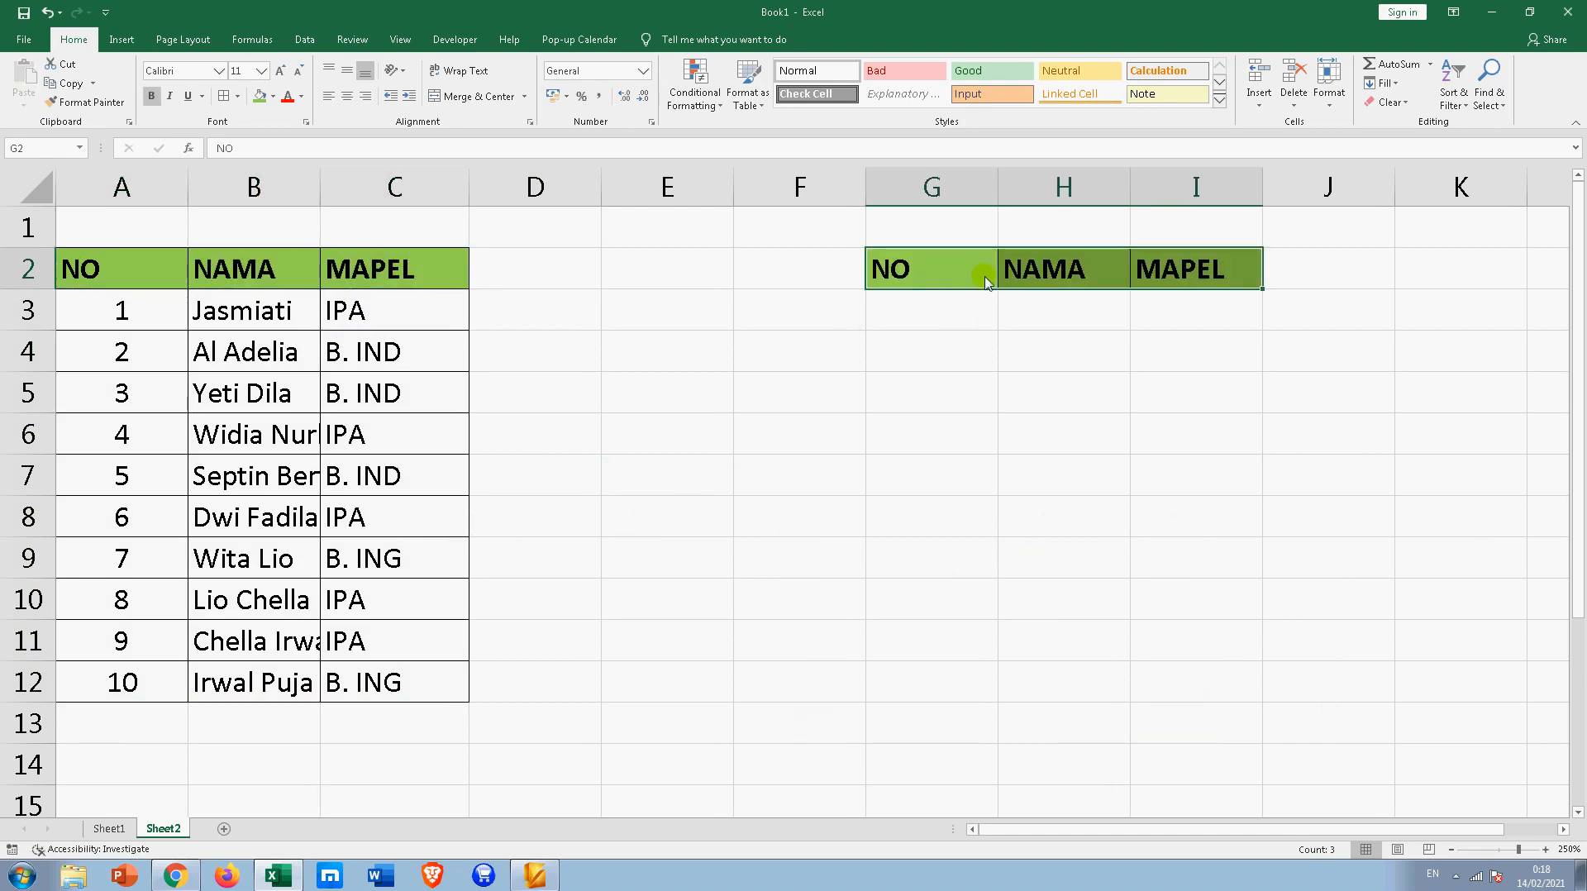
left_click_drag(1146, 196, 1201, 195)
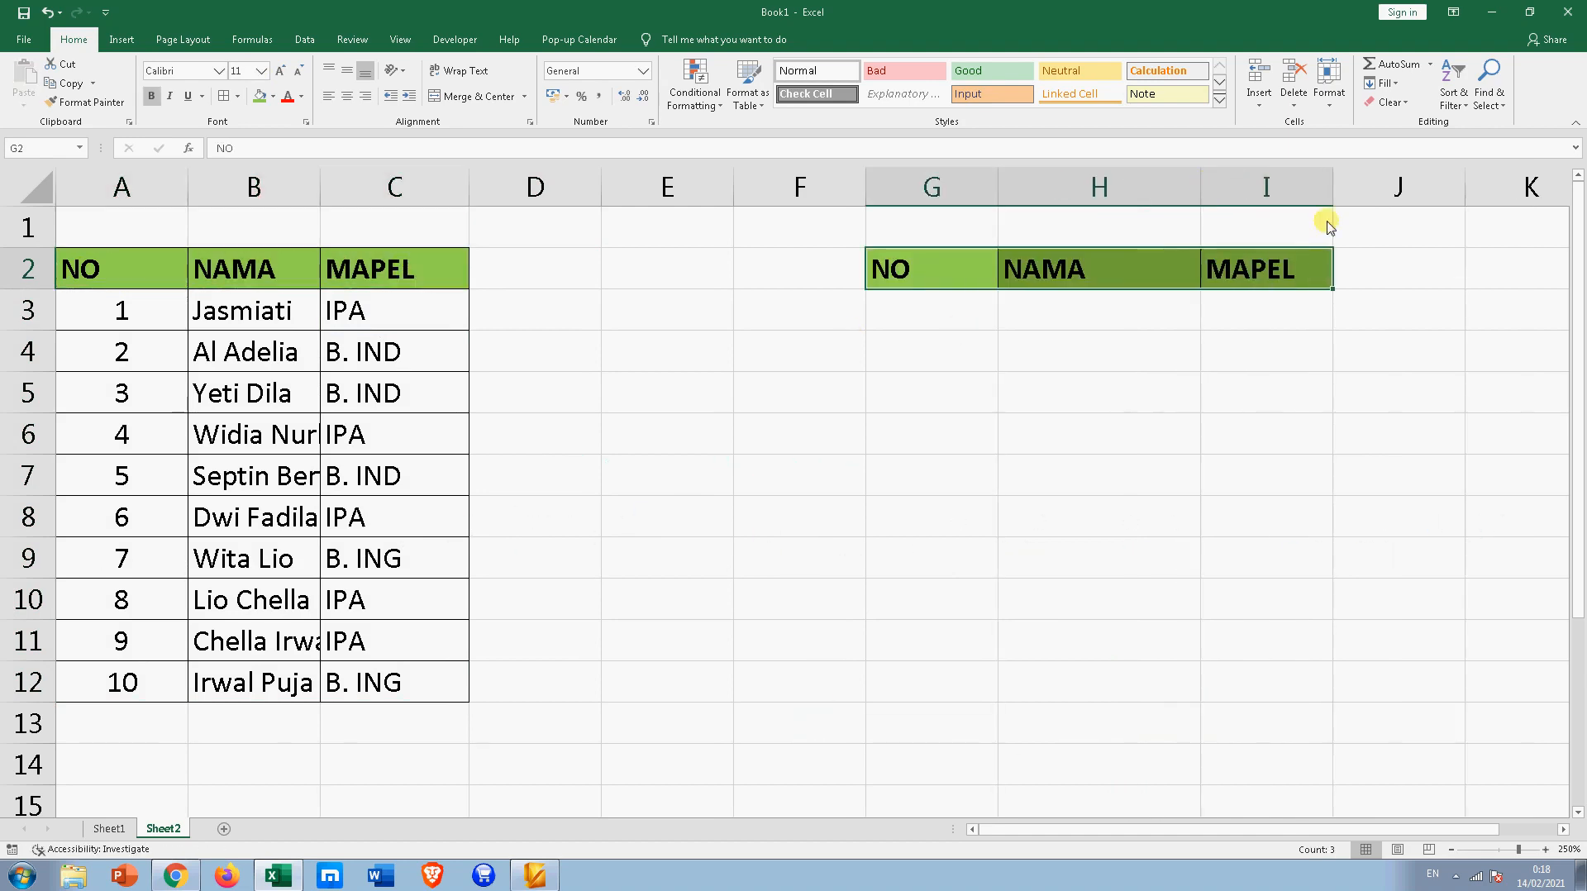
left_click_drag(1331, 187, 1343, 187)
Apply cell borders to the empty result range G3:I12 below the copied headers
left_click_drag(934, 314, 1204, 679)
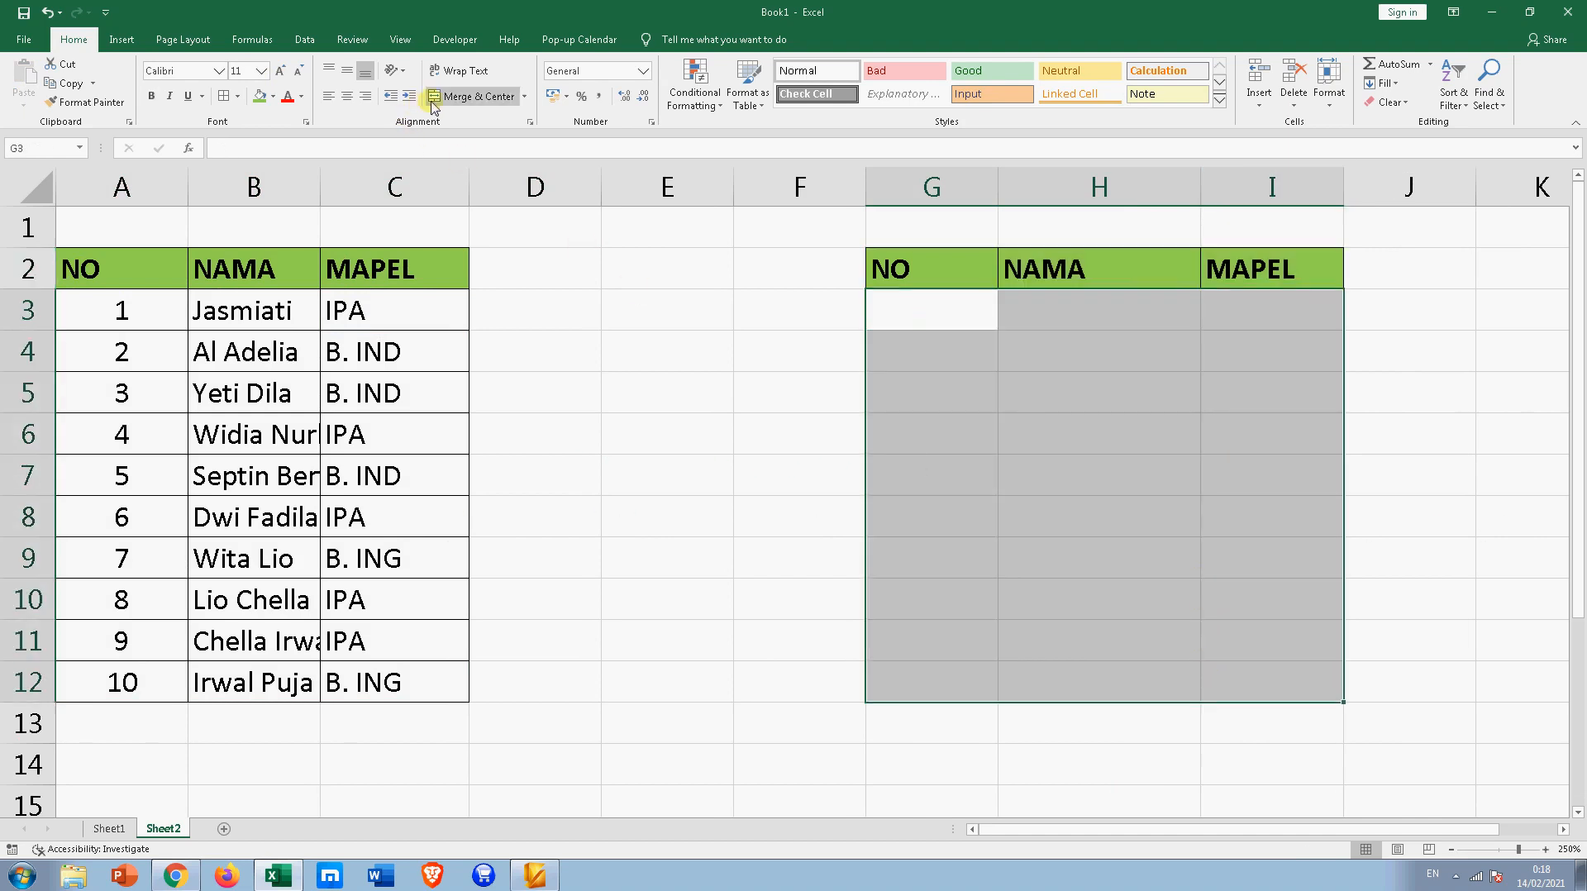
left_click(225, 96)
left_click(576, 348)
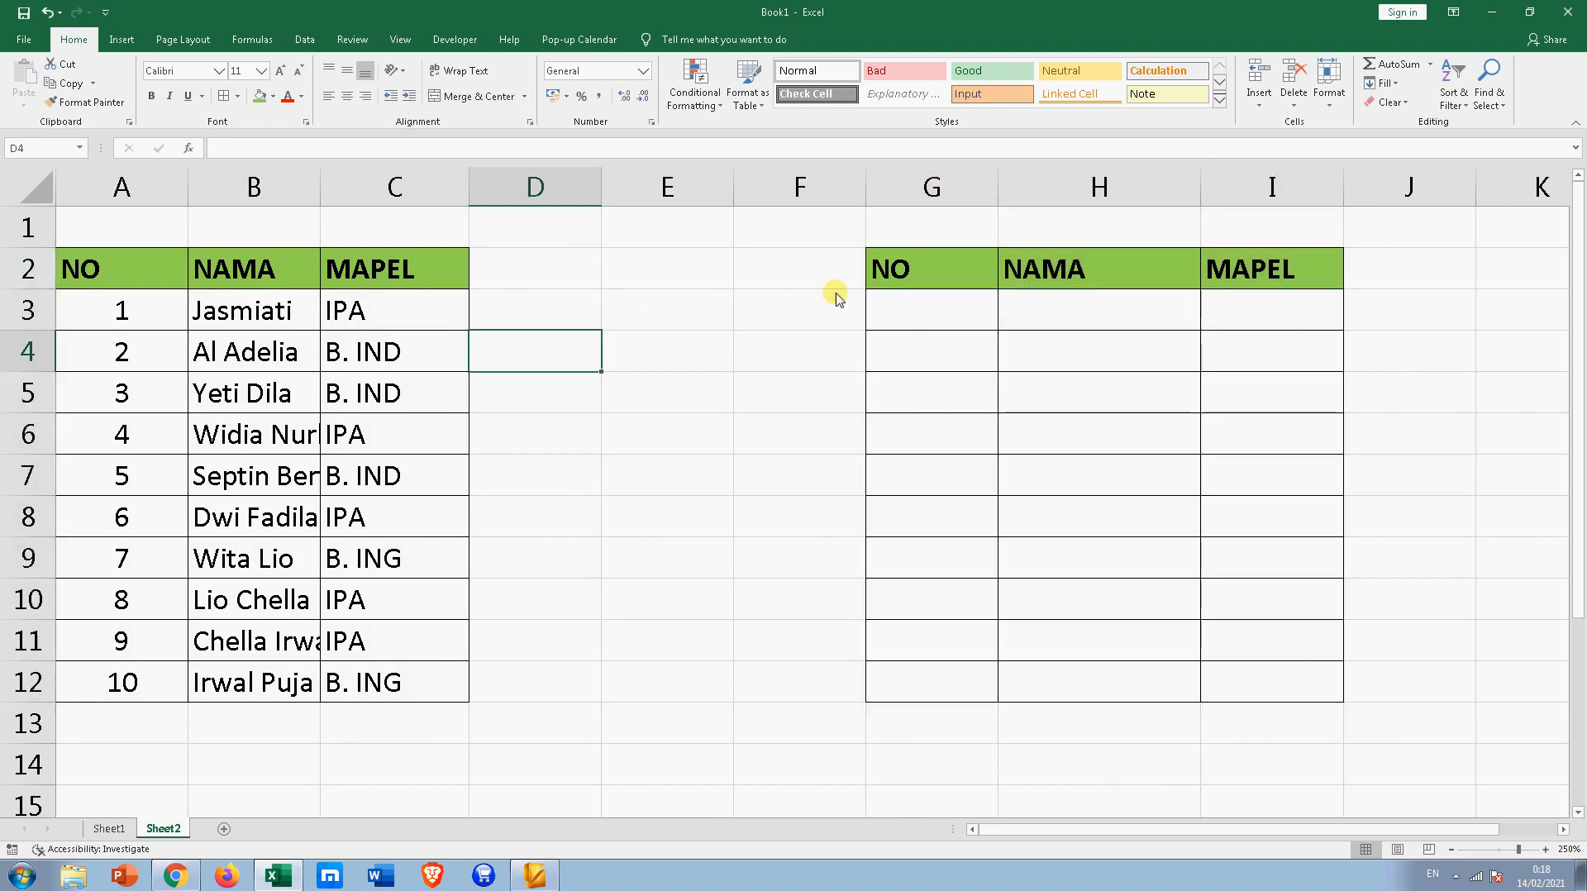
Enter the label FIND in G1 and the search criterion IPA in H1
left_click(934, 228)
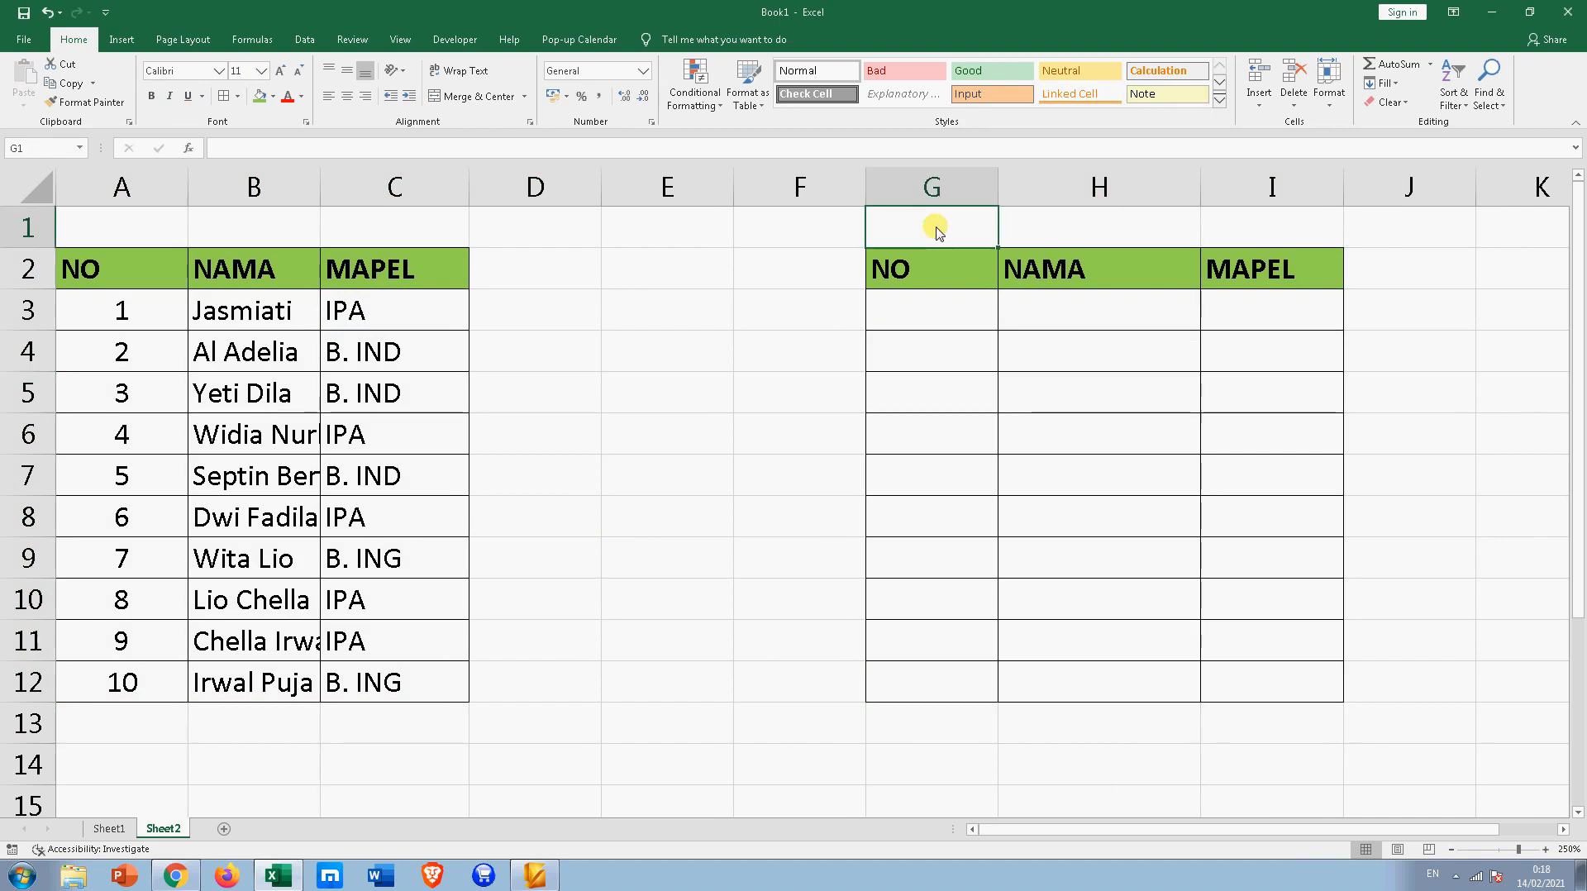
type("FIND")
key("Return")
left_click(939, 232)
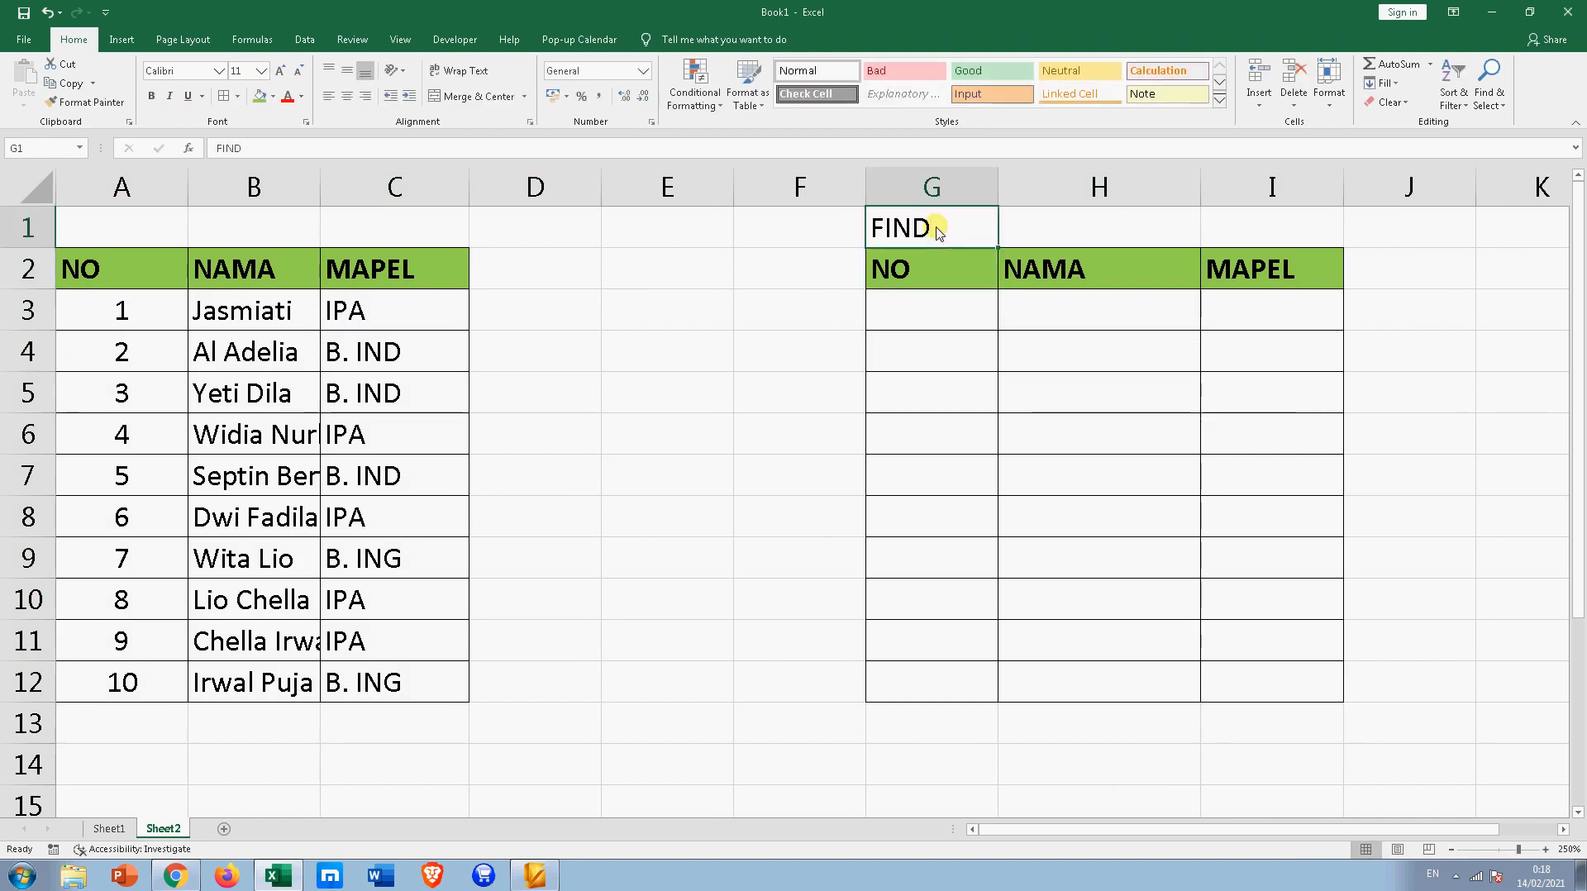
key("Right")
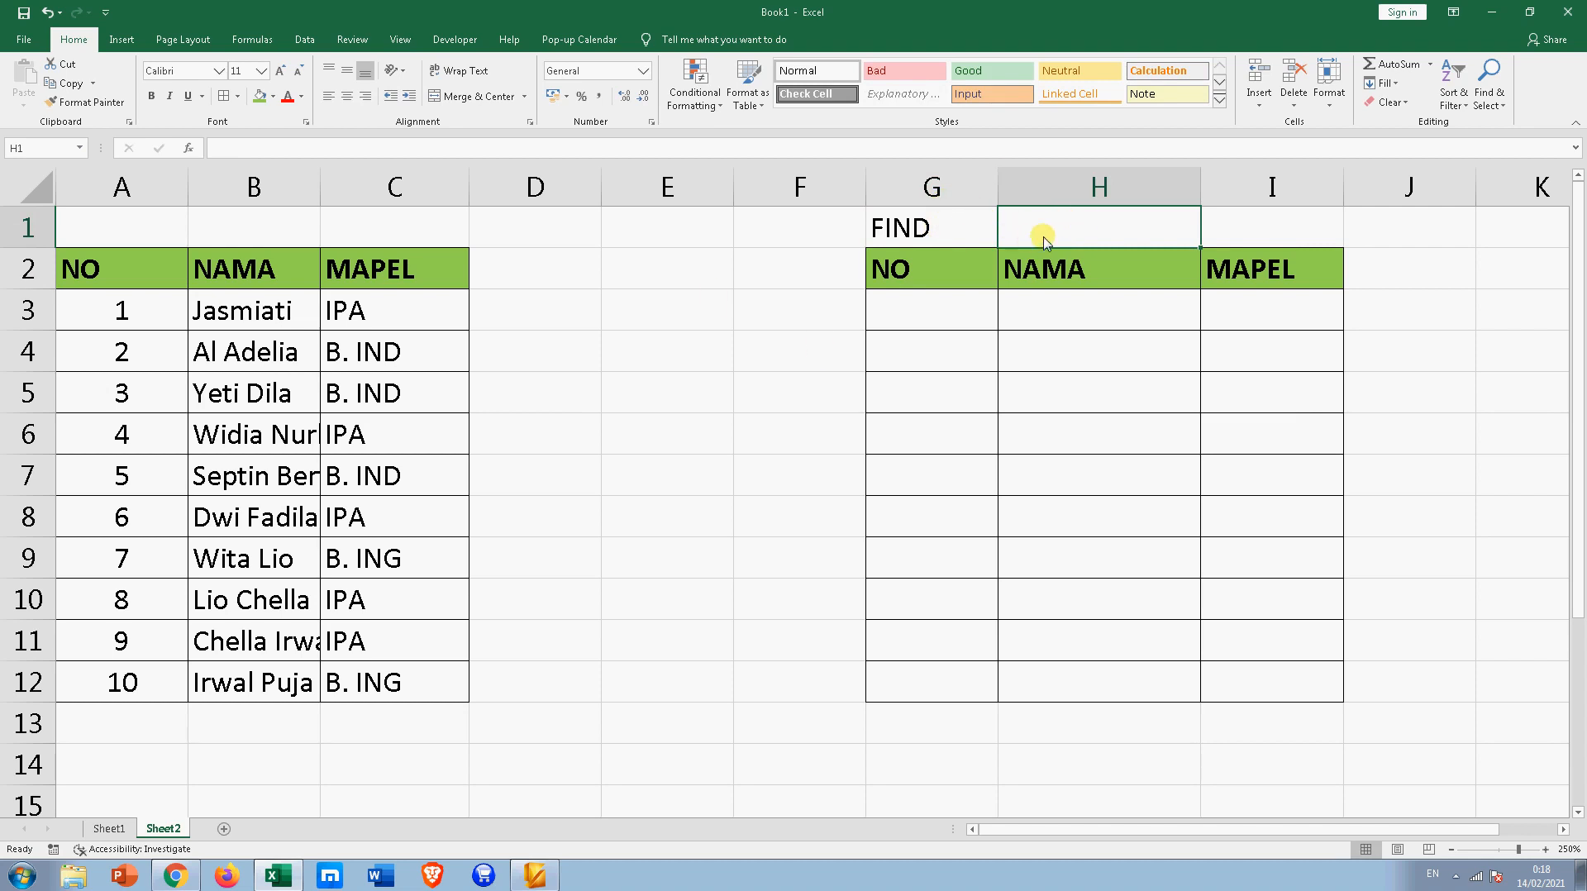
type("IP[")
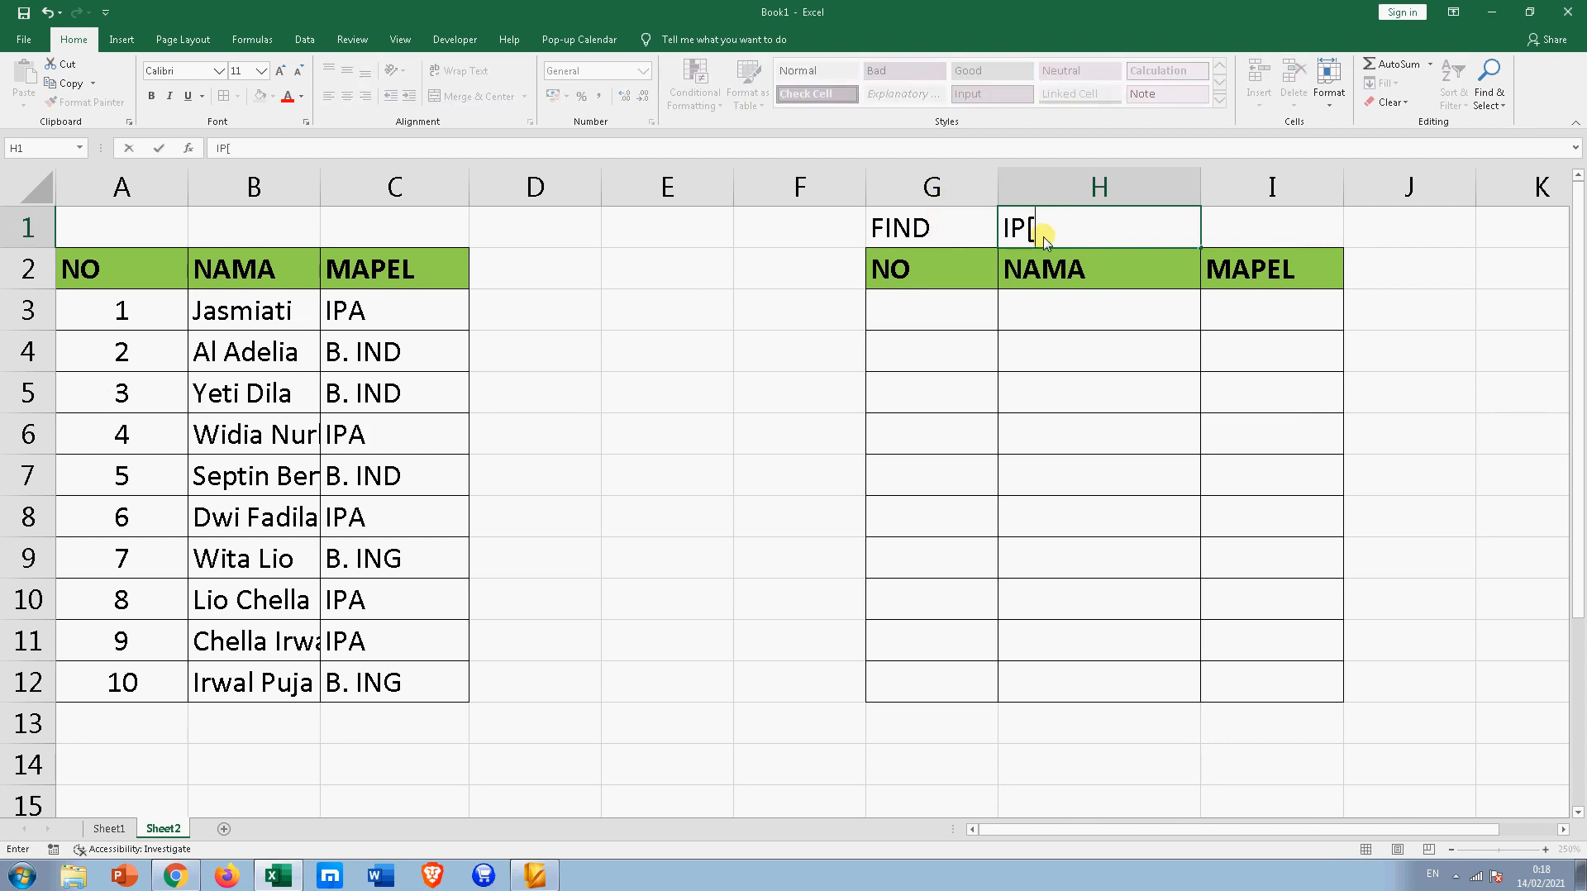
key("BackSpace")
key("BackSpace")
key("Return")
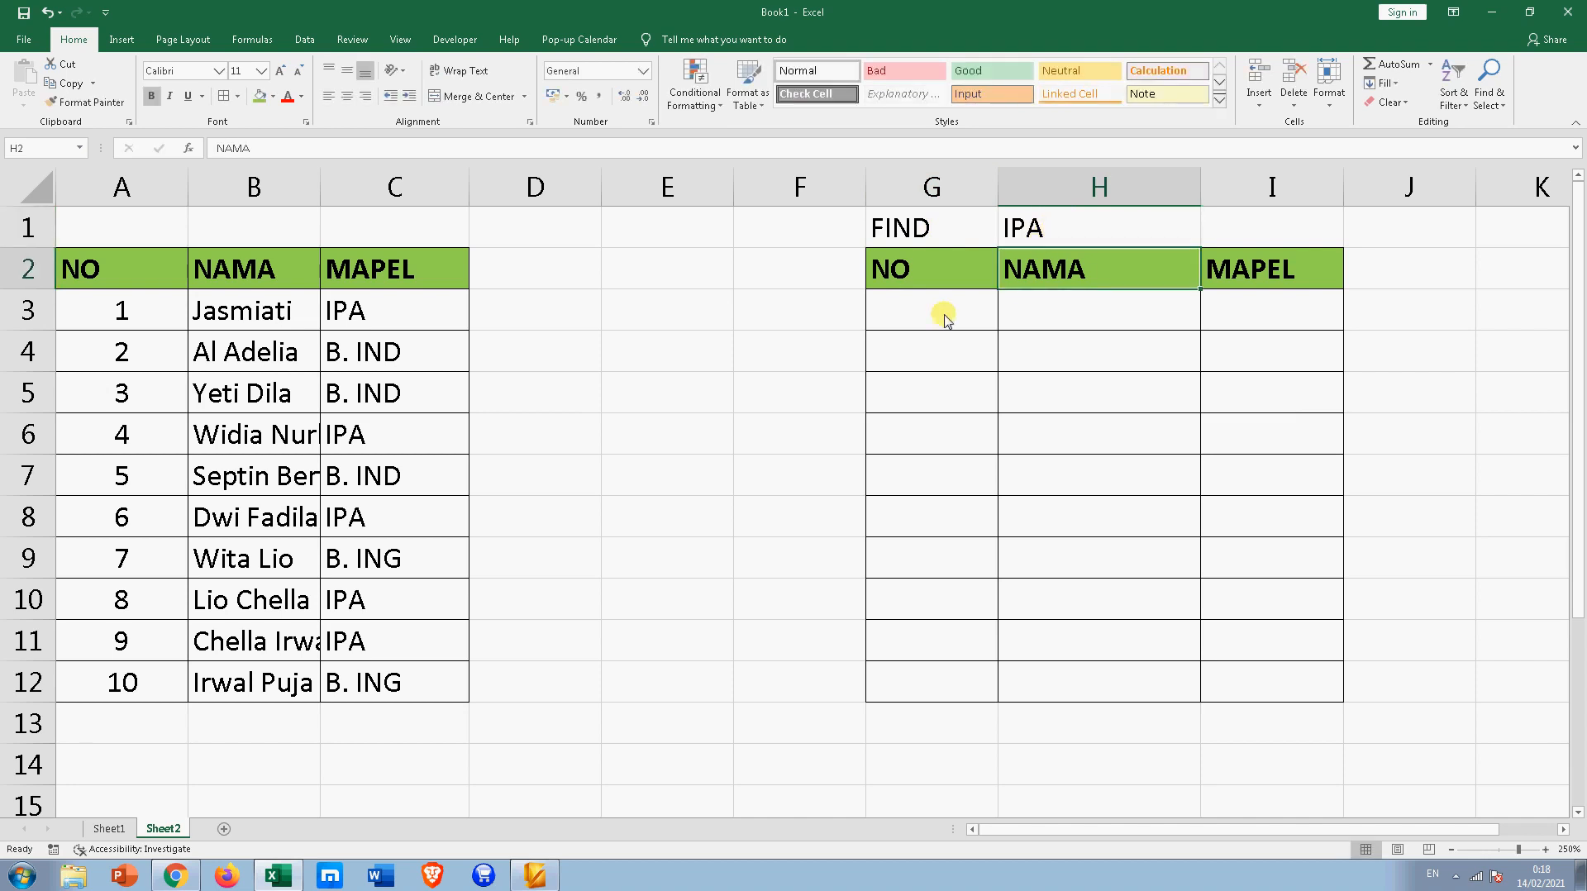
Enter the formula =SEARCH($H$1;$C$3:$C$12) in cell D3, with both references absolute
left_click(567, 324)
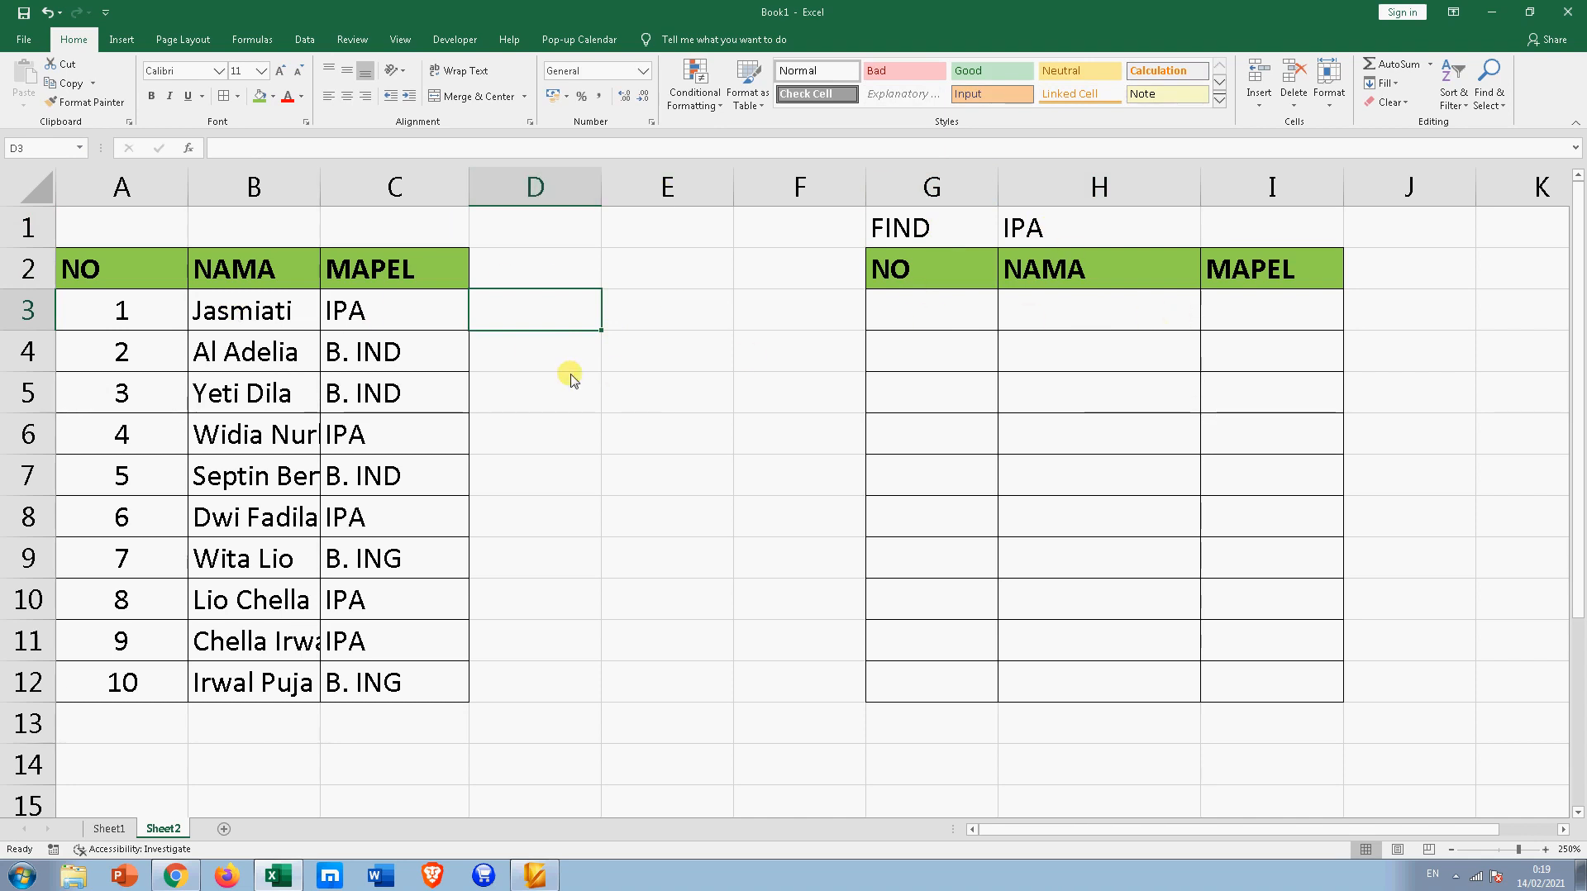
type("=SE")
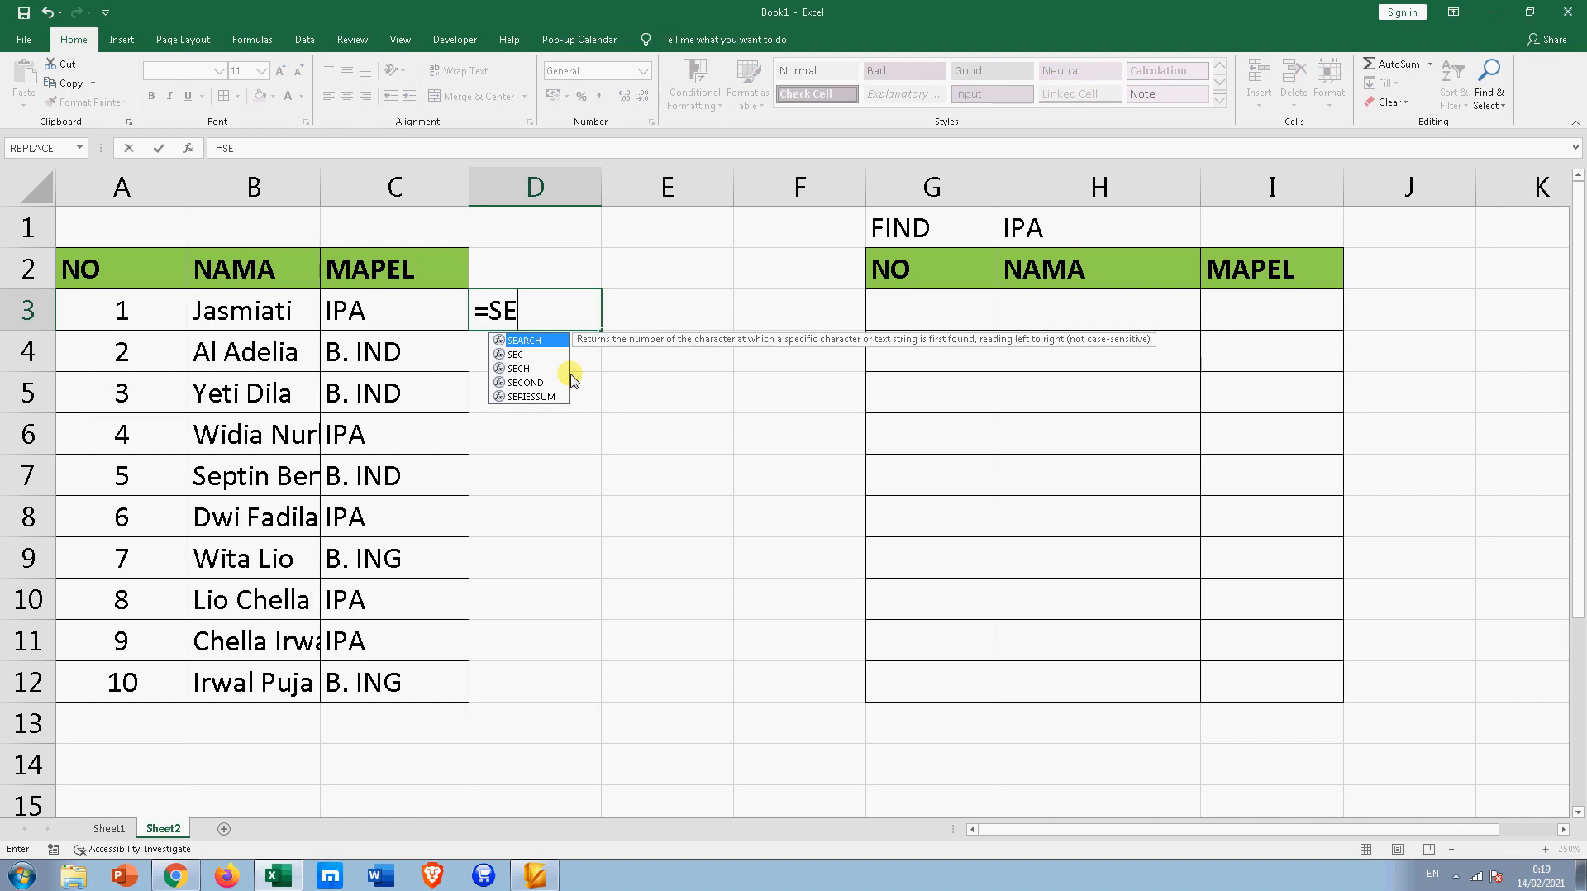
key("Tab")
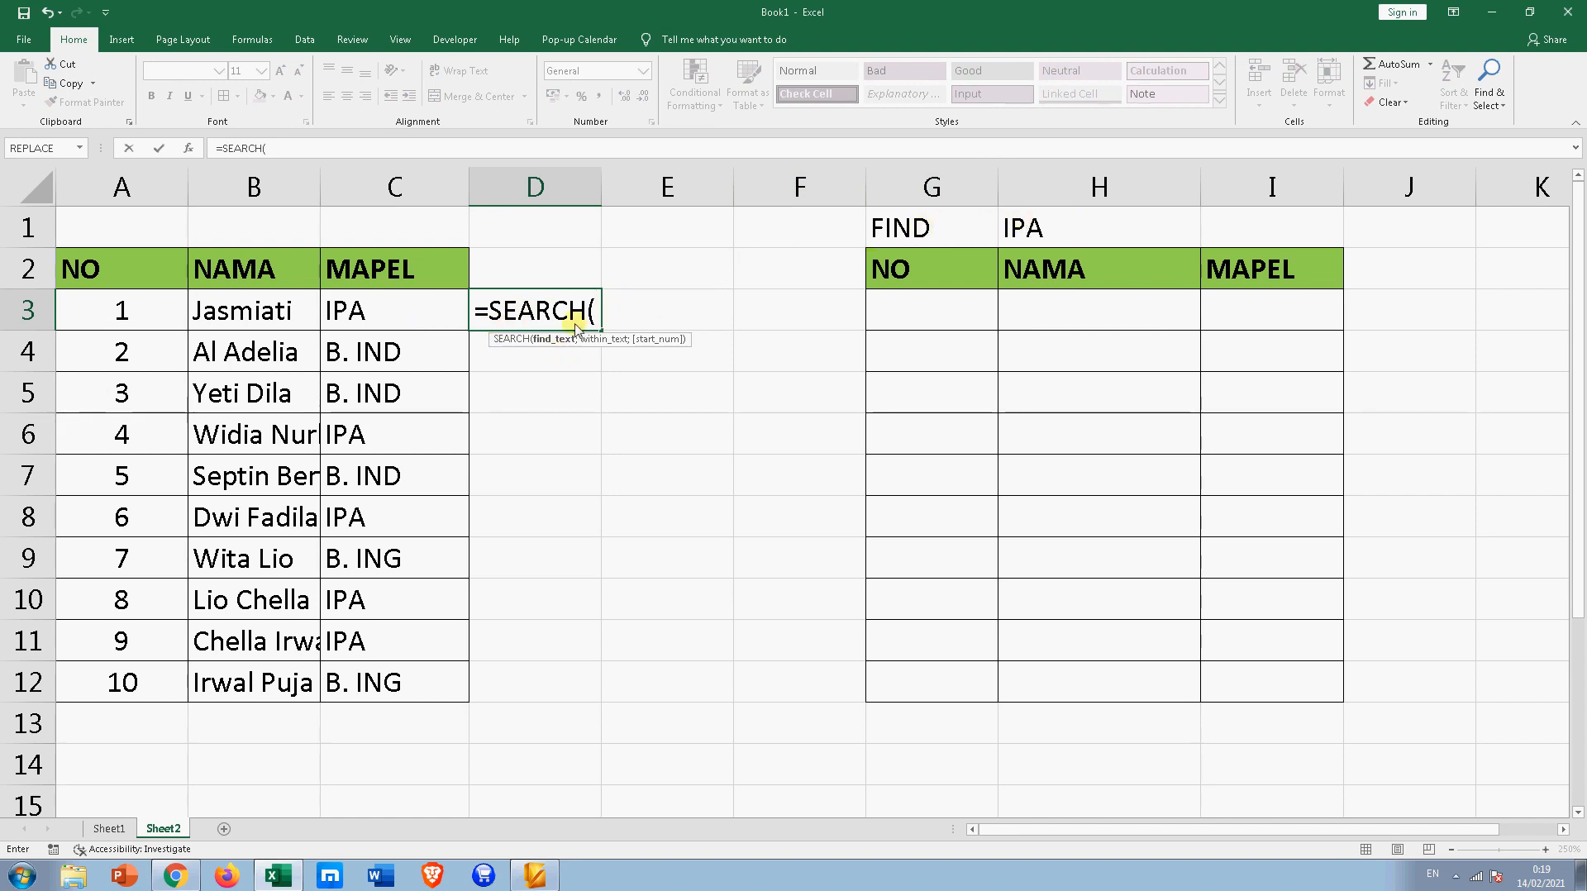
left_click(1032, 236)
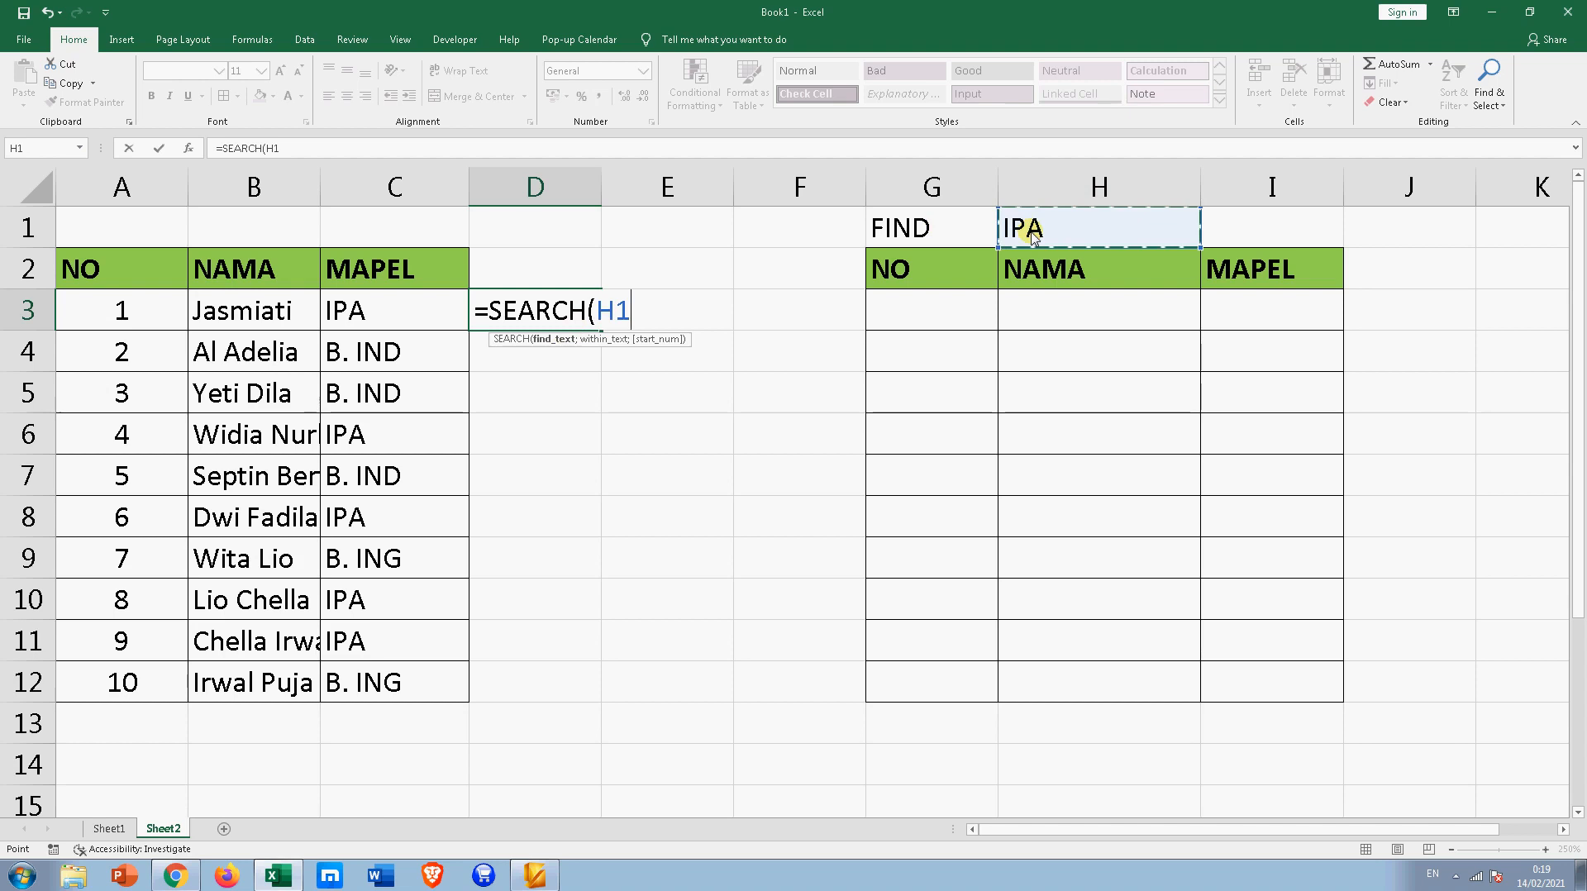
key("F4")
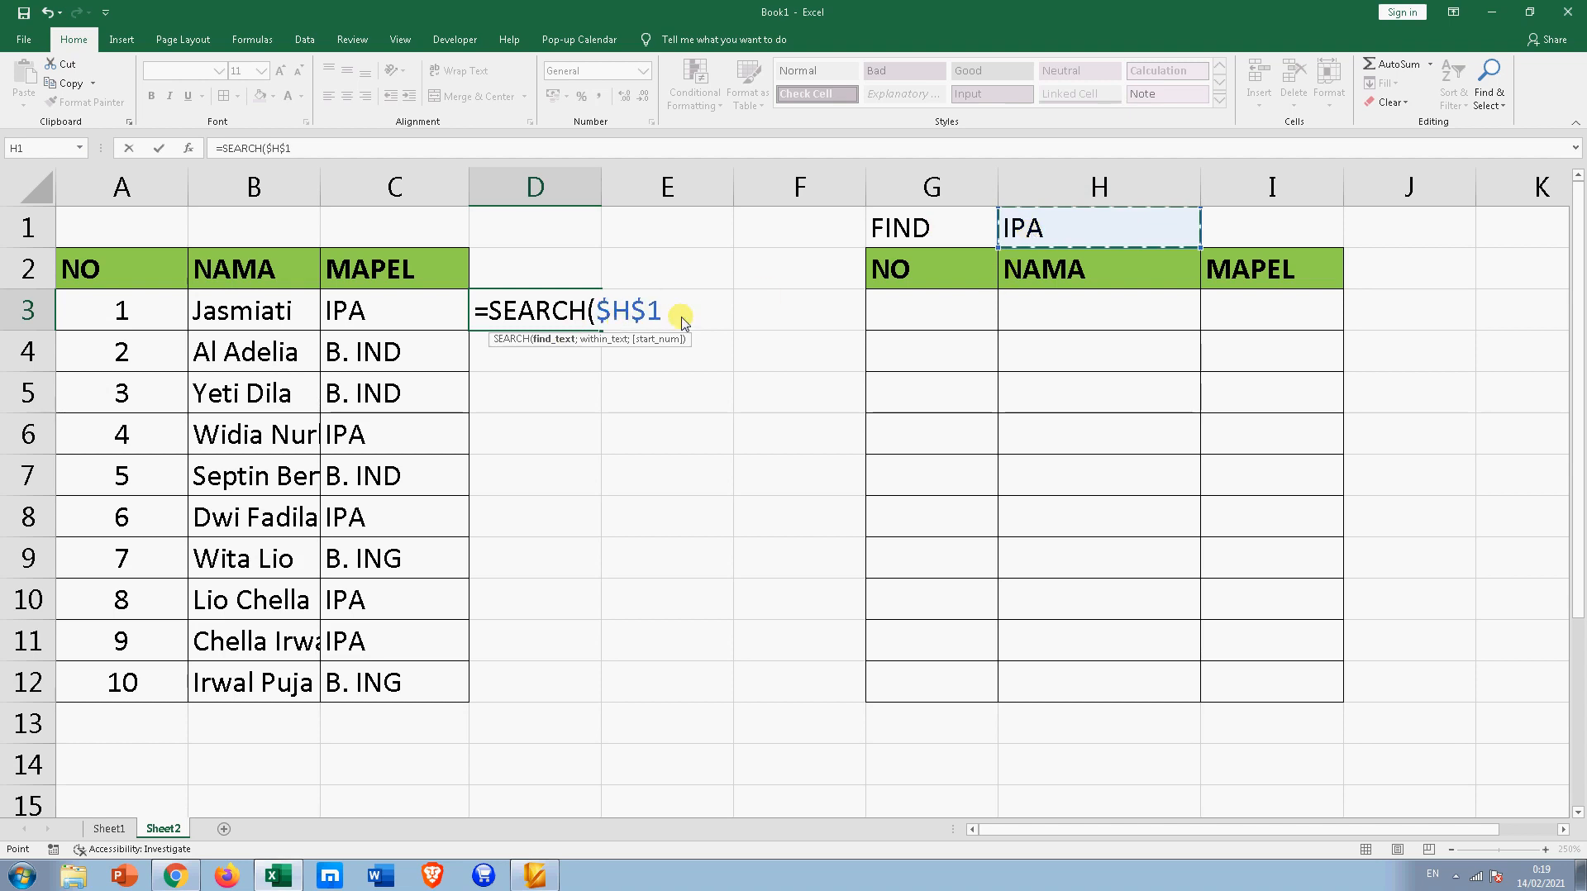
type(";")
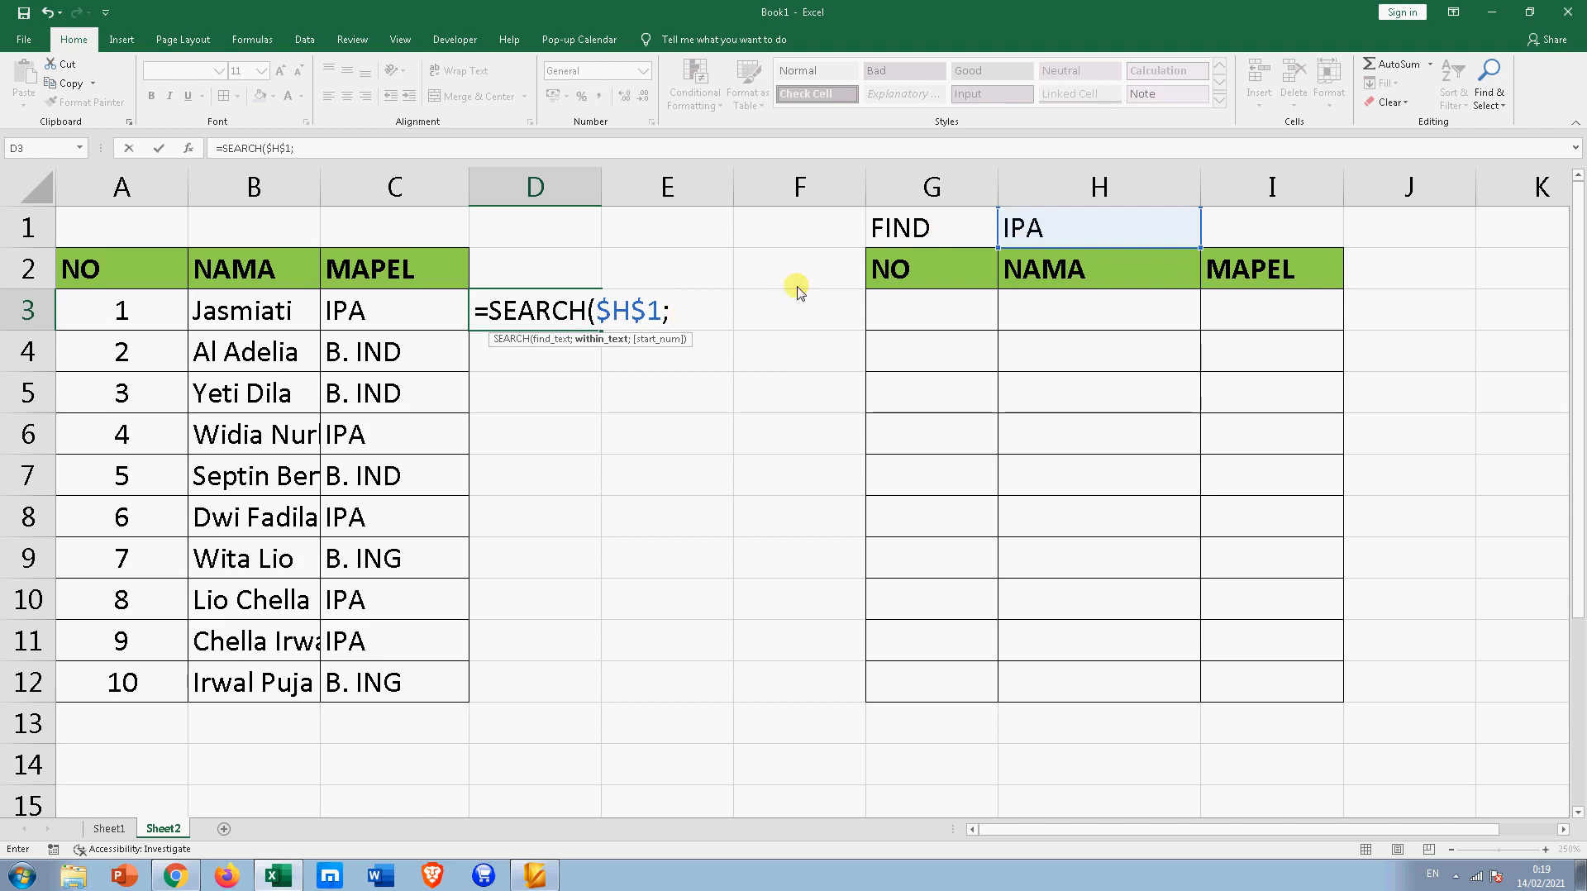
left_click_drag(422, 316, 351, 683)
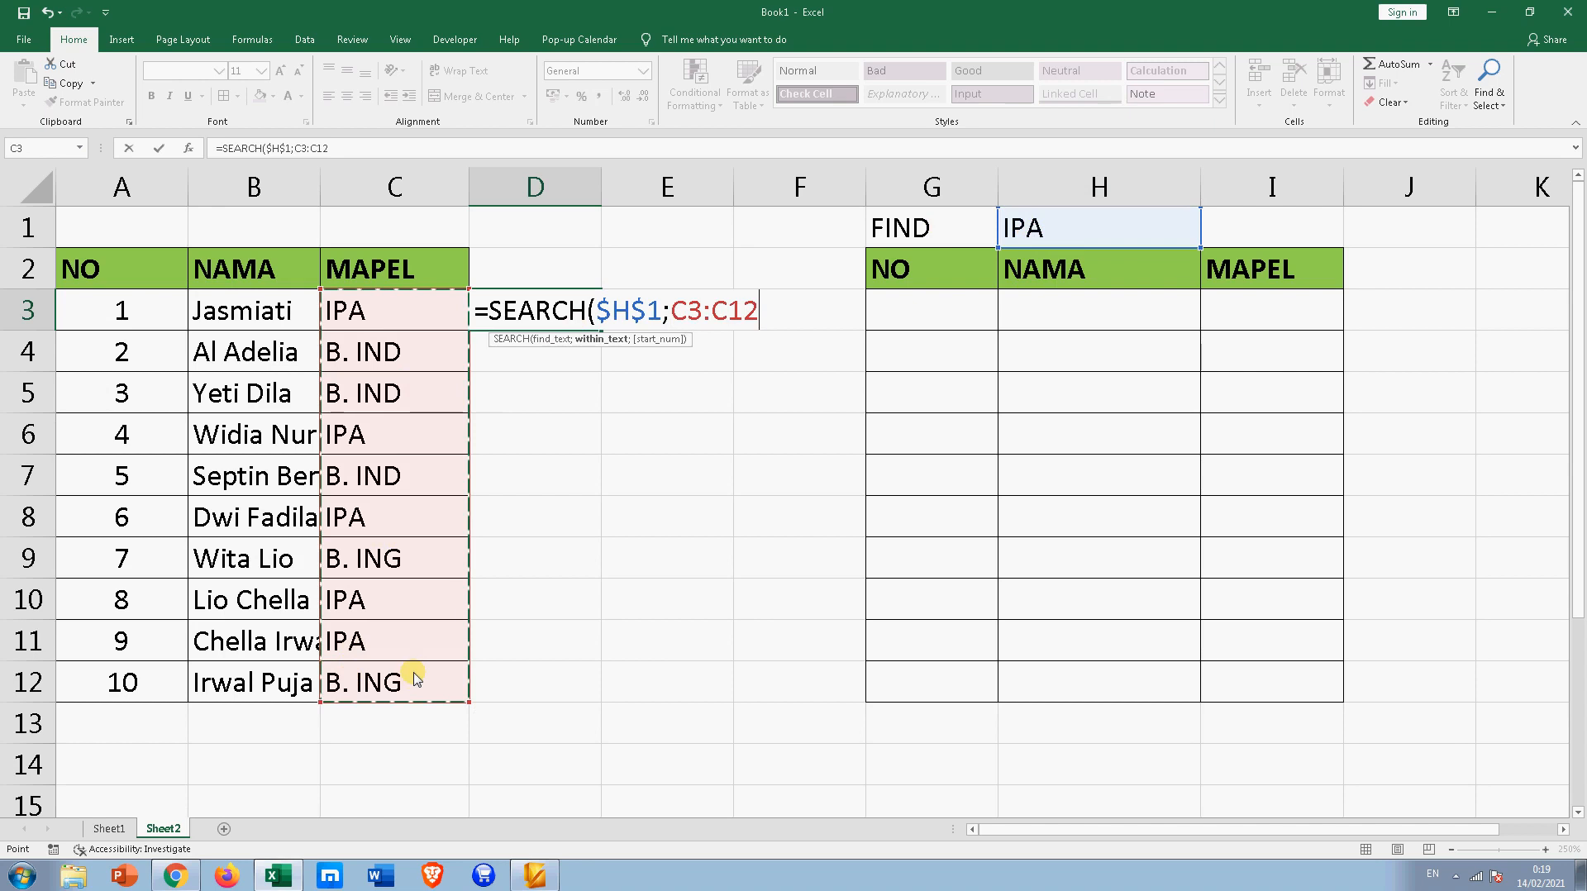
key("F4")
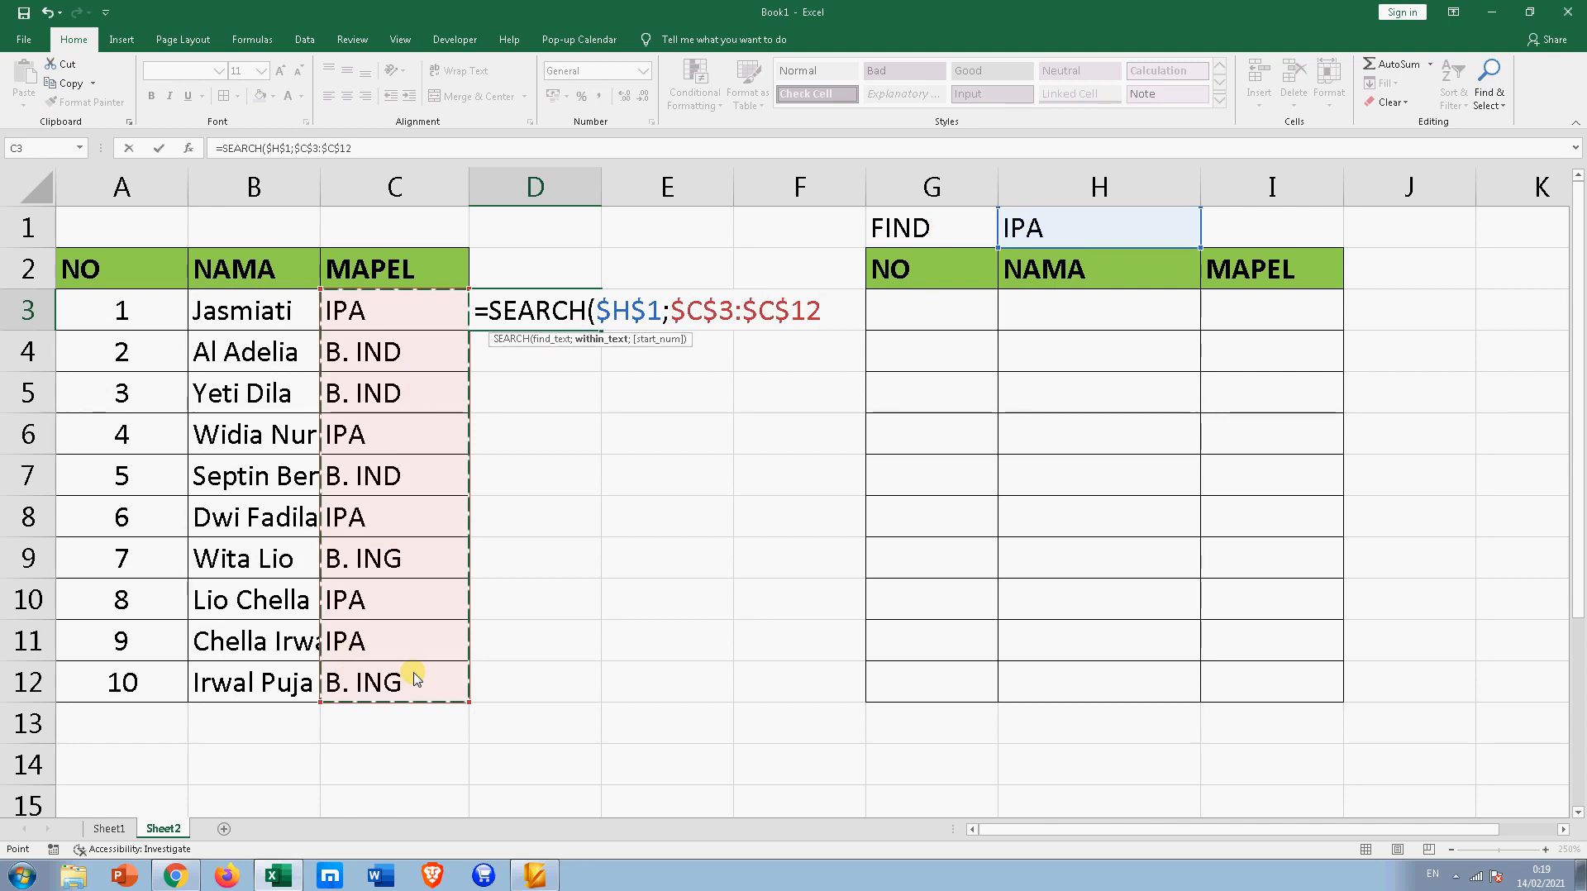
key("Return")
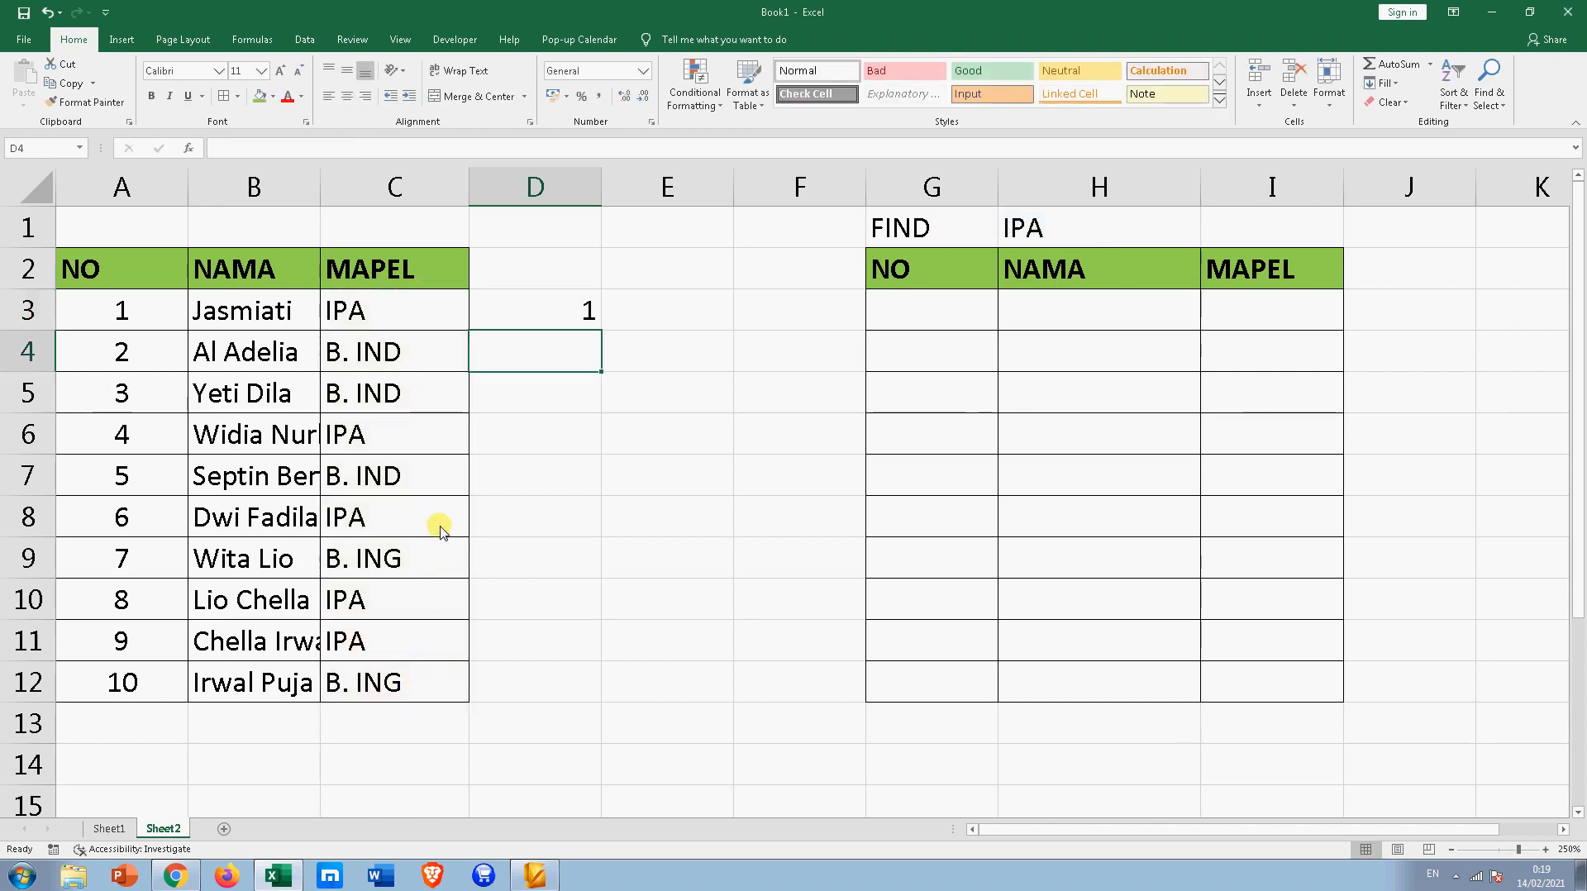
Fill the SEARCH formula from D3 down to D12 and check individual cells of the filled range
left_click(539, 318)
left_click_drag(603, 331, 570, 703)
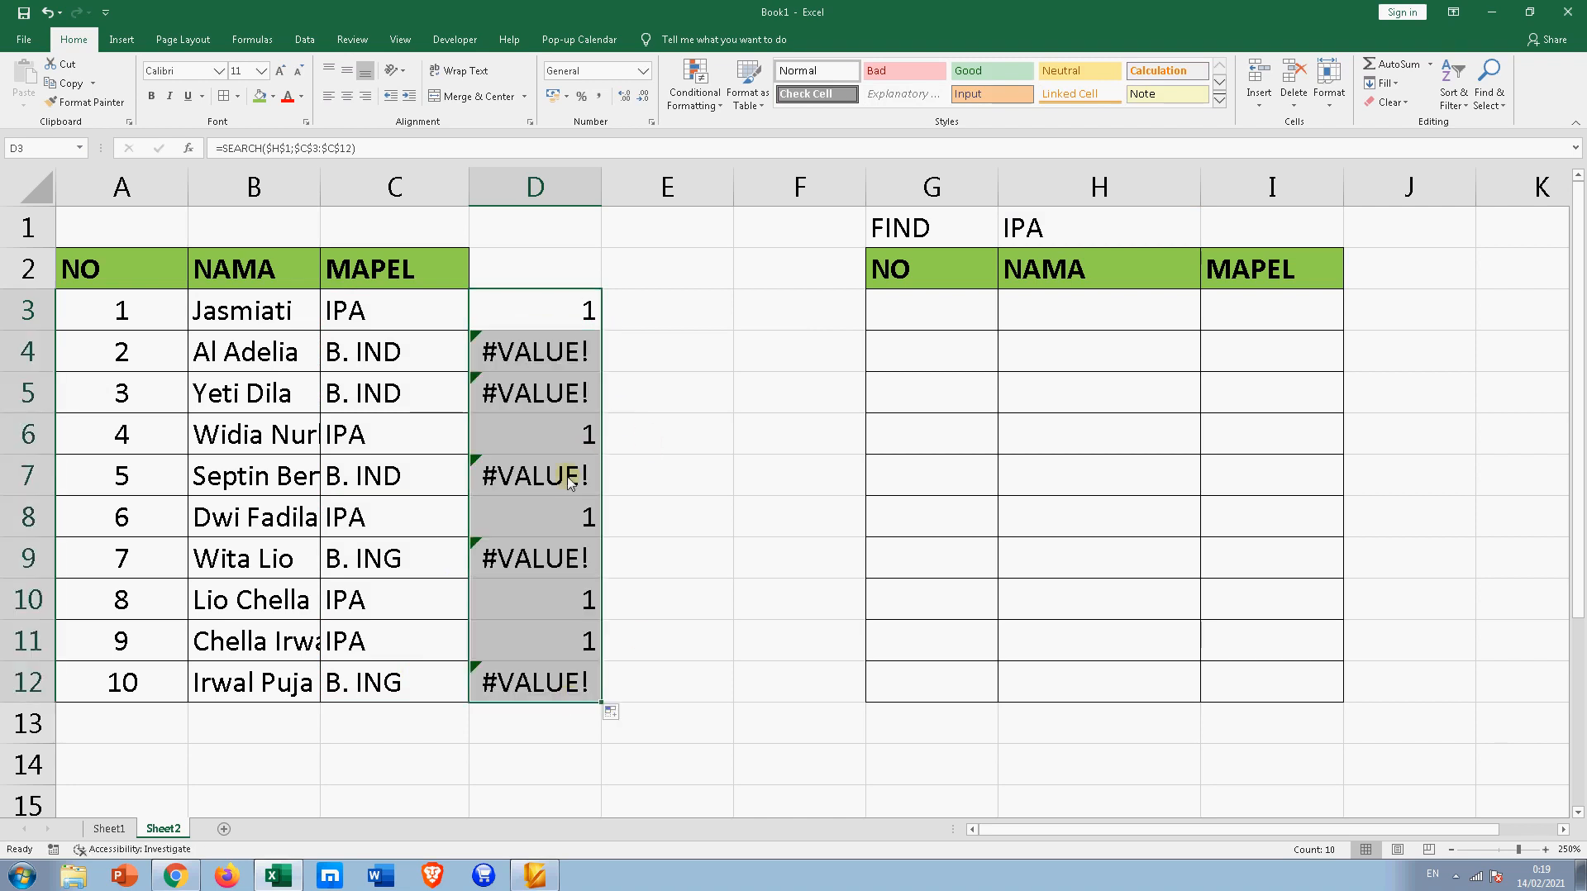
left_click(584, 308)
left_click(578, 361)
left_click(567, 389)
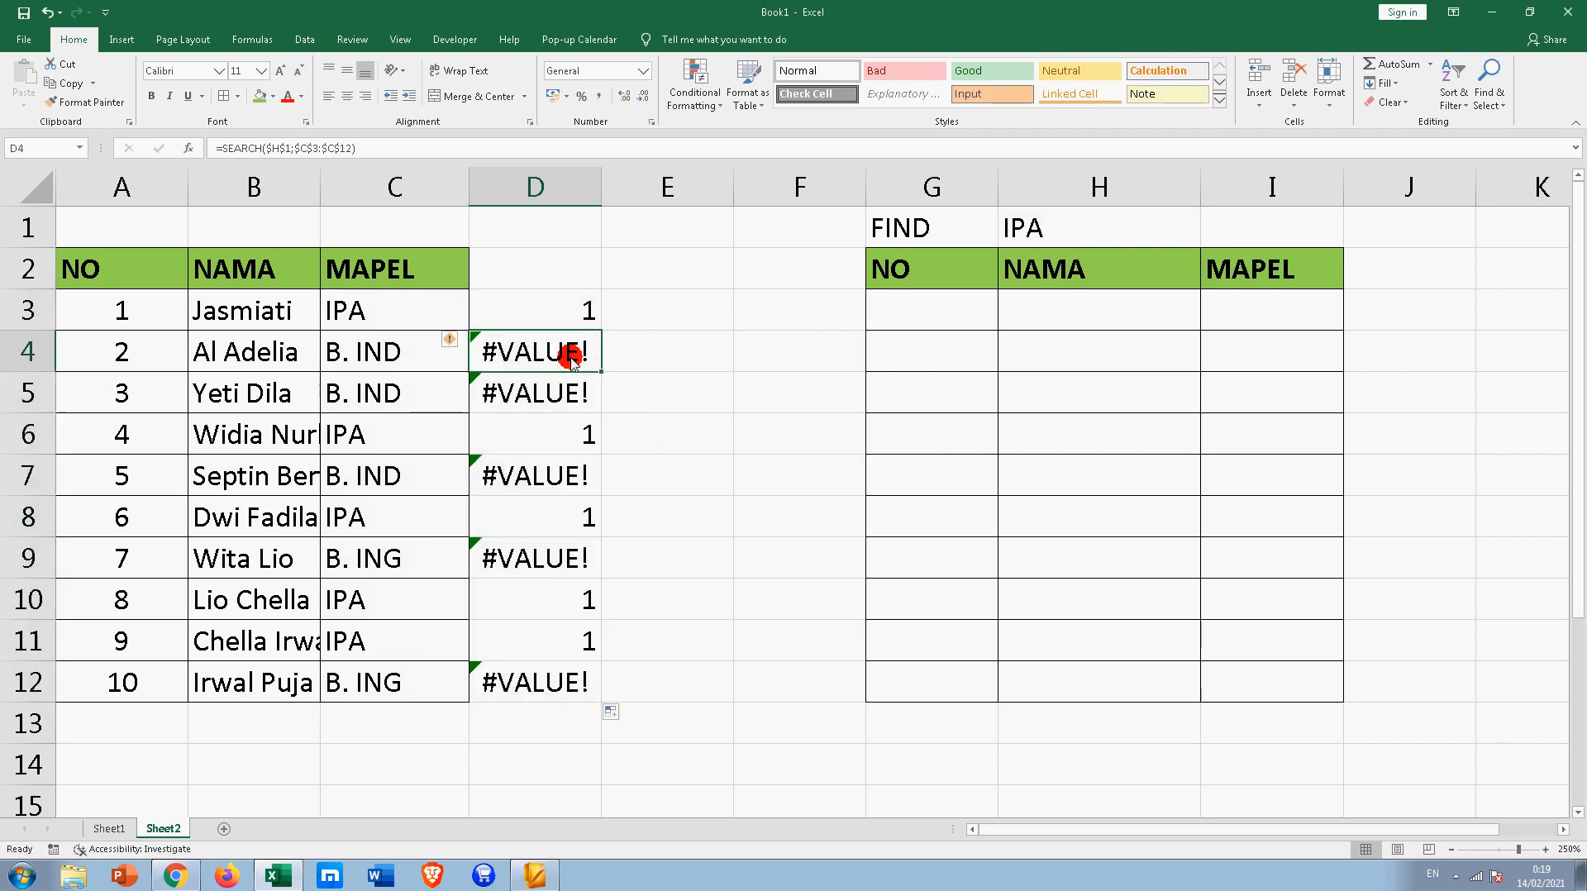
left_click(549, 447)
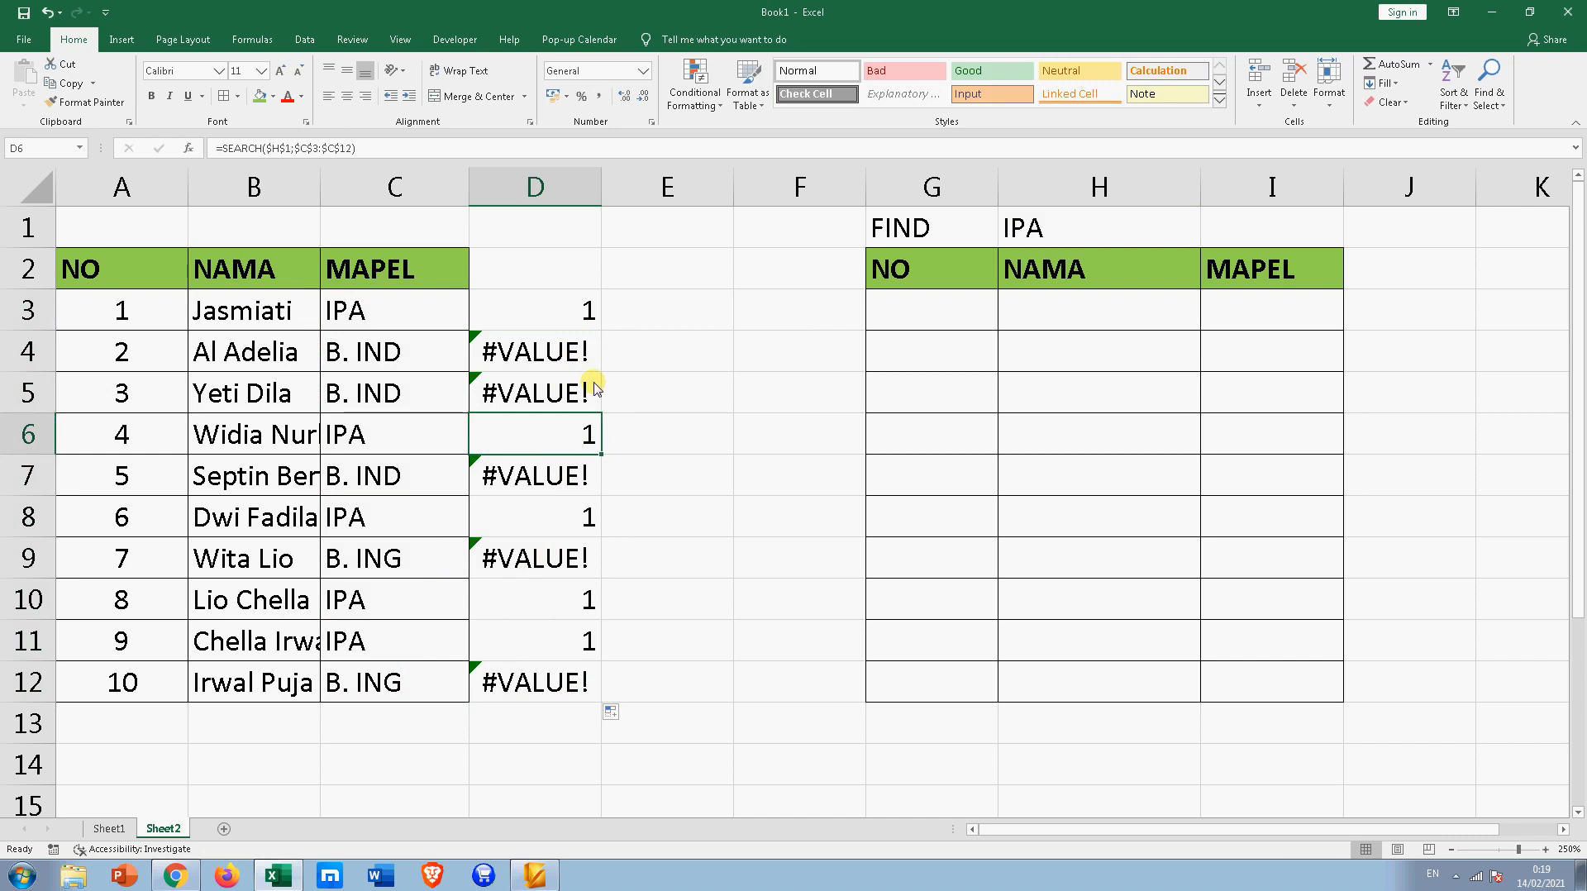
Wrap the SEARCH formula in D3 in ISNUMBER, making it =ISNUMBER(SEARCH($H$1;$C$3:$C$12))
left_click(583, 310)
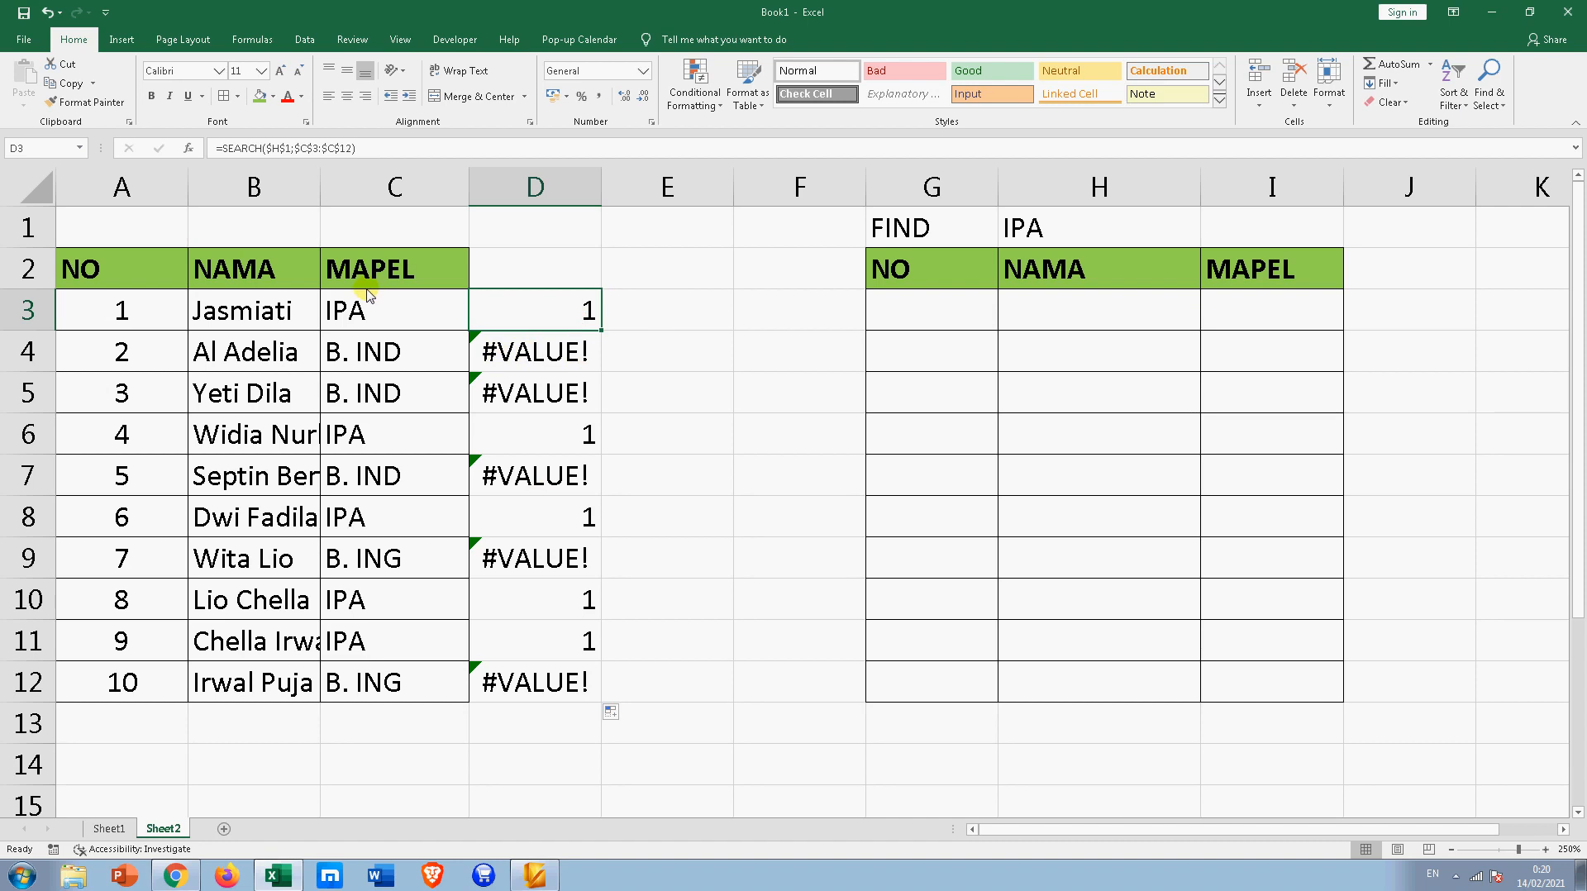
left_click(221, 148)
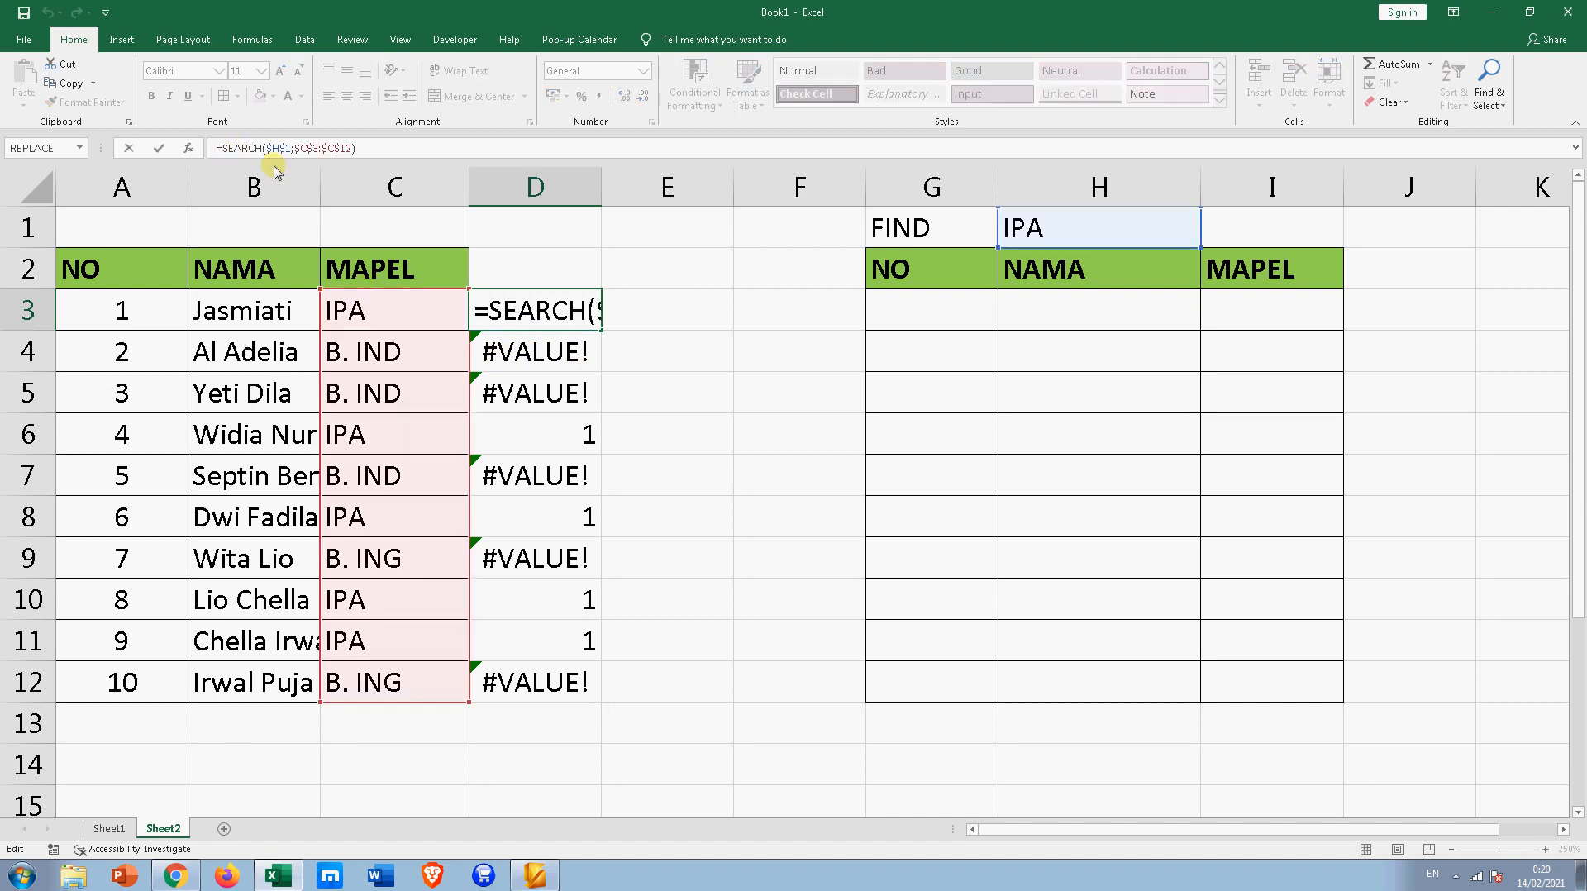
type("IS")
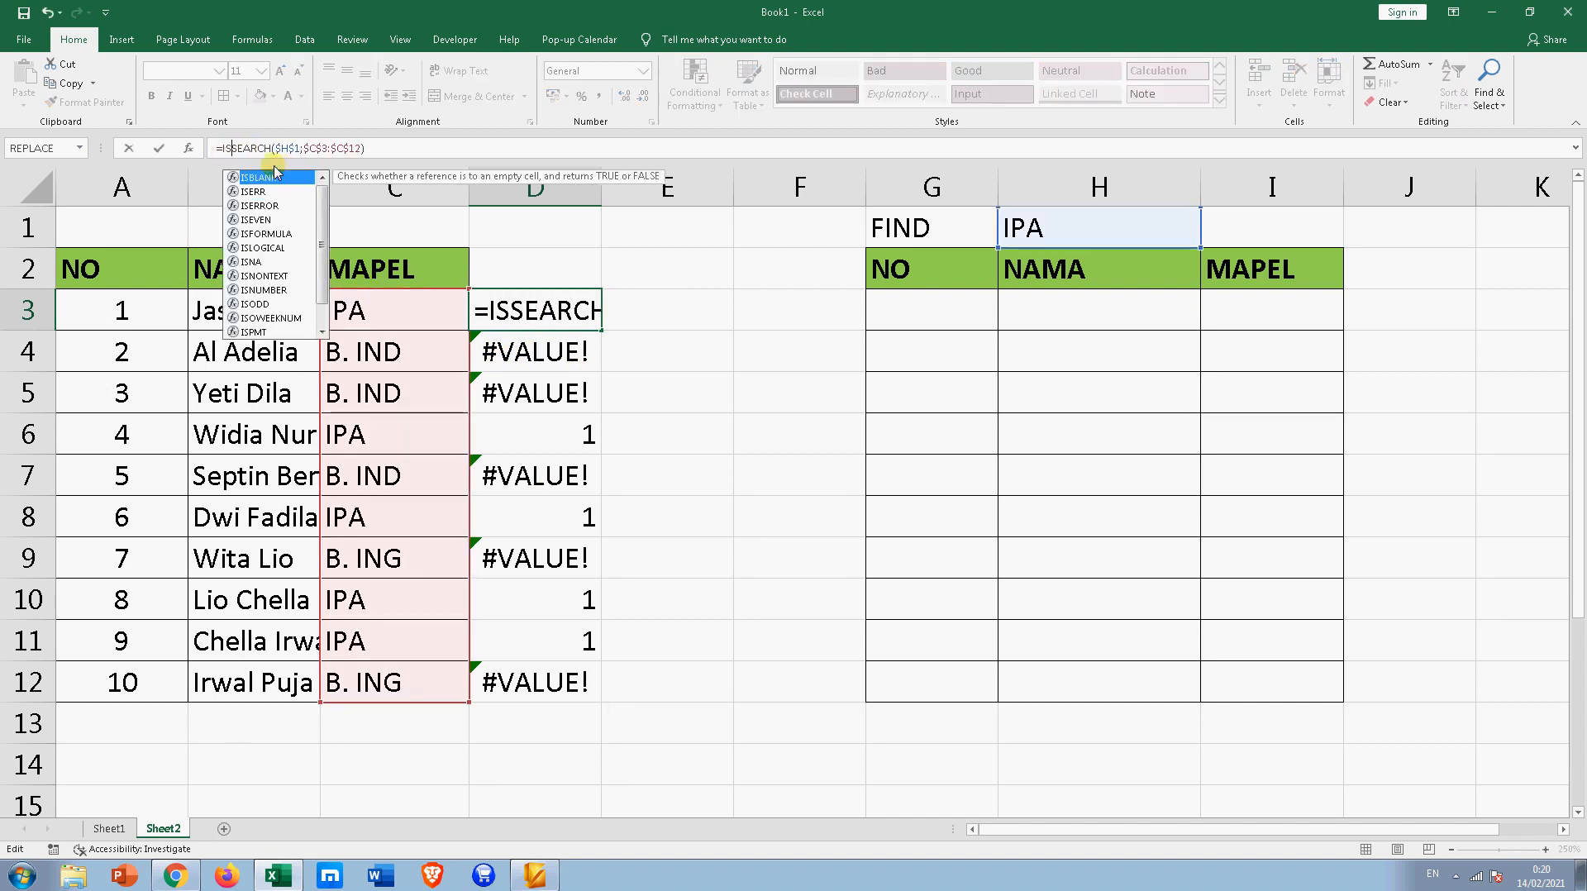
type("N")
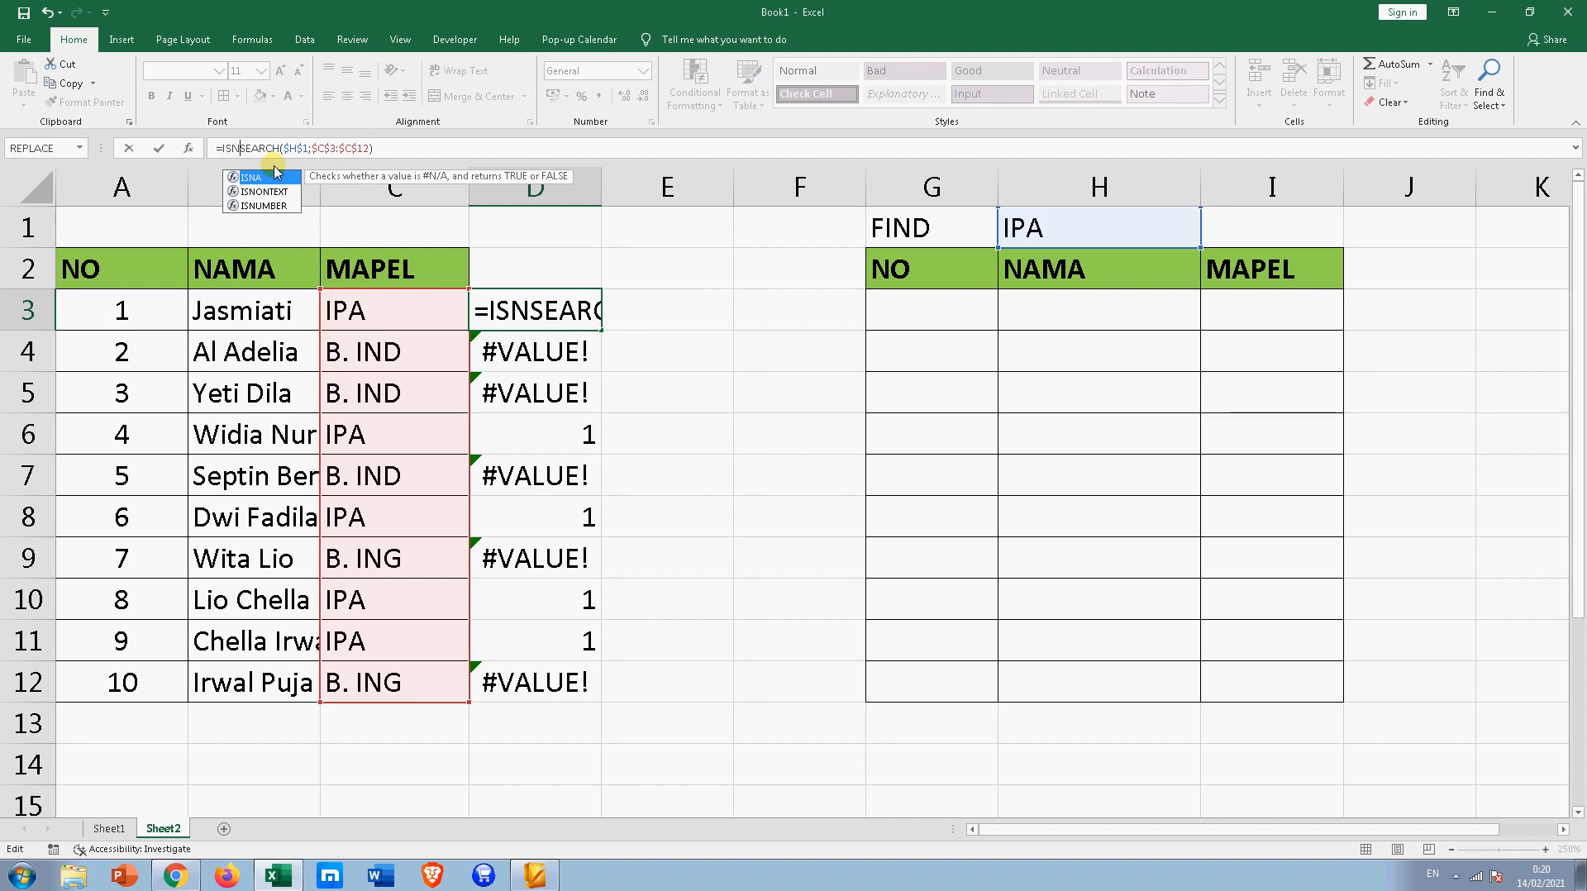
key("Down")
key("Down")
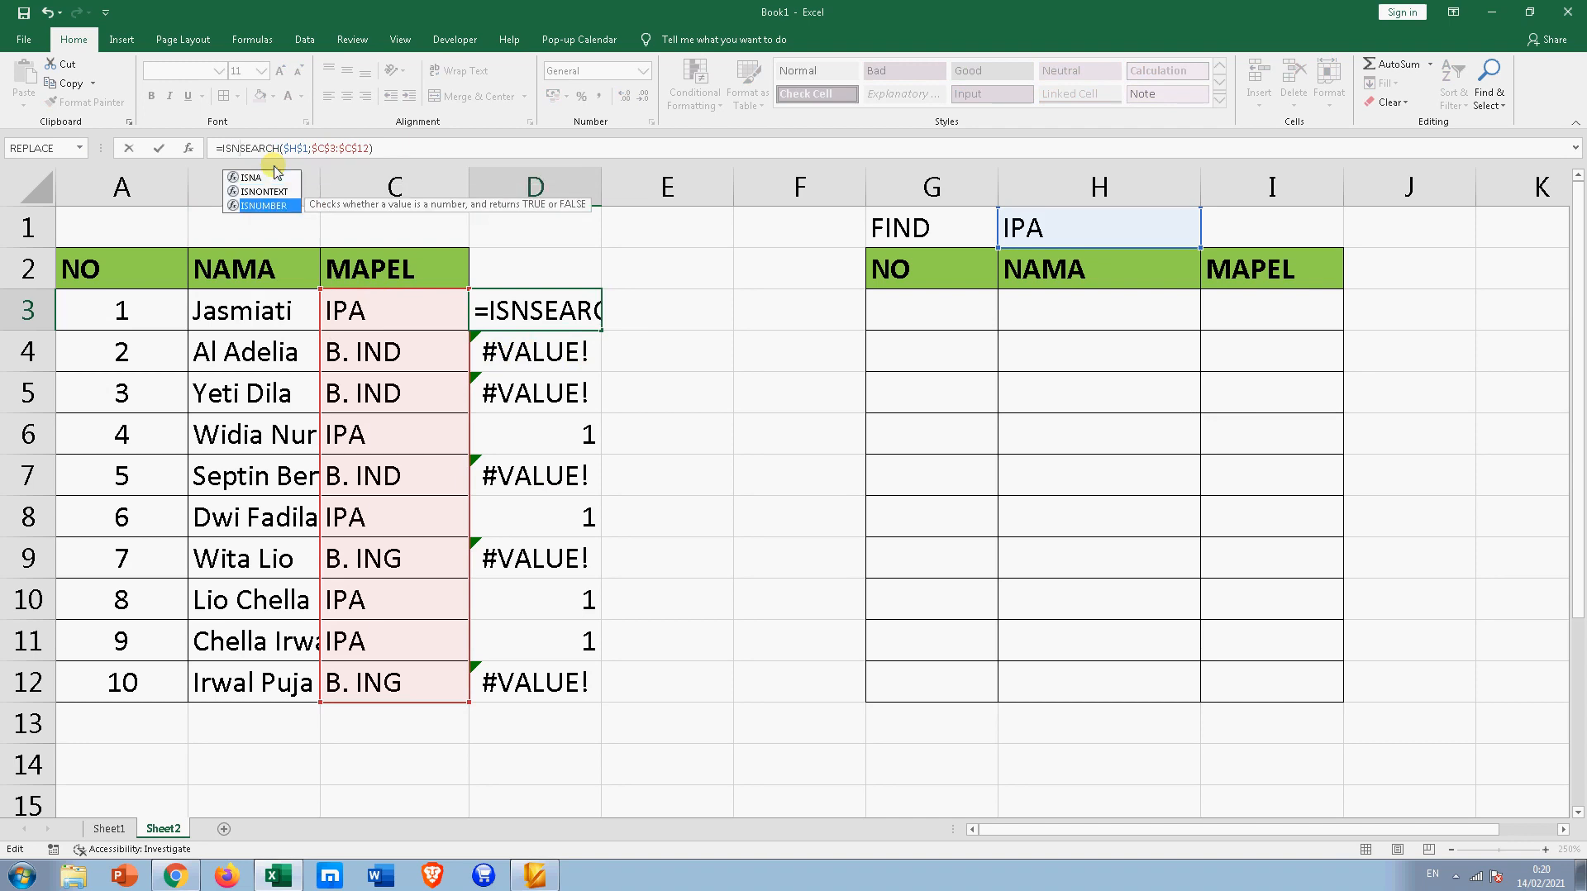
key("Tab")
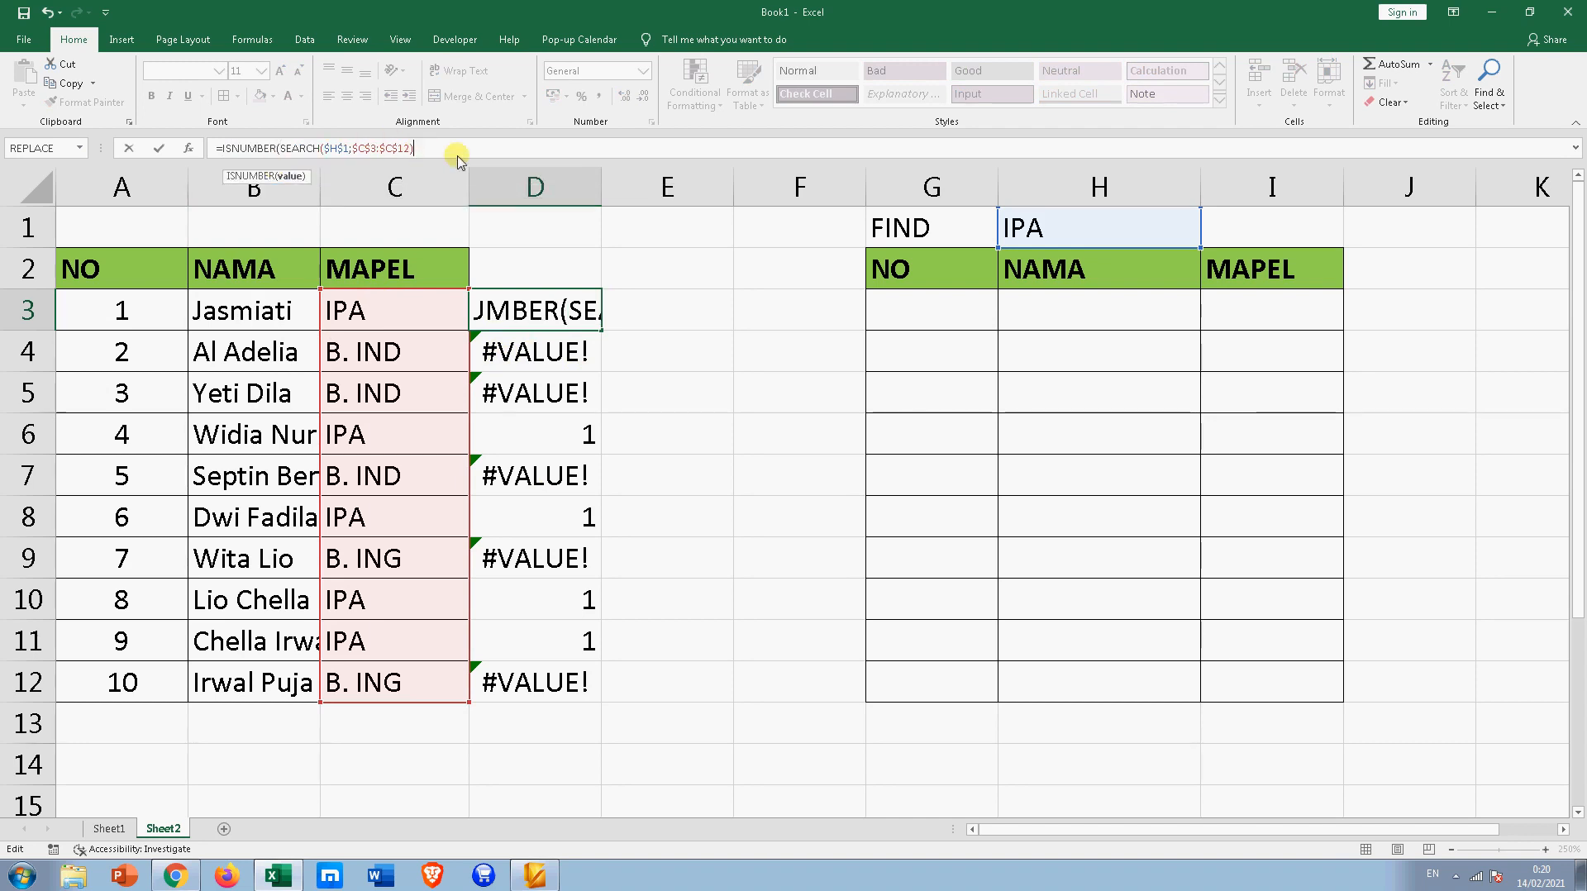
type(")")
key("Return")
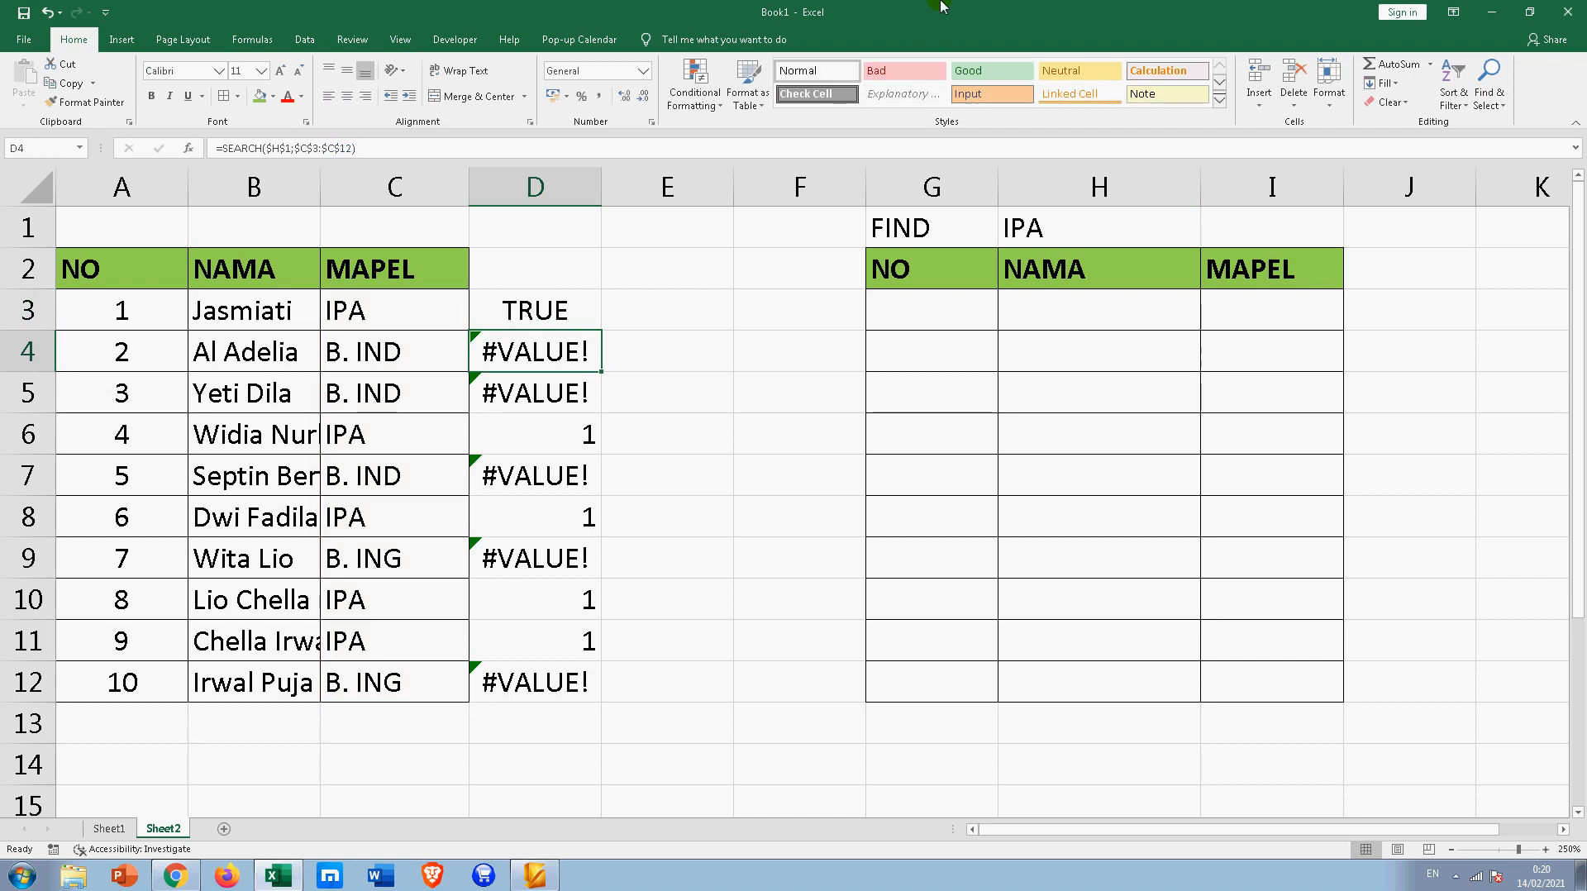
Fill the ISNUMBER formula from D3 down to D12
left_click(577, 430)
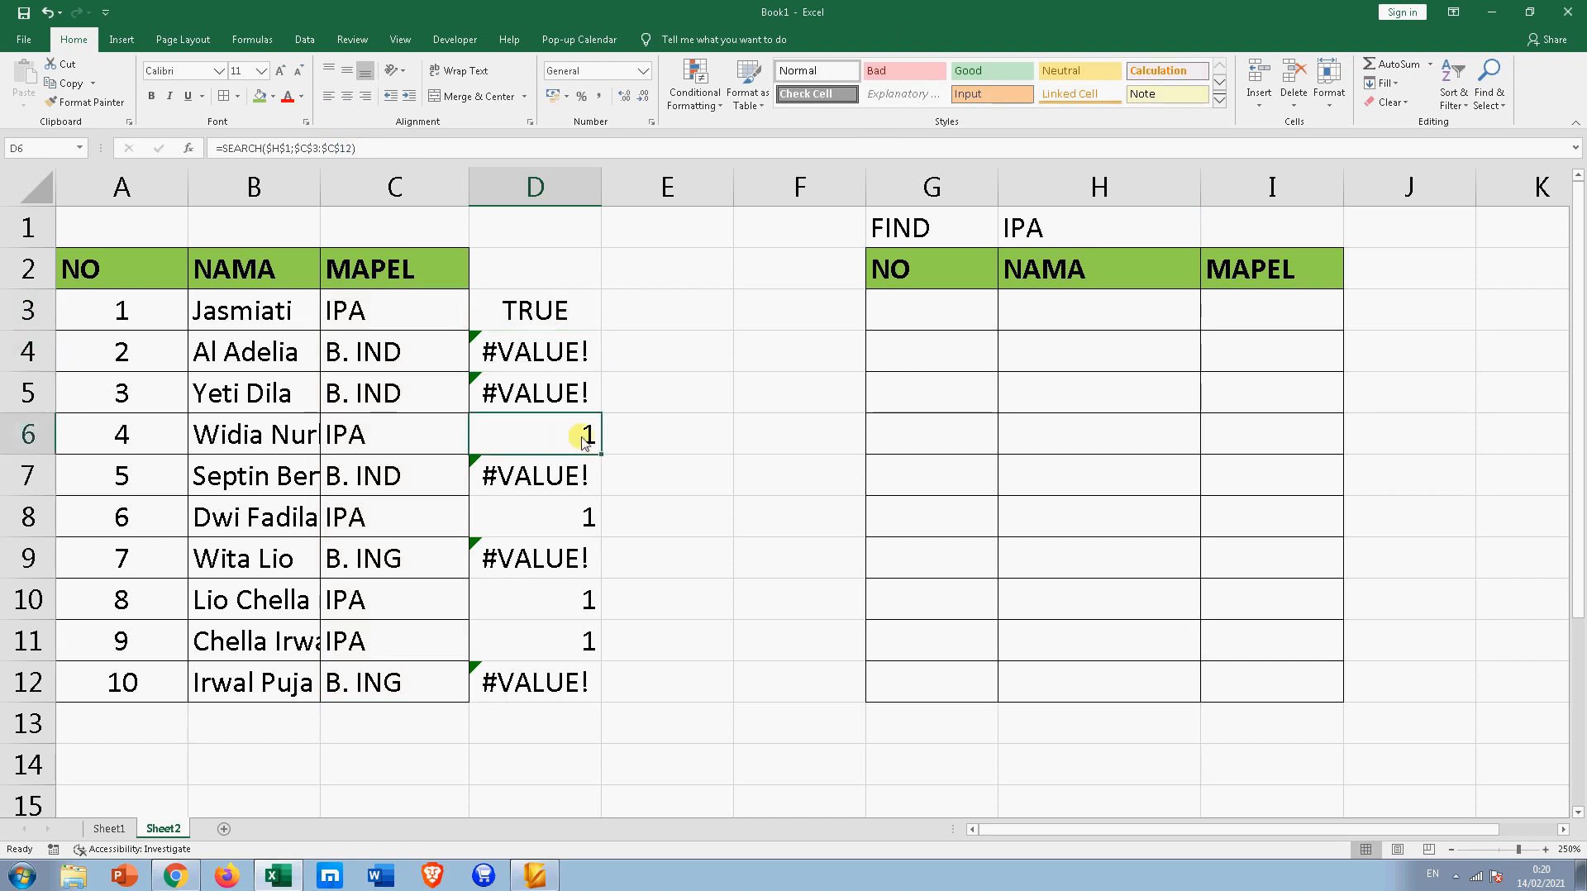
left_click(570, 319)
left_click_drag(601, 331, 546, 700)
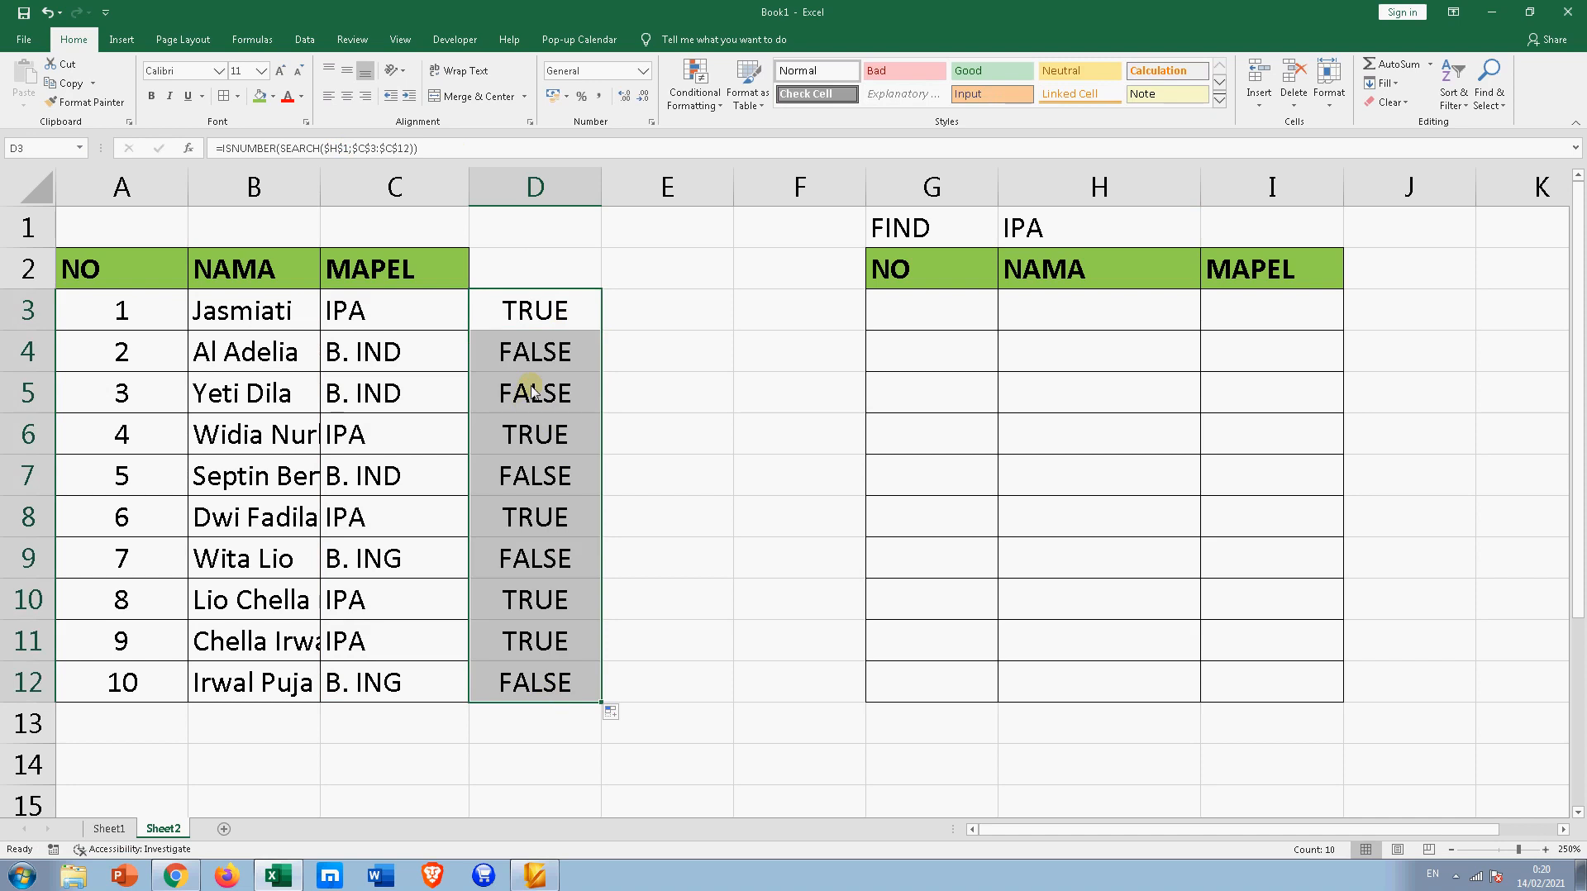
left_click(655, 319)
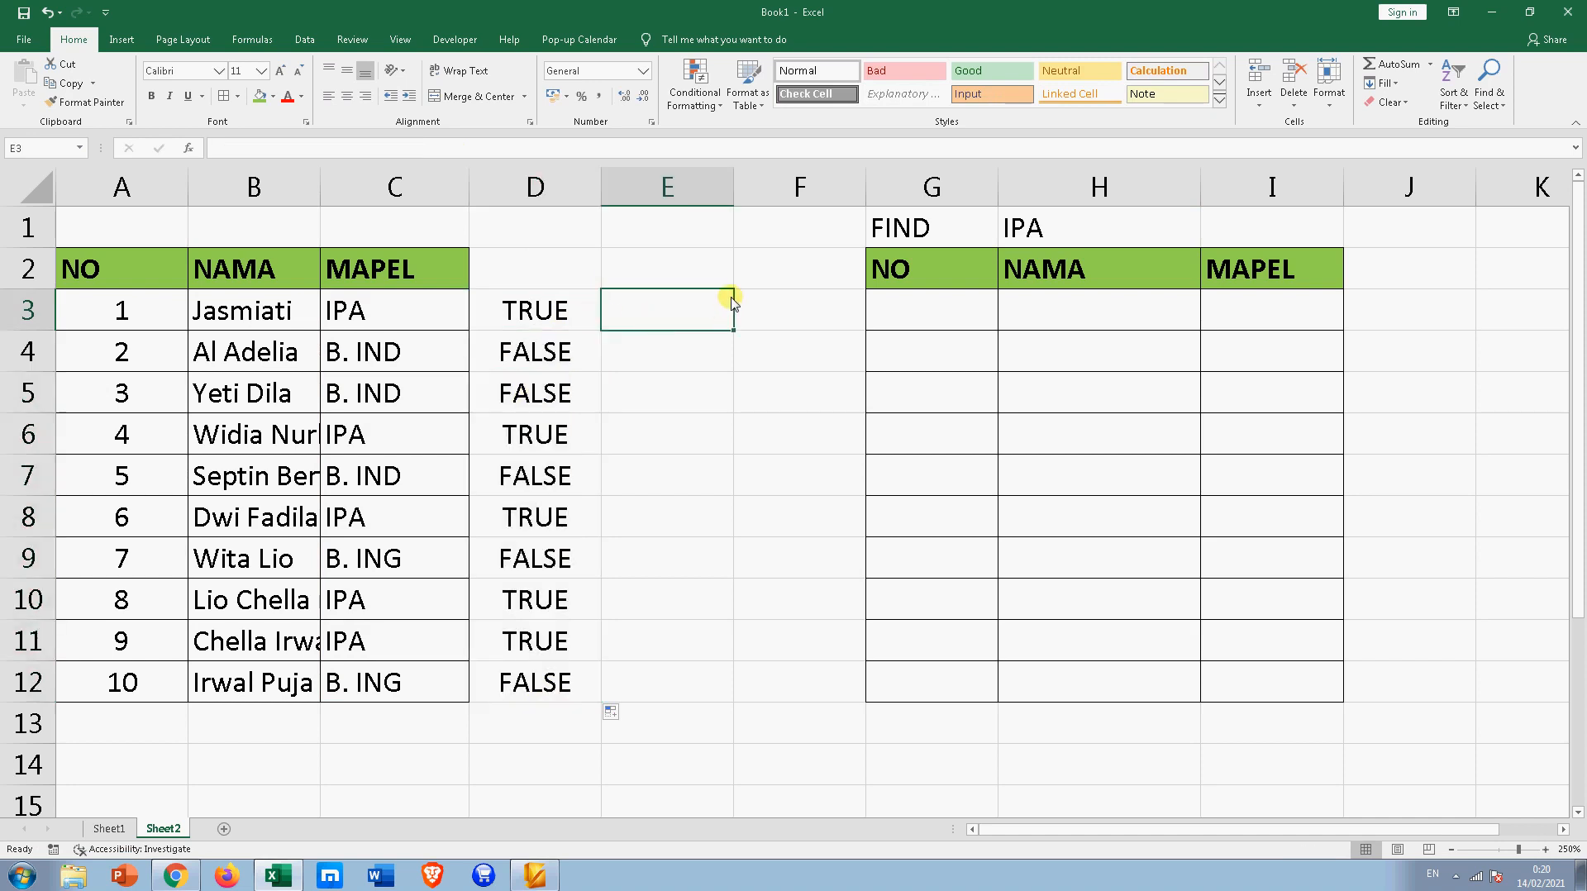
left_click(533, 319)
left_click(620, 311)
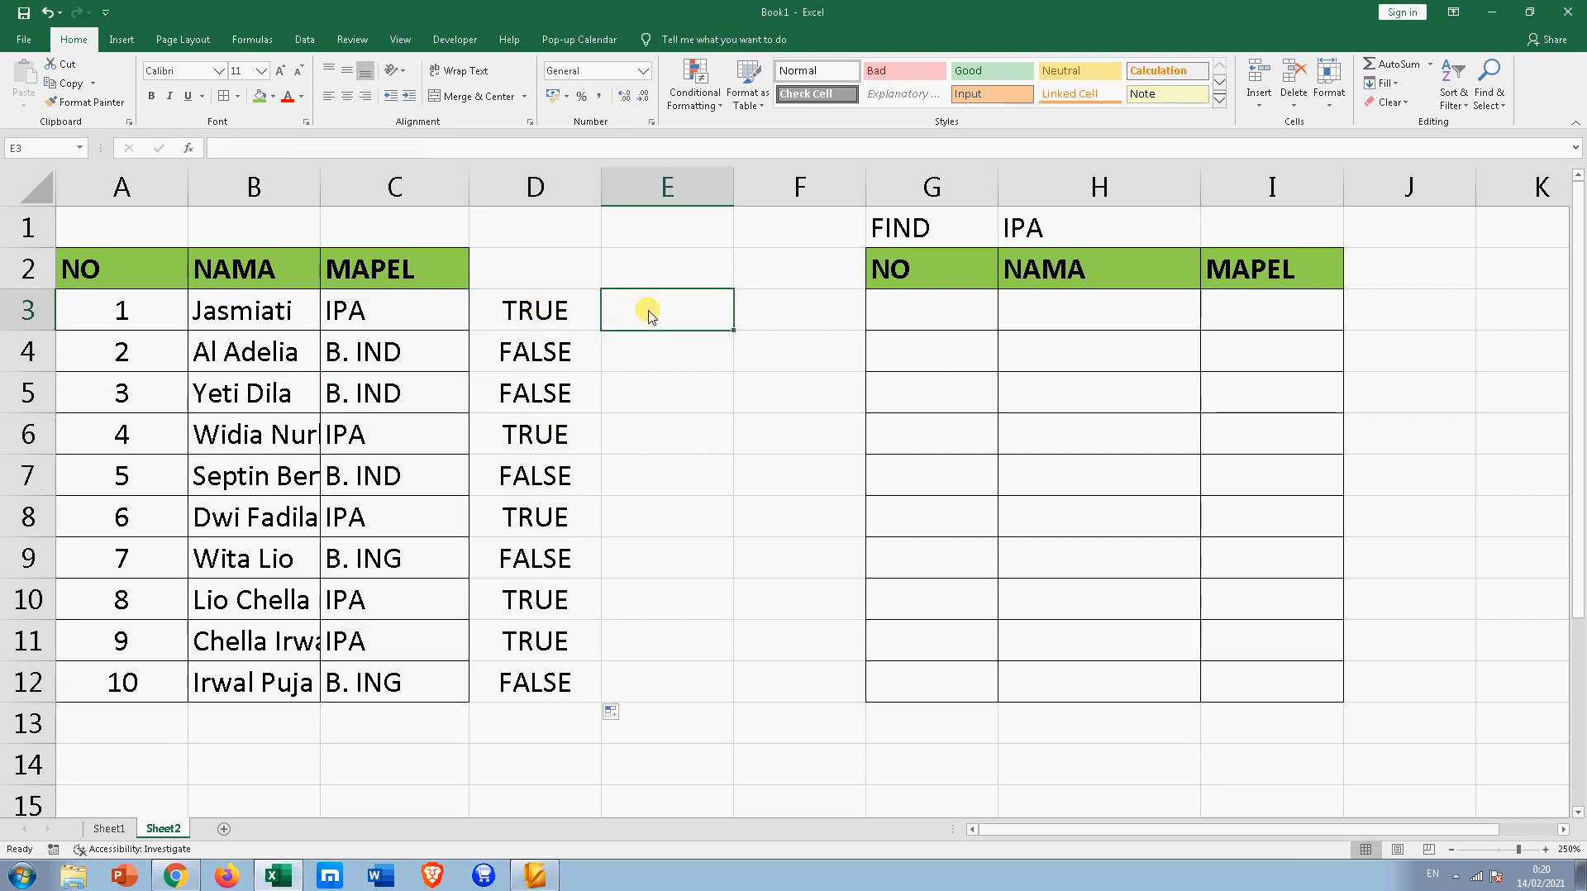
left_click(546, 355)
Enter the formula =IF(D3=TRUE;1;0) in cell E3
left_click(666, 311)
type("=")
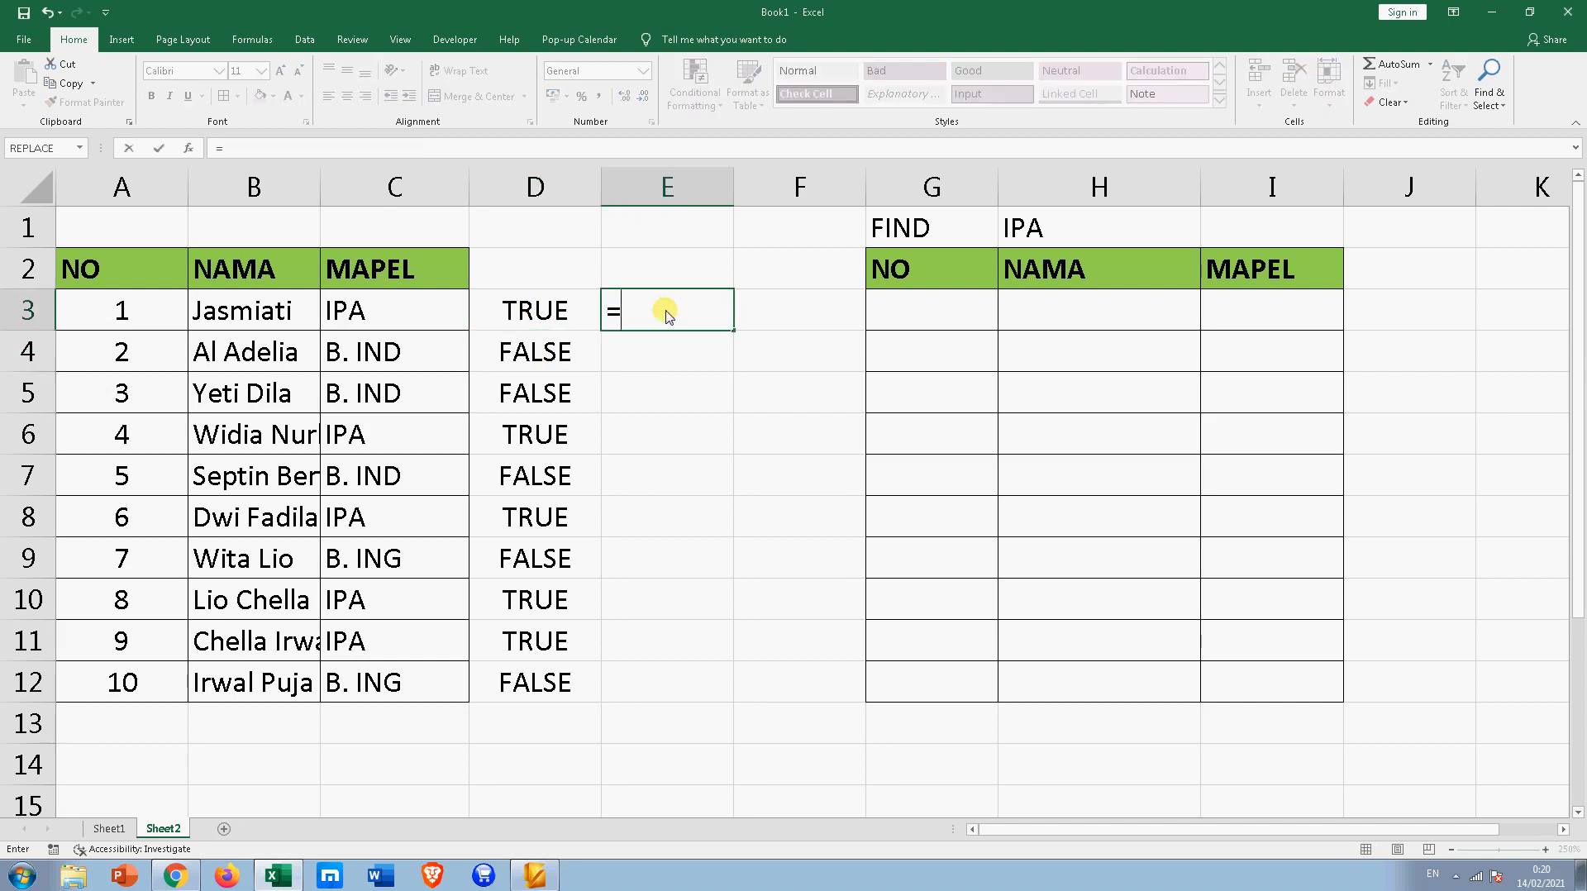
type("IF(")
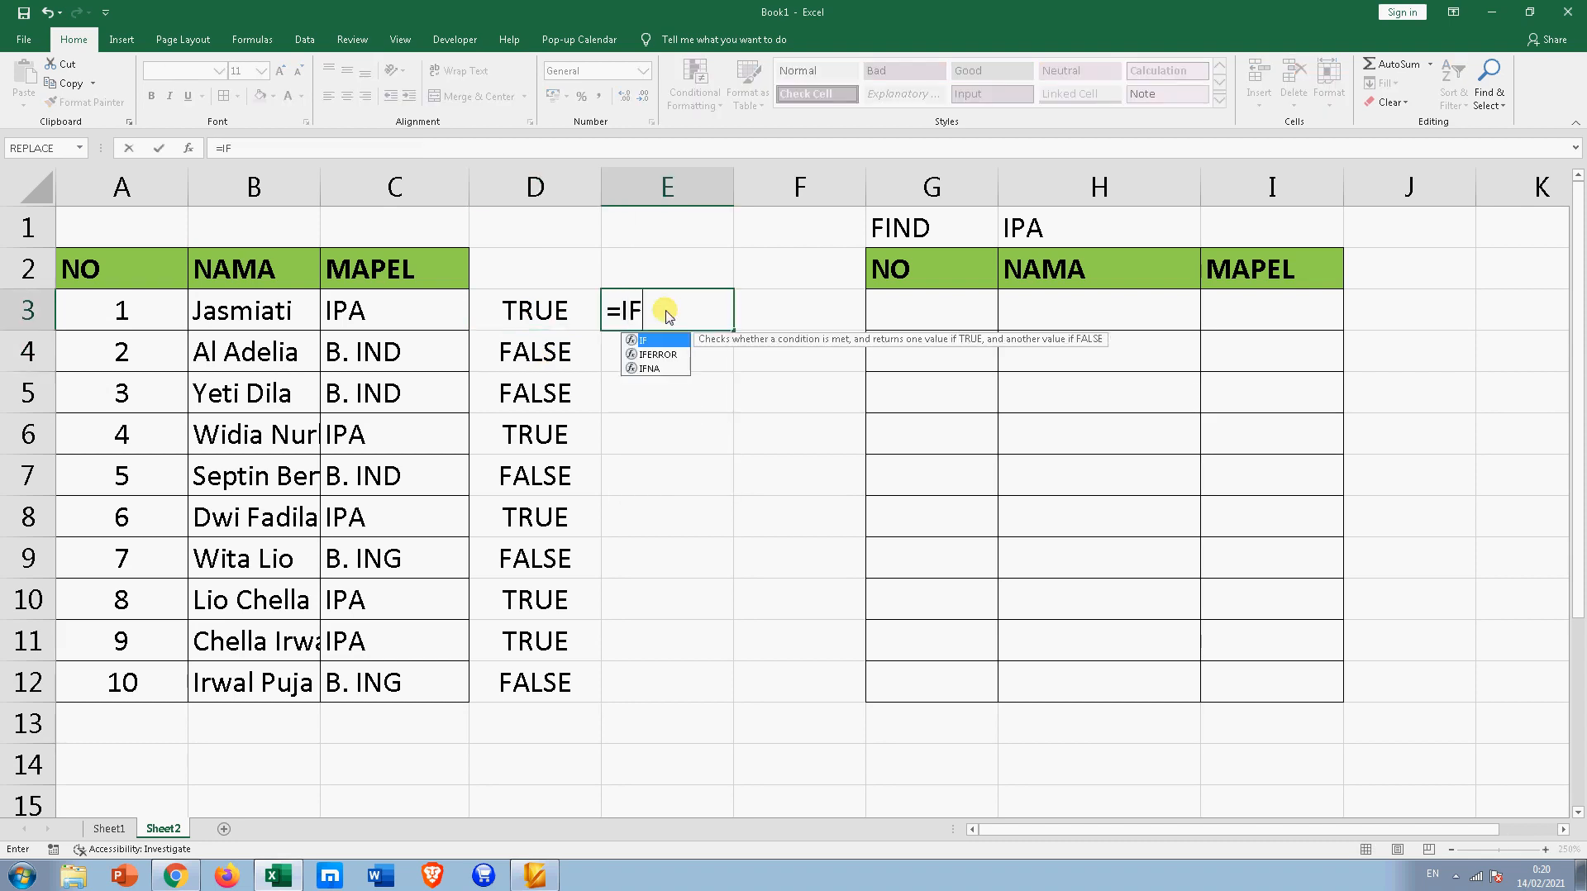
left_click(512, 321)
type("=TRUE")
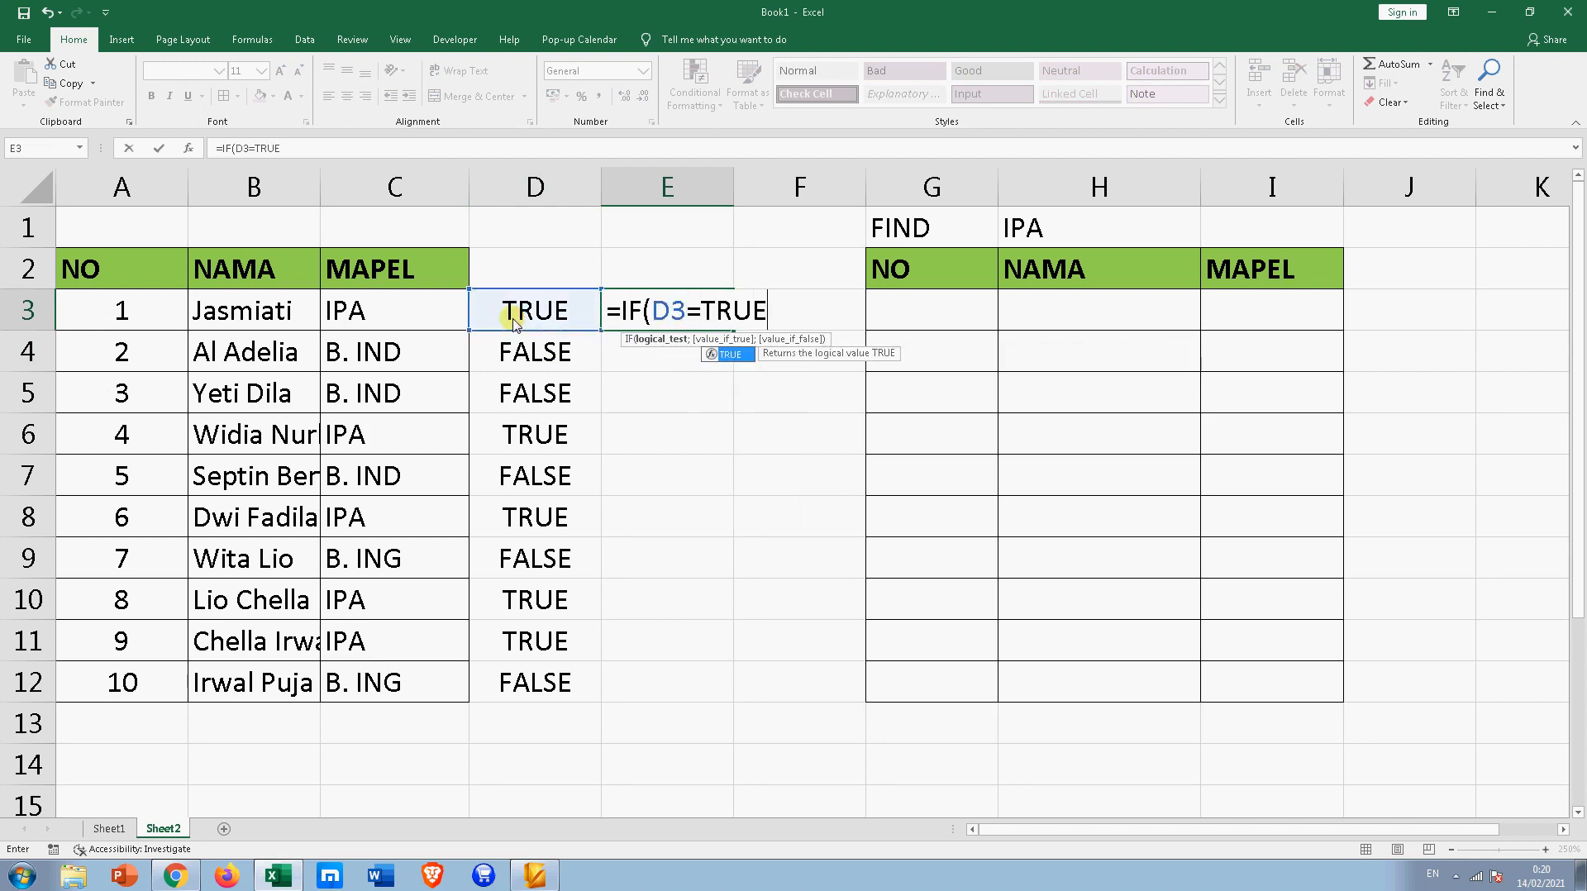
type(";")
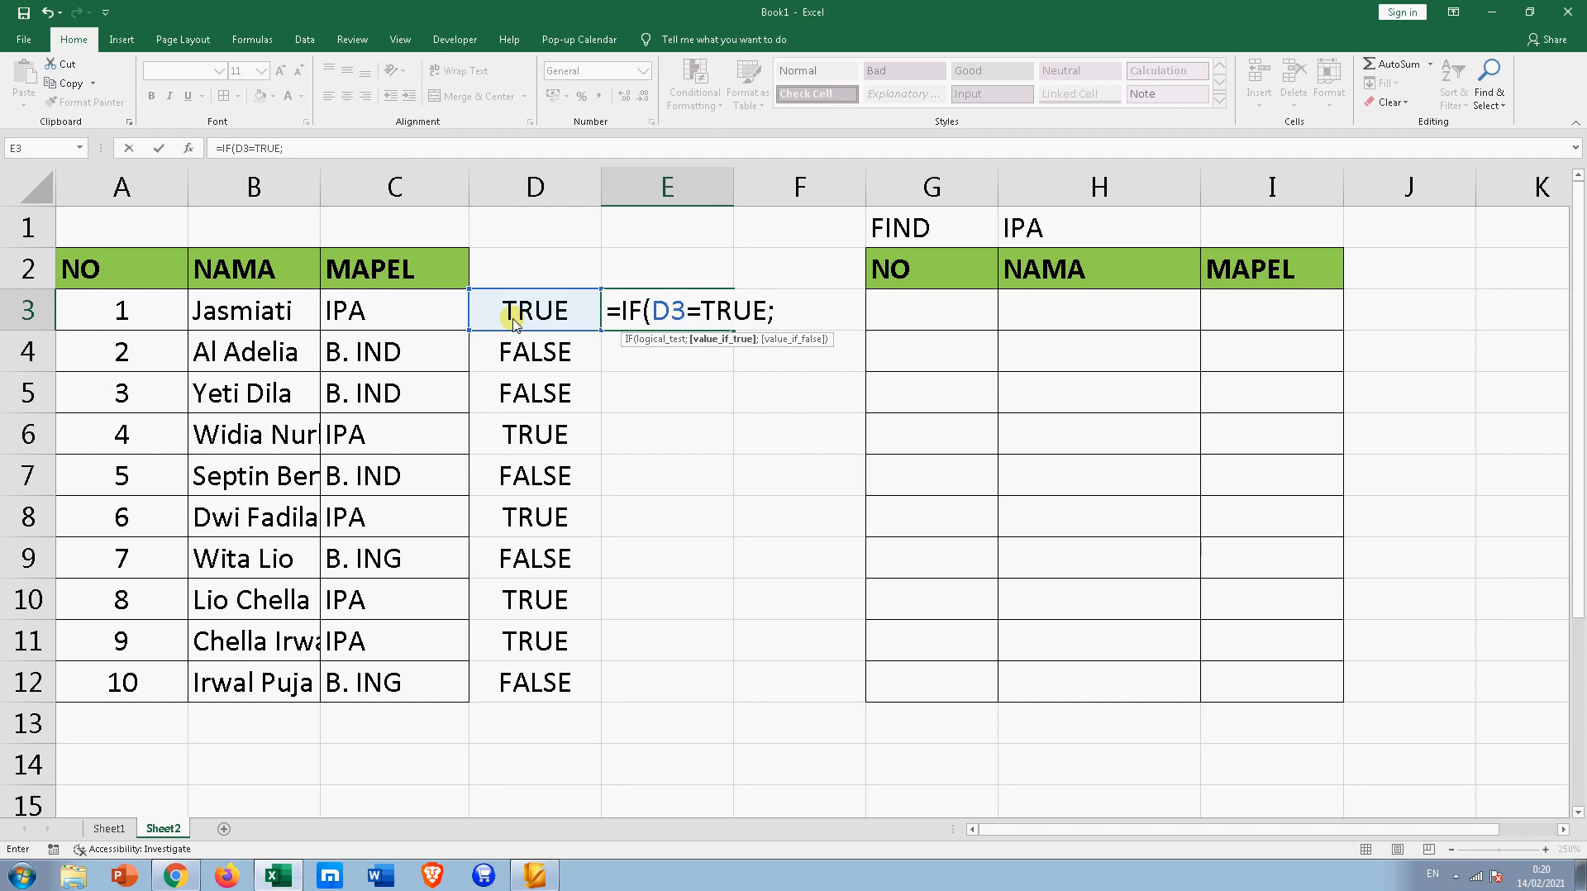
type("1;0)")
key("Return")
Fill the IF formula from E3 down to E12 and narrow column E to fit its single digits
left_click(676, 310)
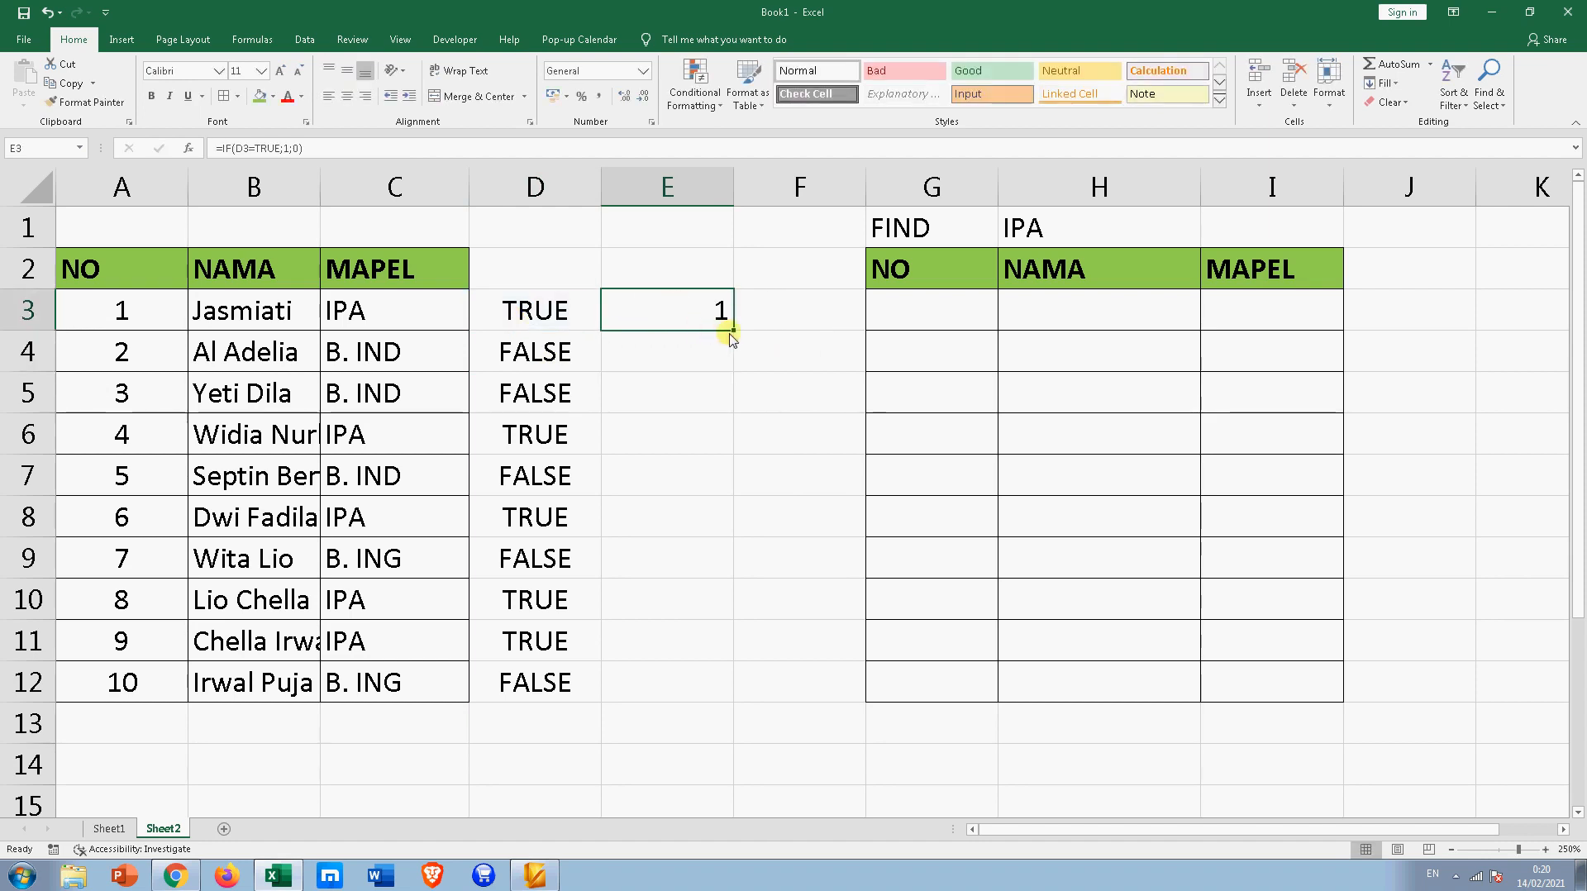
left_click_drag(732, 329, 721, 688)
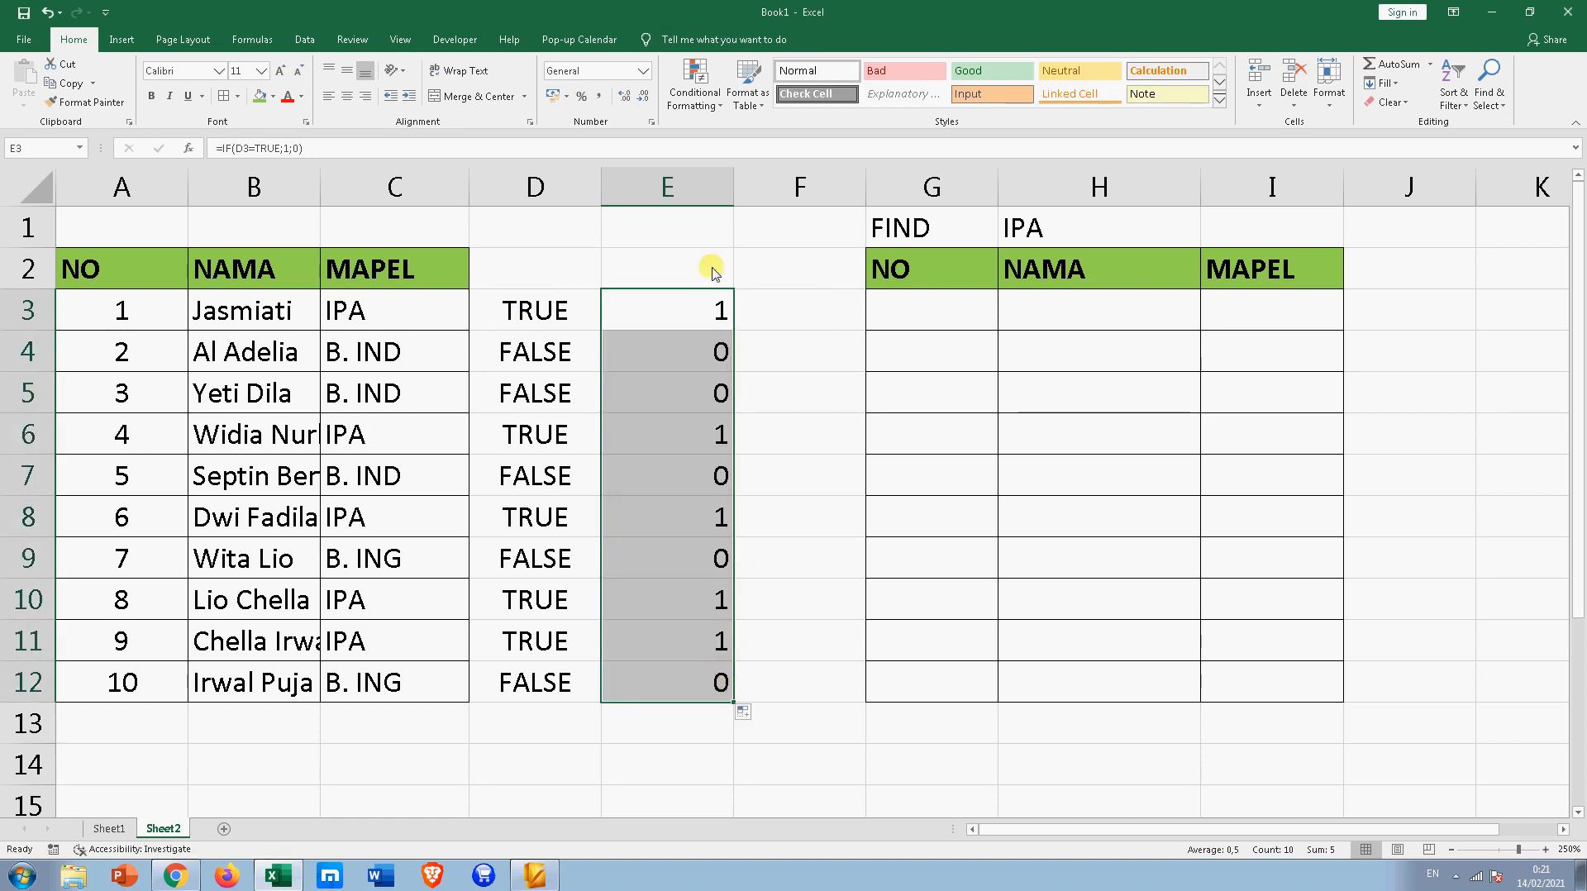
left_click(725, 195)
left_click_drag(725, 195, 674, 195)
Examine the 1 and 0 flags in column E and the cells beside the matching rows in column F
left_click(656, 310)
left_click(736, 320)
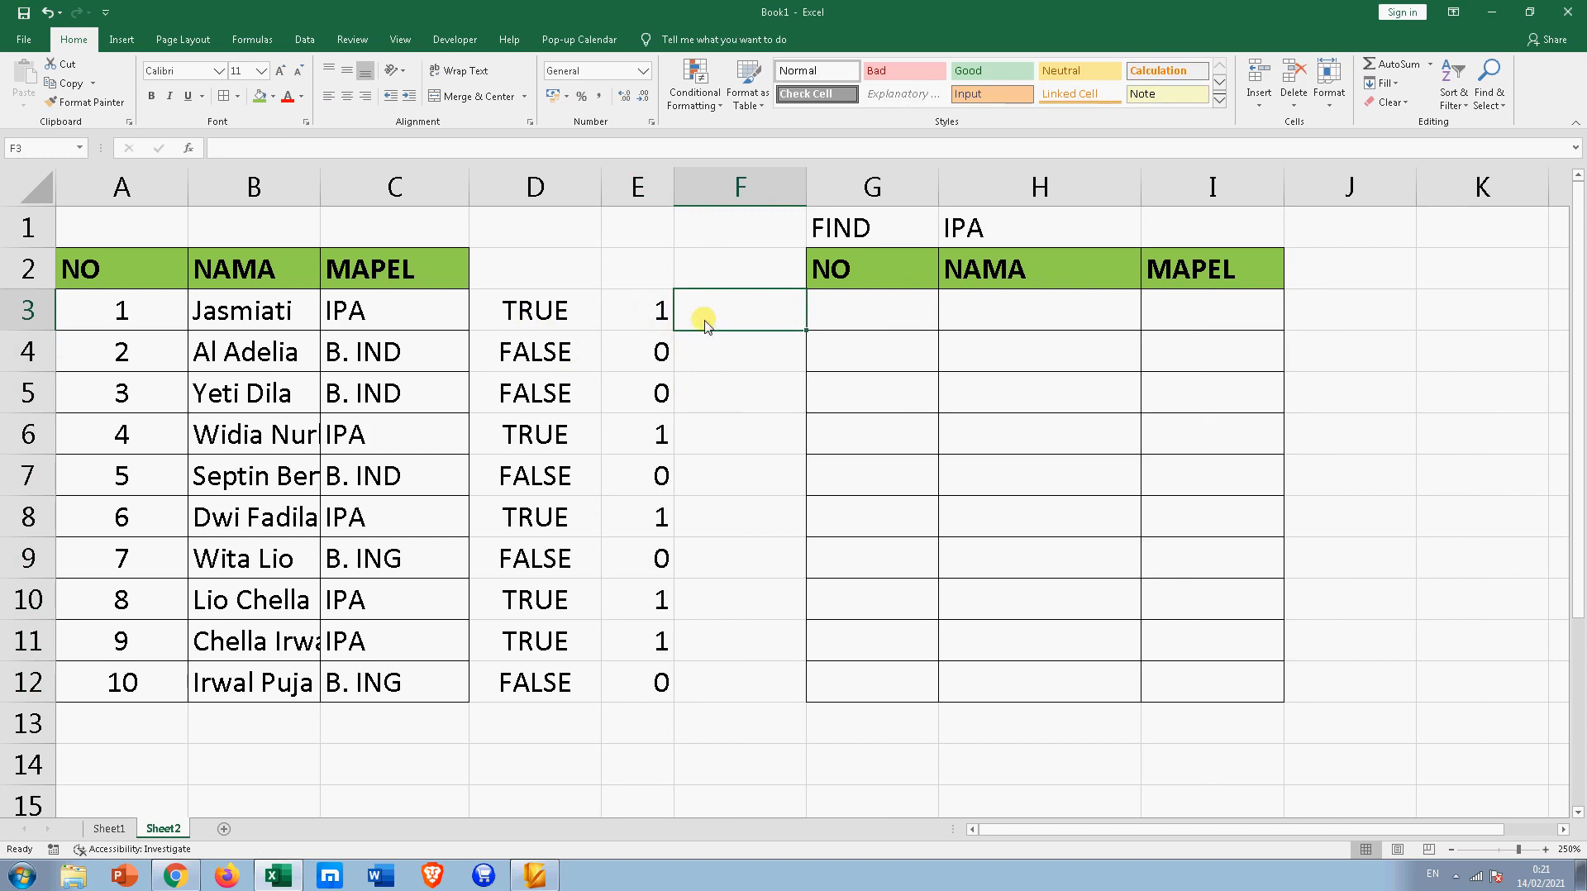
left_click(651, 321)
left_click(719, 307)
left_click(639, 438)
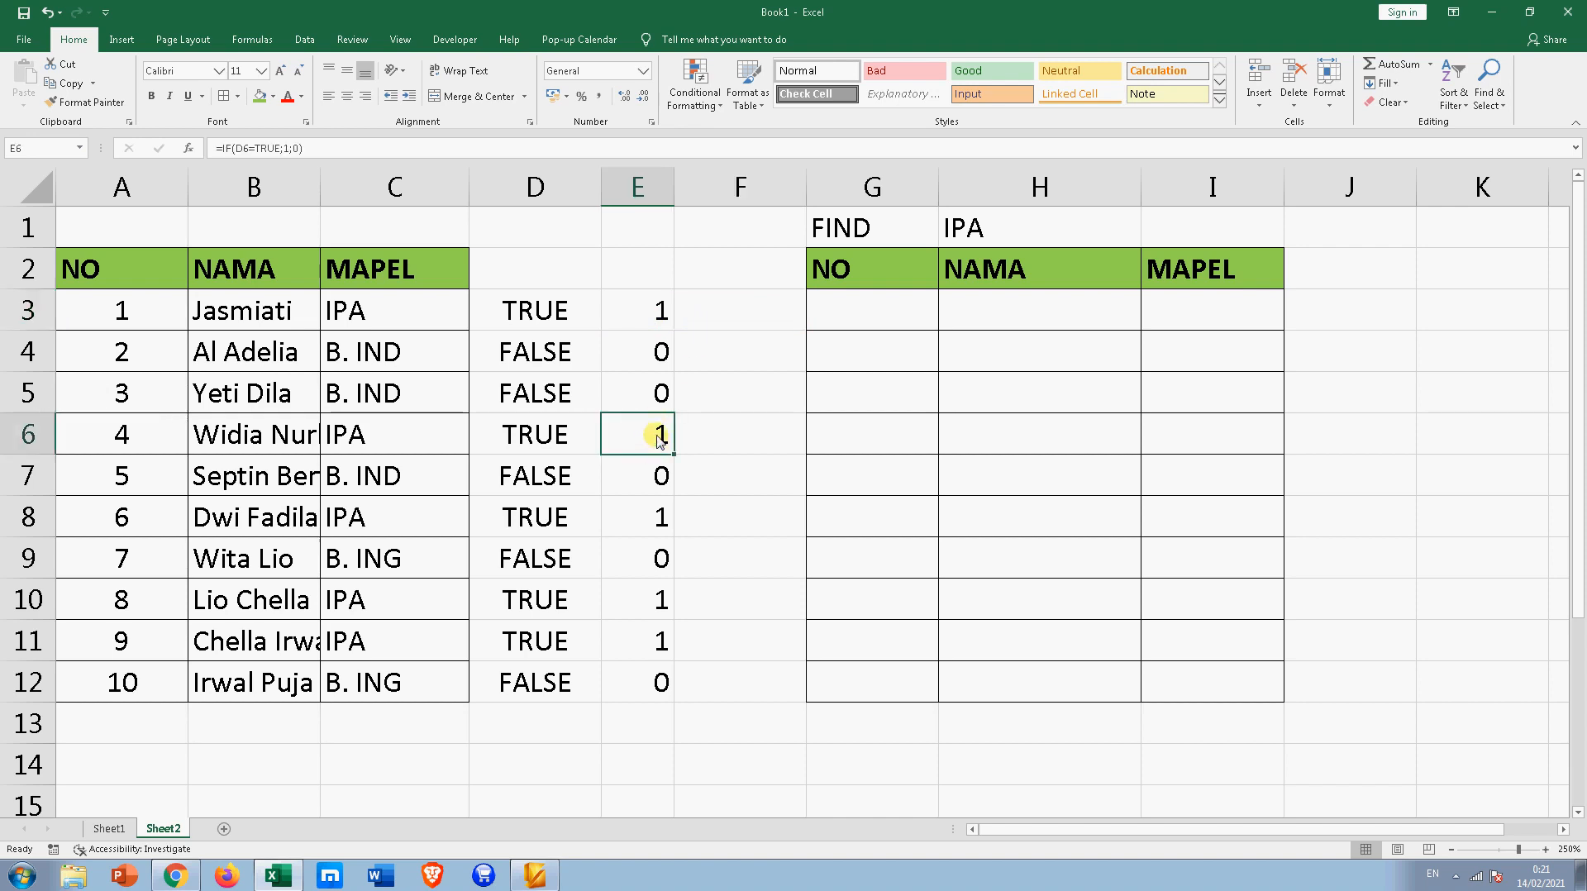
left_click(713, 354)
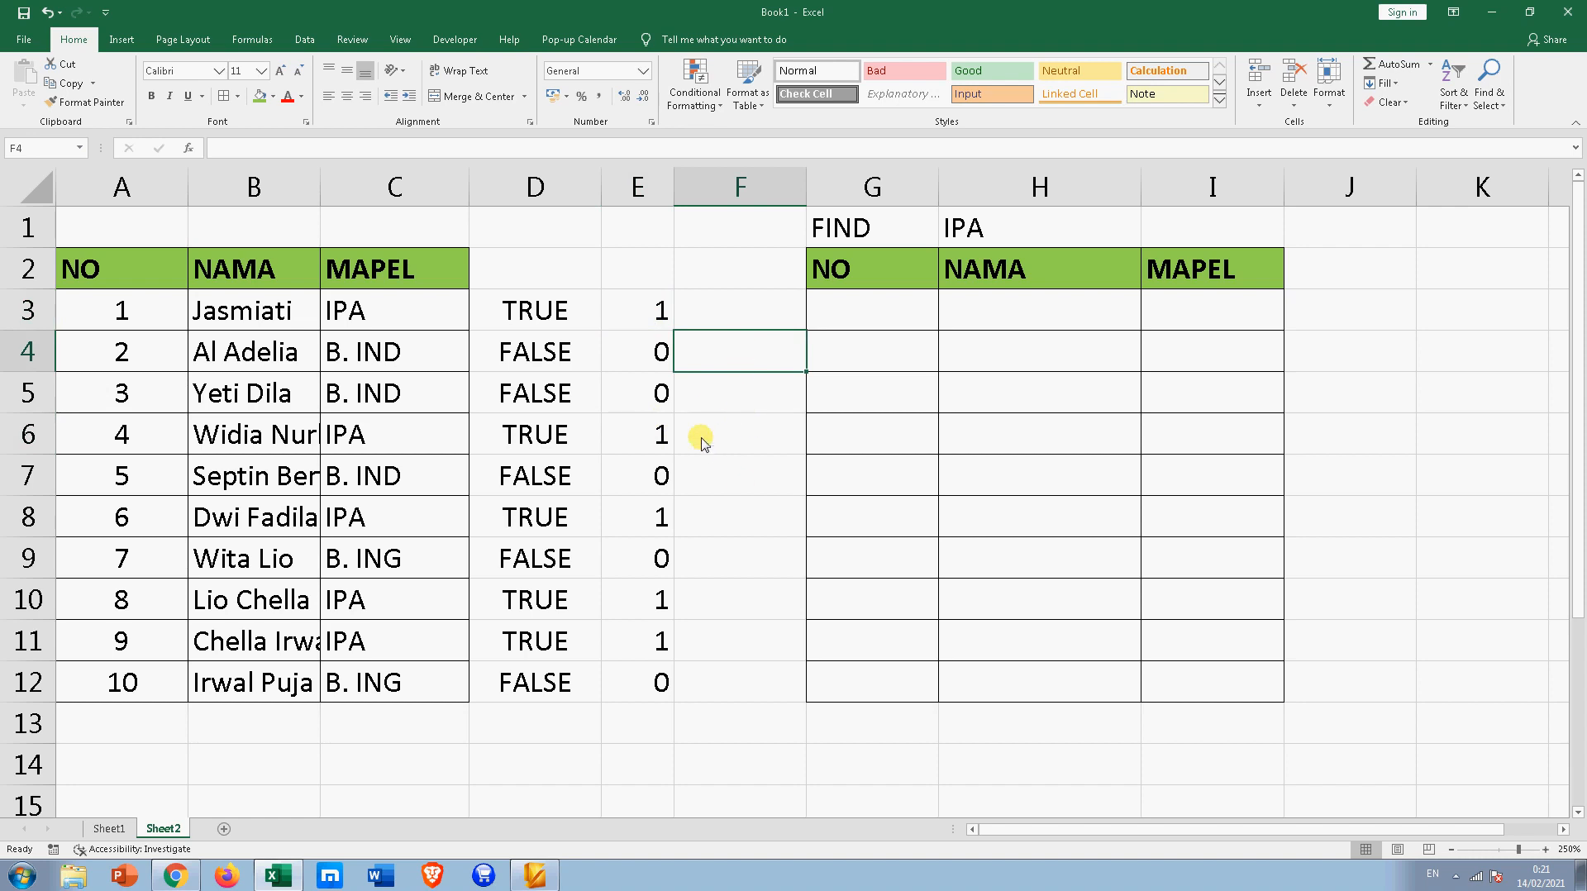
left_click(699, 316)
left_click(712, 432)
left_click(702, 527)
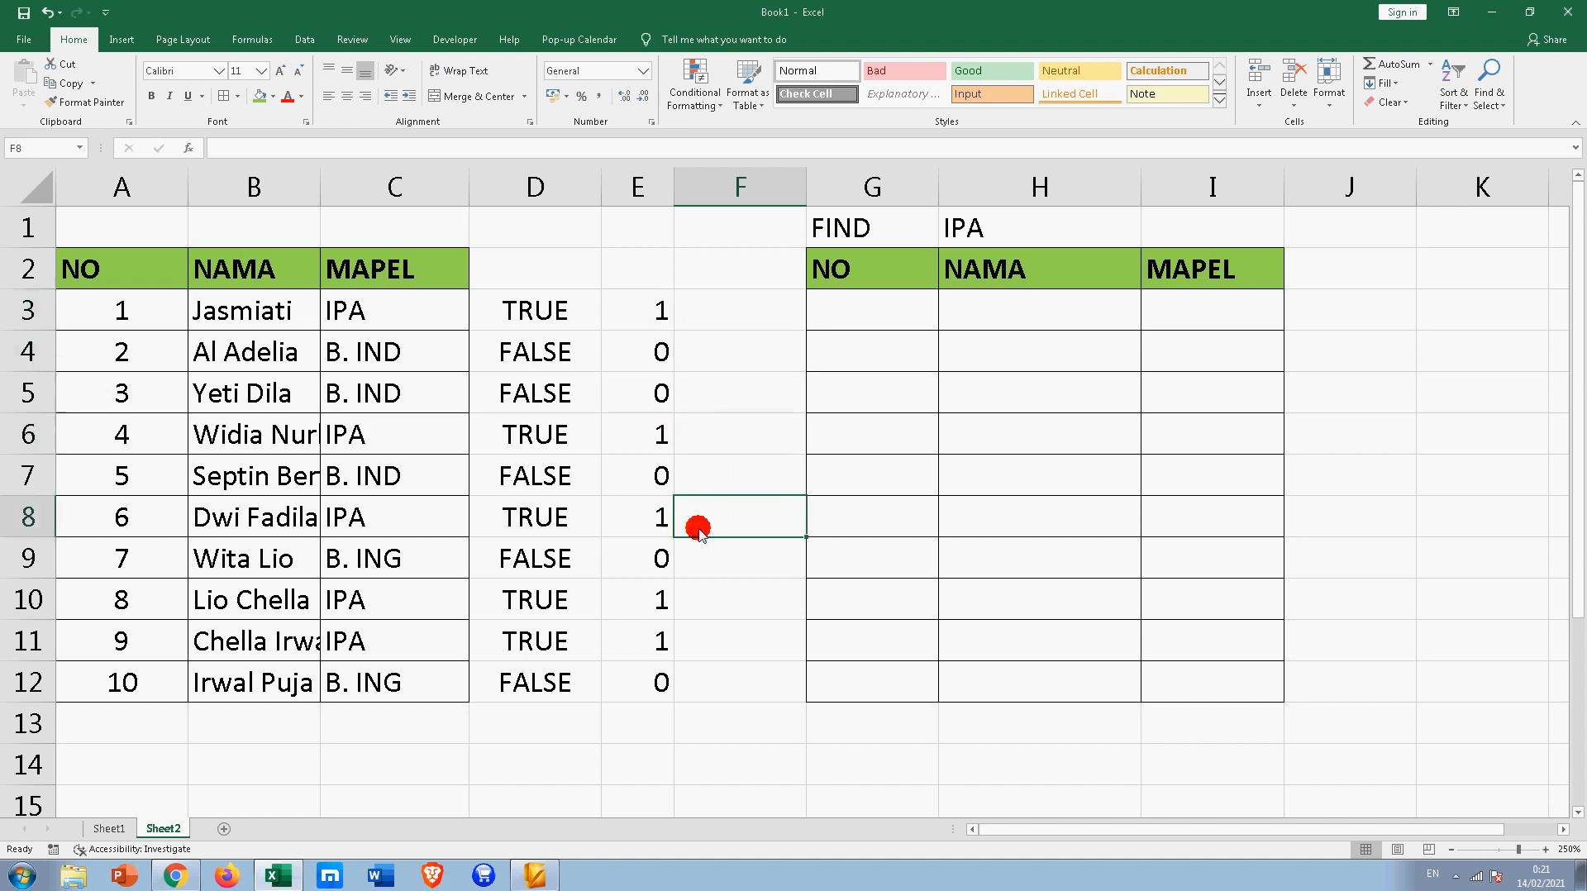
left_click(709, 606)
left_click(709, 641)
Begin a formula in F3 that tests D3=1 and uses COUNTIF as the true value: =IF(D3=1;COUNTIF(
left_click(759, 309)
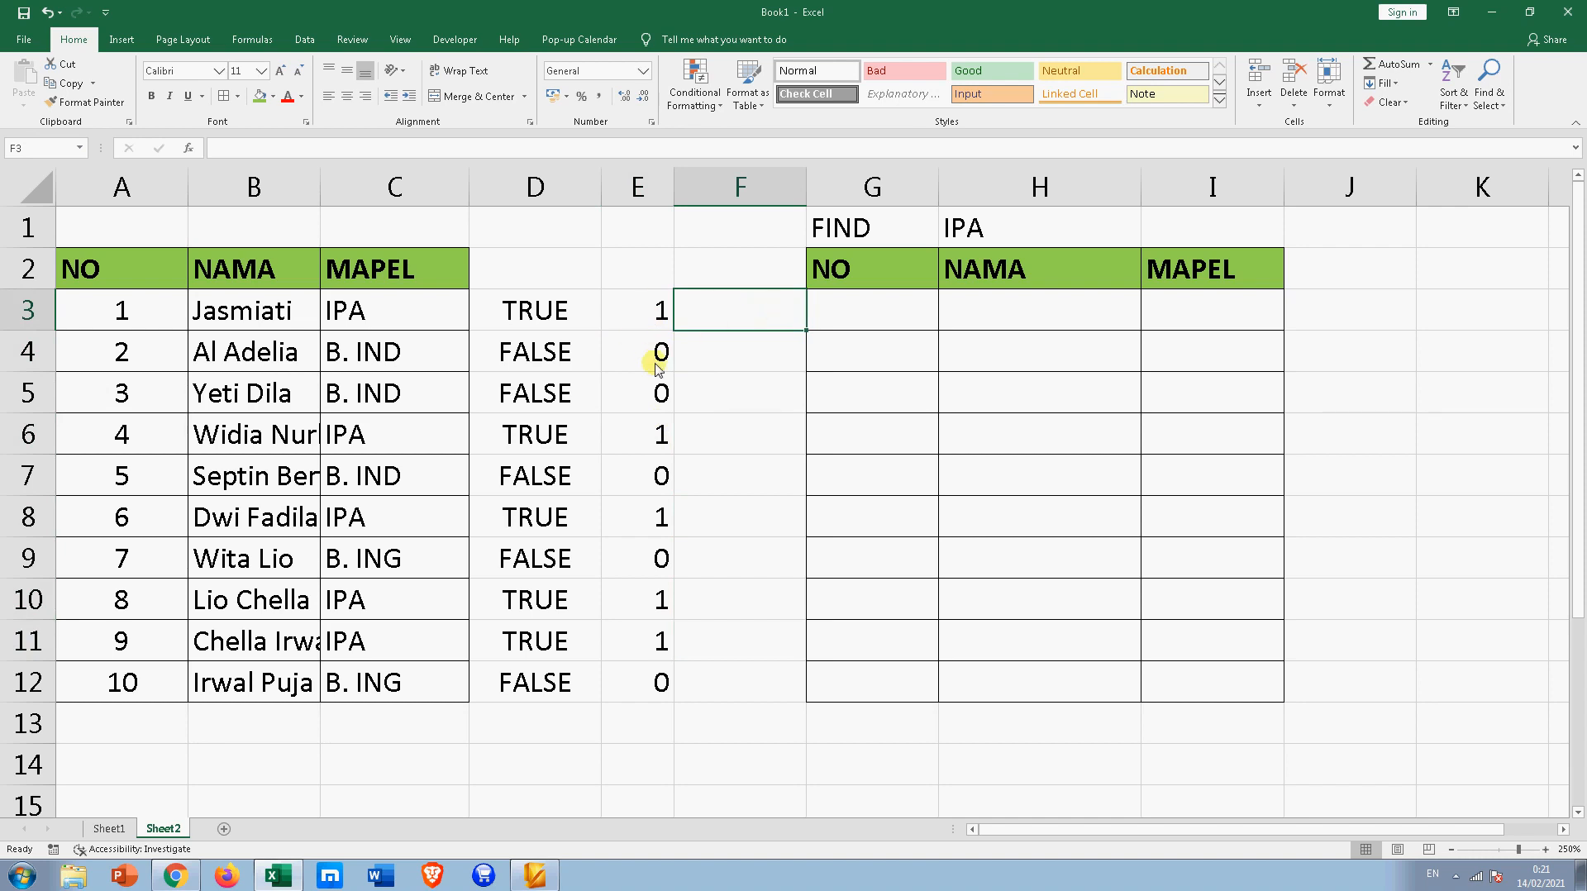
type("=IF")
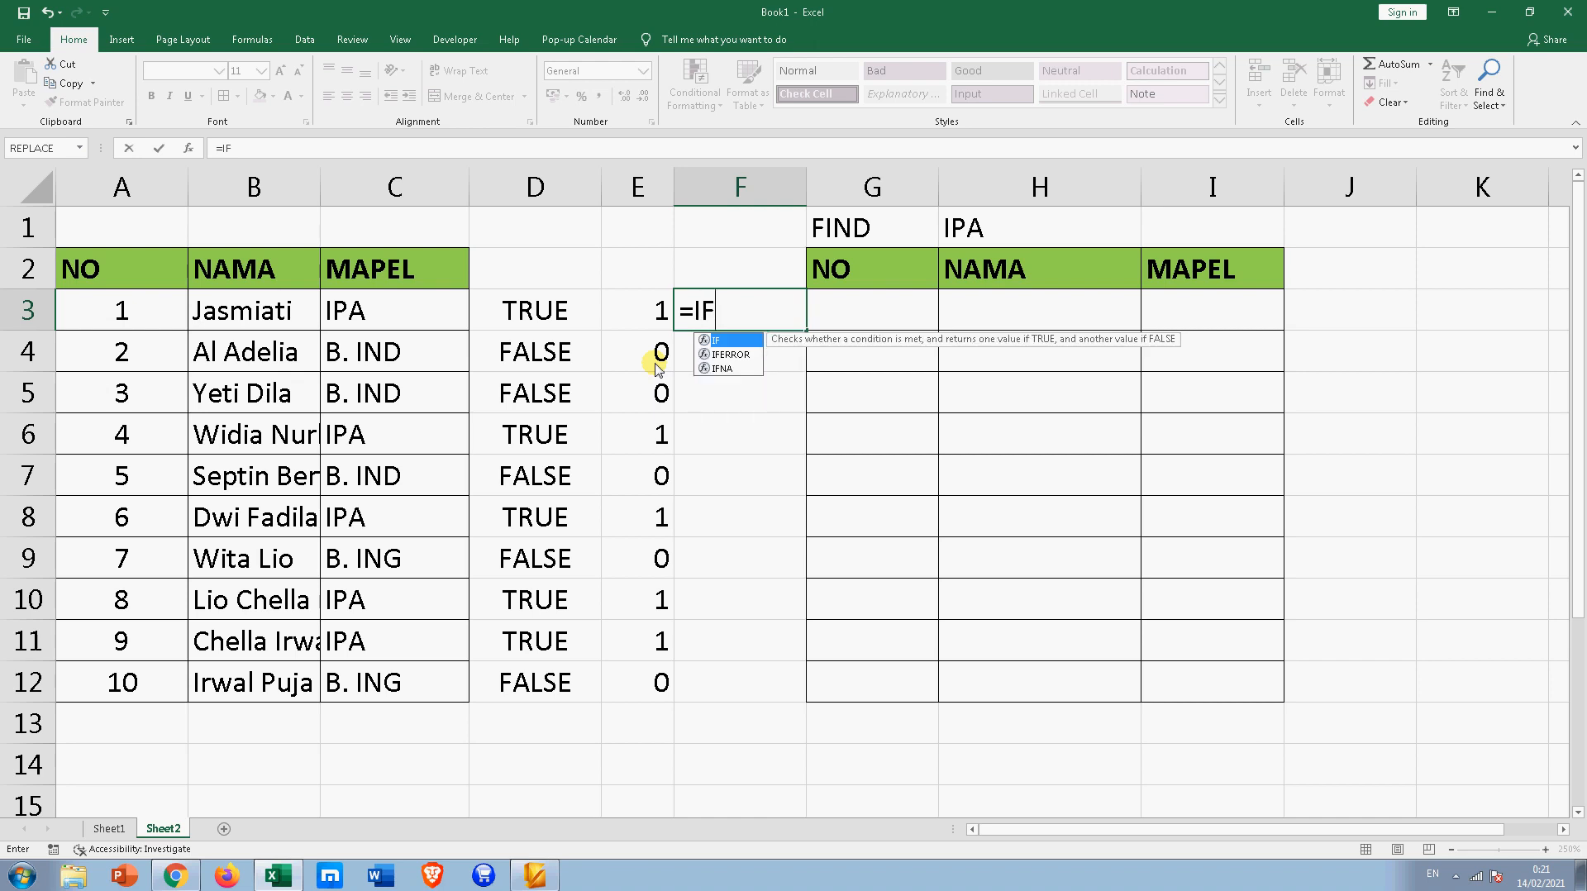
type("(")
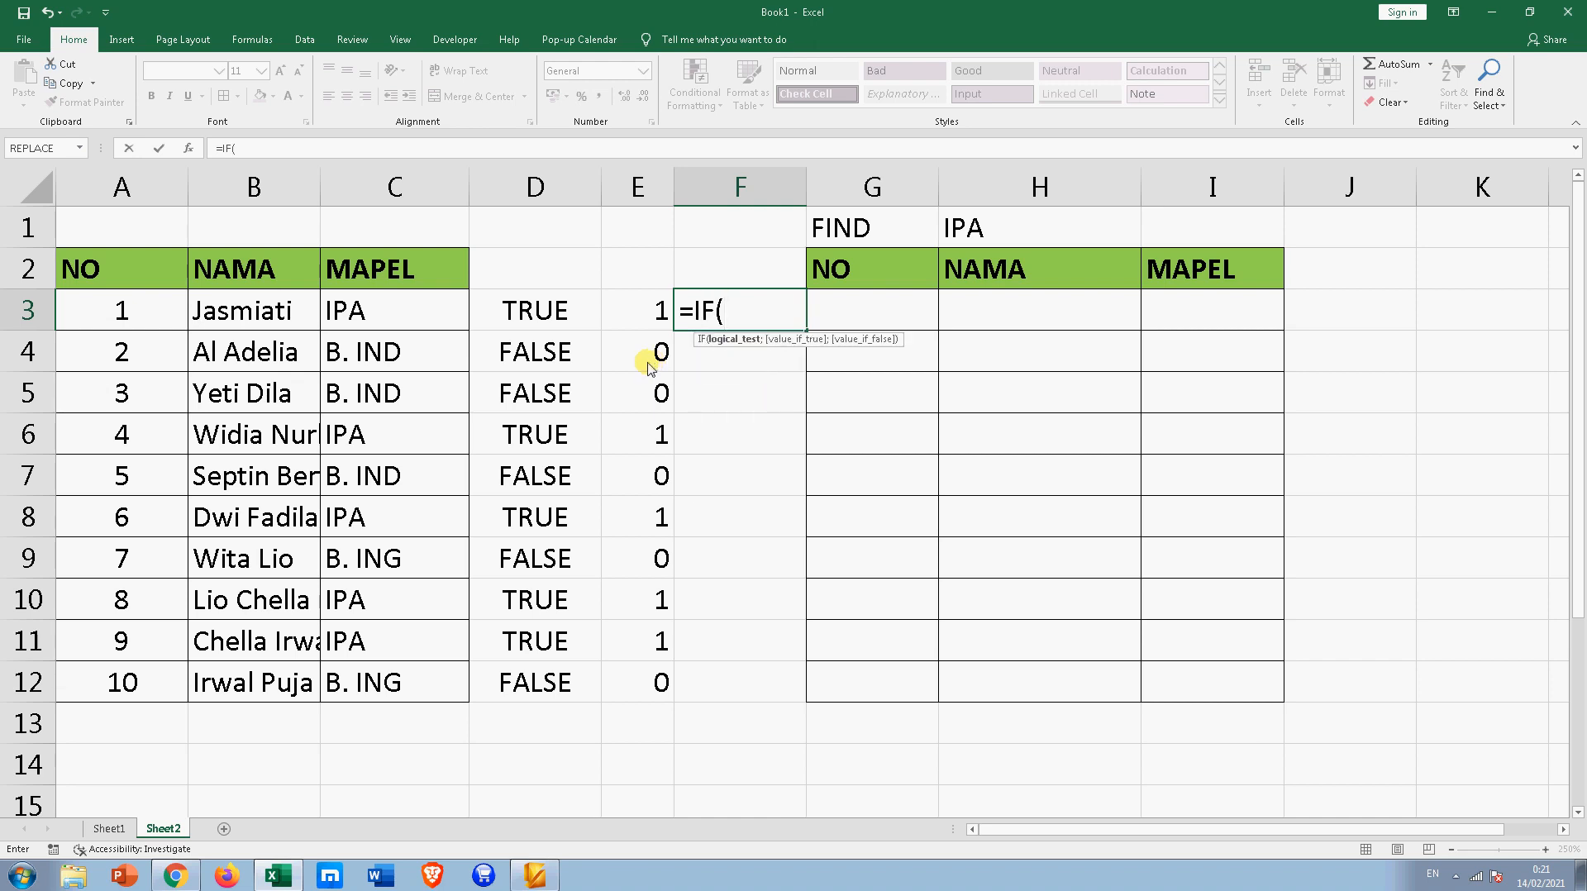
left_click(567, 318)
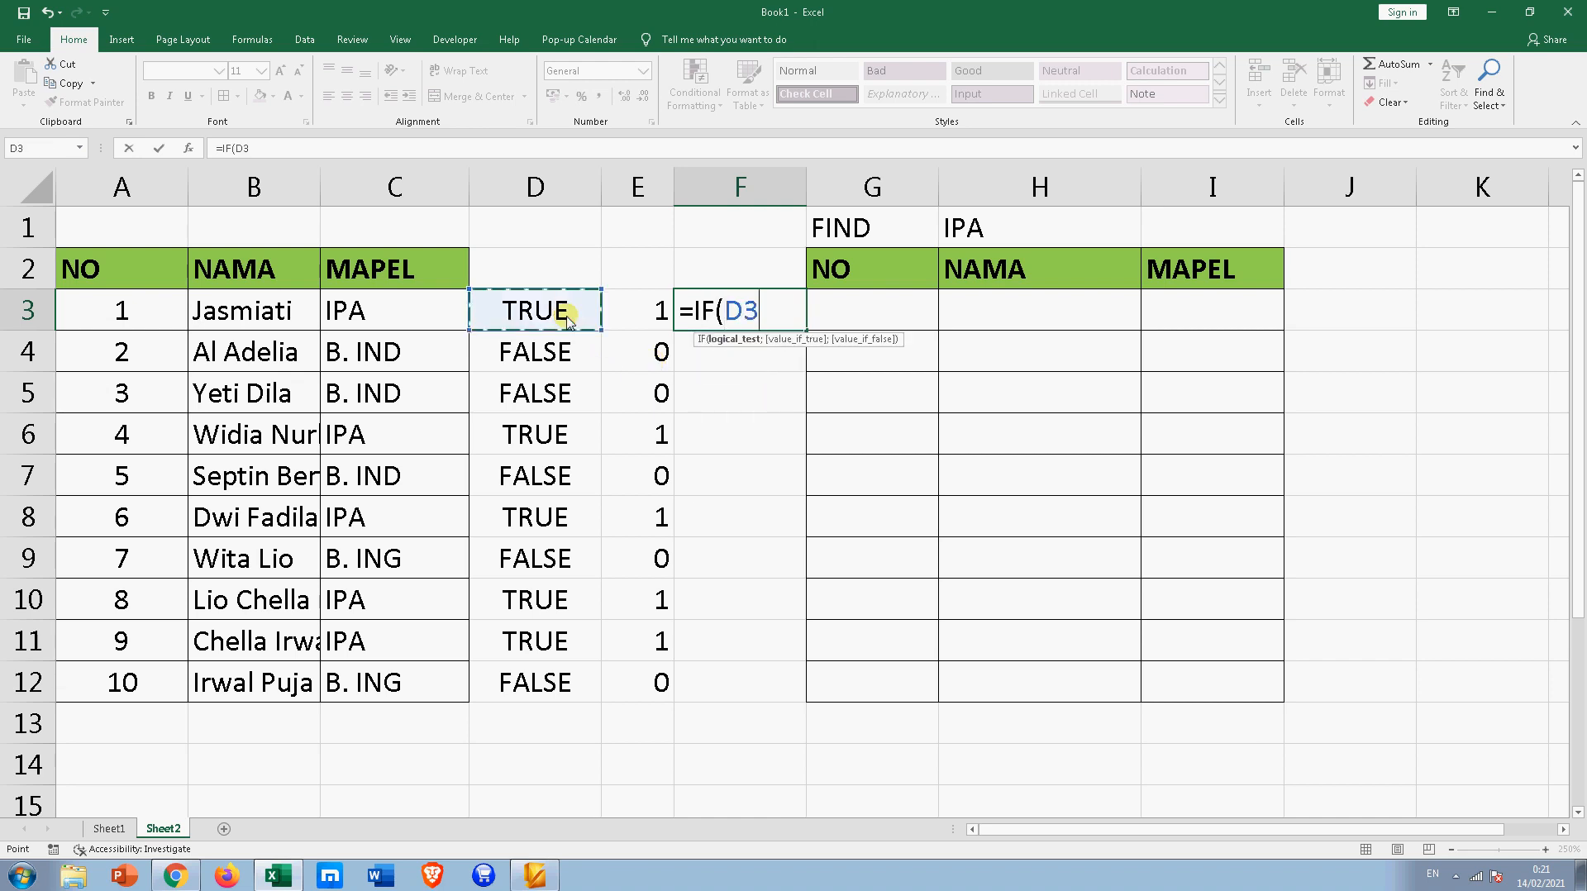
type("=1;")
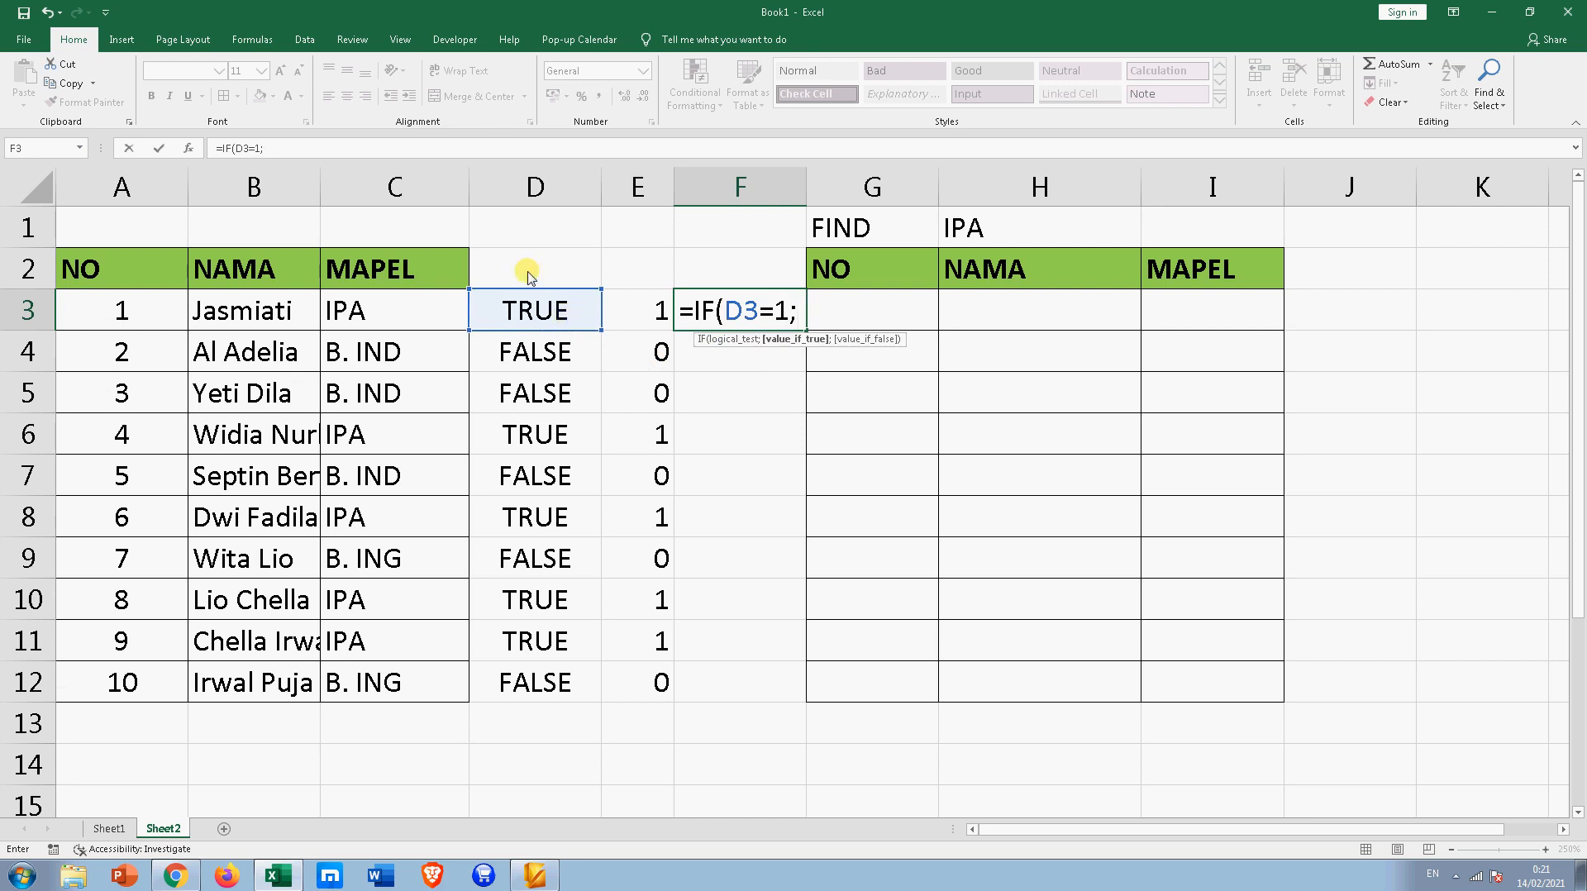
type("COU")
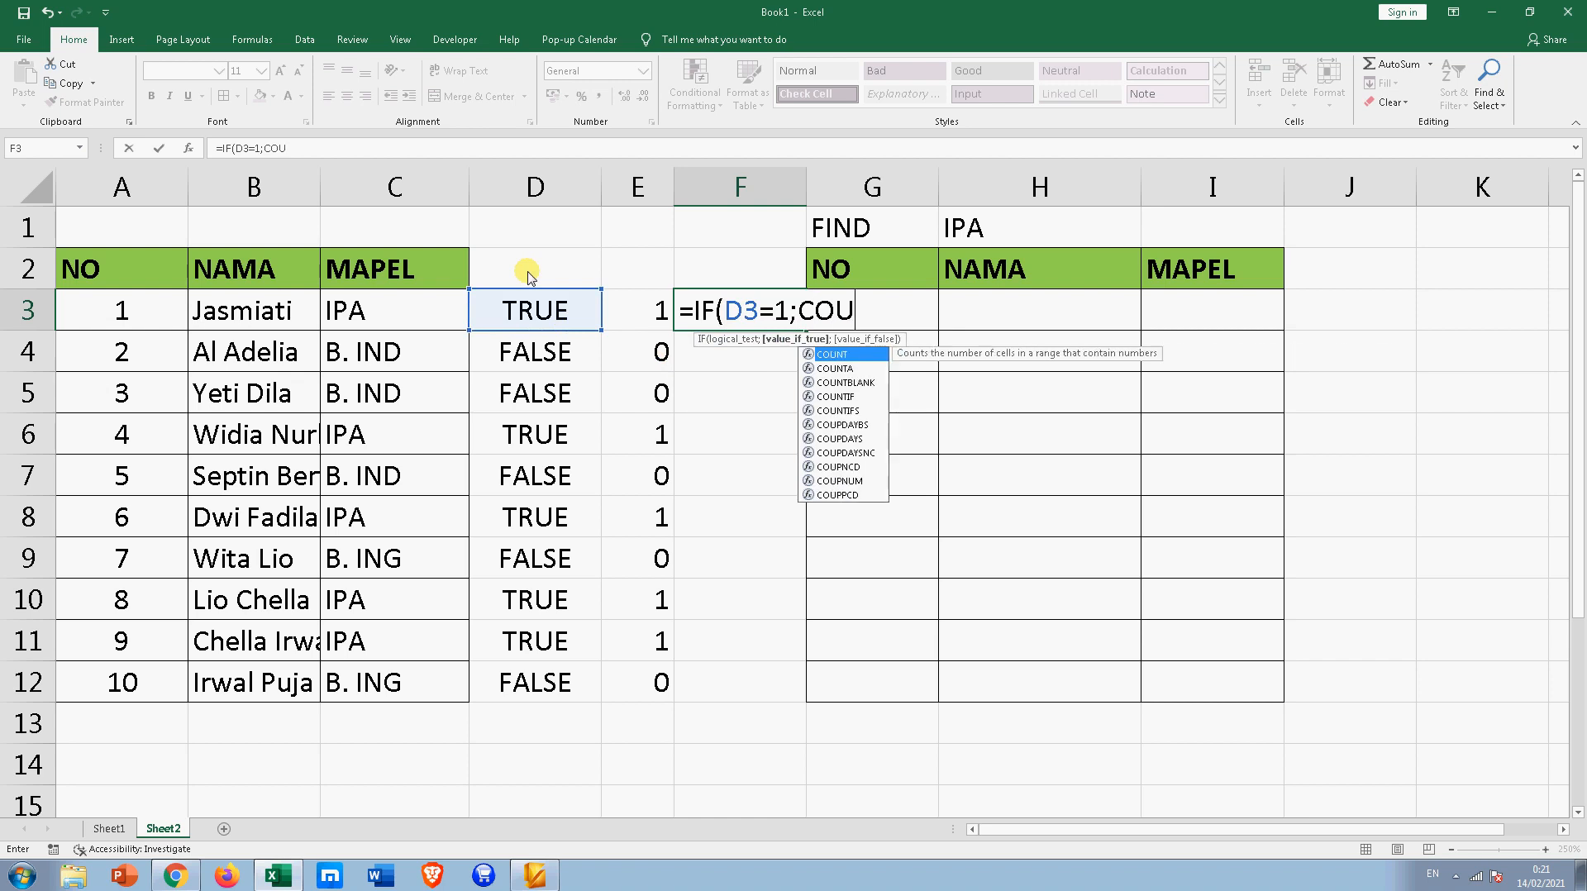
key("Down")
key("Down")
key("Down")
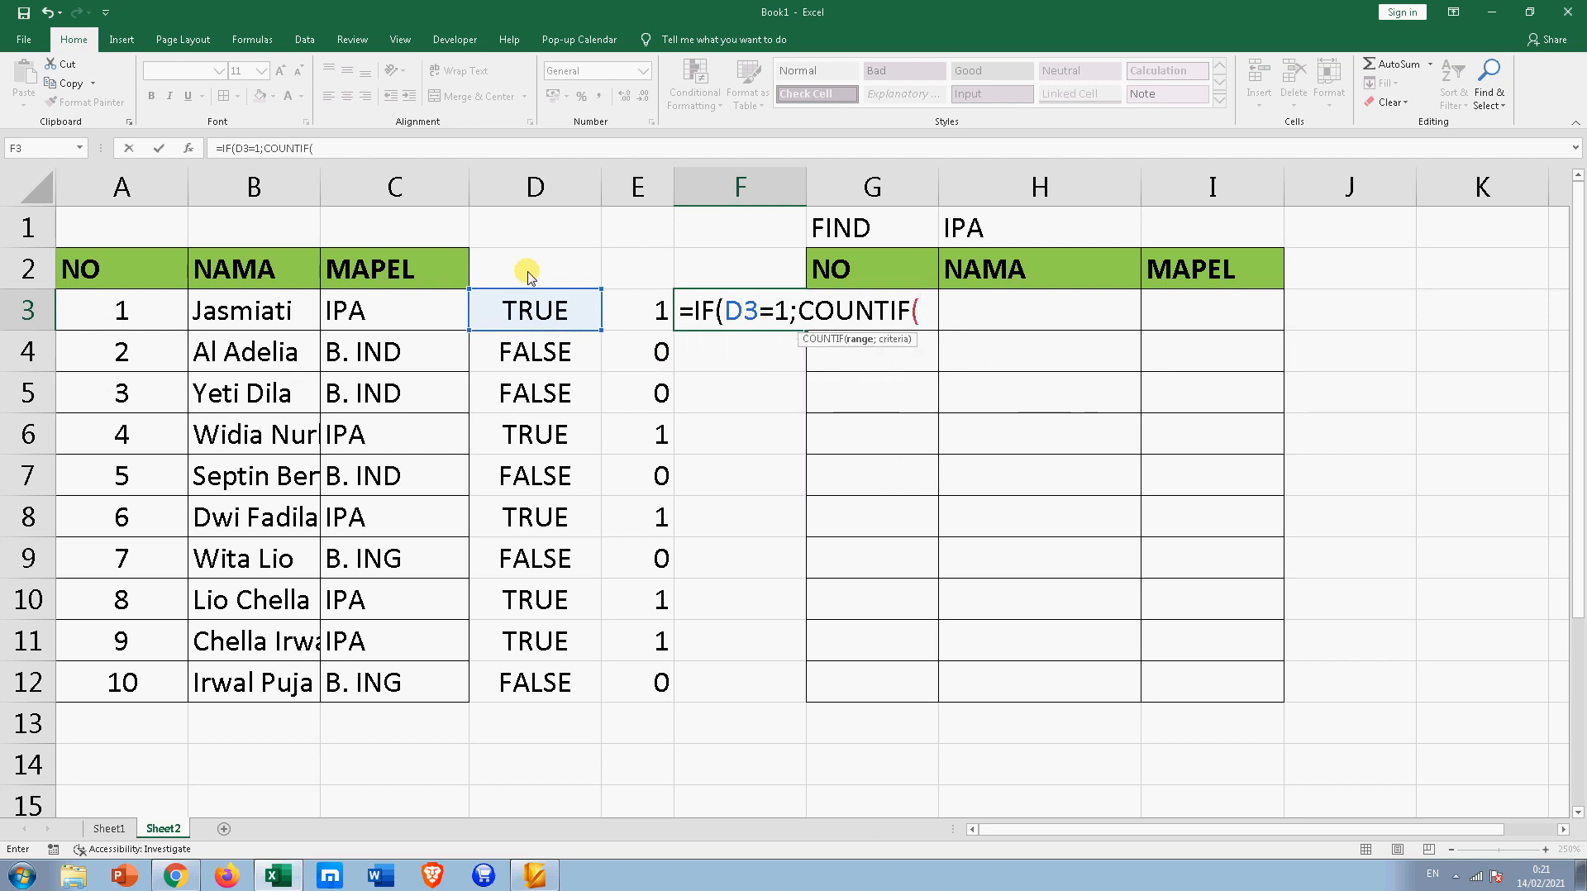
Add the expanding range $E$3:$E3 as the COUNTIF range in the F3 formula
left_click(650, 312)
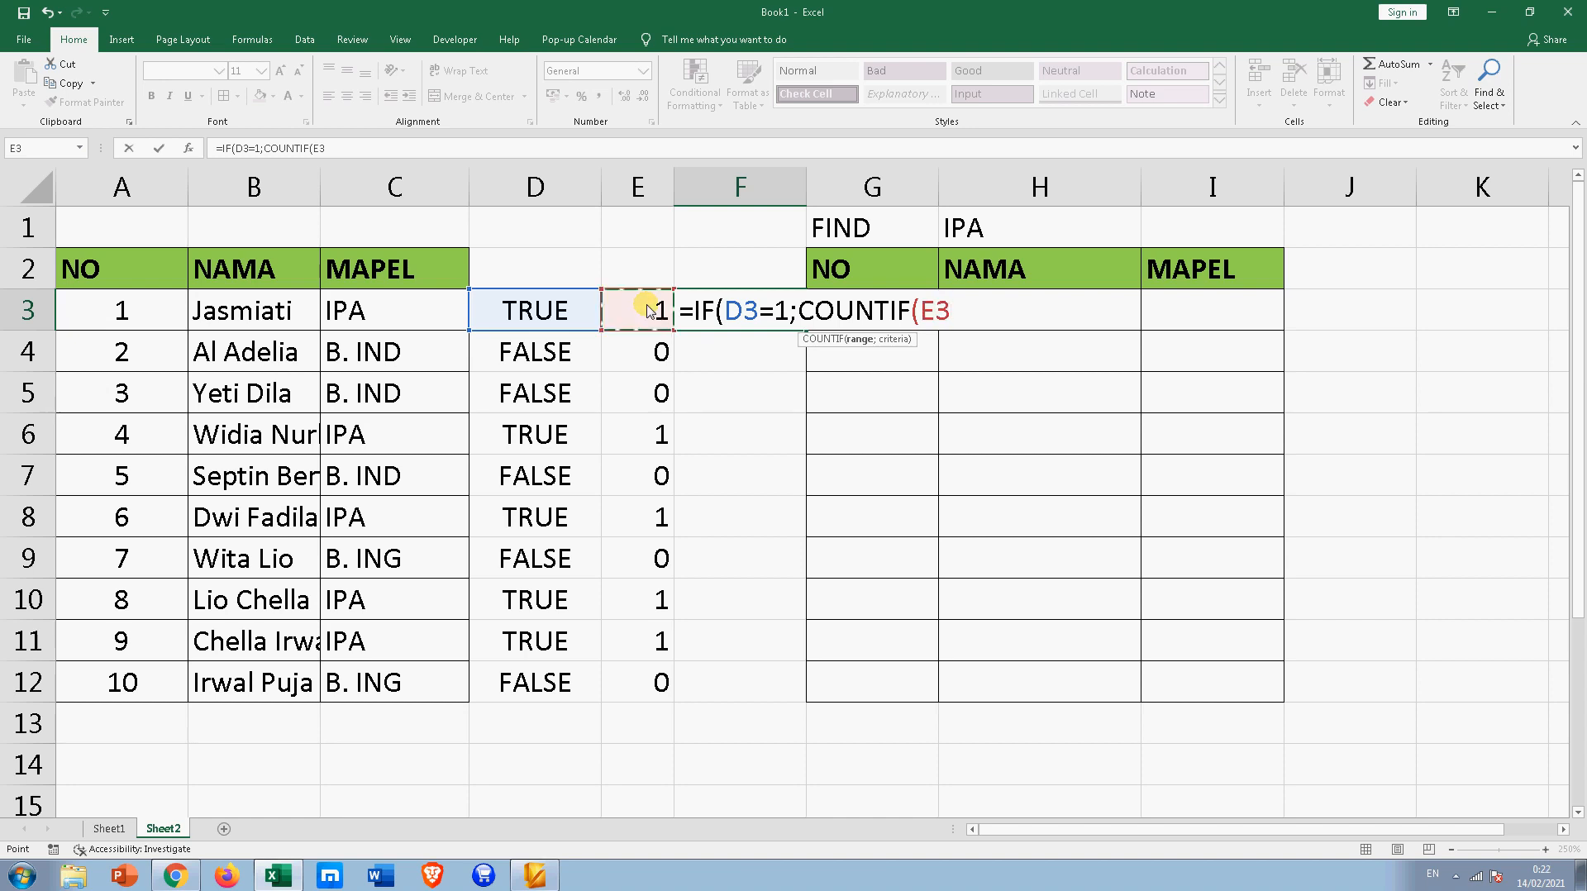
key("F4")
key("F8")
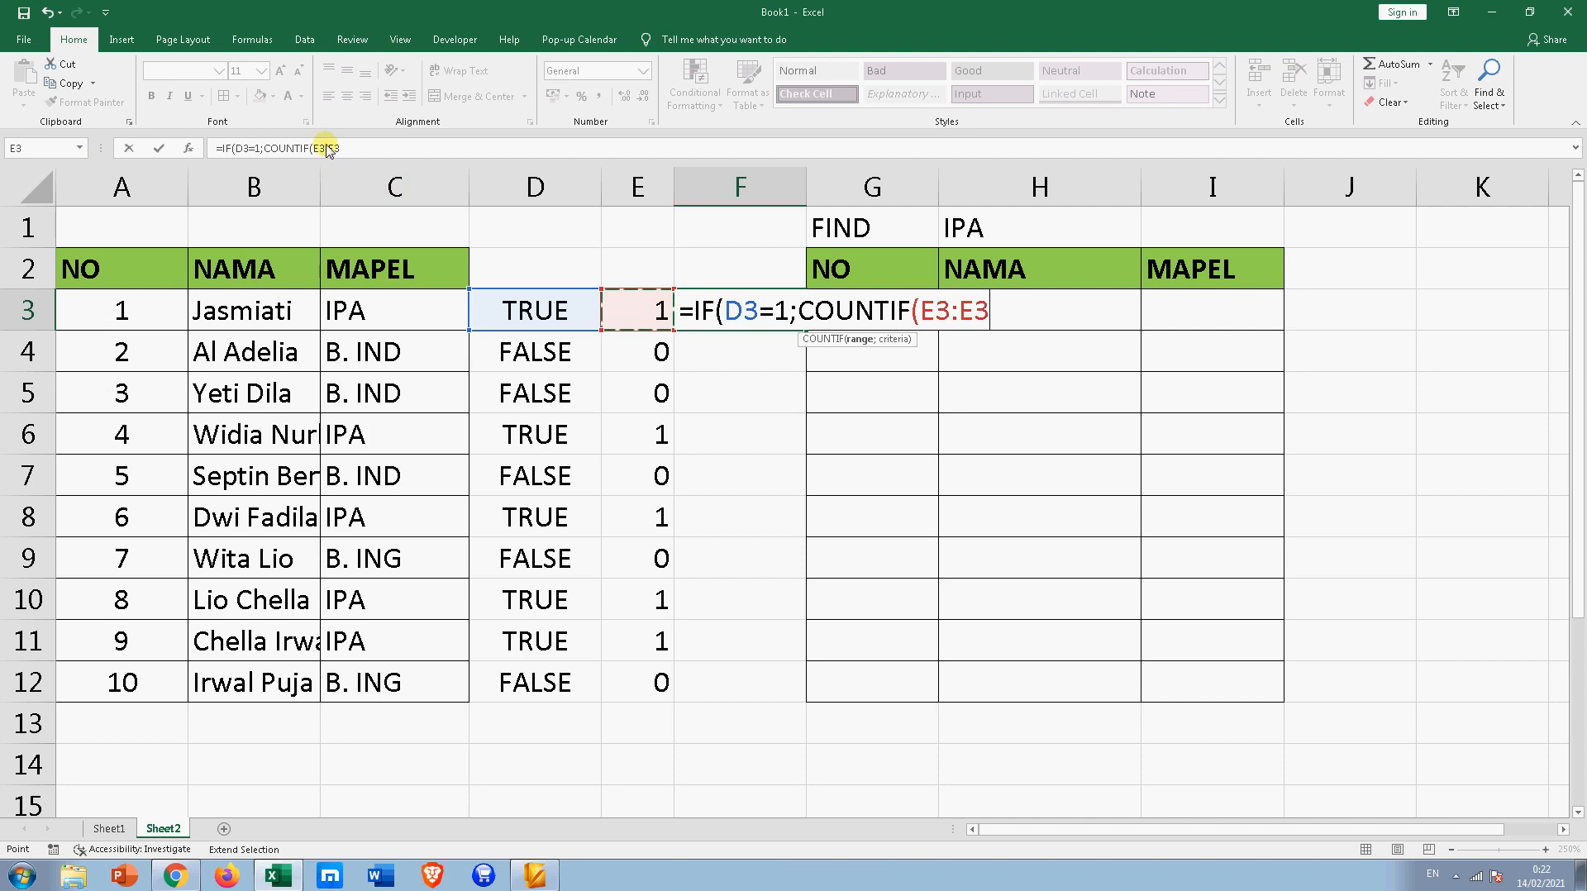
left_click_drag(320, 149, 363, 155)
key("Left")
key("F4")
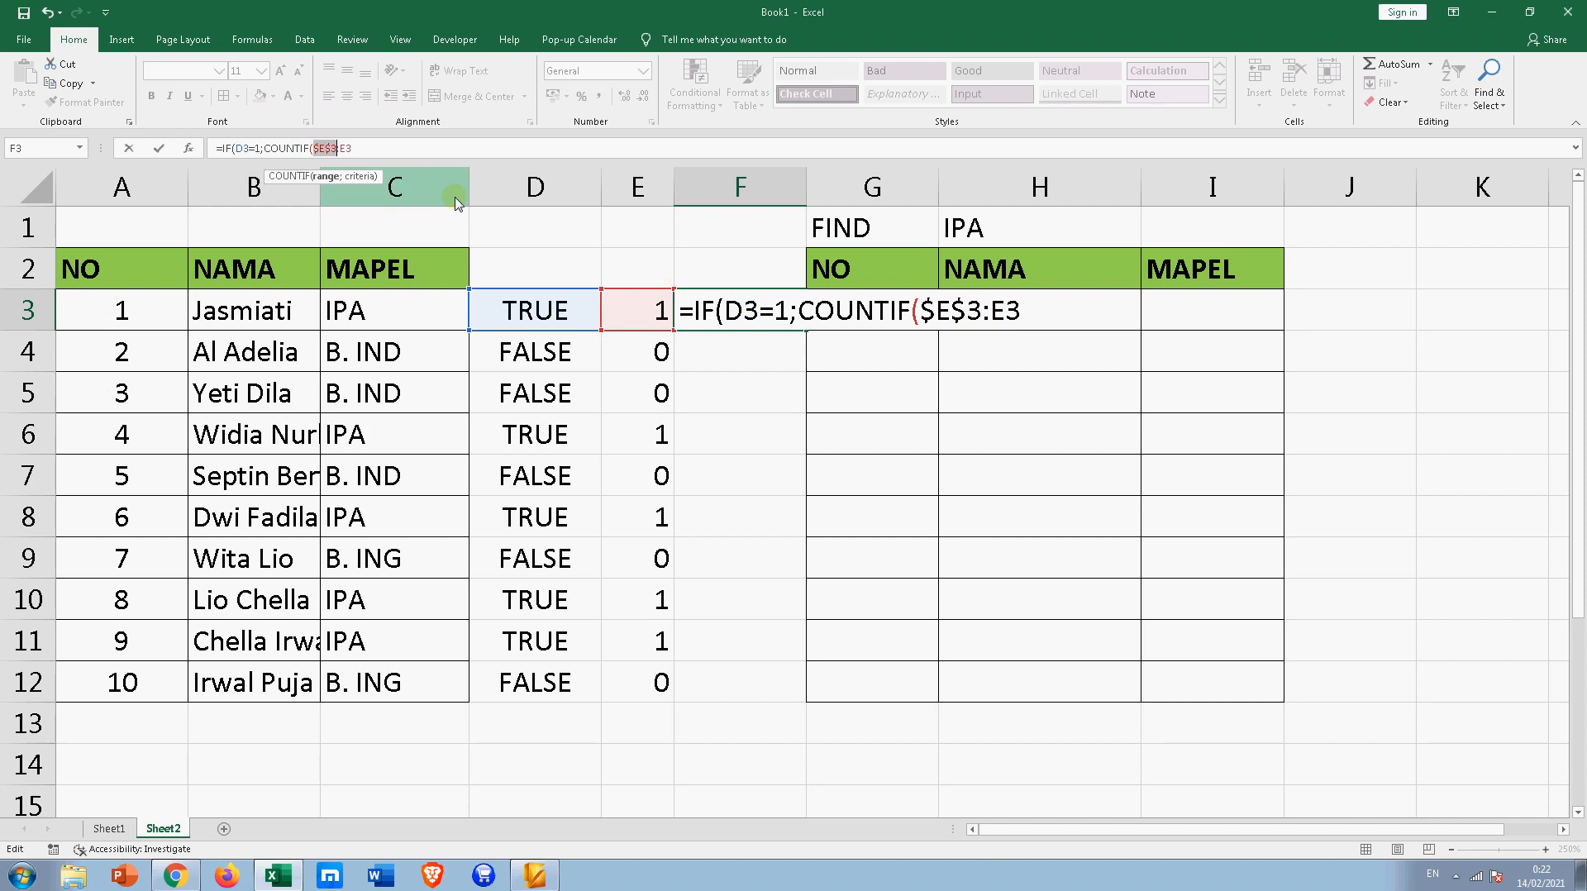
key("Right")
key("Right")
key("Right")
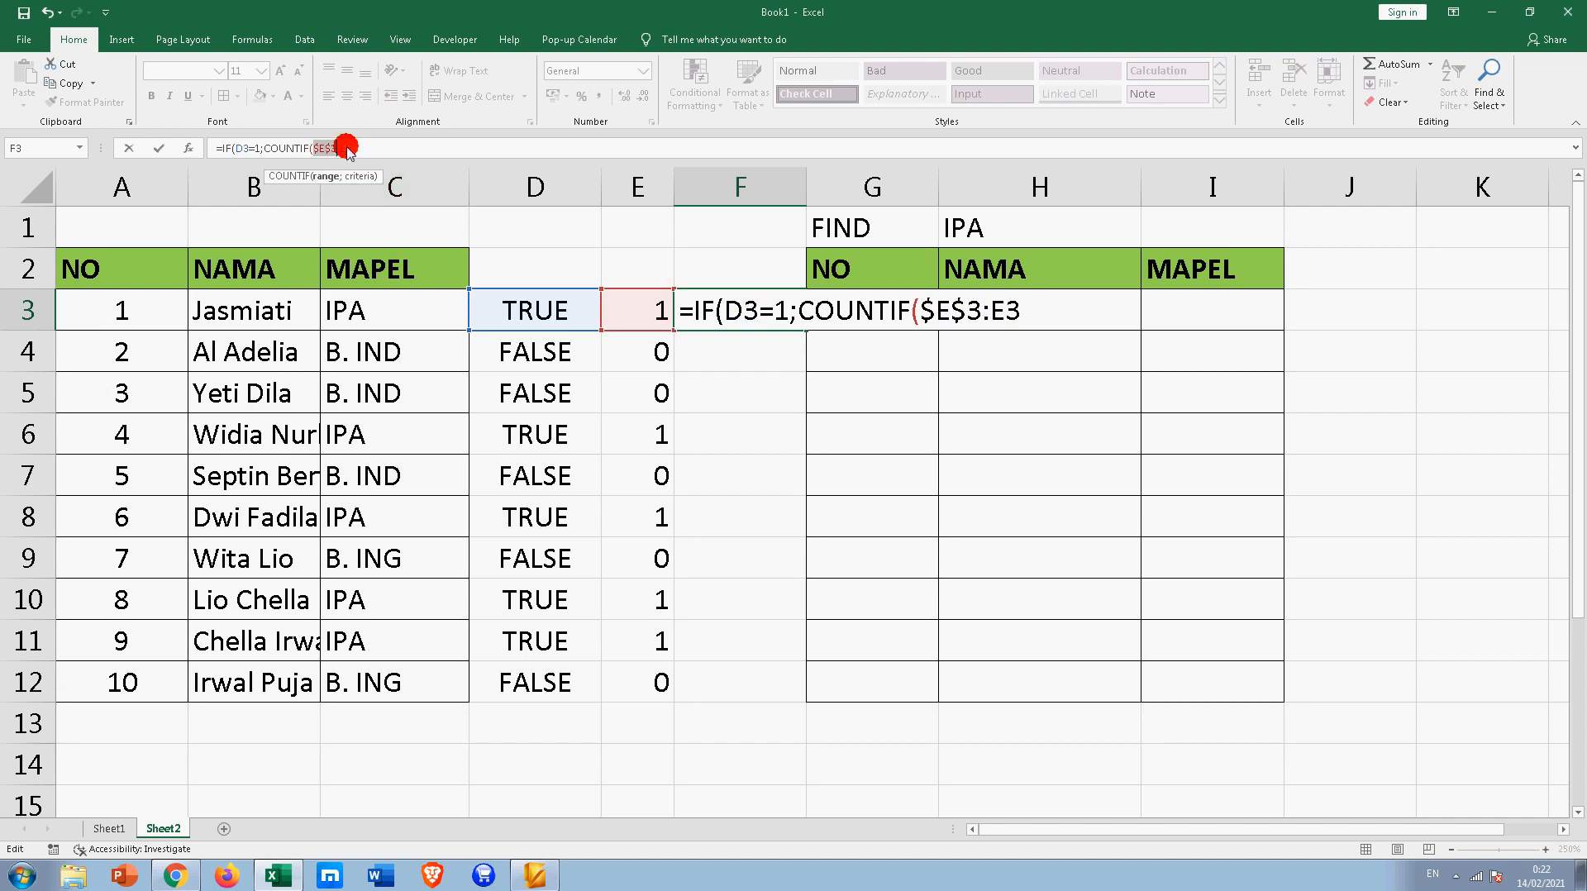
key("F4")
key("F4")
key("F4")
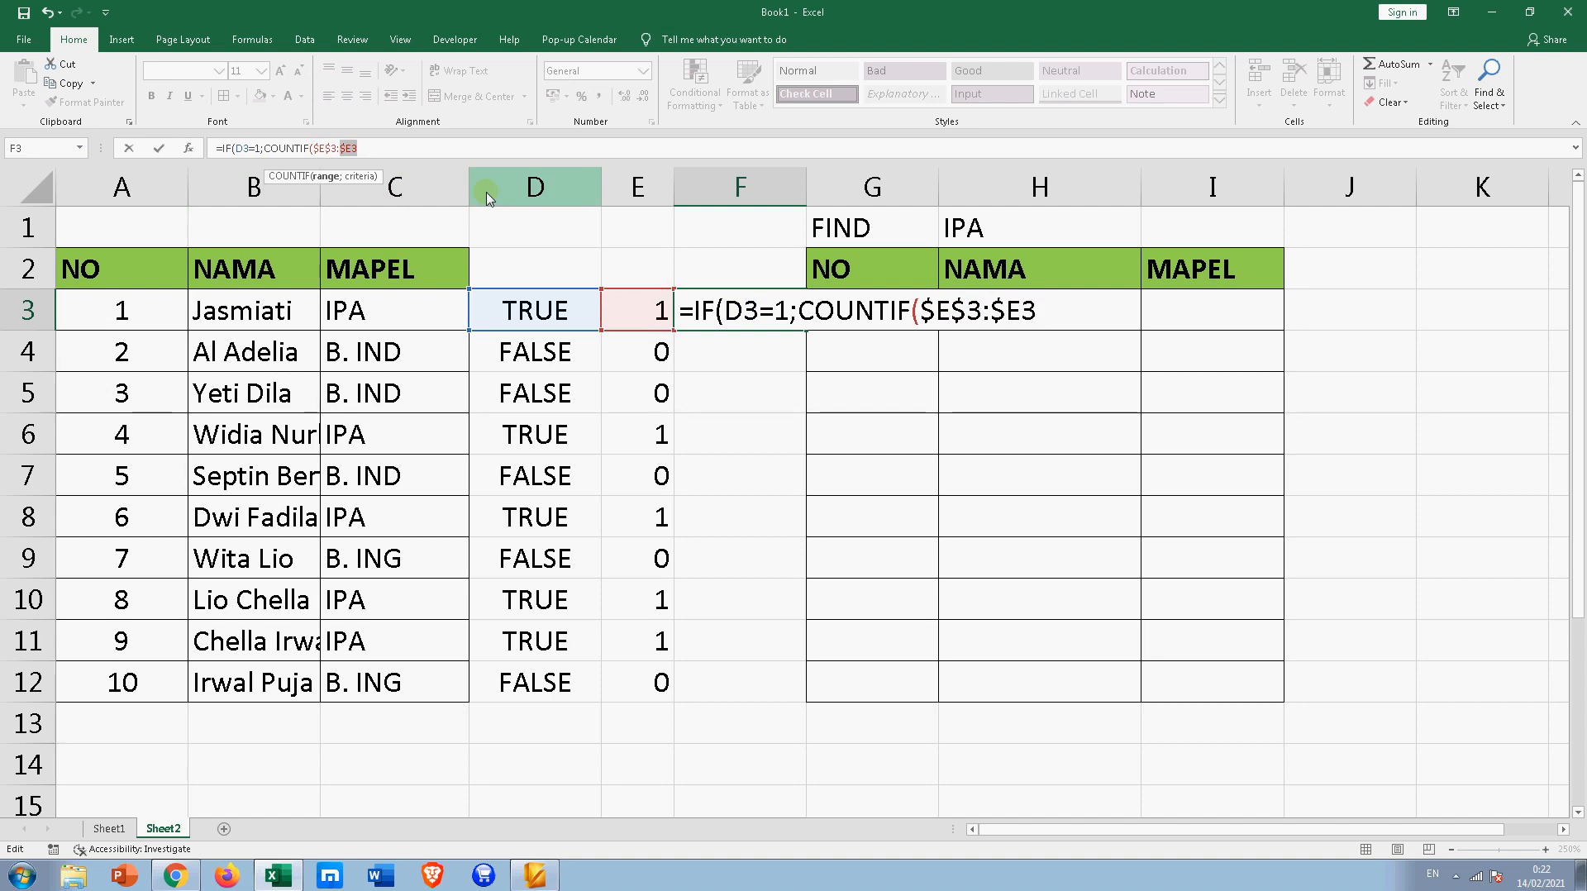
Complete the F3 formula with COUNTIF criterion 1 and "" as the false value, and fill it down to F12
left_click(486, 149)
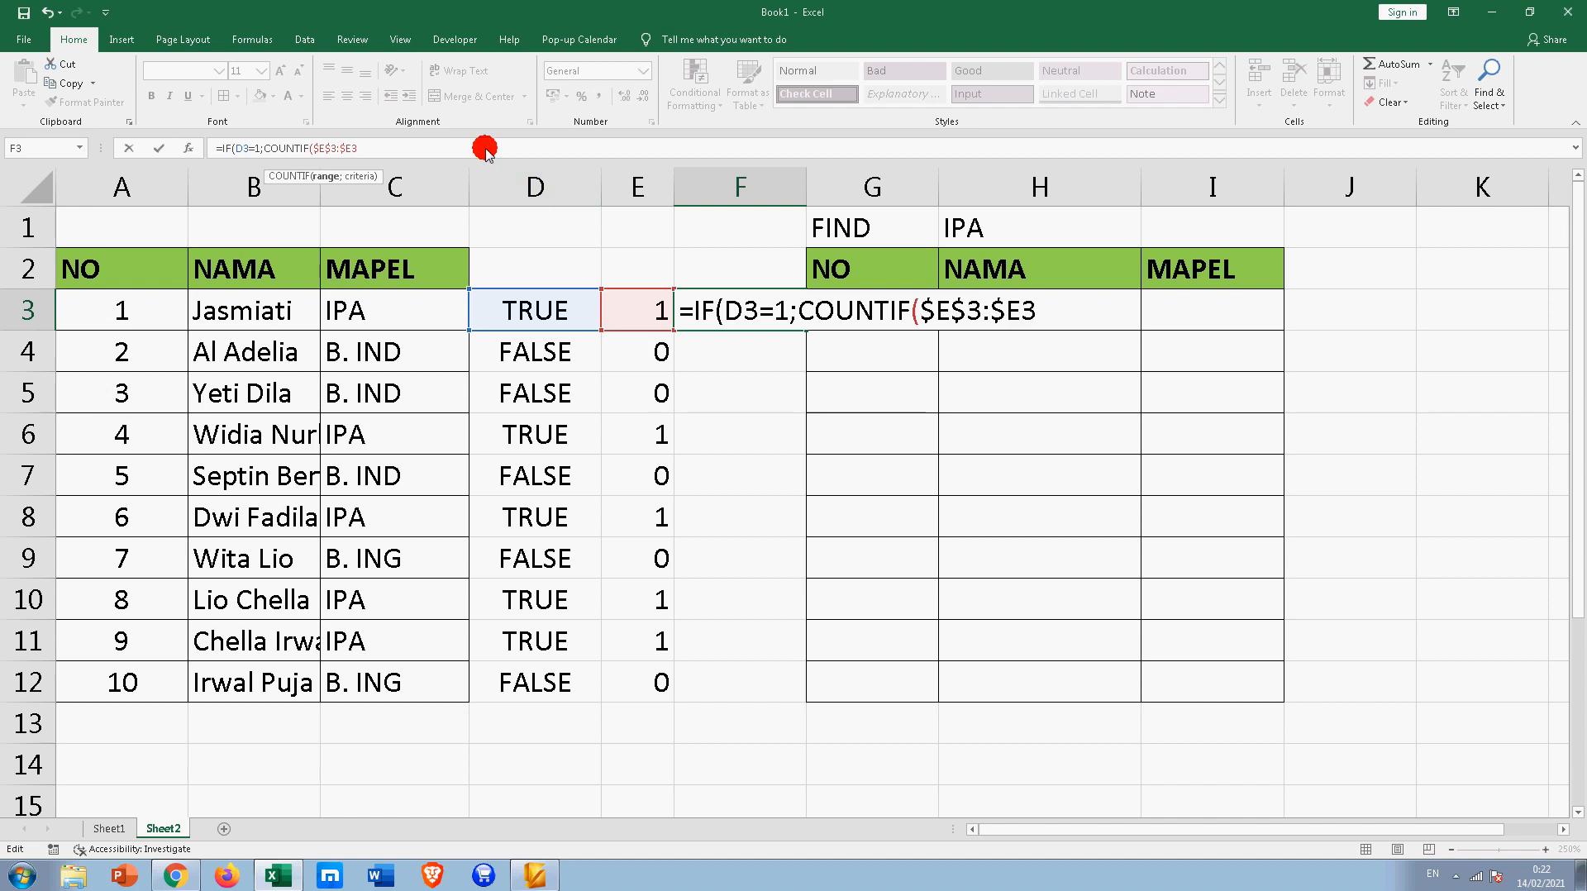
type(";1)")
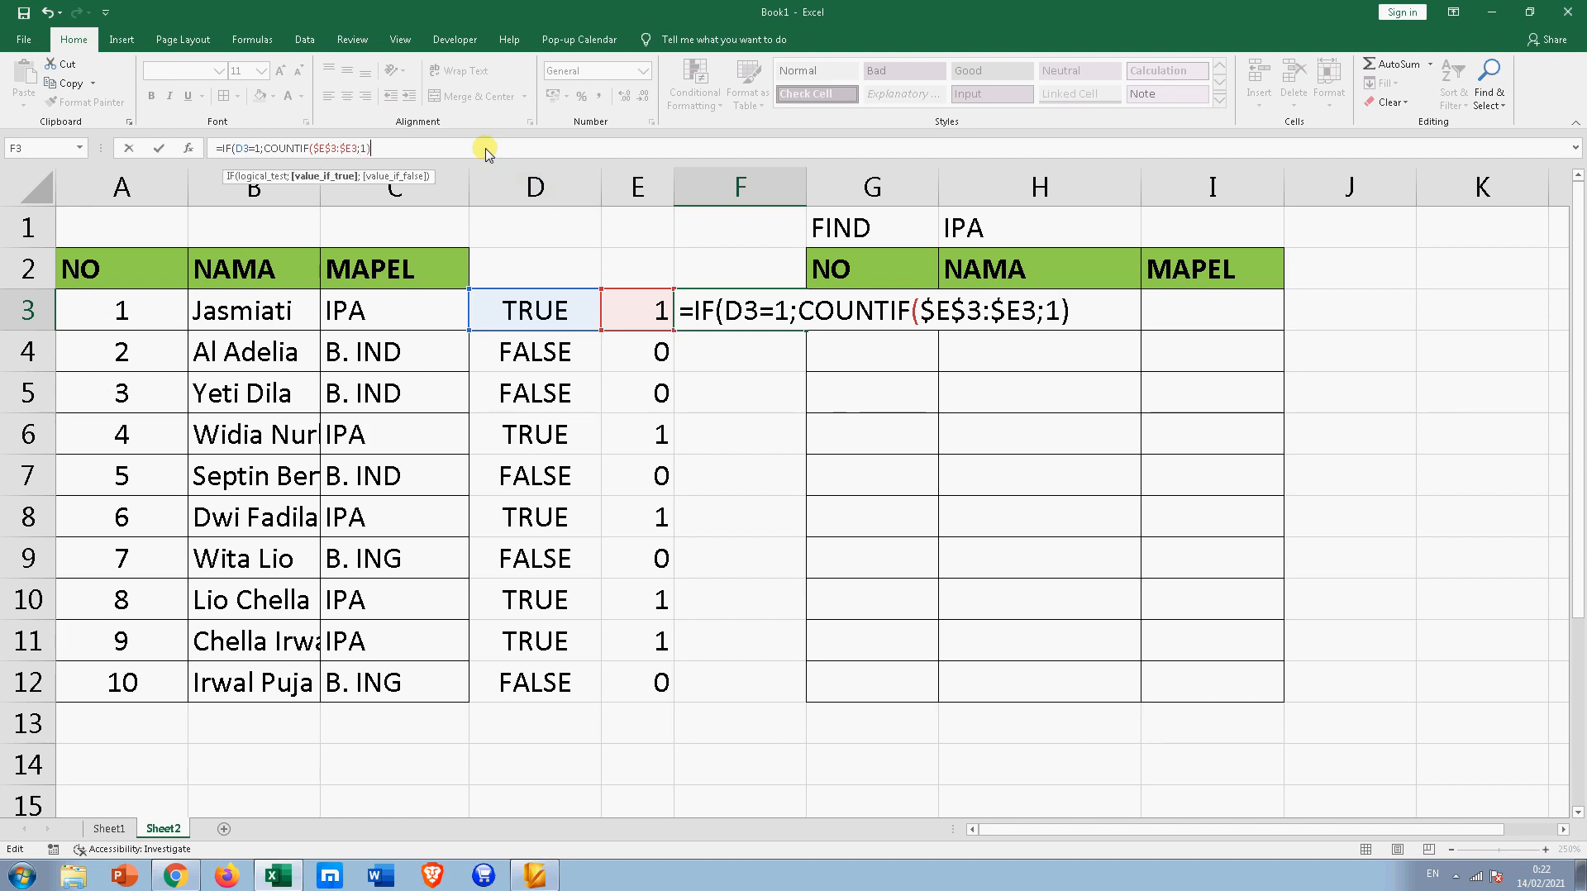
type(";\"\")")
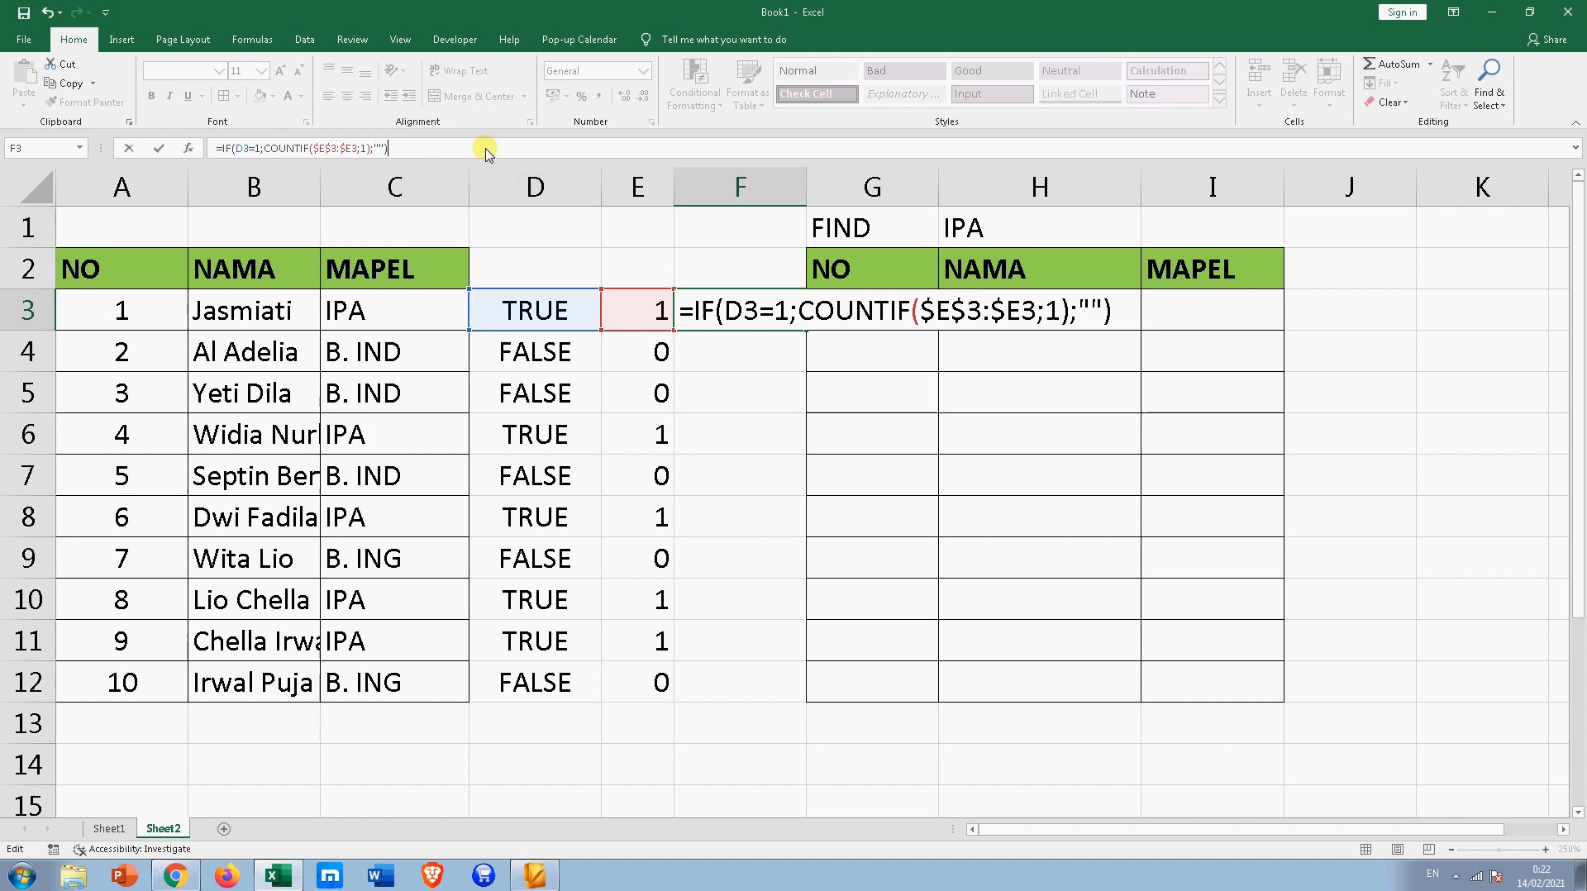
key("Return")
left_click(728, 313)
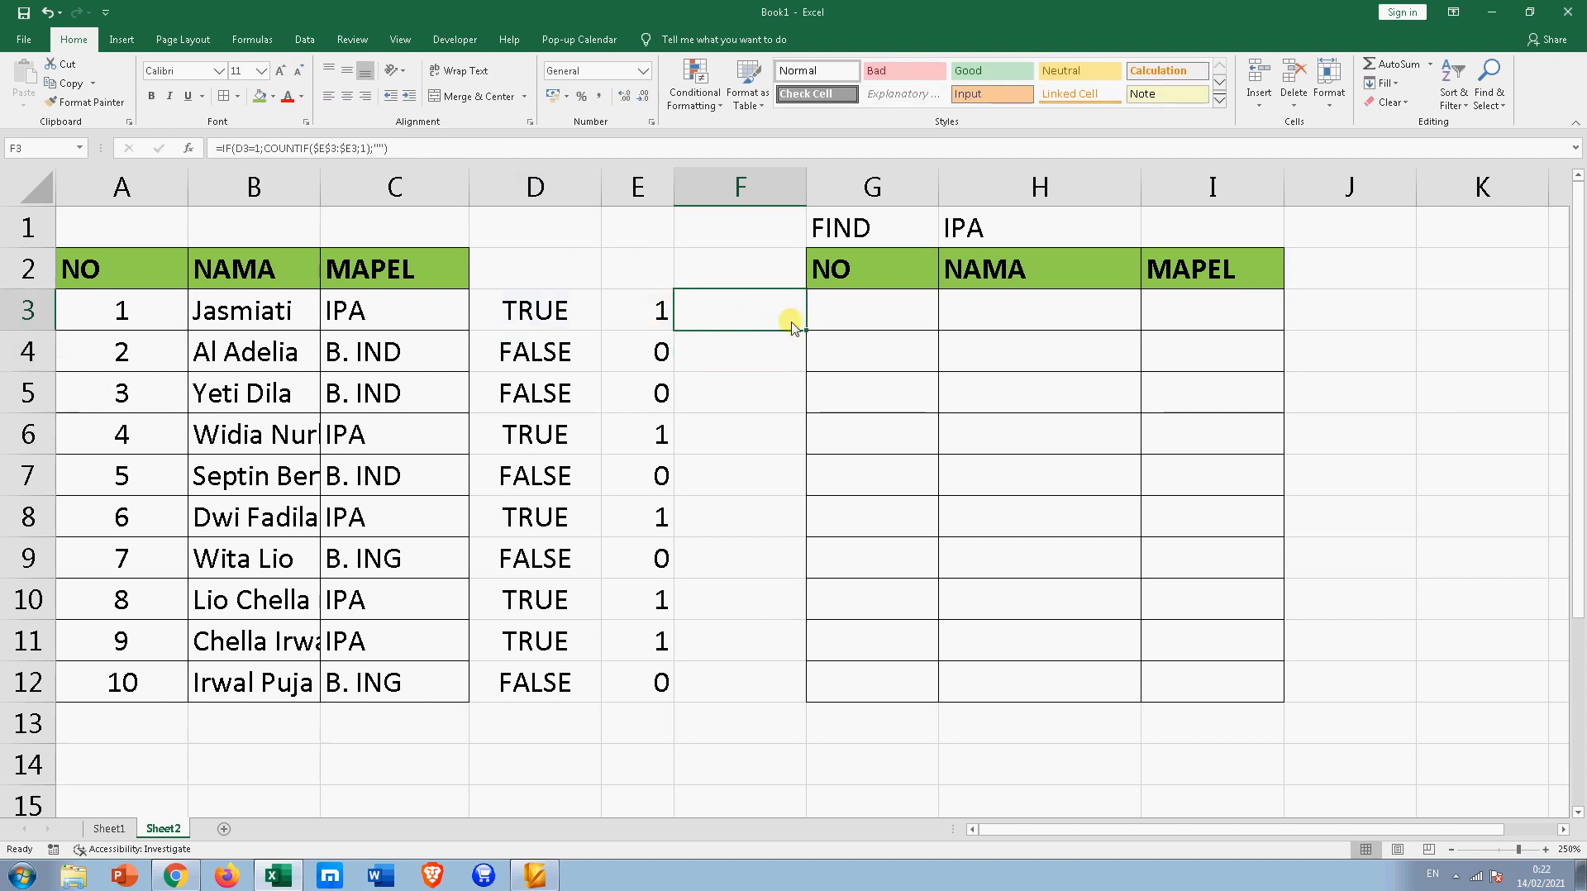
left_click_drag(804, 331, 767, 688)
Change the logical test in the F3 formula to E3=1
left_click(727, 316)
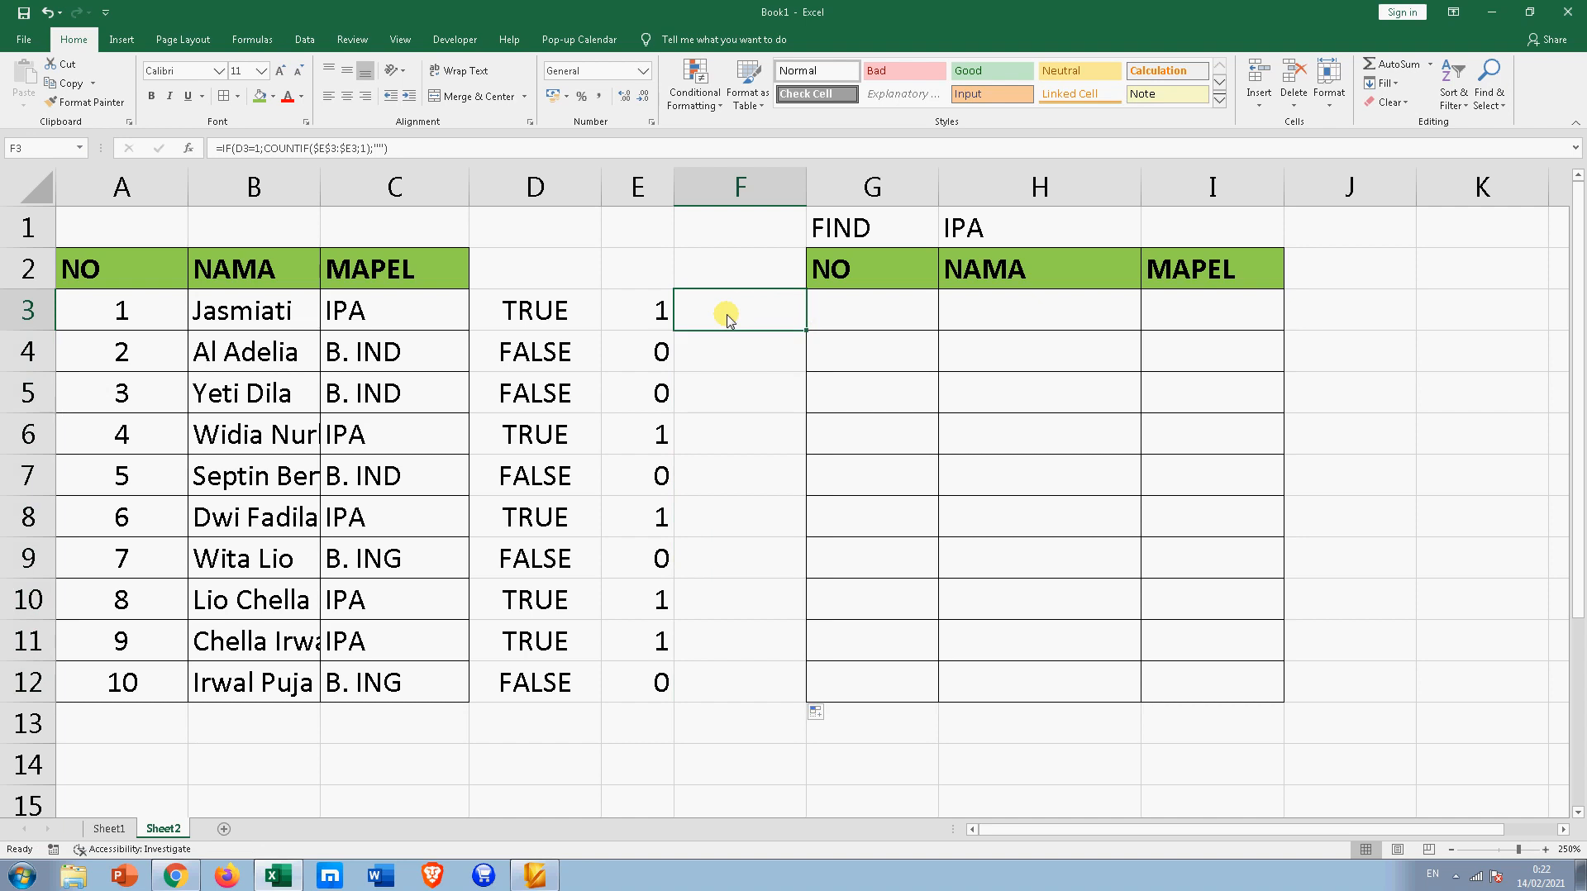
left_click(512, 149)
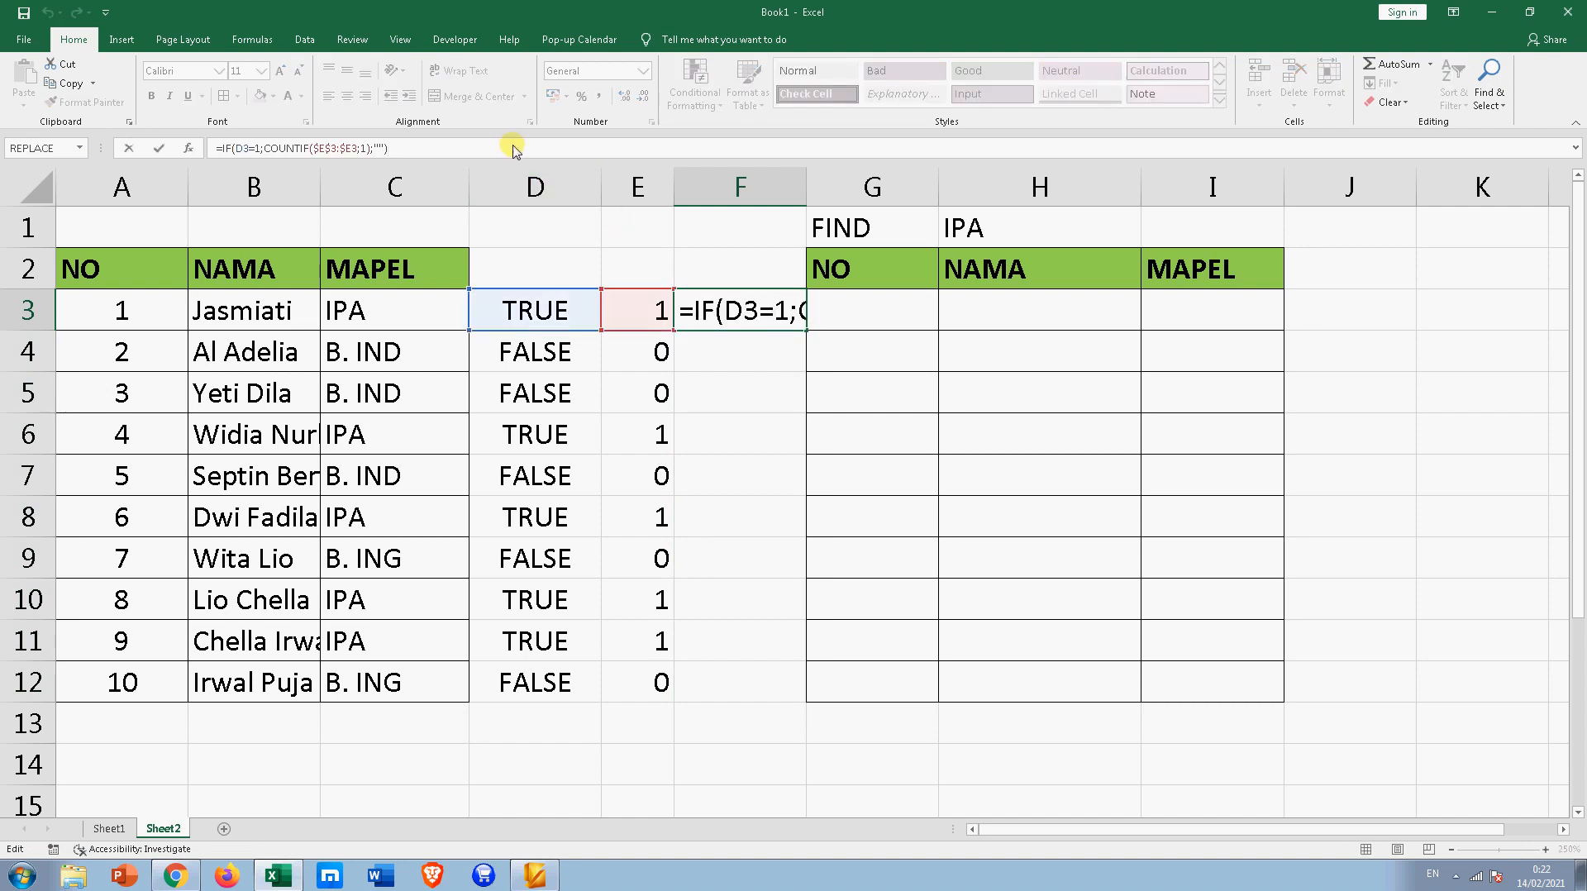
left_click(239, 147)
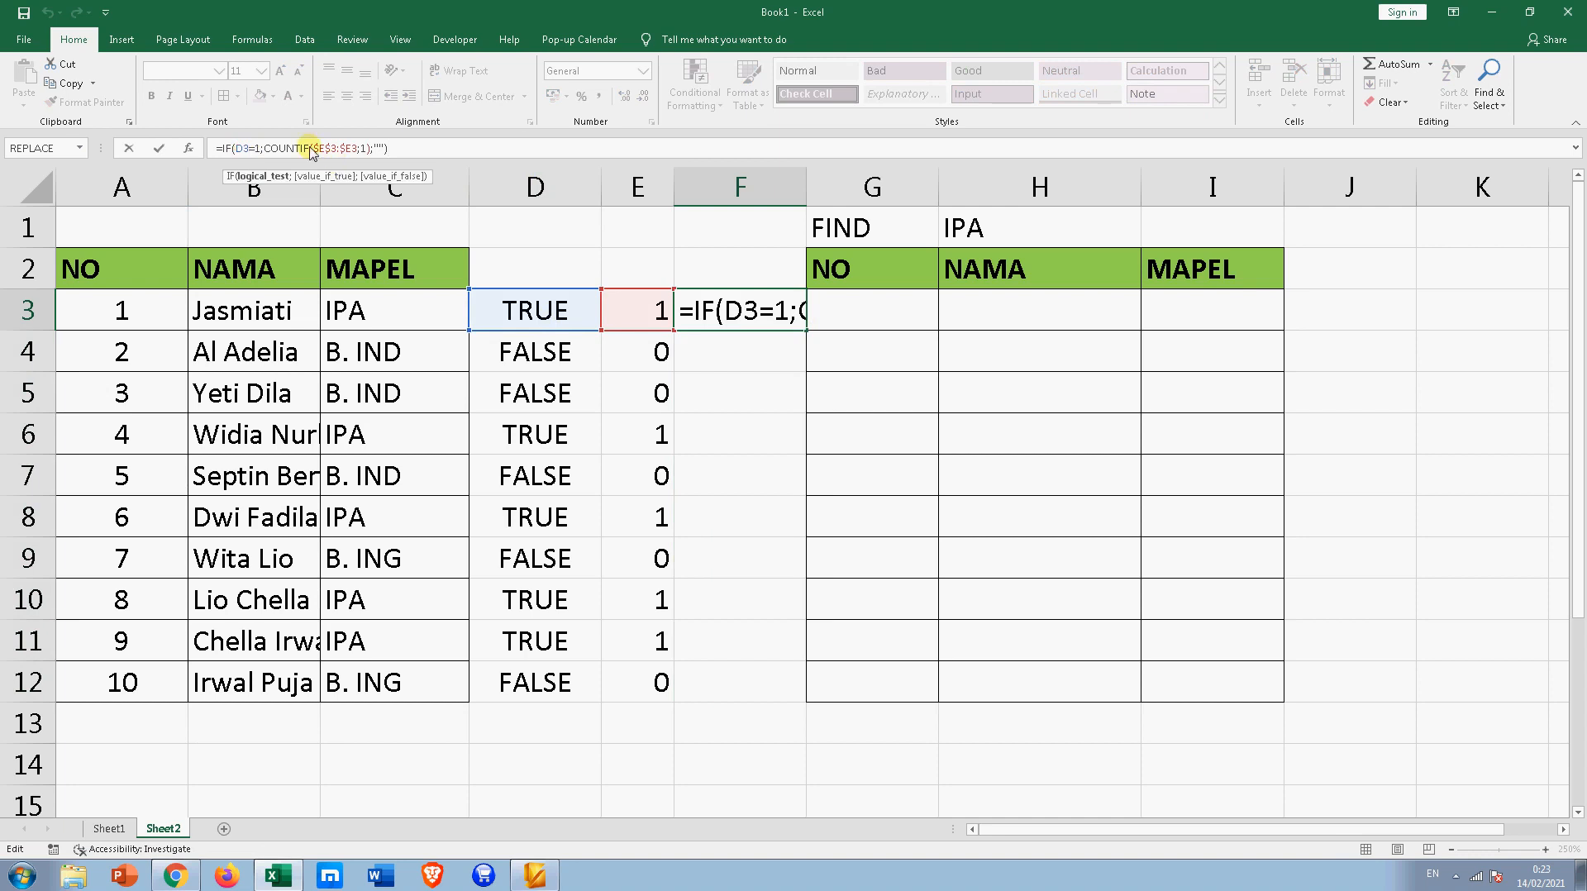
left_click(242, 148)
key("BackSpace")
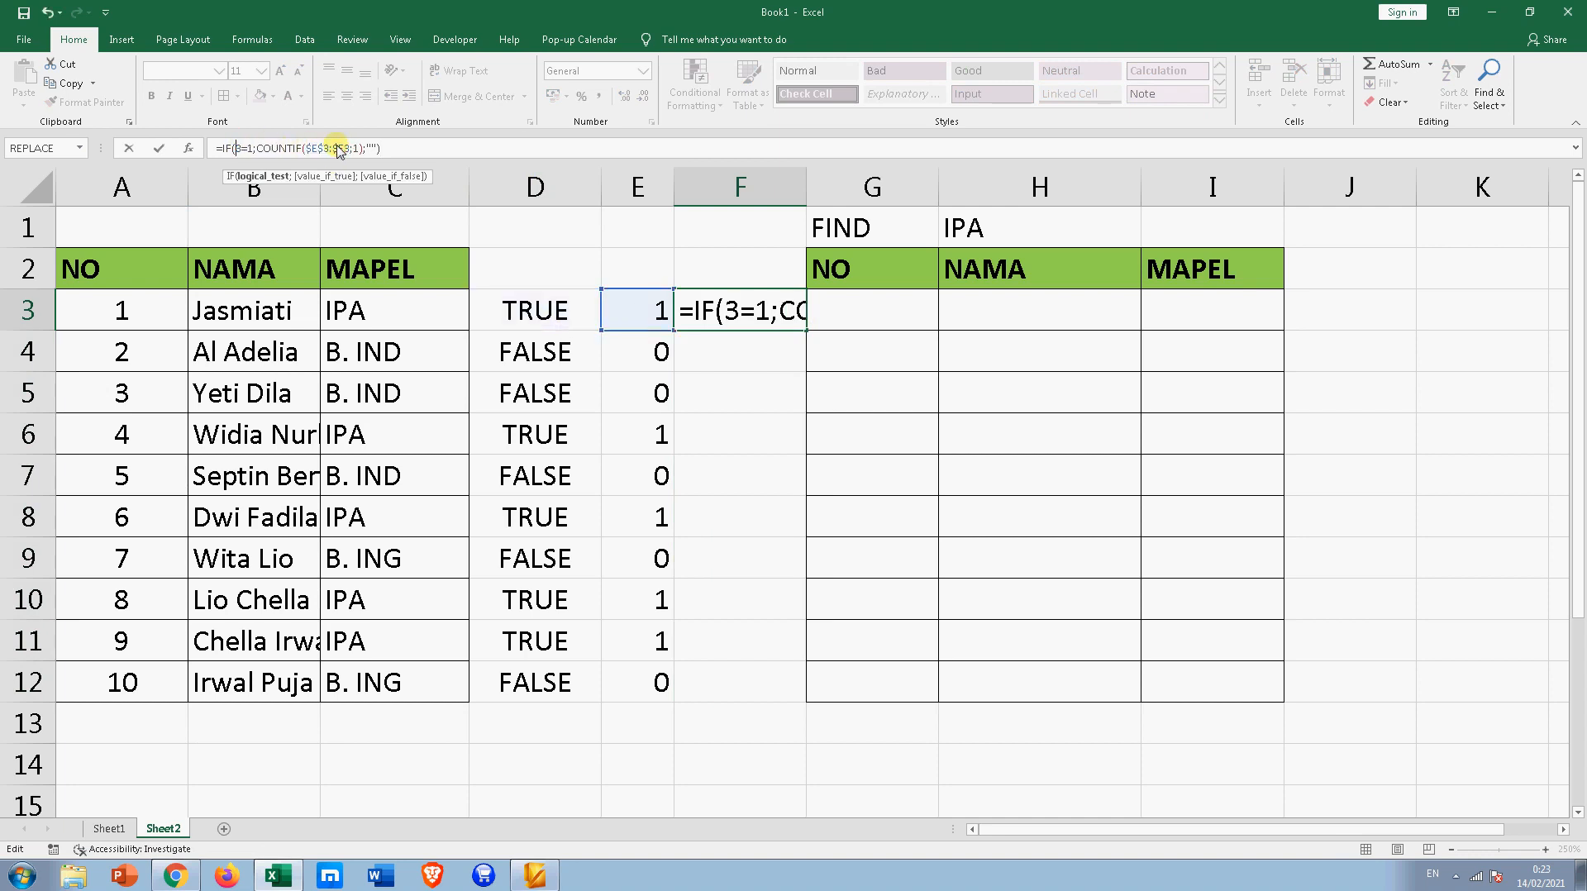
type("E")
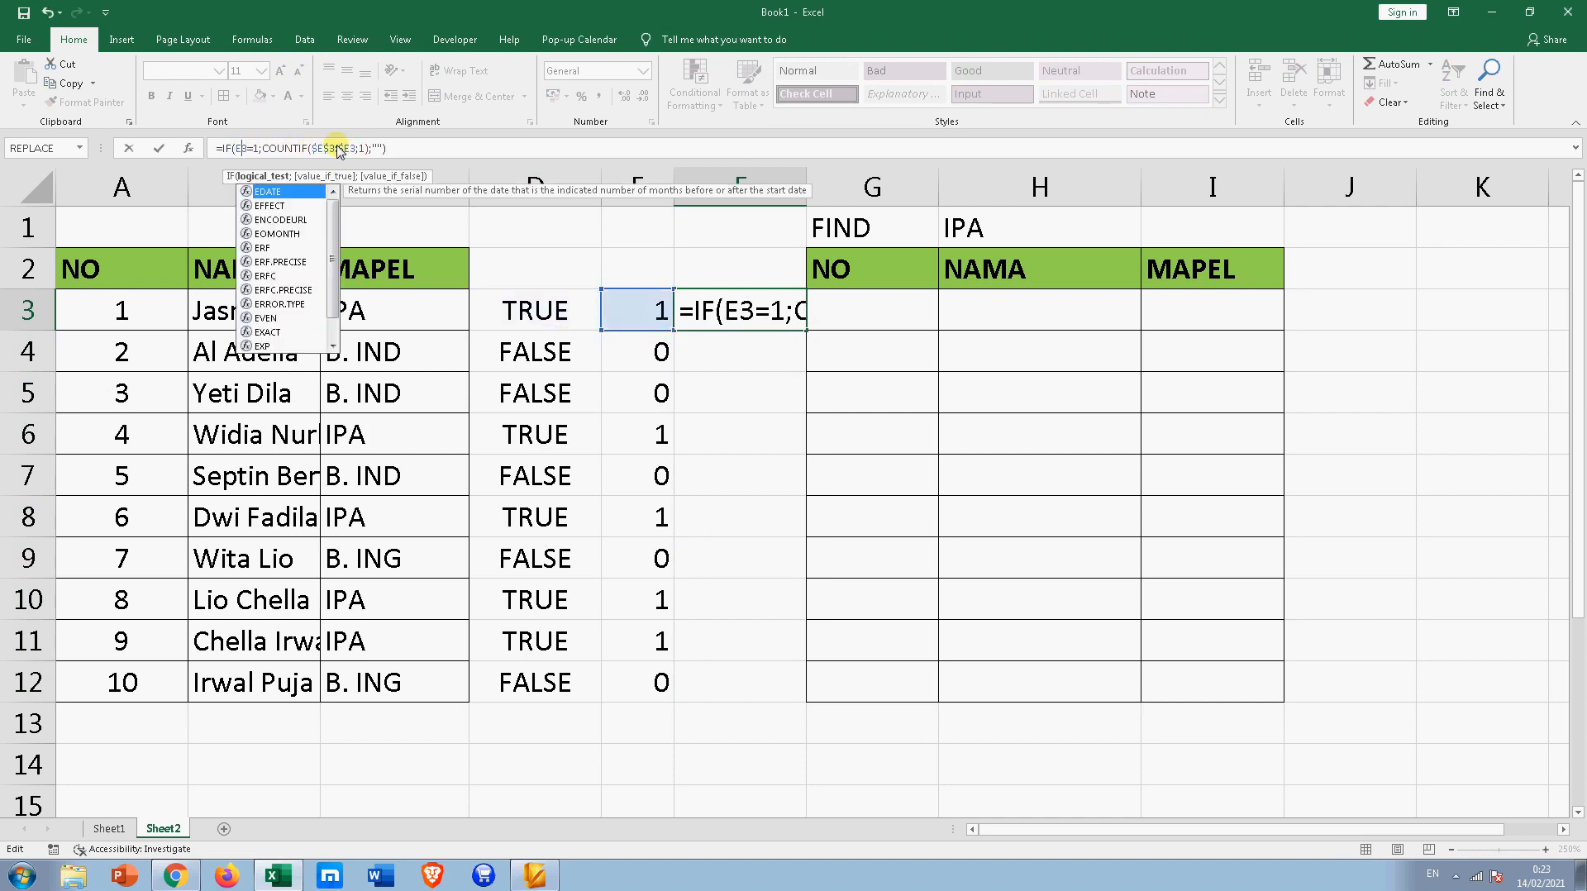
key("Return")
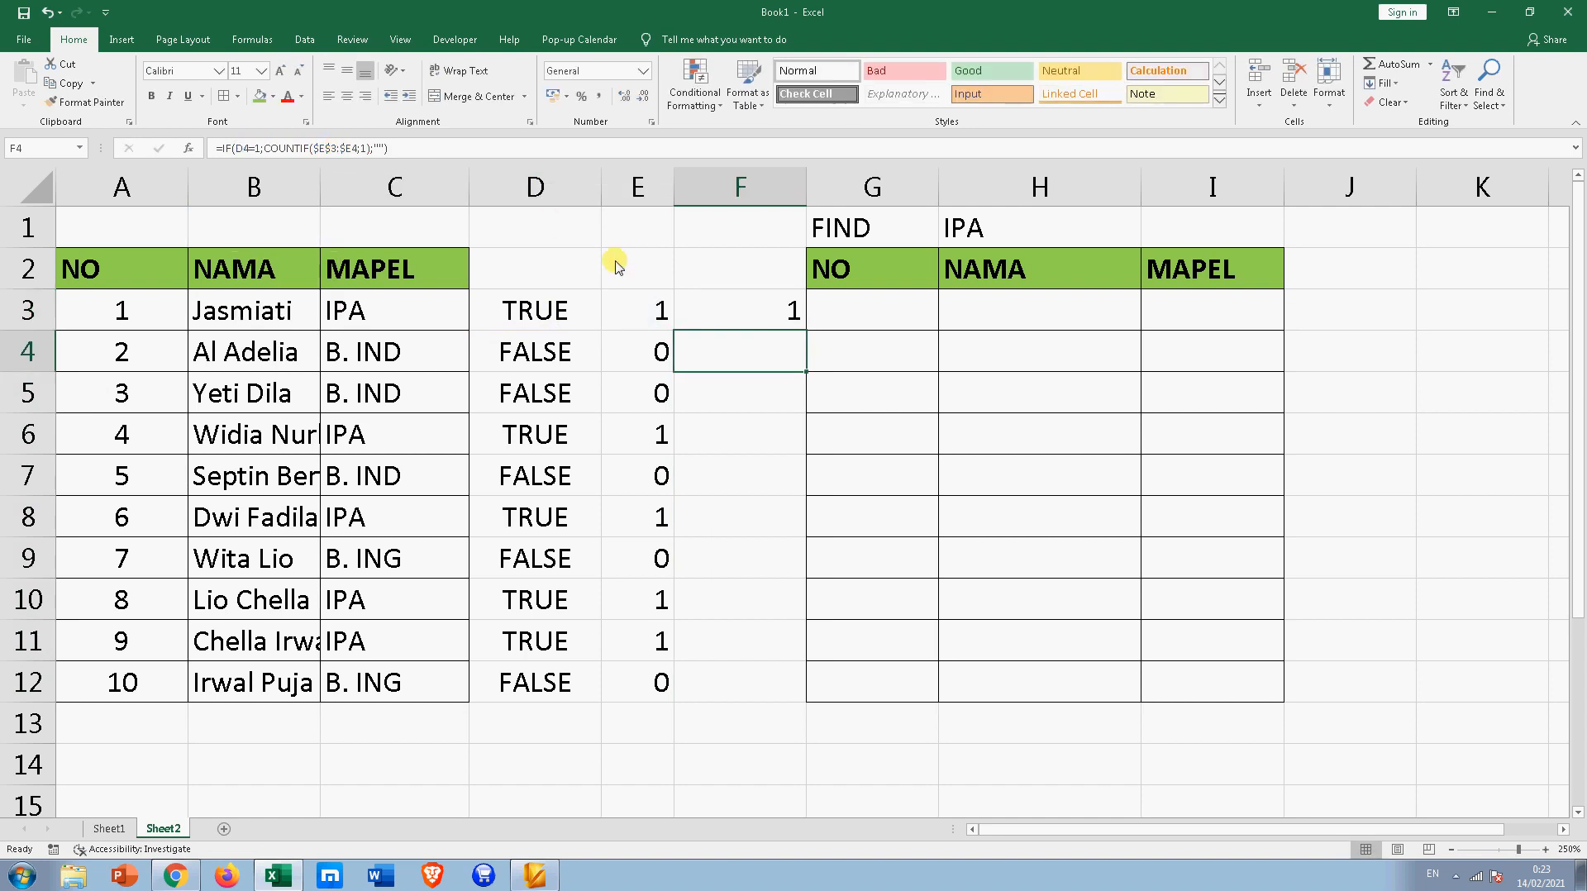
Fill the corrected formula from F3 down to F12 and narrow column F to fit its single digits
left_click(717, 308)
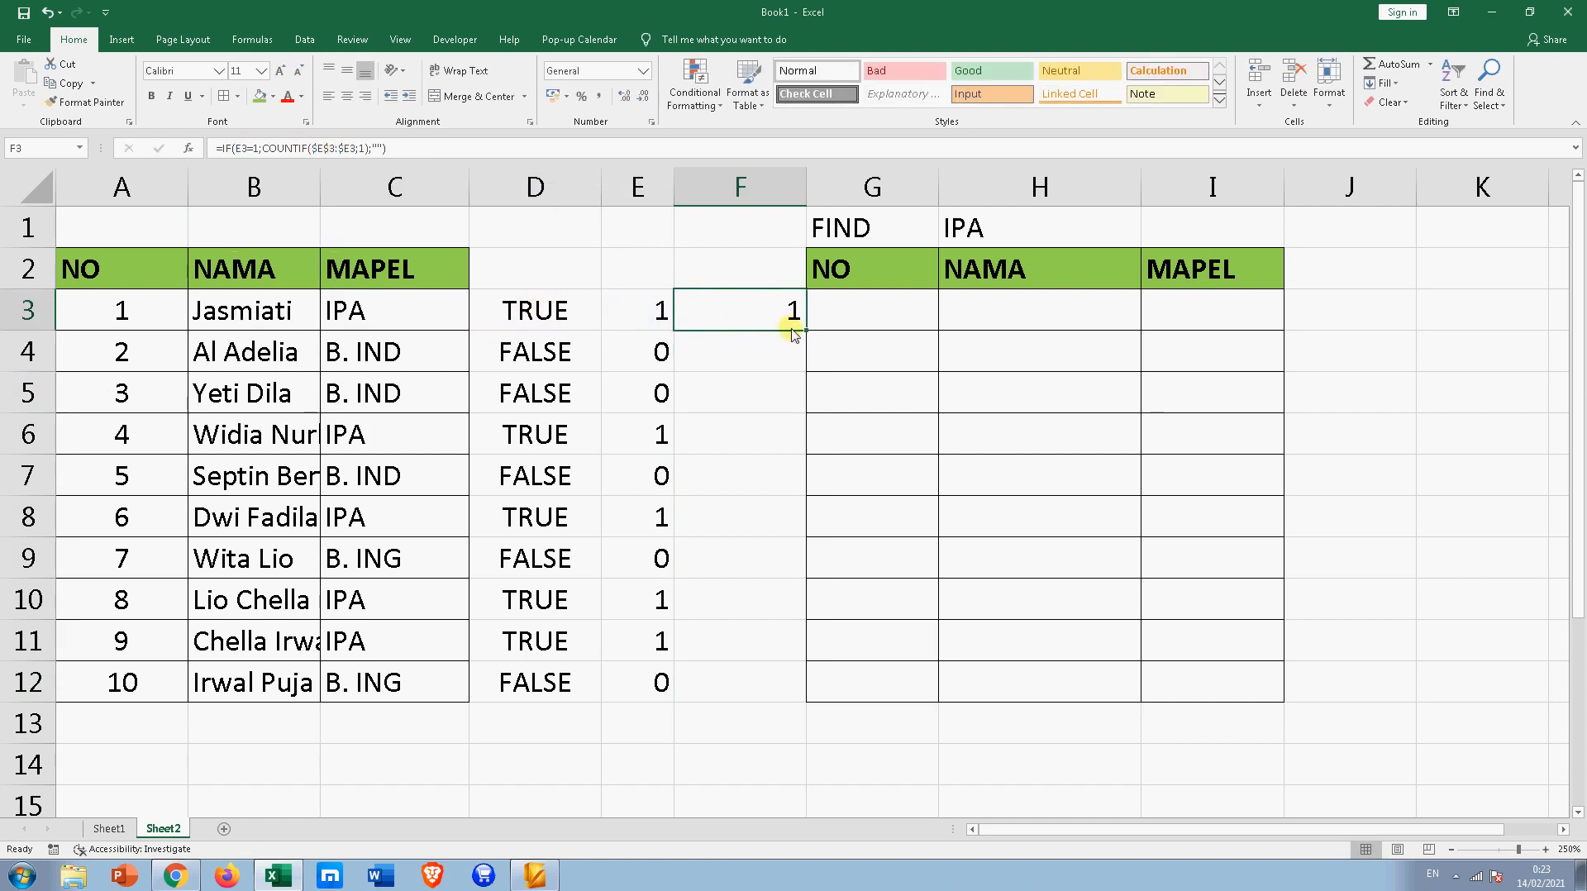
left_click_drag(806, 329, 786, 686)
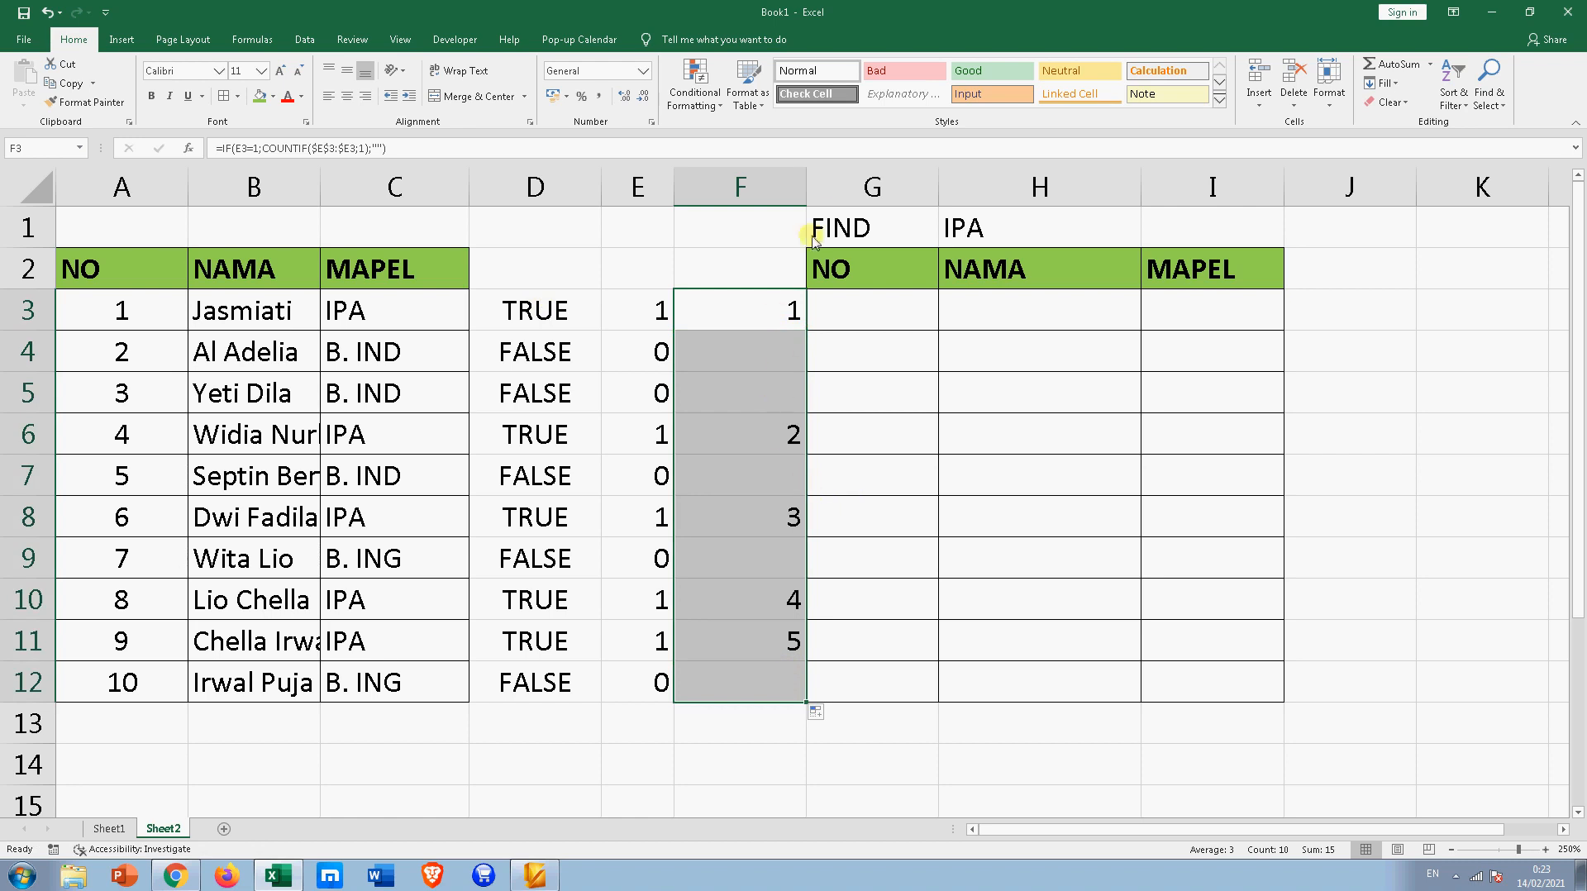
left_click_drag(806, 184, 735, 184)
Examine the match numbers in column F beside the rows flagged 1, and select I3, the first MAPEL result cell
left_click(659, 317)
left_click(701, 318)
left_click(702, 434)
left_click(722, 519)
left_click(718, 599)
left_click(716, 642)
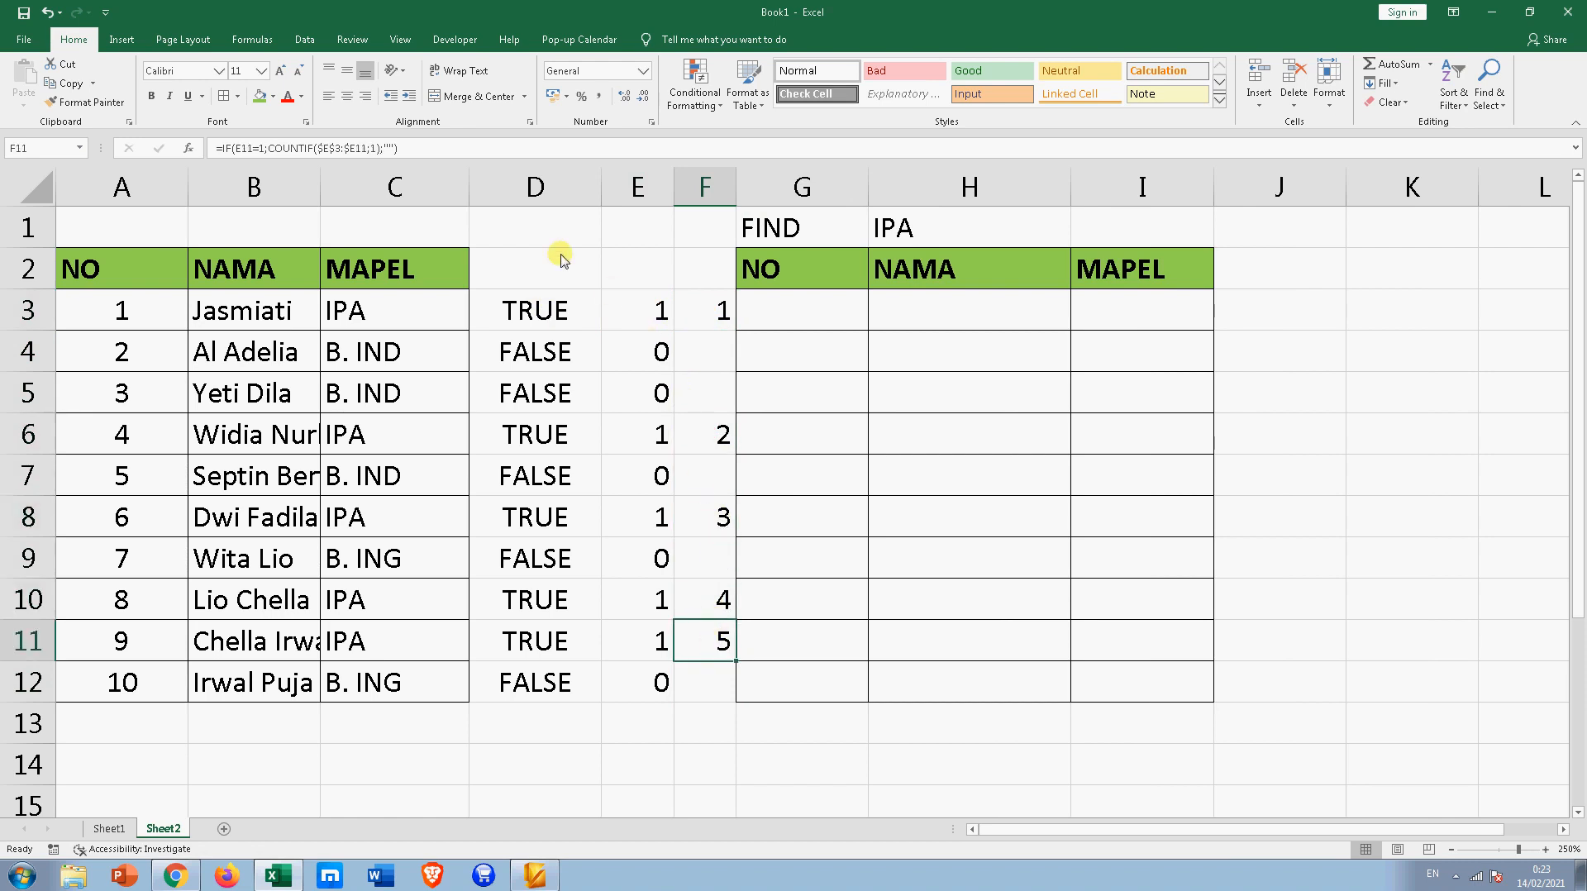
left_click(1112, 318)
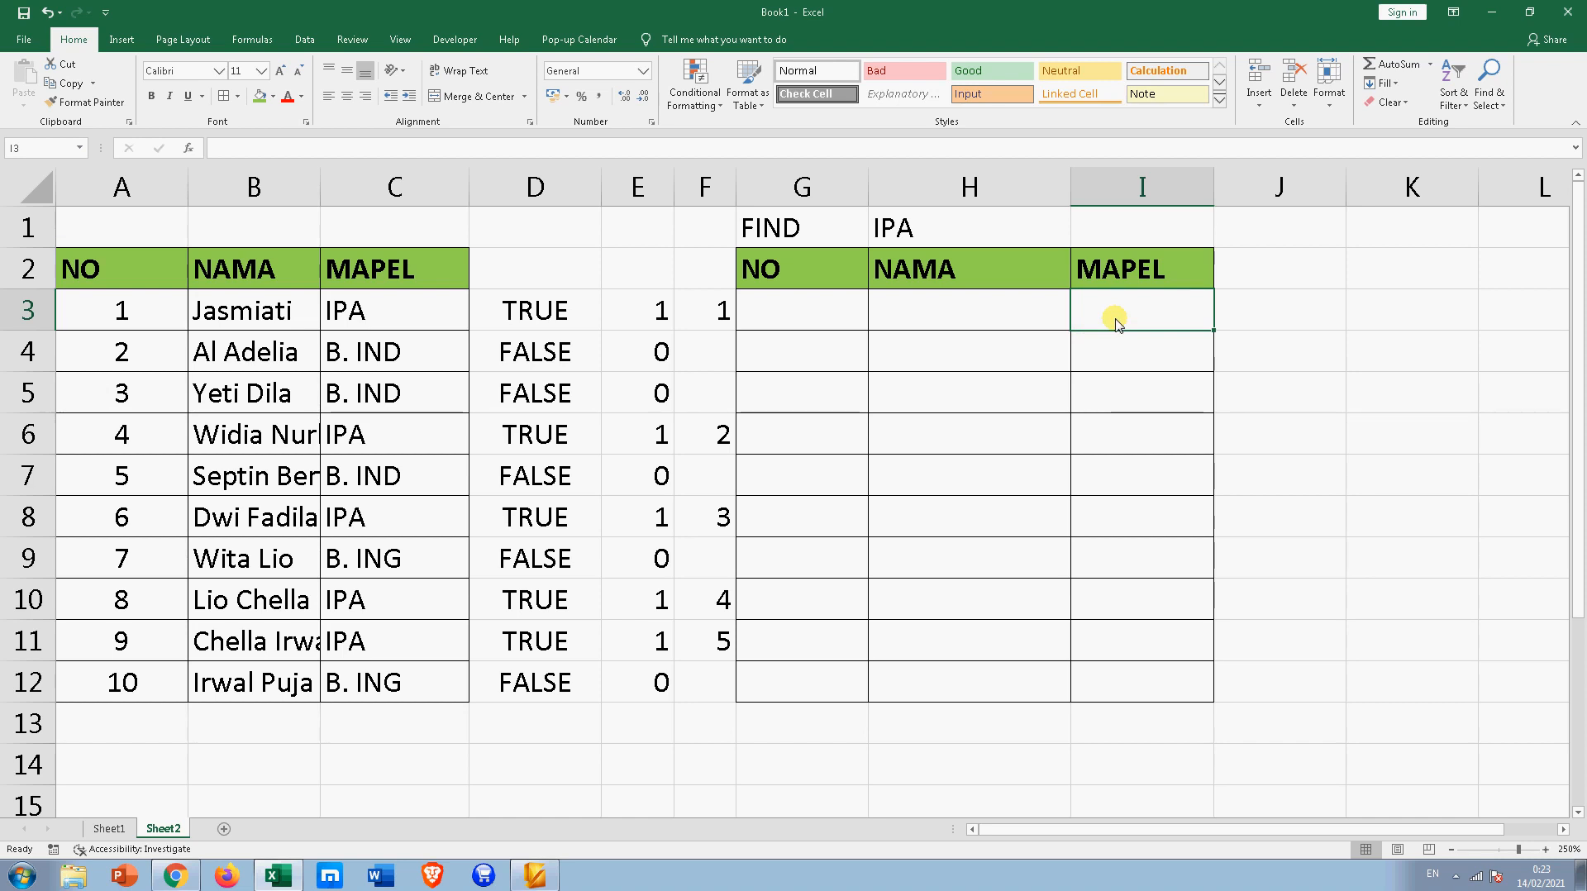
type("IFERR")
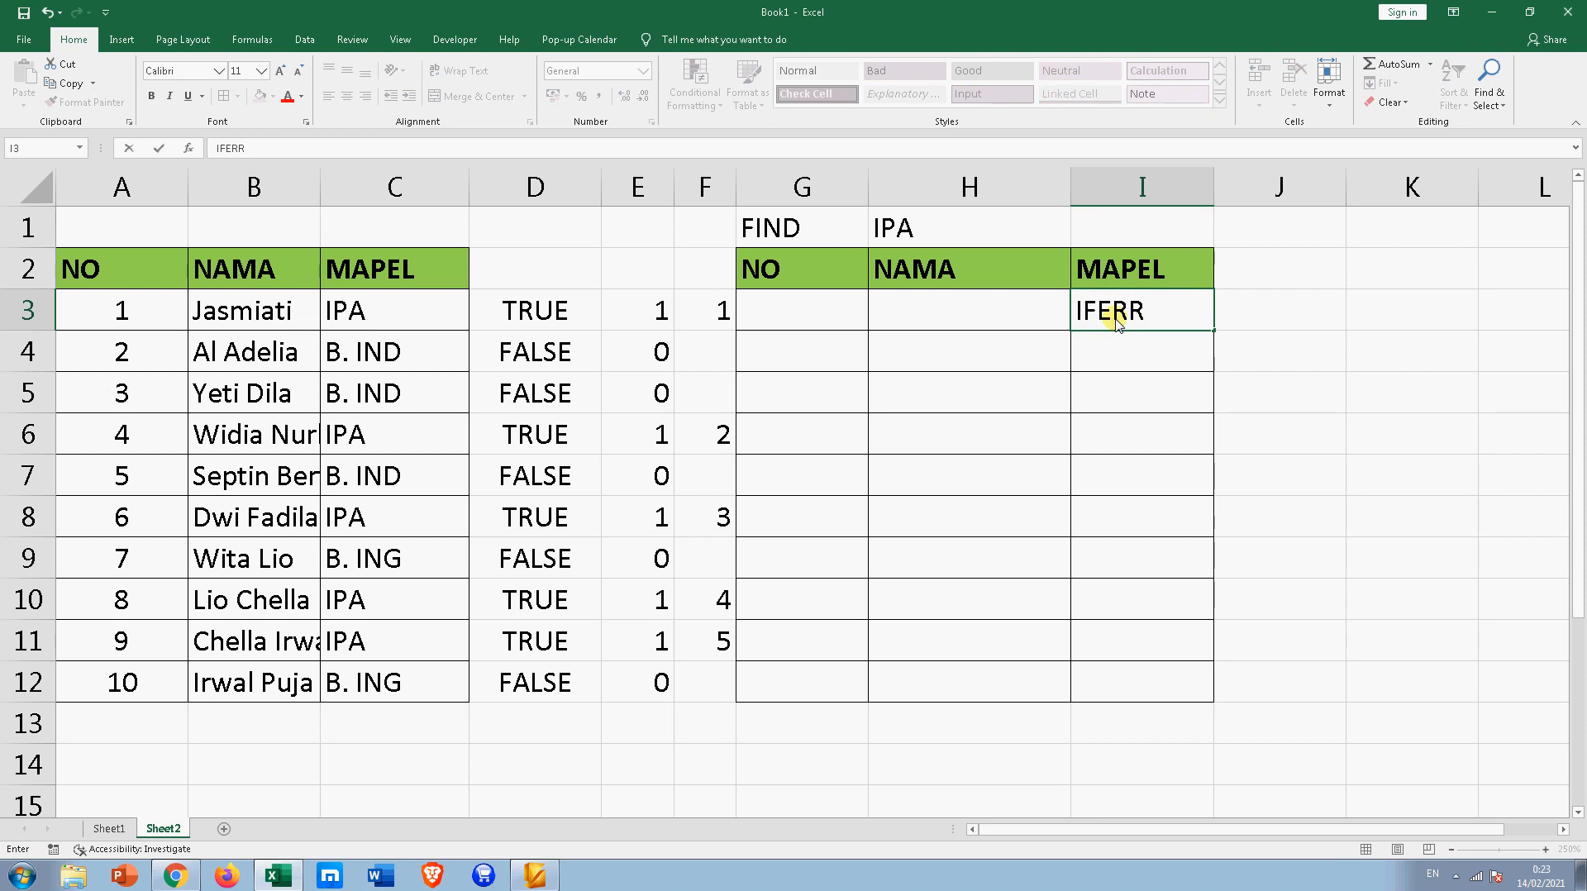
key("BackSpace")
key("BackSpace")
key("BackSpace")
key("BackSpace")
key("BackSpace")
Begin a formula in I3 that wraps INDEX over the absolute MAPEL range in IFERROR: =IFERROR(INDEX($C$3:$C$12
type("=")
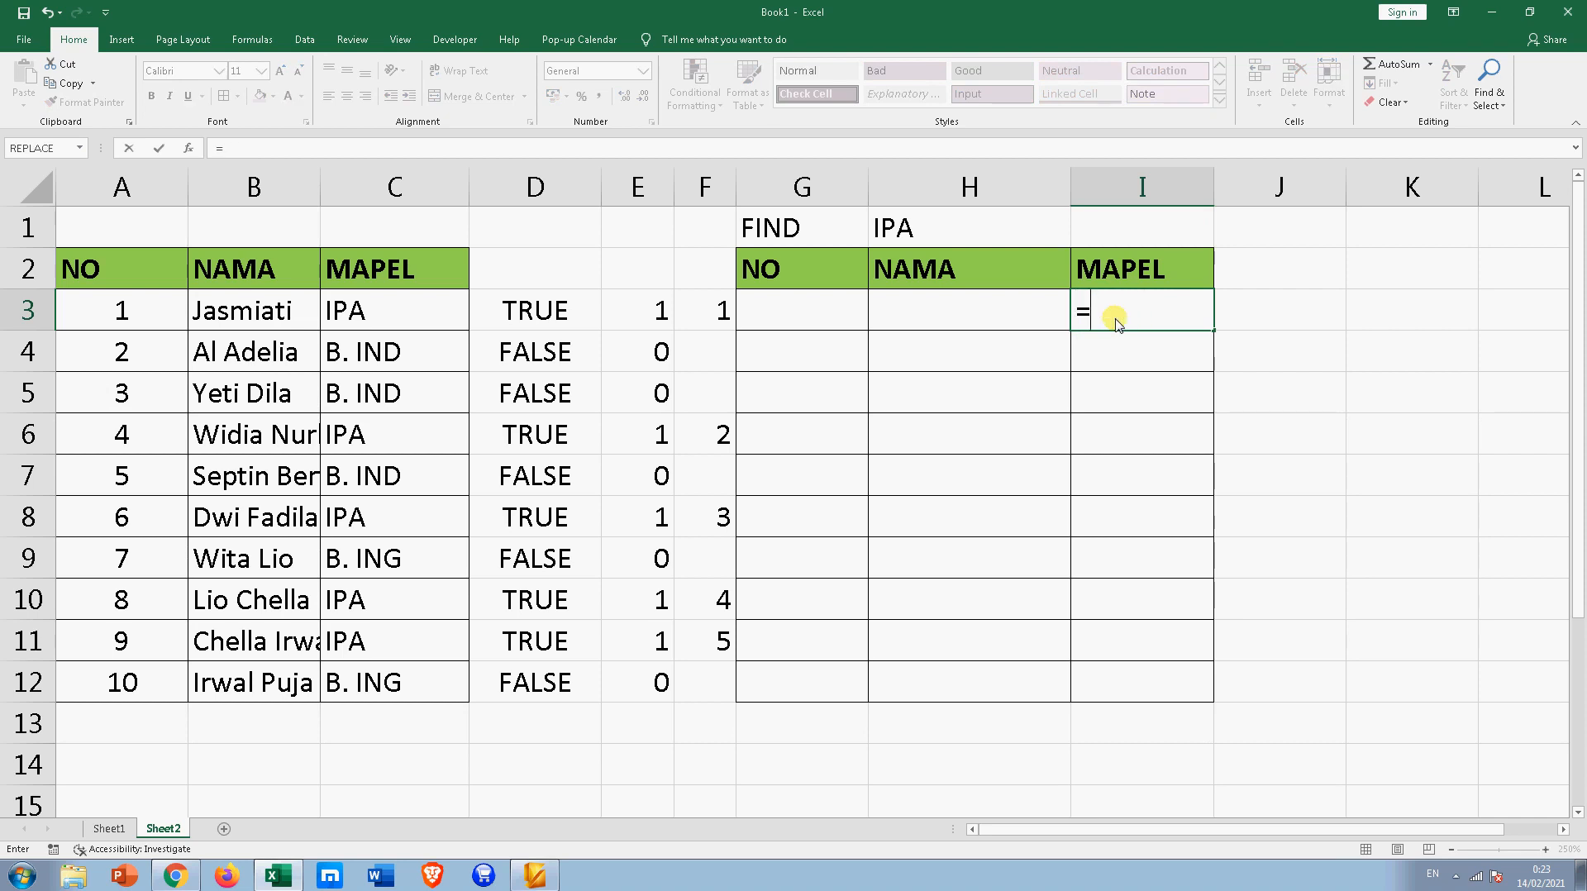
type("IFER")
key("Tab")
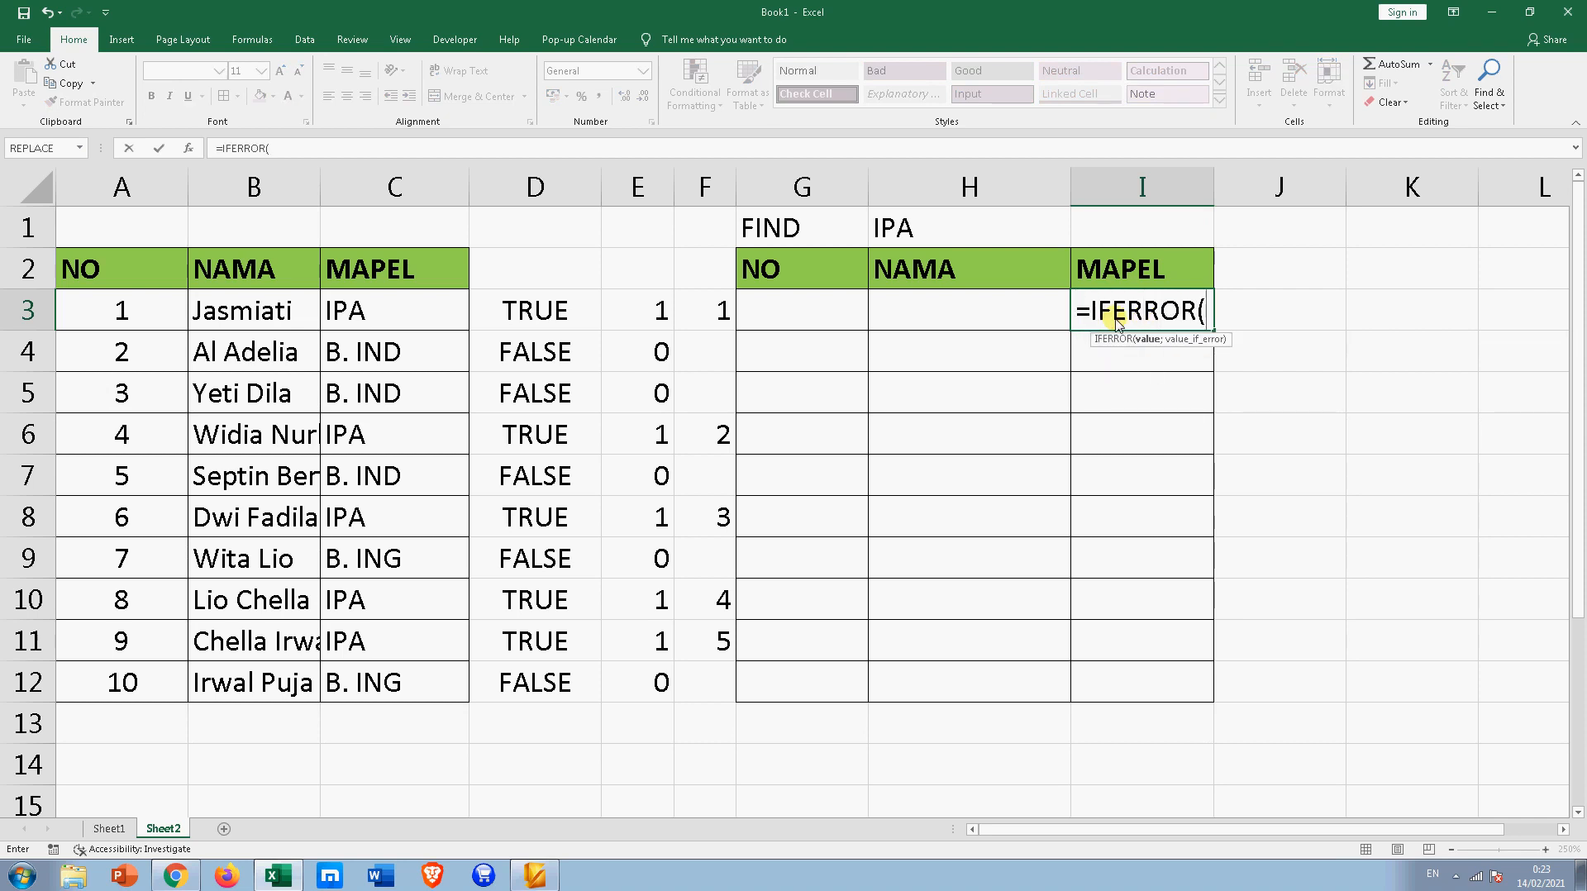
type("INDE")
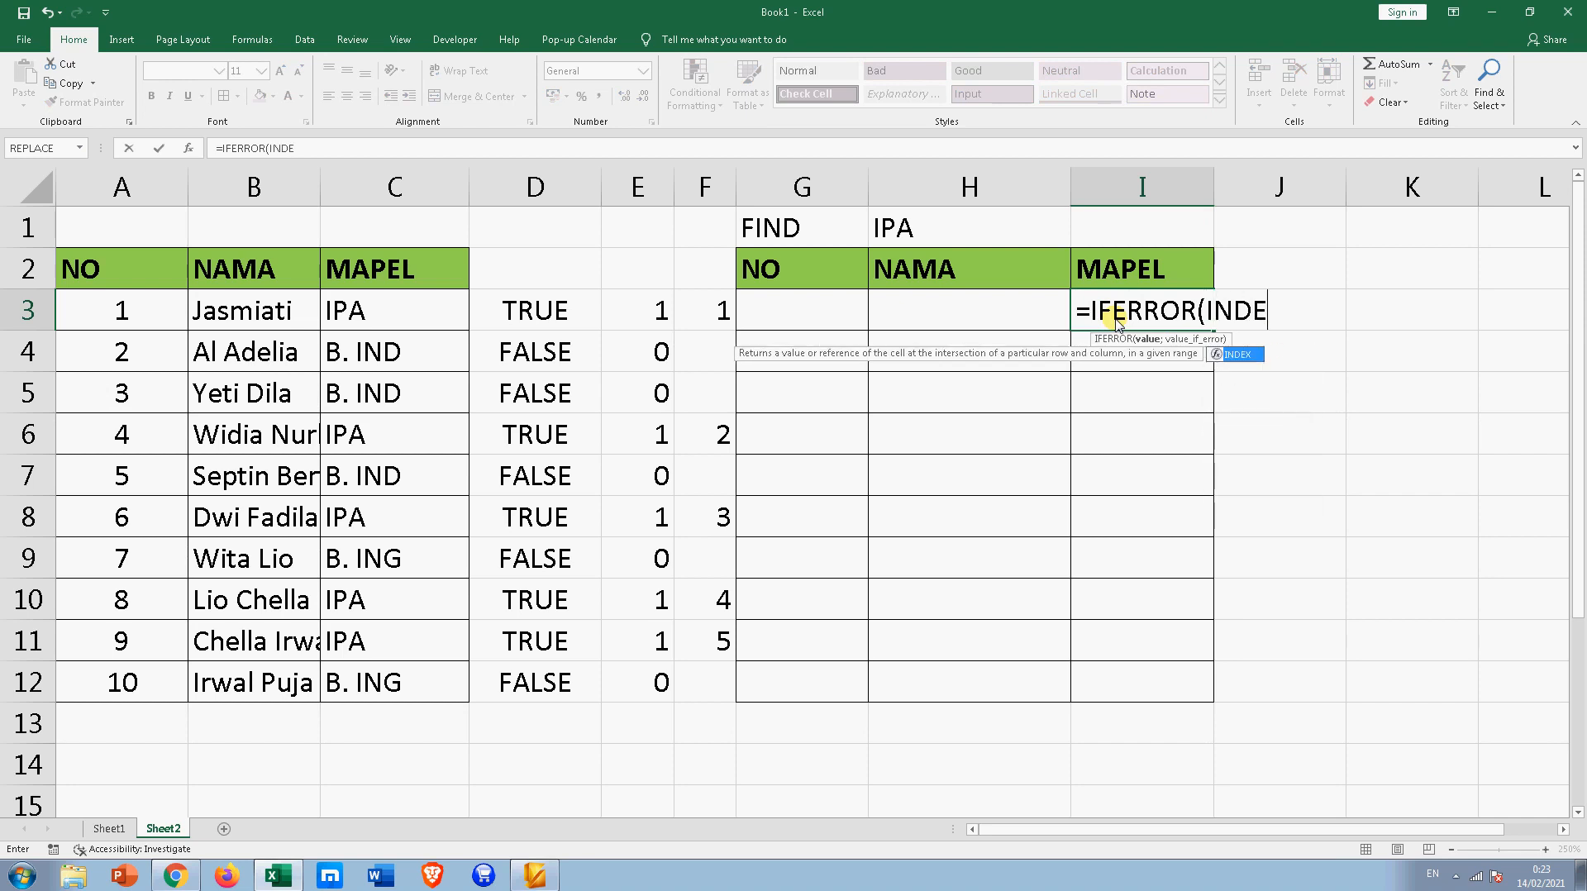
key("Tab")
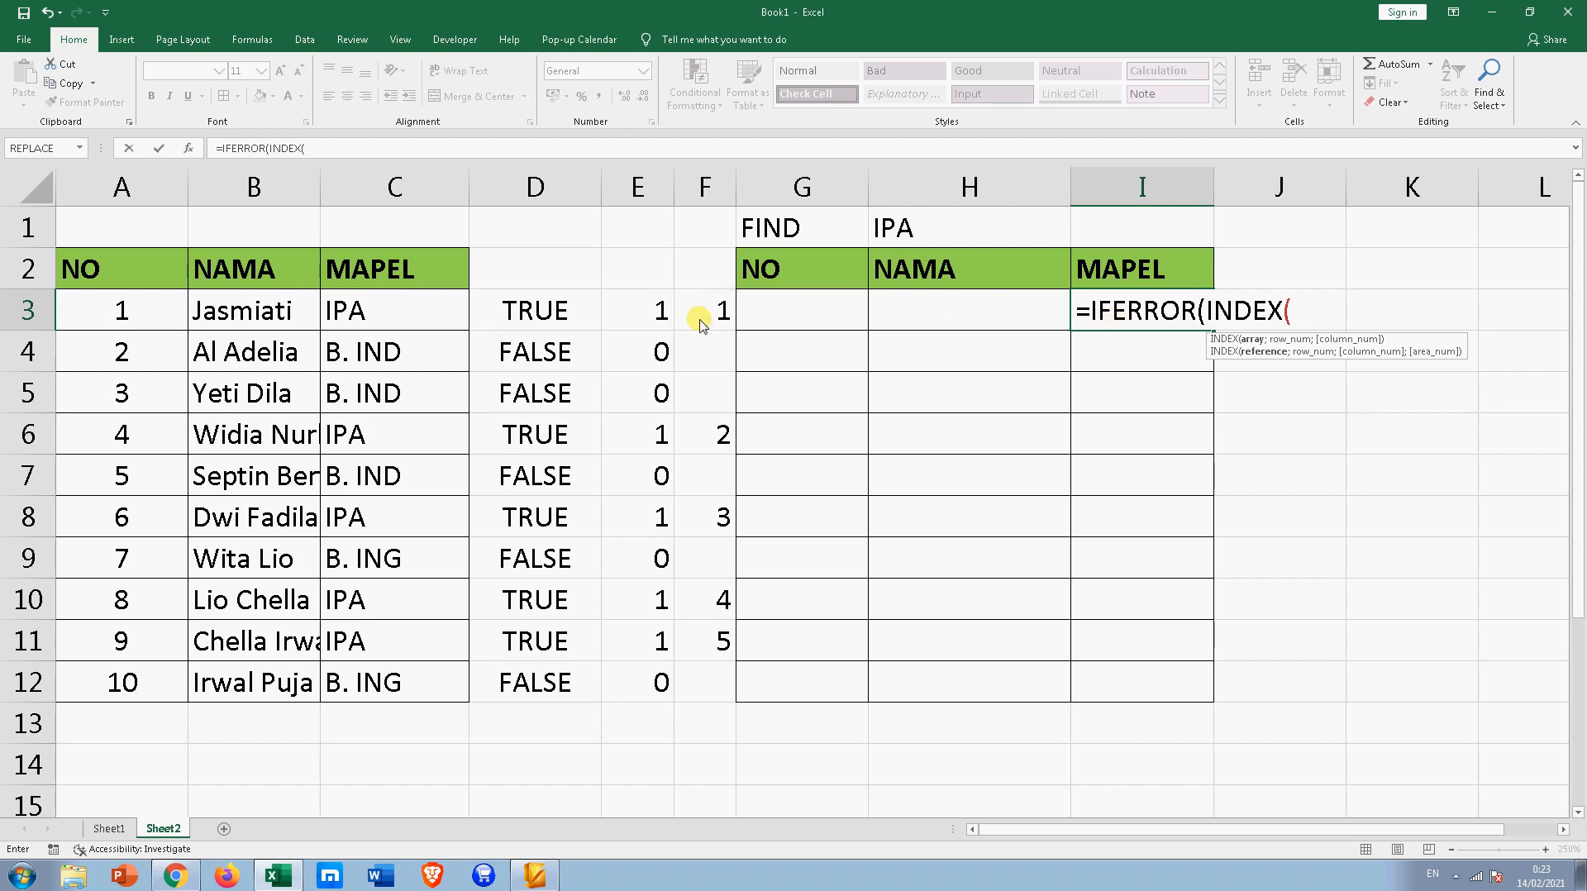
left_click(411, 318)
left_click_drag(411, 319, 381, 683)
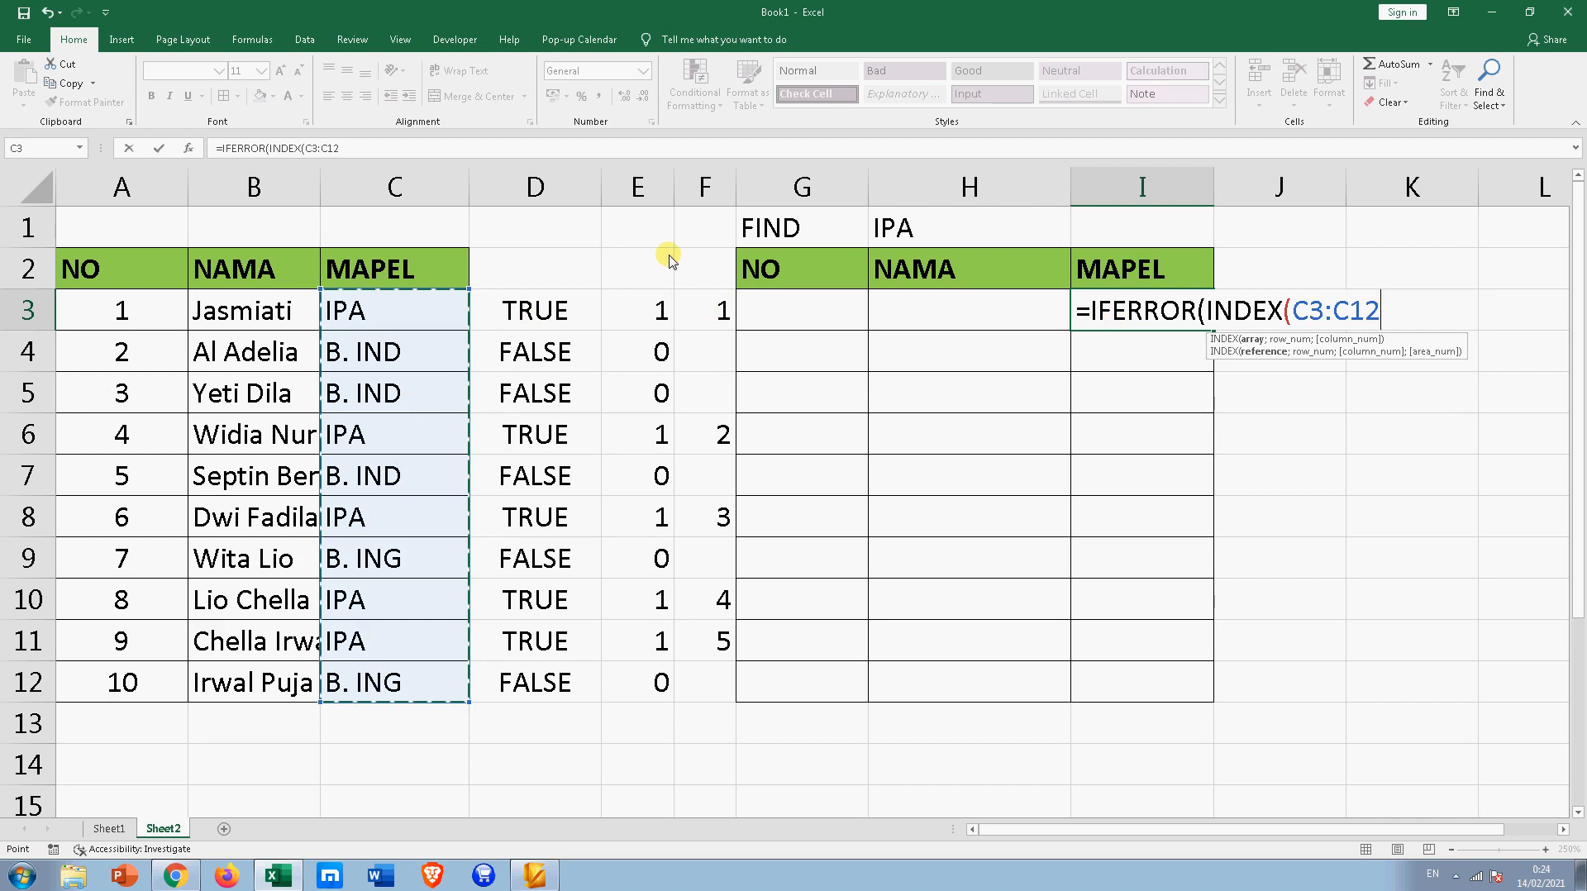
key("F4")
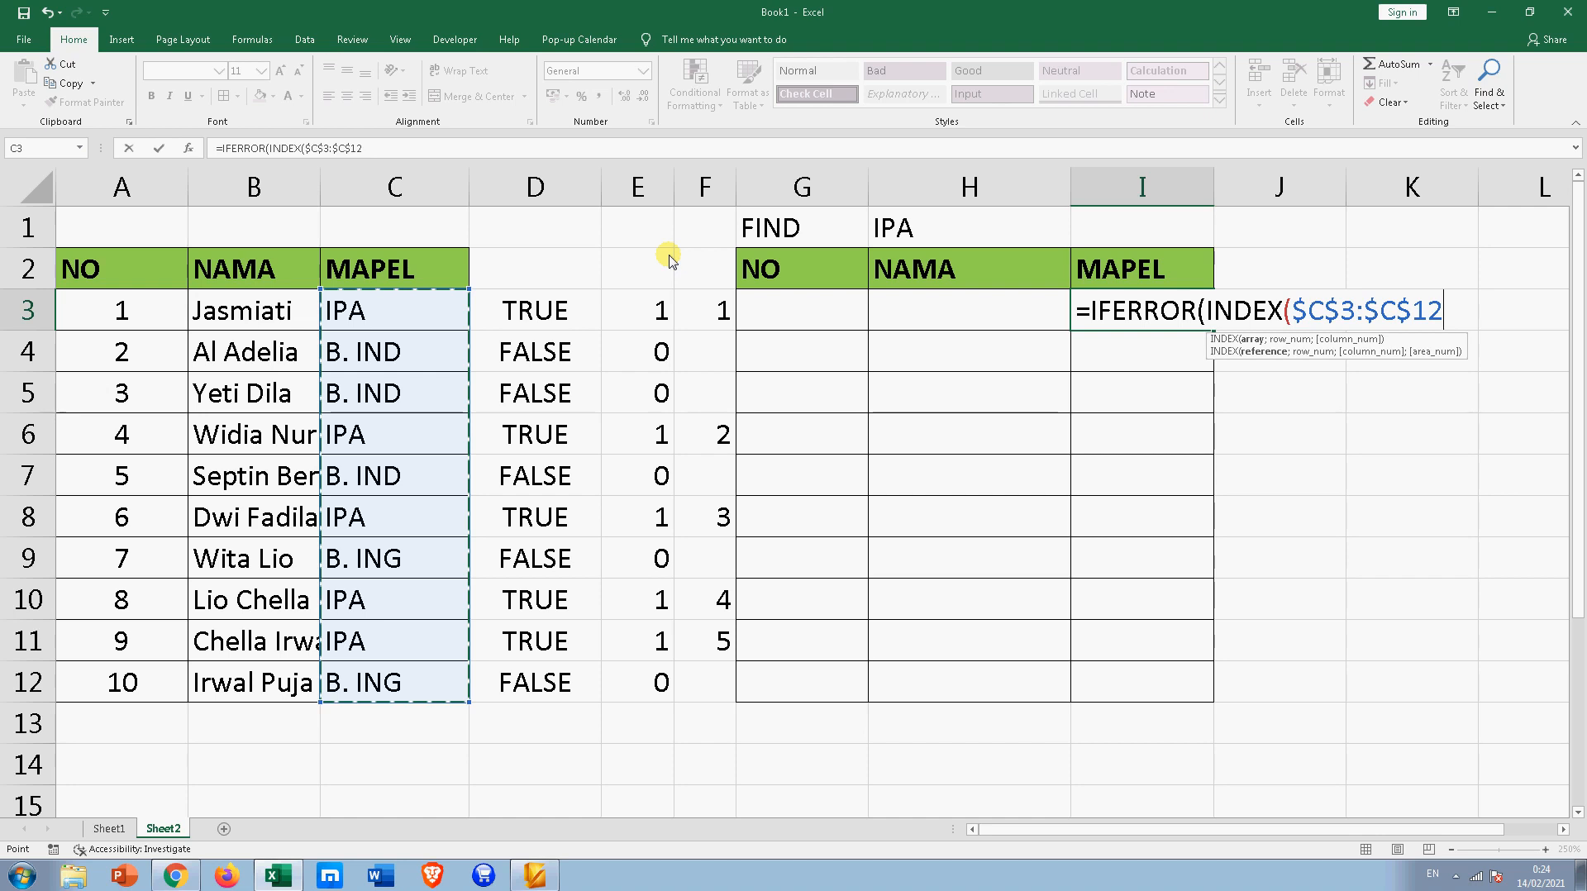
Nest MATCH as the INDEX row number, with ROW over F3:F3 as its lookup value: ;MATCH(ROW(F3:F3
type(";MA")
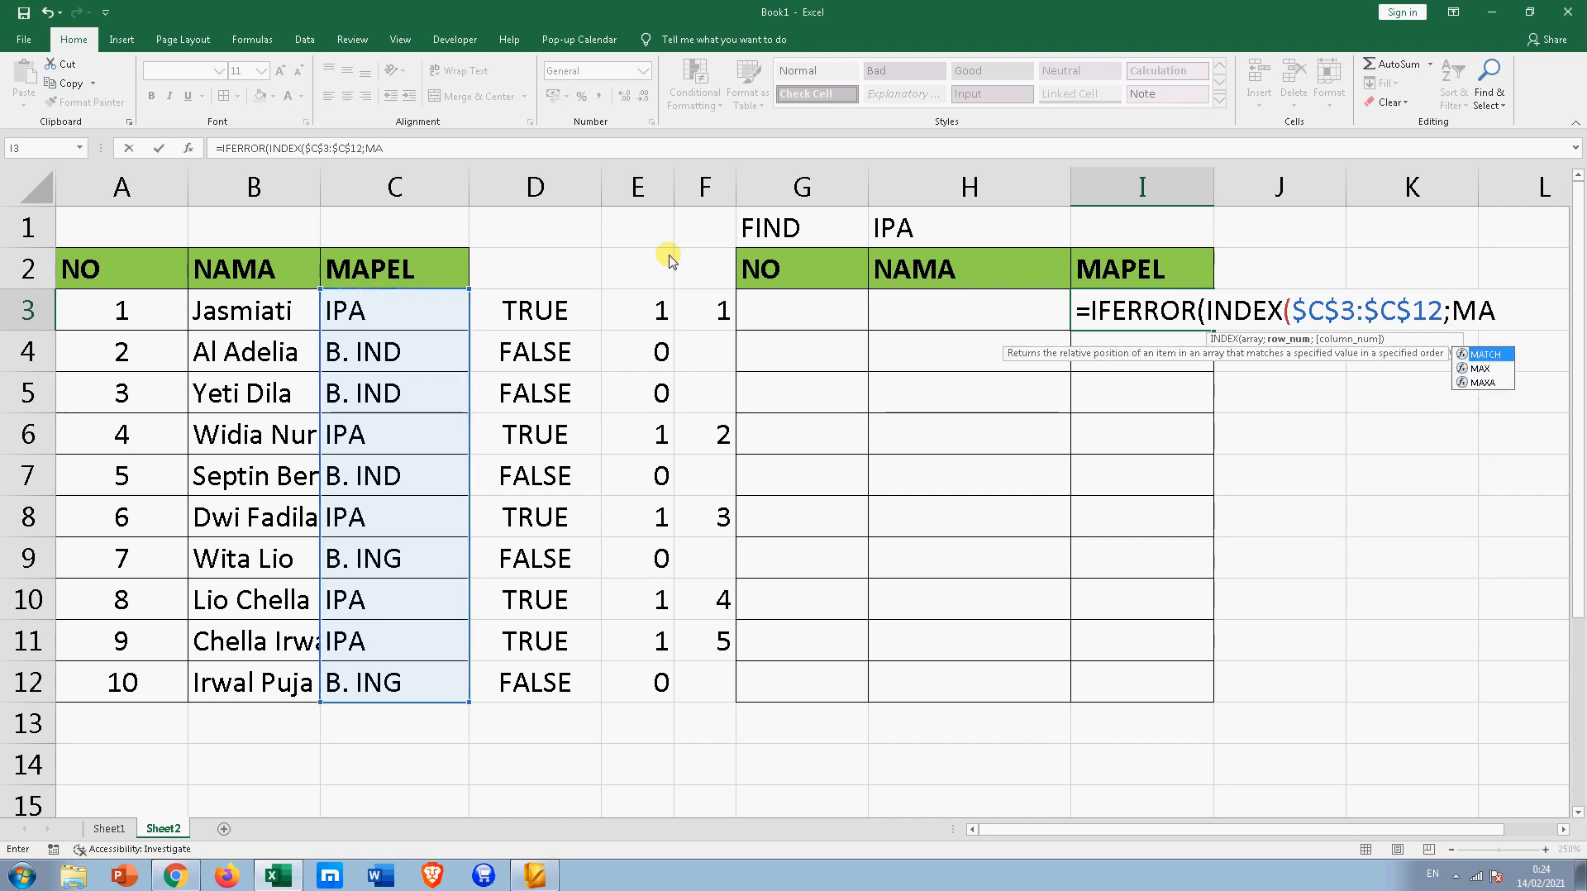
key("Tab")
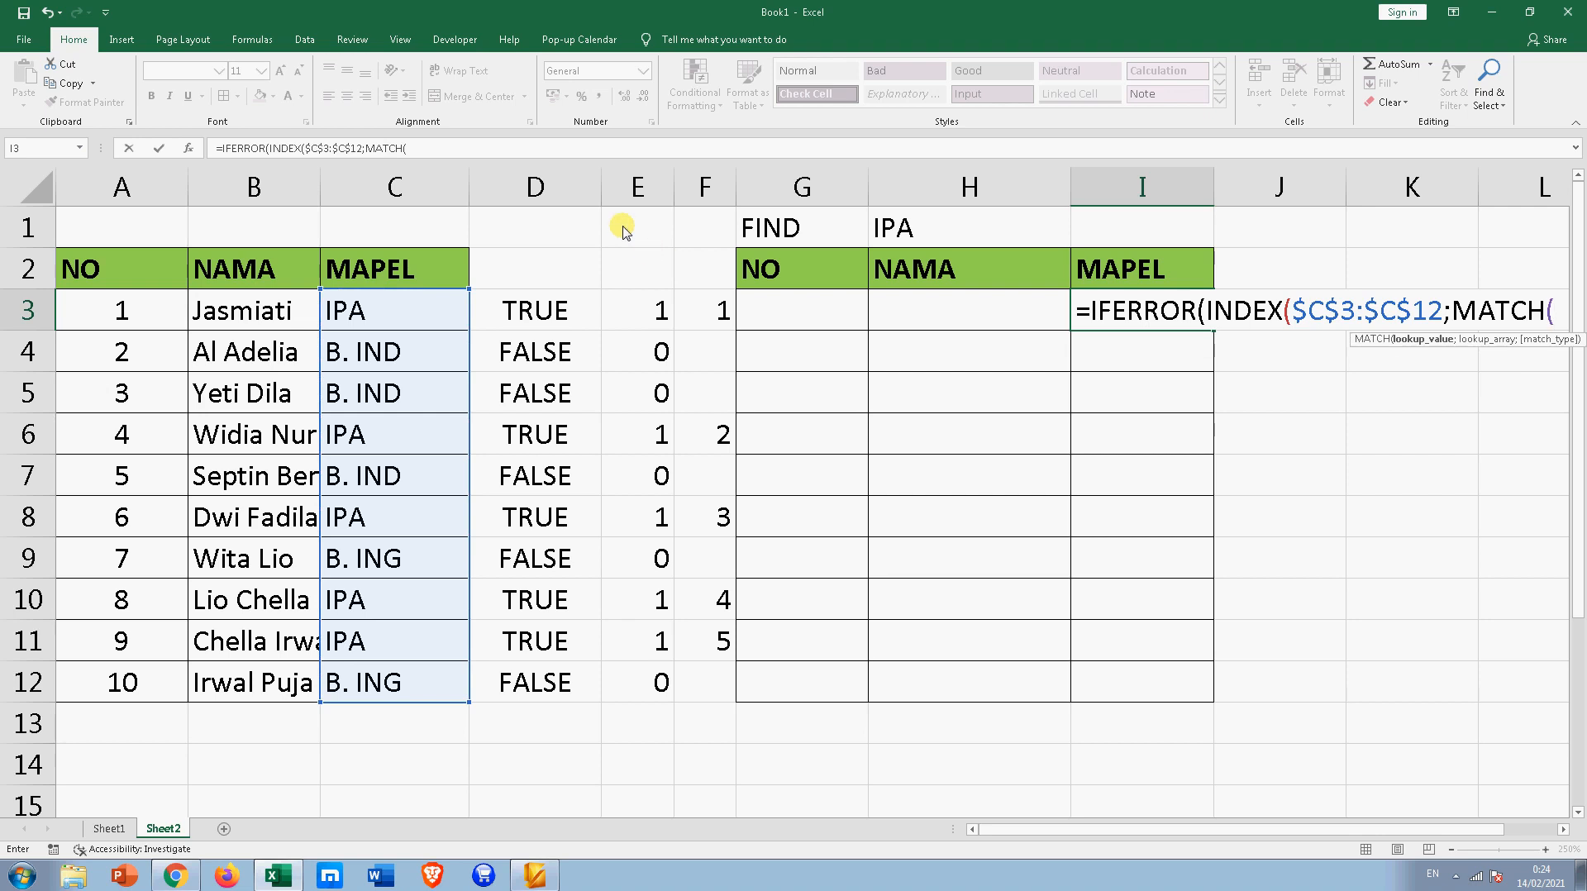
type("ROW(")
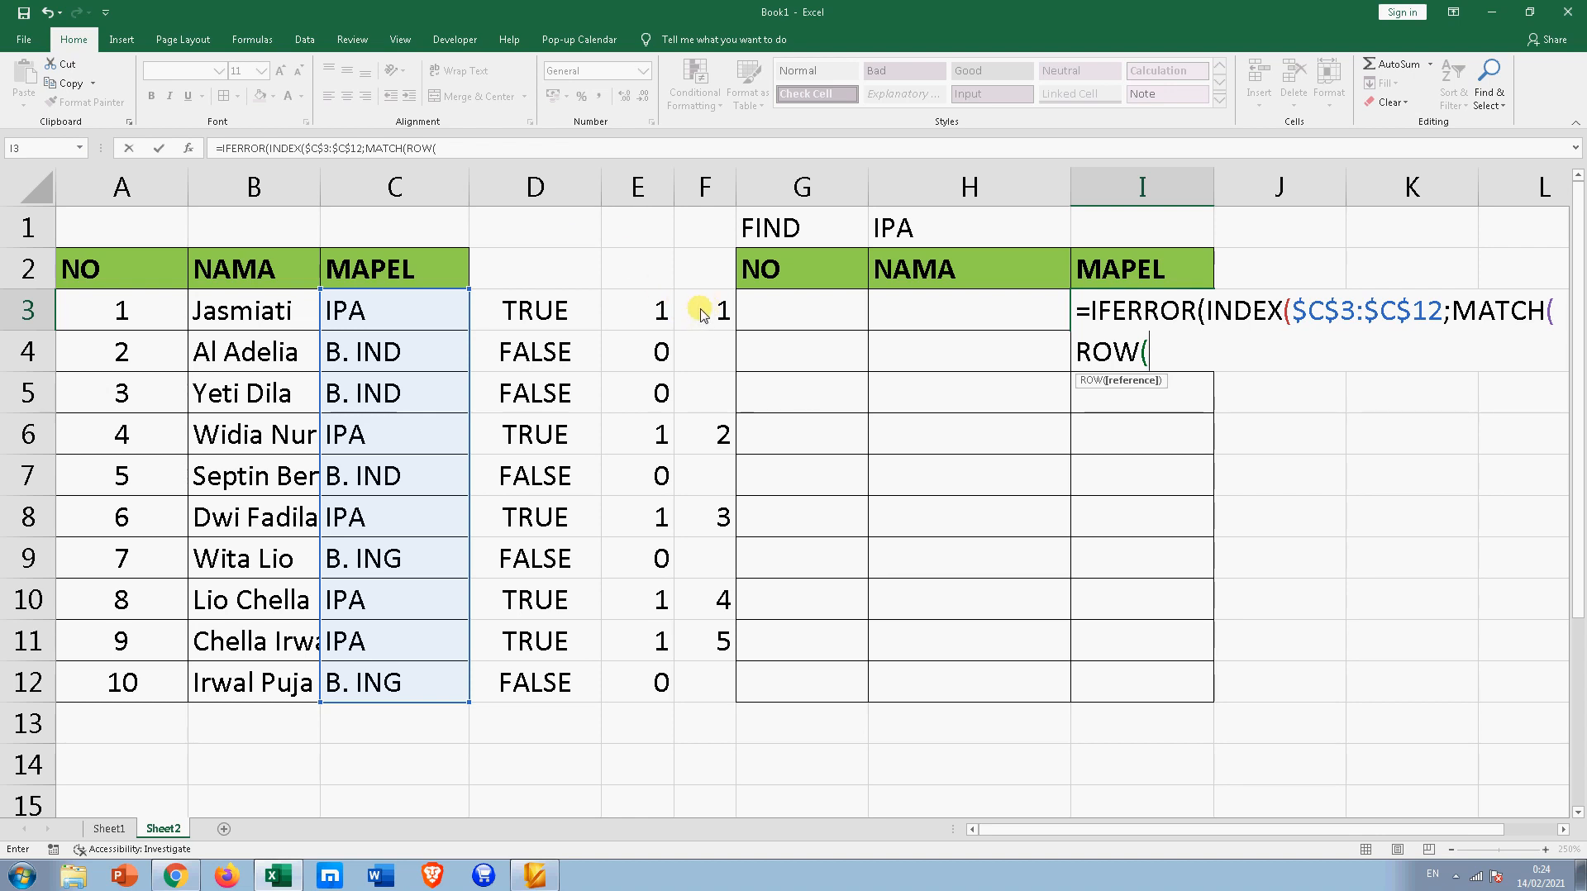
mouse_move(701, 312)
left_mouse_down()
mouse_move(695, 563)
mouse_move(747, 379)
mouse_move(711, 322)
left_mouse_up()
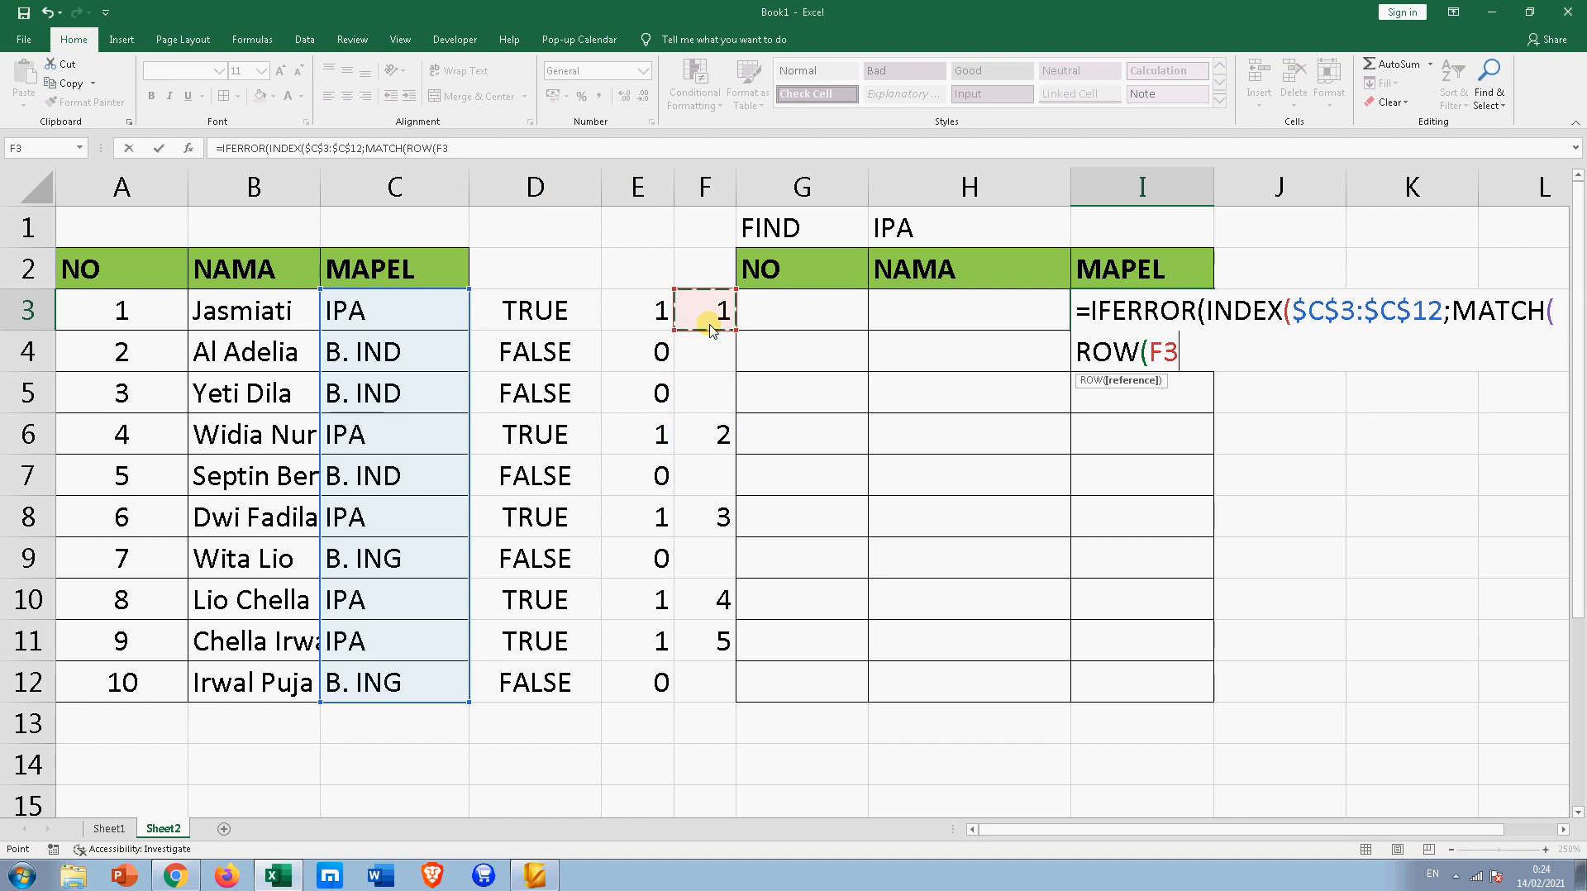
type(";")
key("BackSpace")
type(":")
left_click(710, 326)
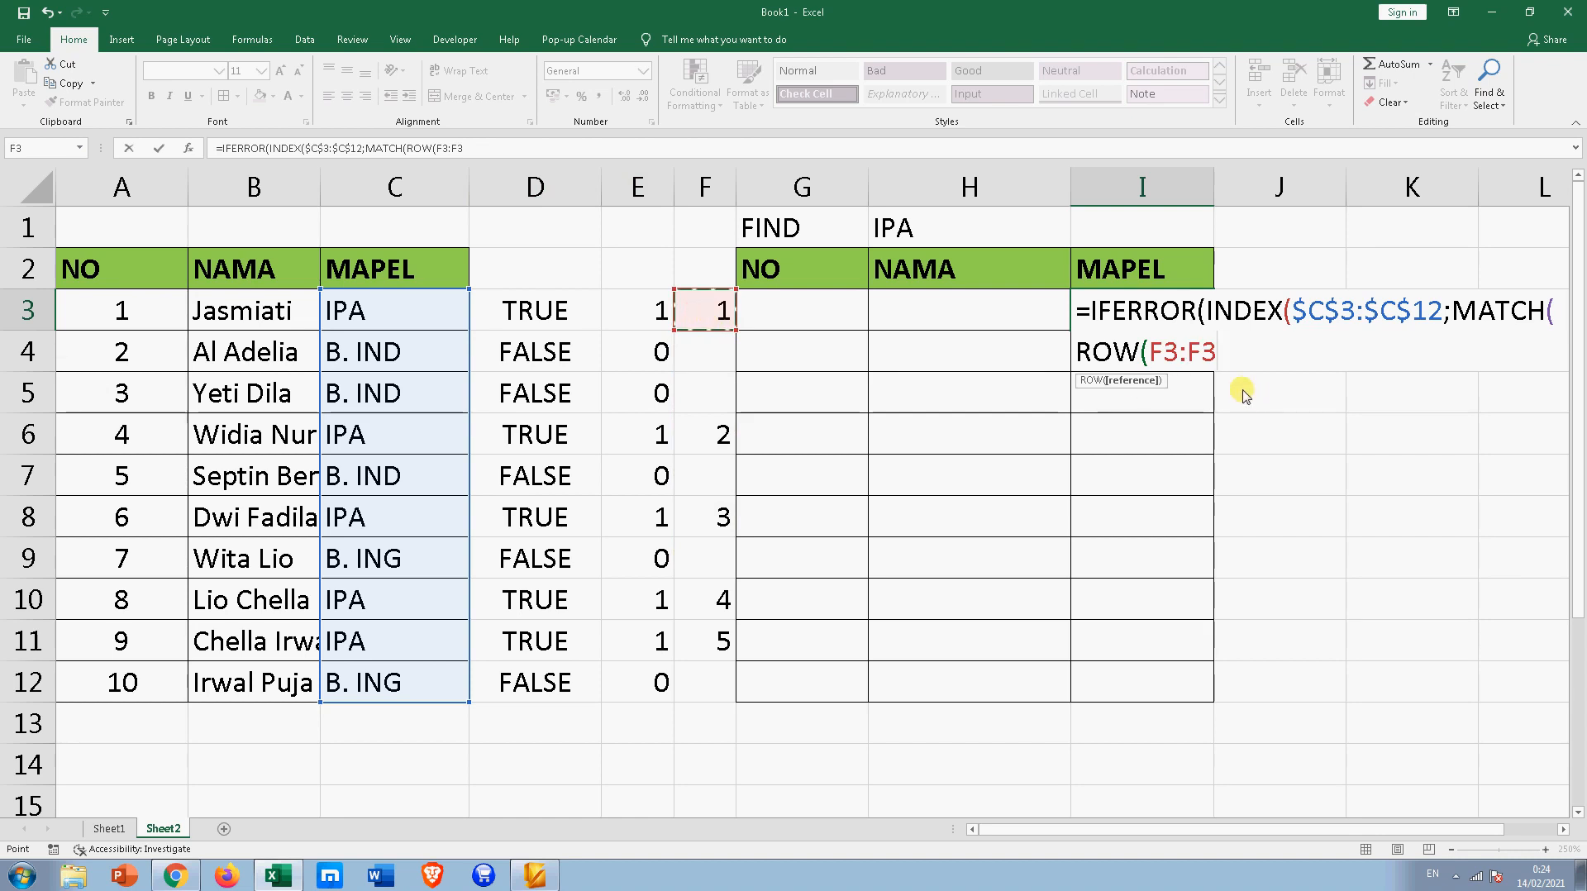
Anchor the ROW range in the I3 formula as $F$3:$F3
left_click(1165, 361)
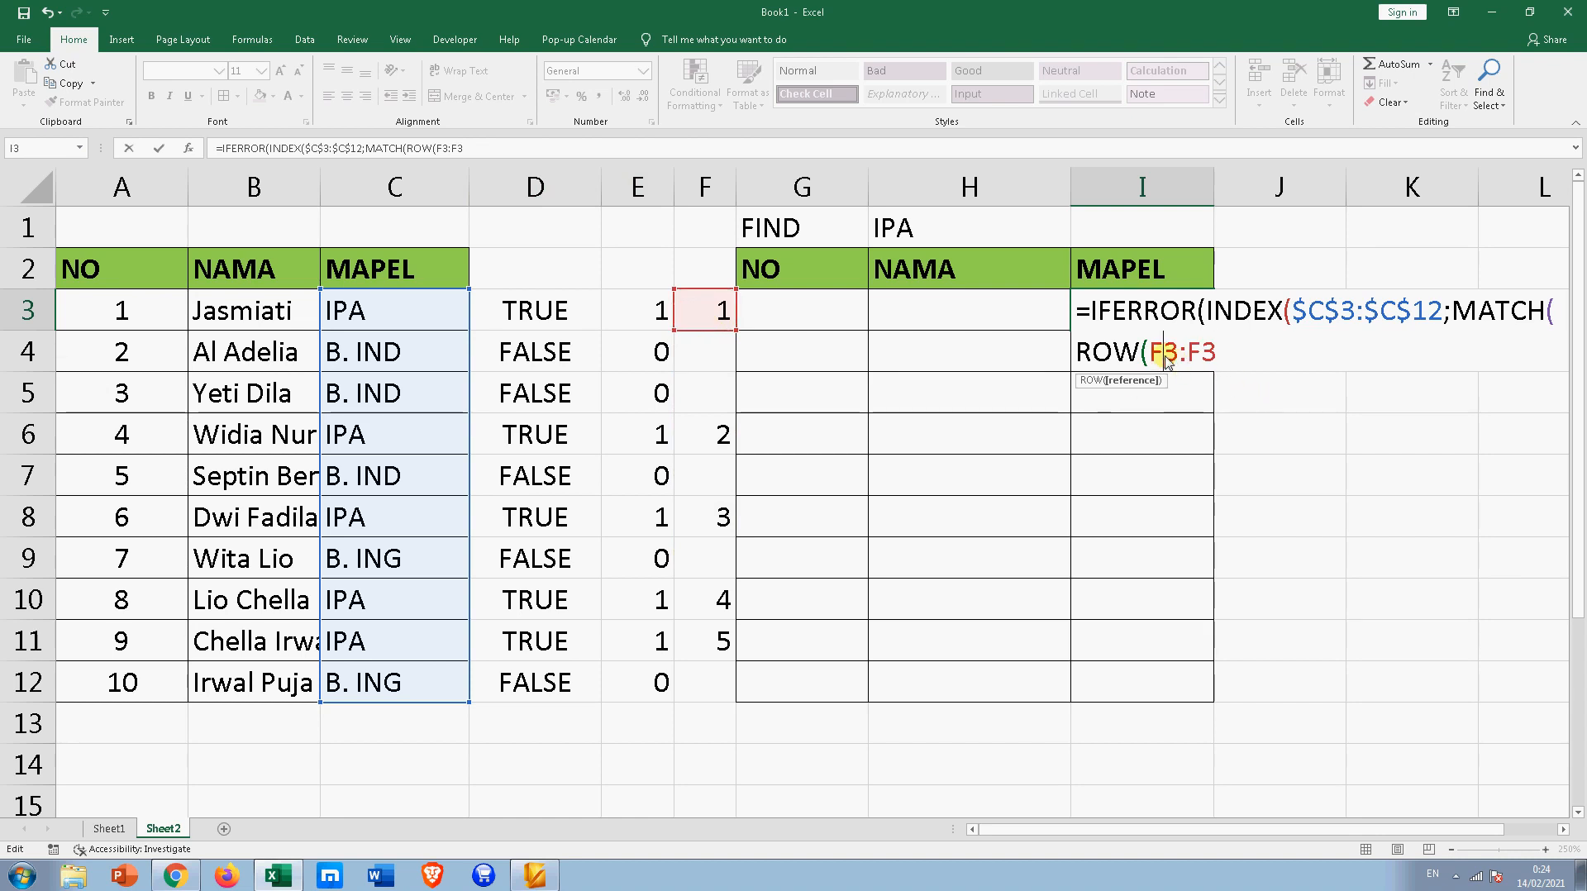
key("F4")
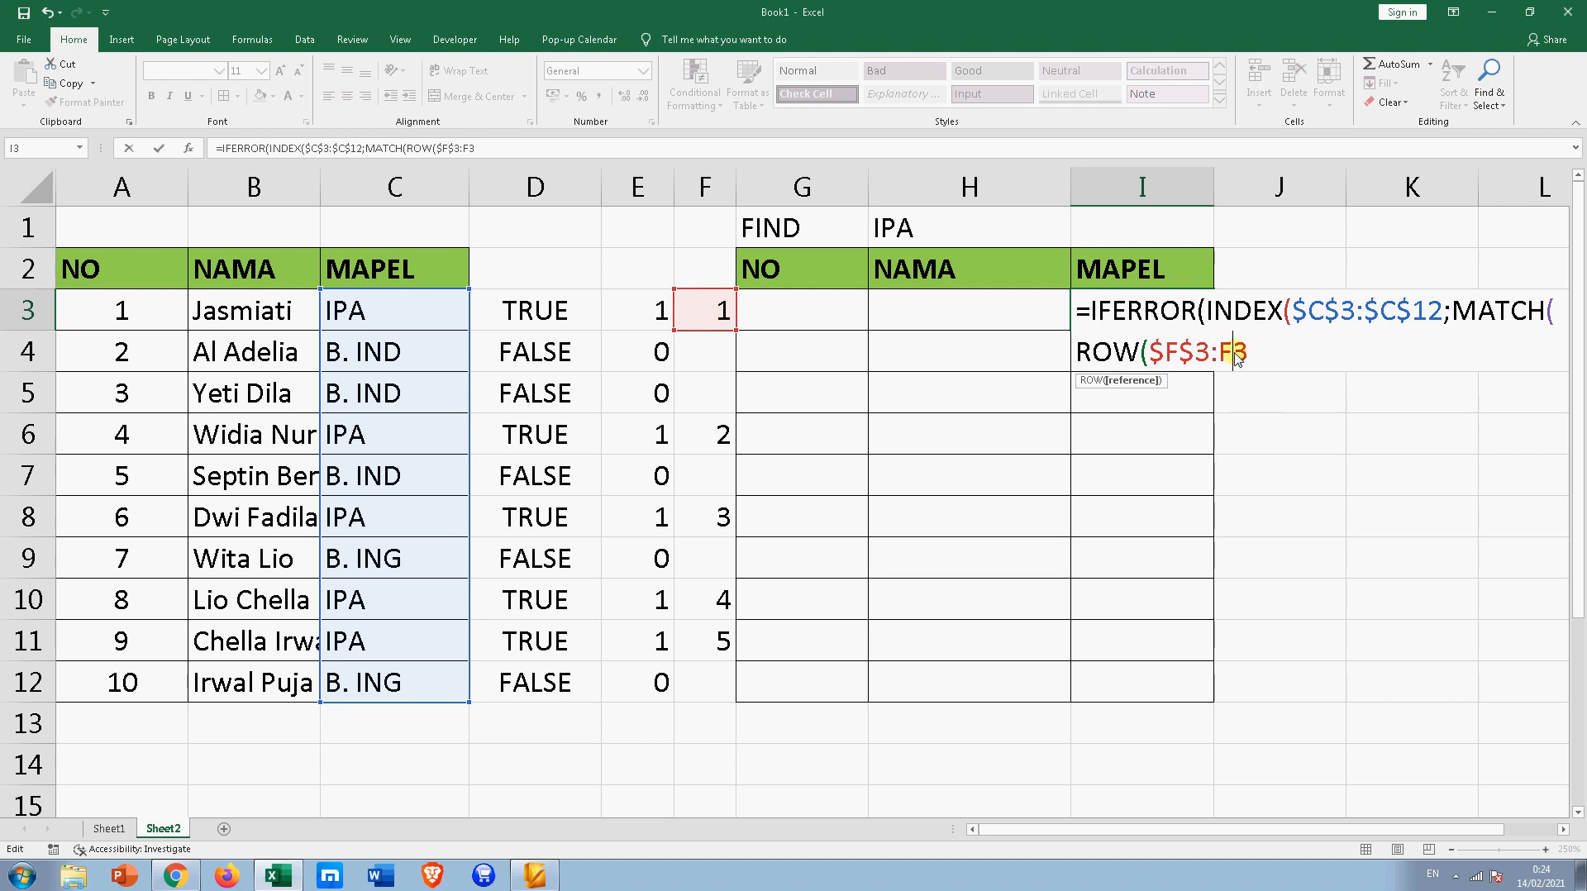
key("F4")
key("F4")
key("F4")
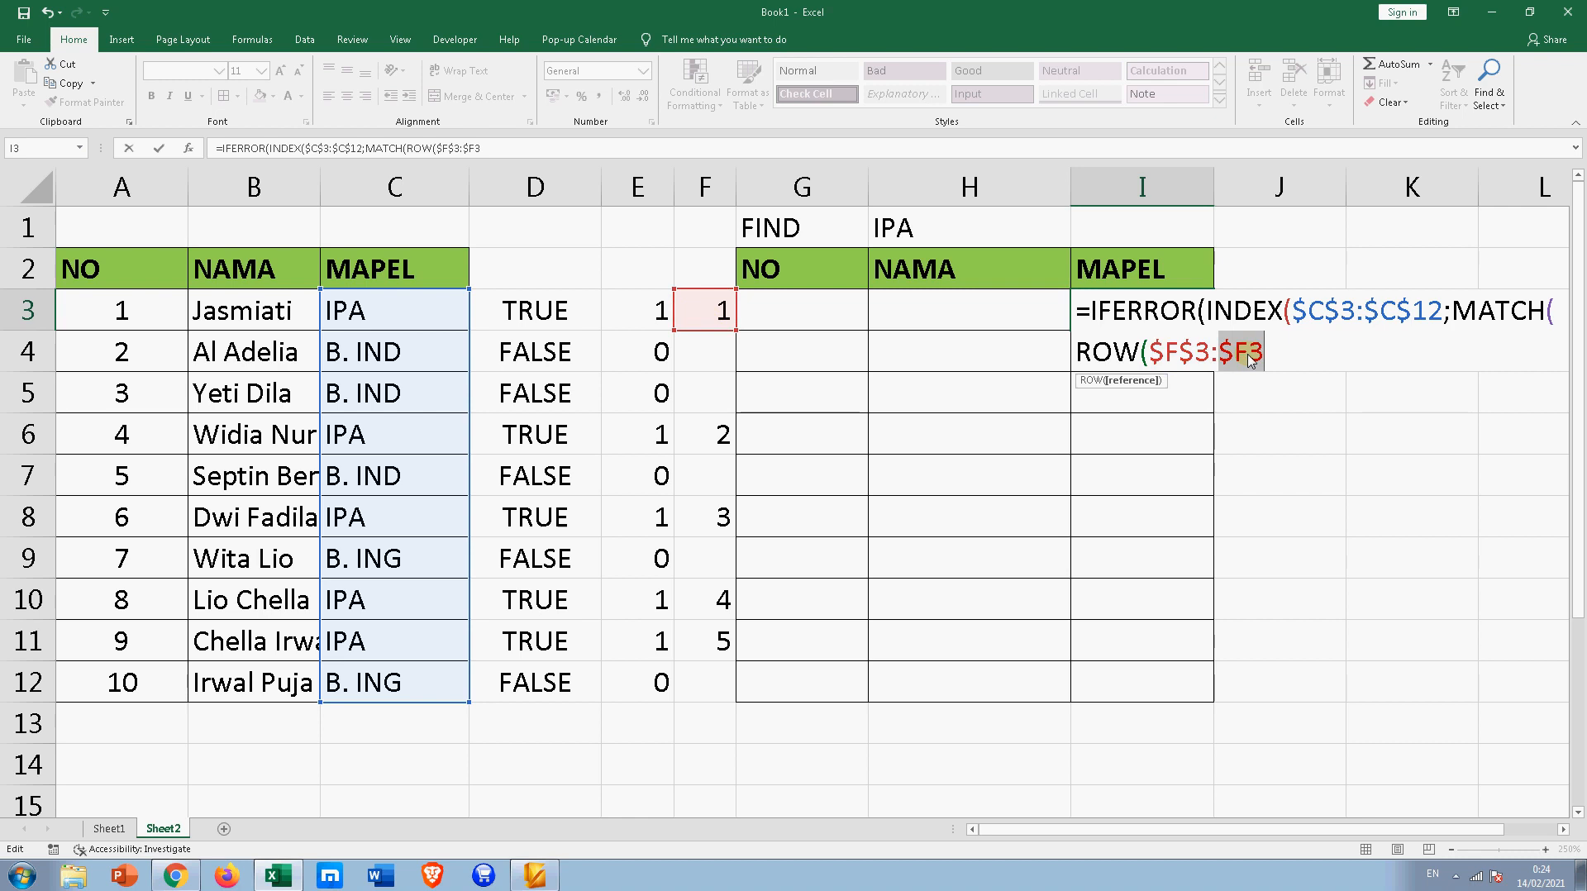
Change ROW to ROWS in the I3 formula, clear its range's second reference, and close the parenthesis: ROWS($F$3:)
key("BackSpace")
type(")")
left_click(1148, 352)
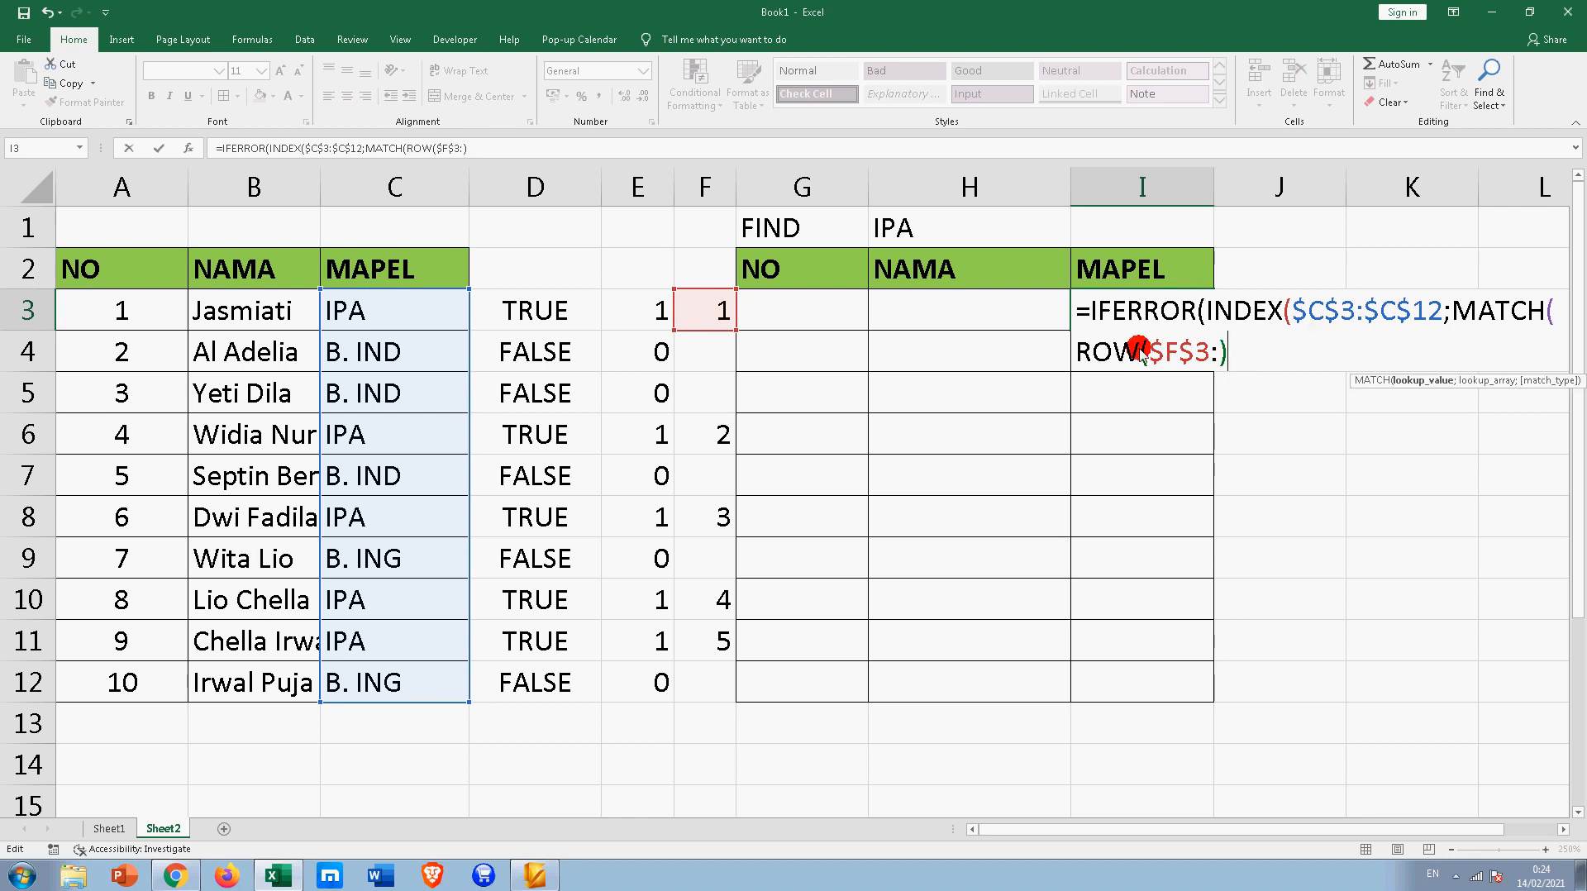
type("S")
left_click(1240, 357)
left_click(1234, 356)
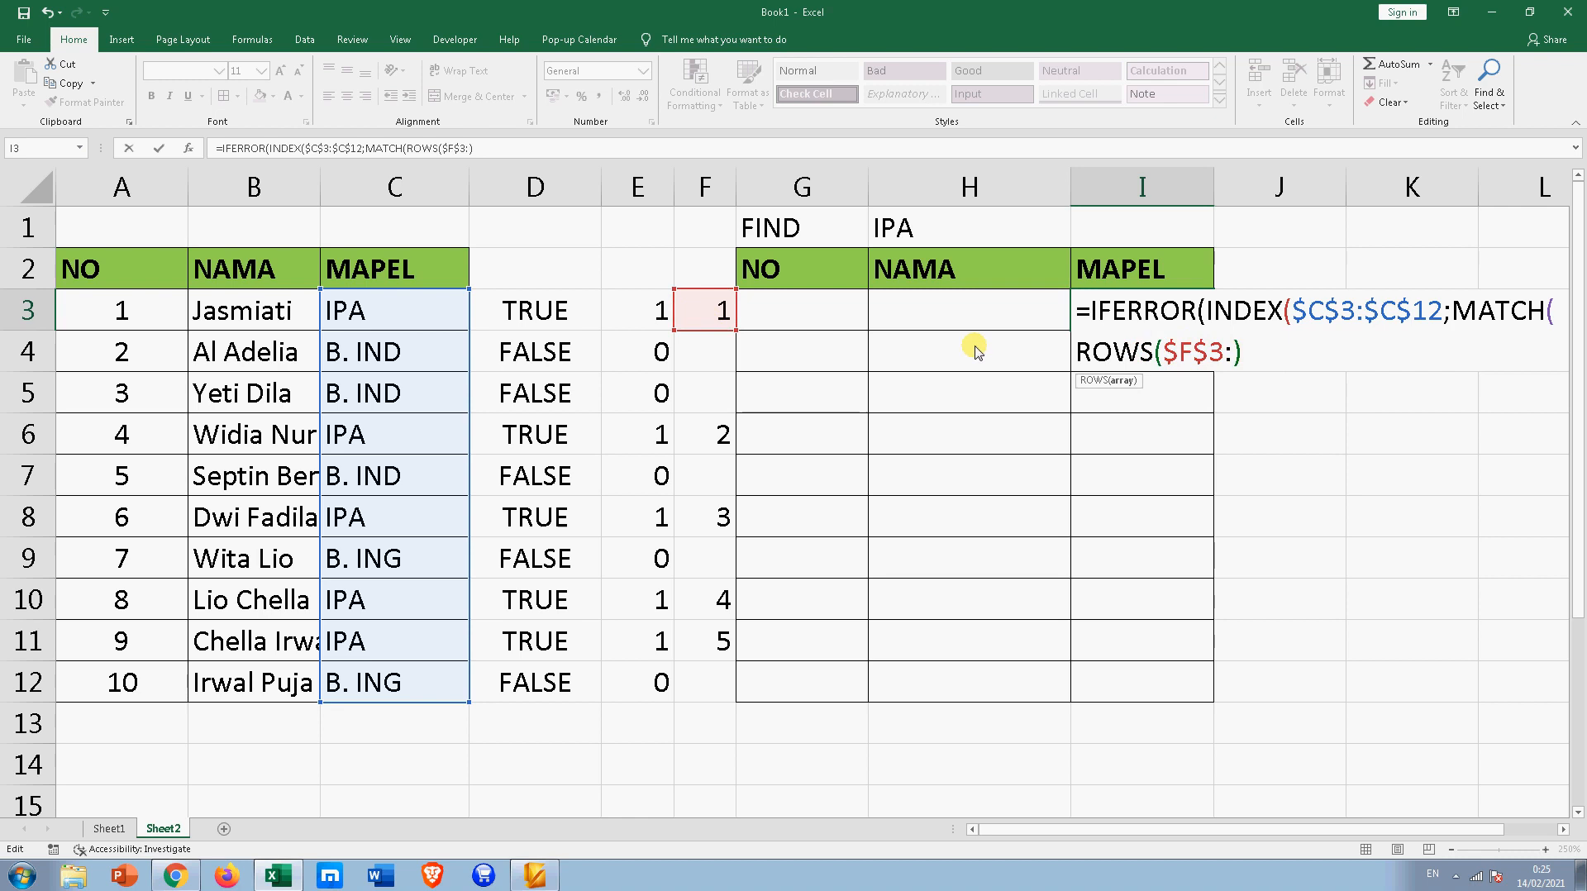
Restore the second reference in the I3 ROWS range with only its column locked: ROWS($F$3:$F3)
left_click(722, 311)
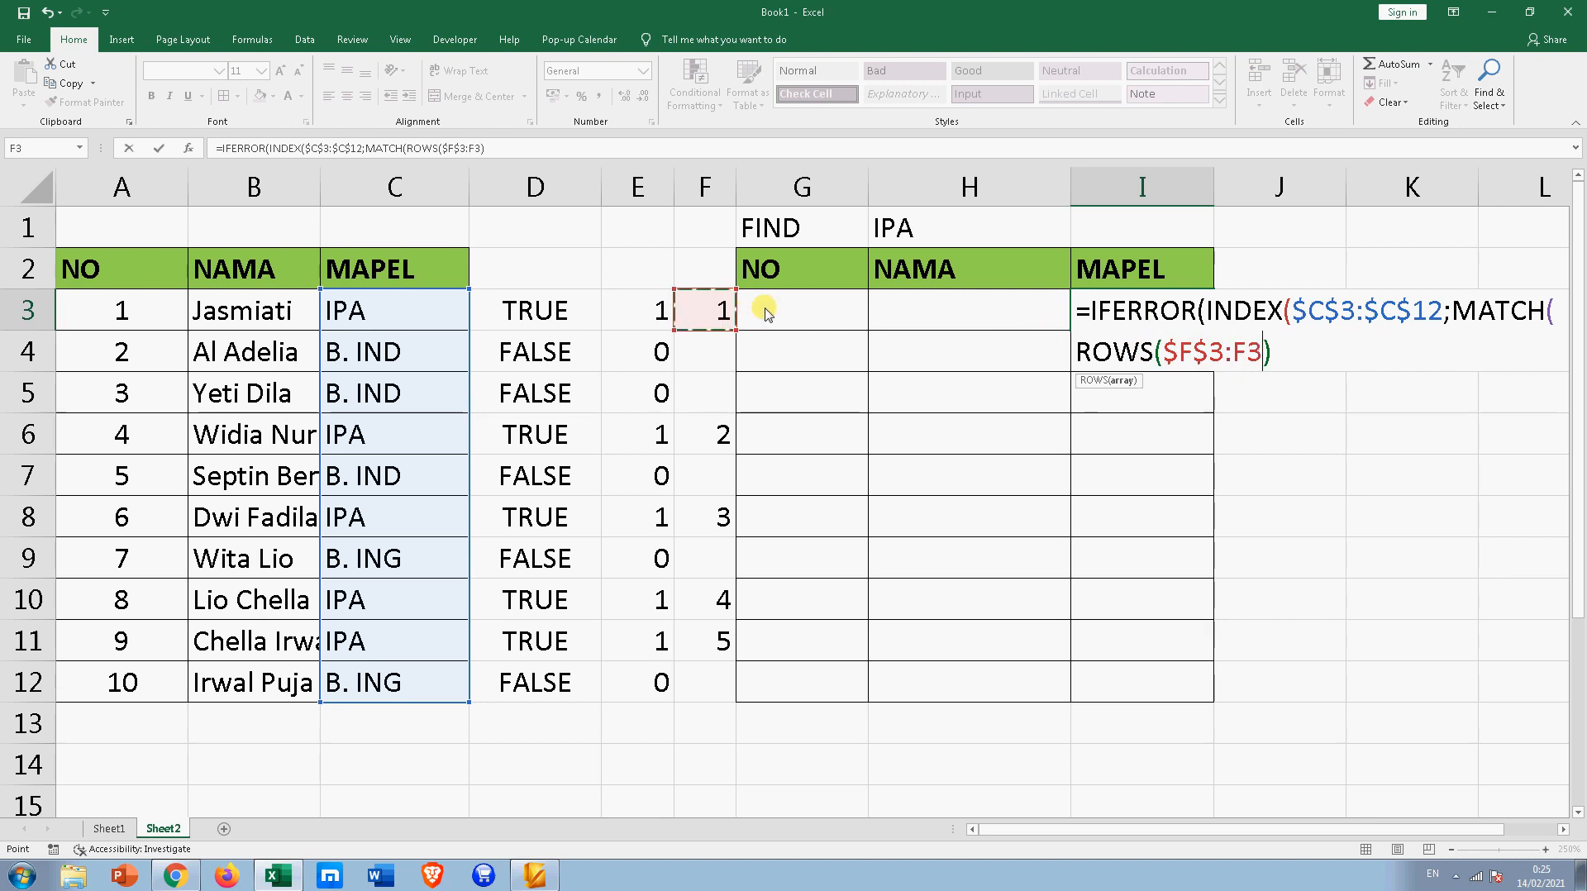
key("F4")
key("F4")
key("F4")
left_click(1293, 350)
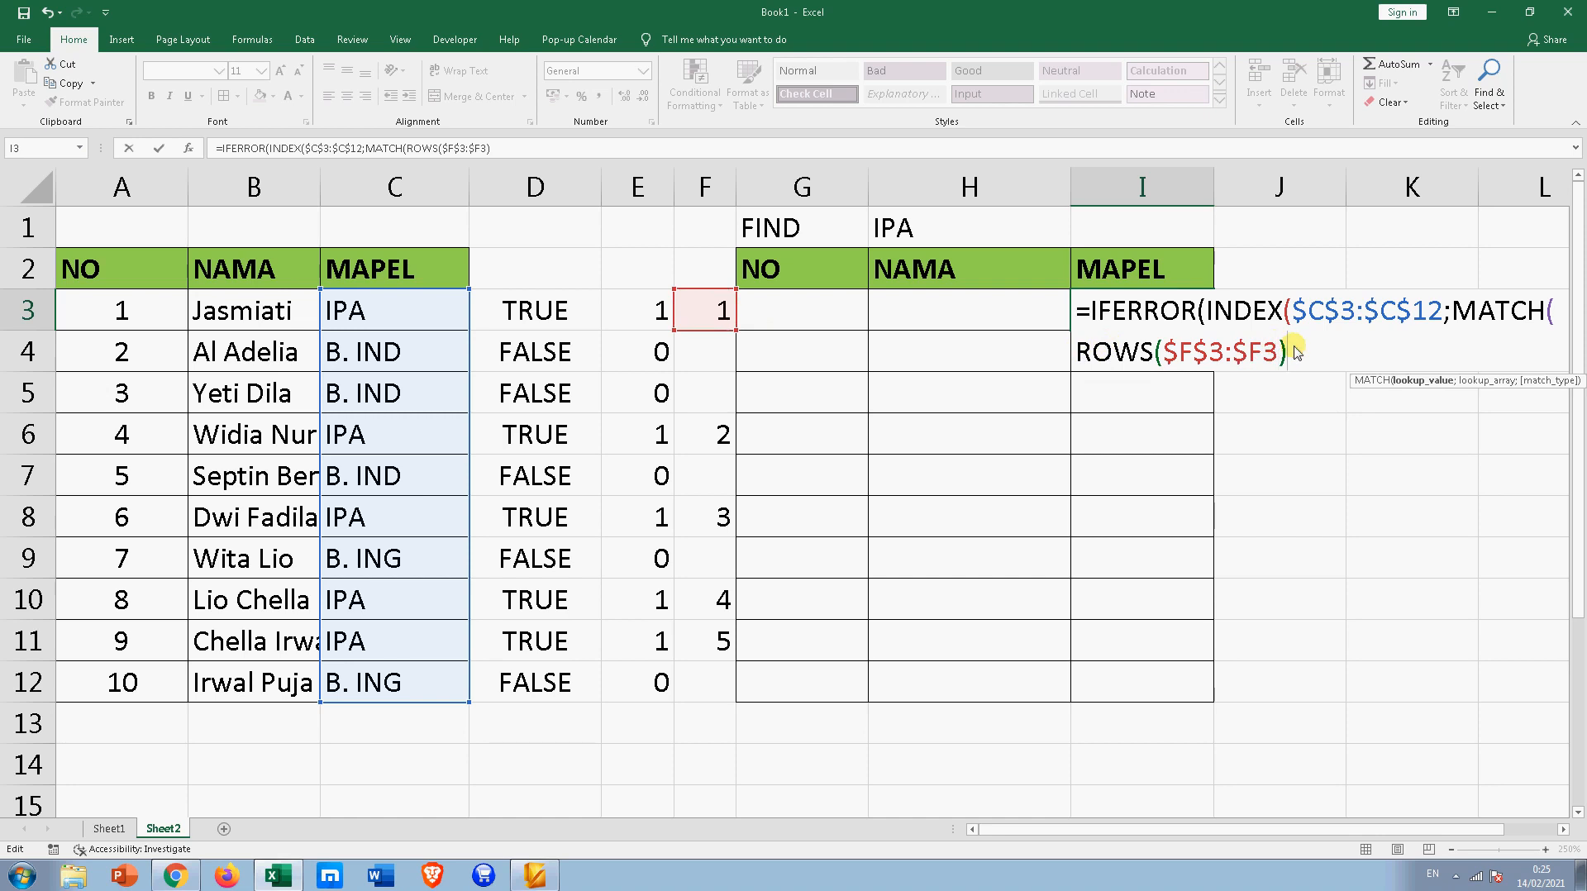
left_click(721, 313)
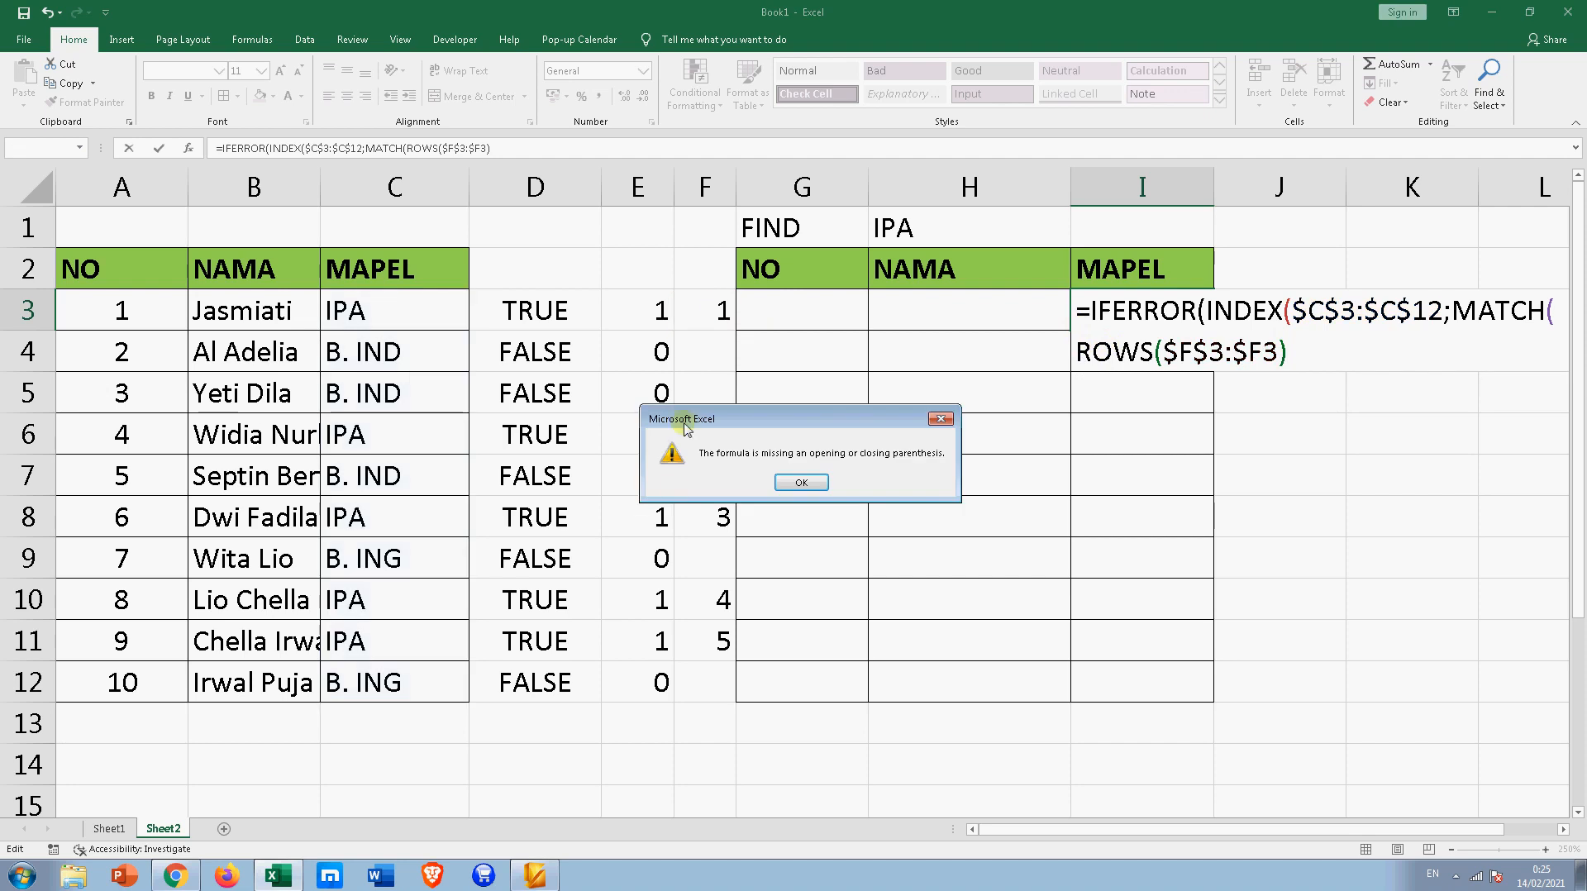
left_click(798, 483)
left_click(1296, 357)
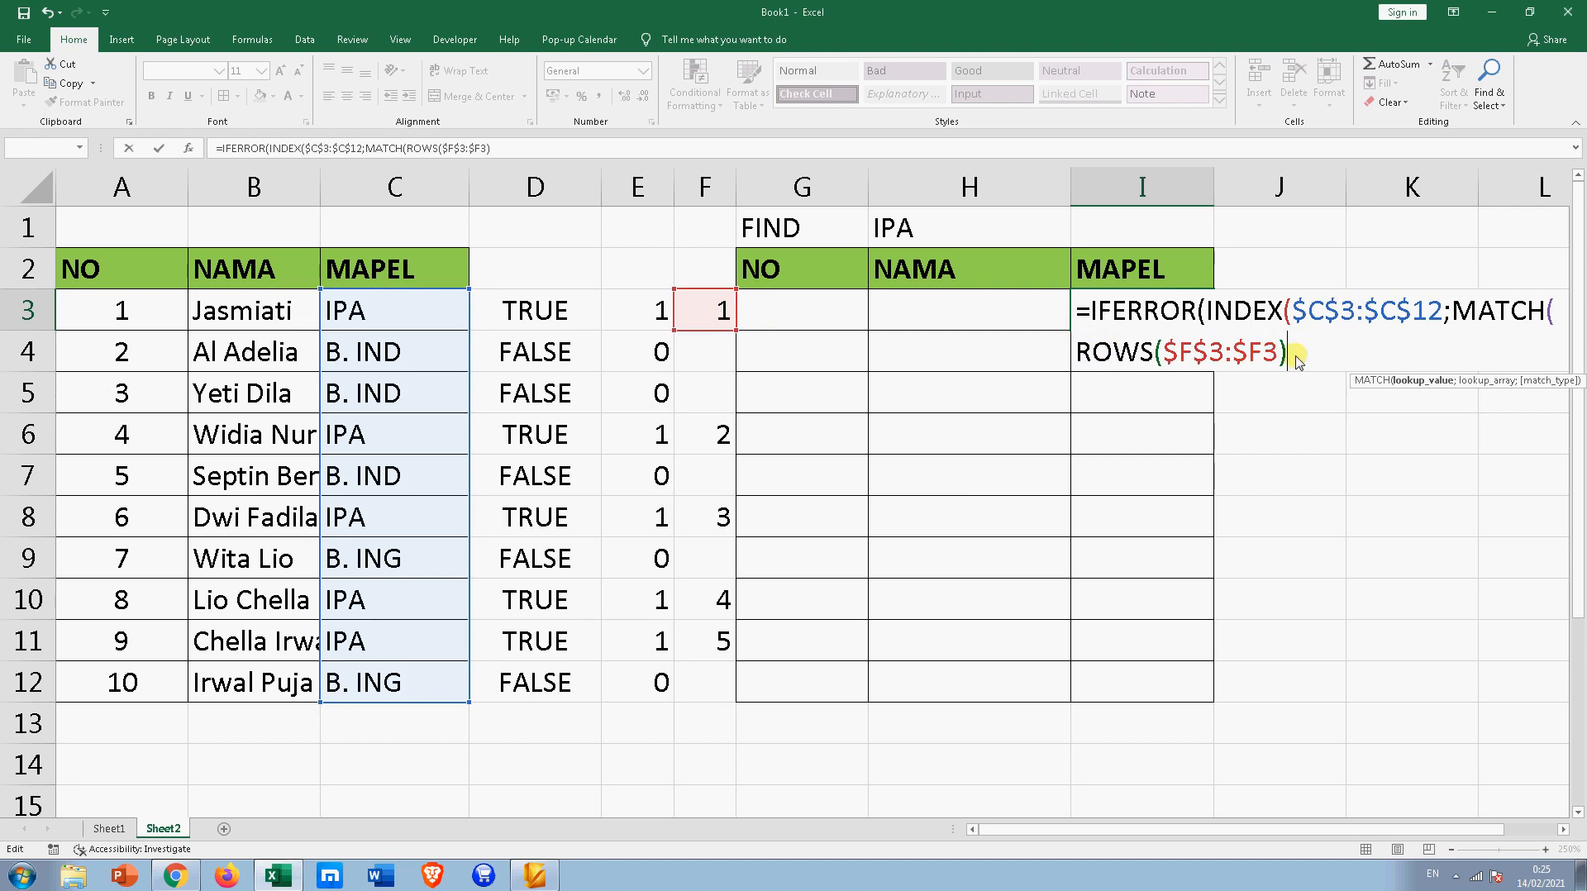
Complete the I3 formula with lookup array $F$3:$F$12, match type 0 and empty text as the IFERROR fallback
type(";")
left_click_drag(718, 315, 718, 696)
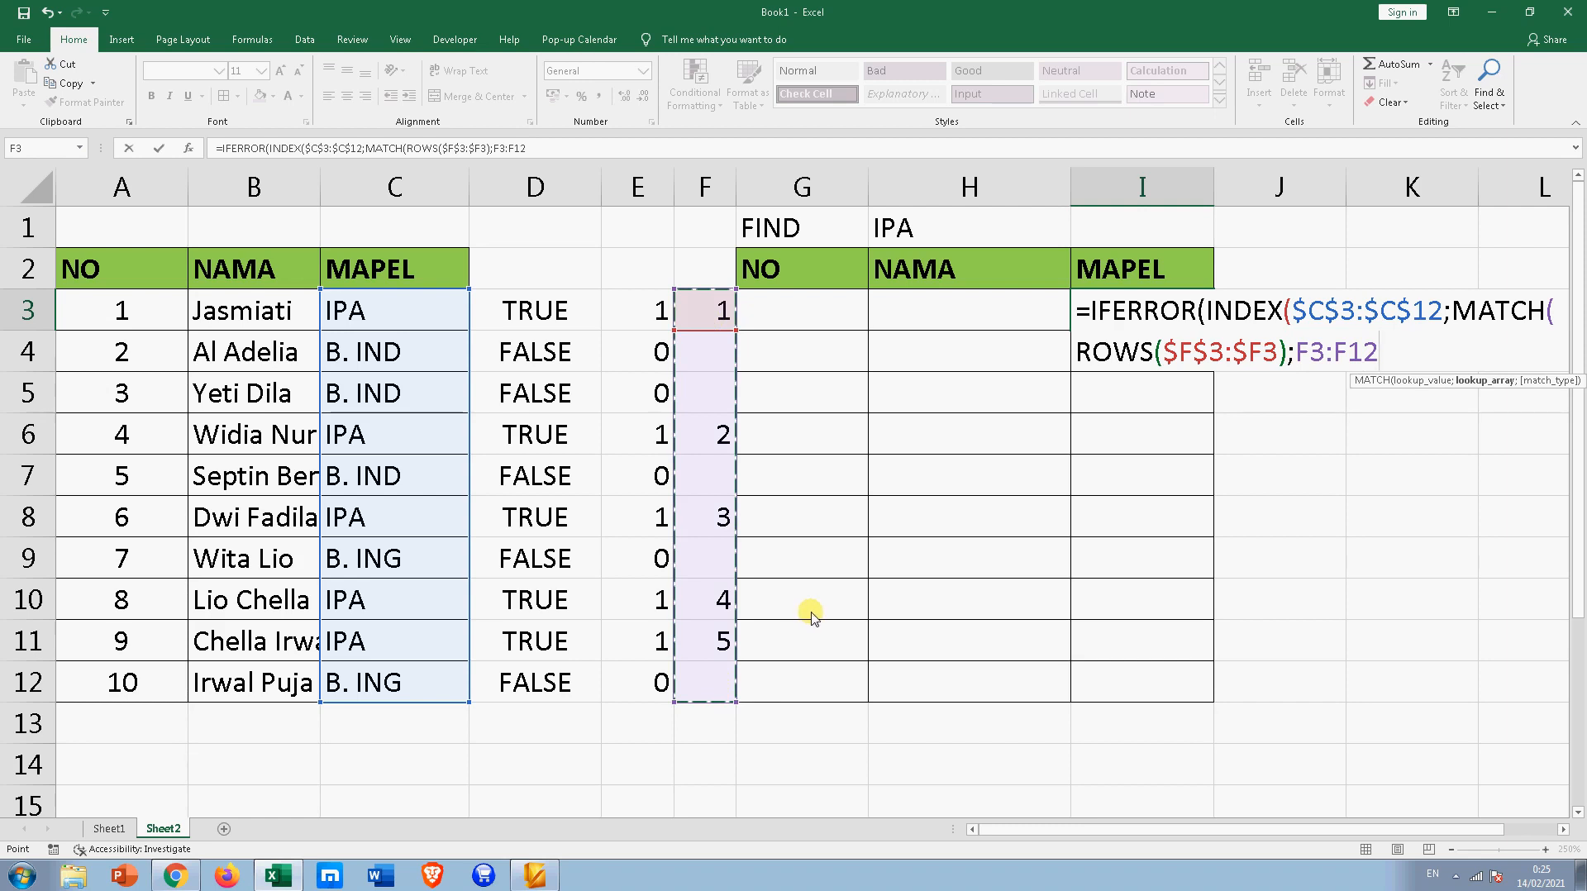
key("F4")
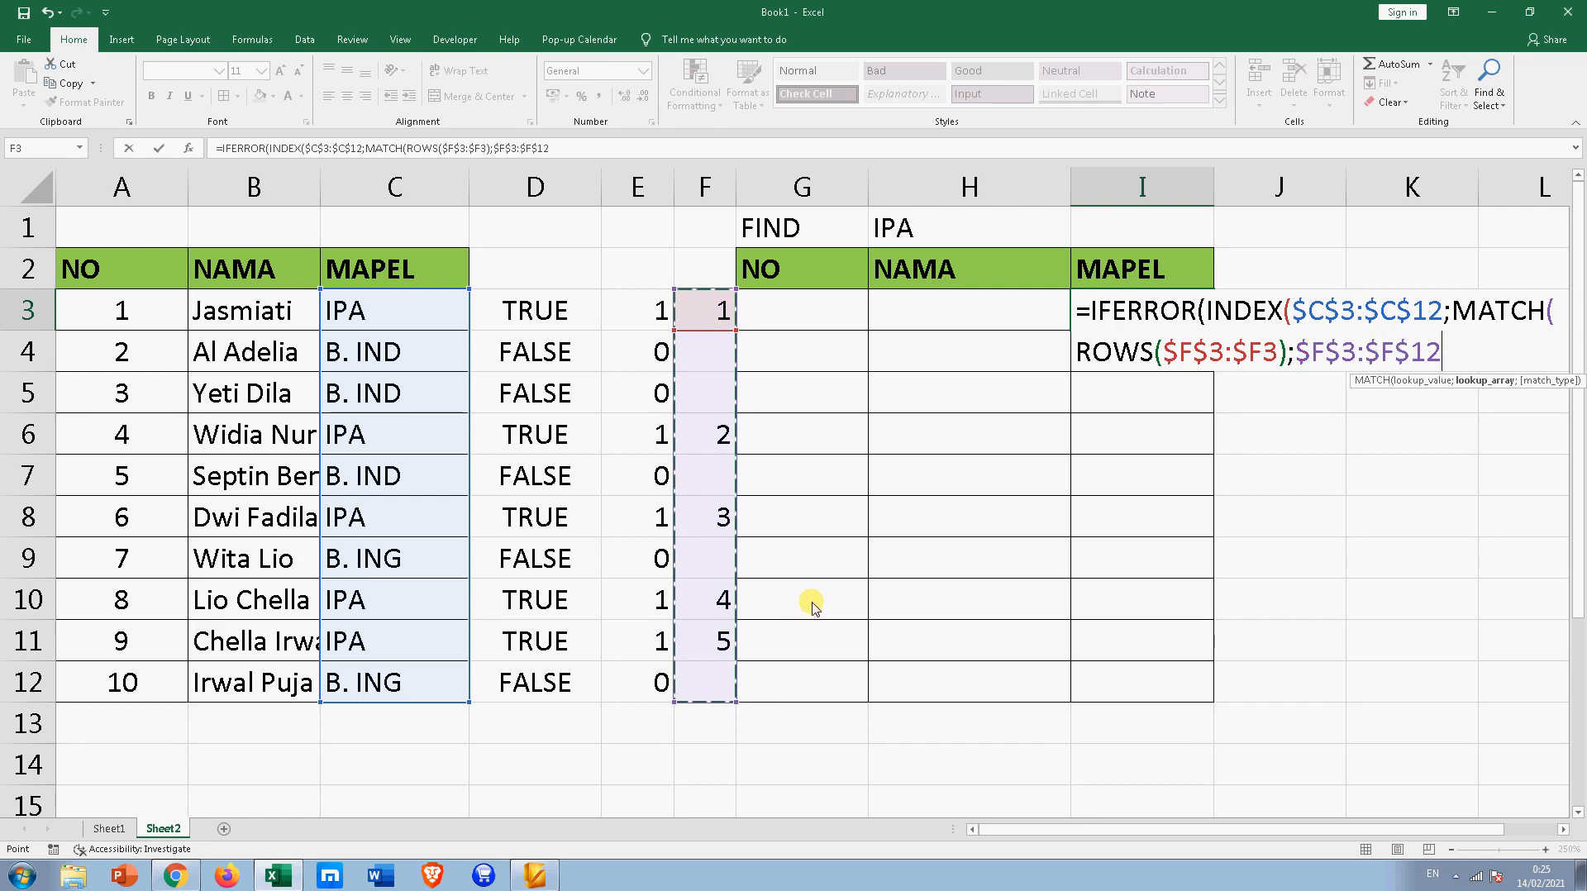
type(";")
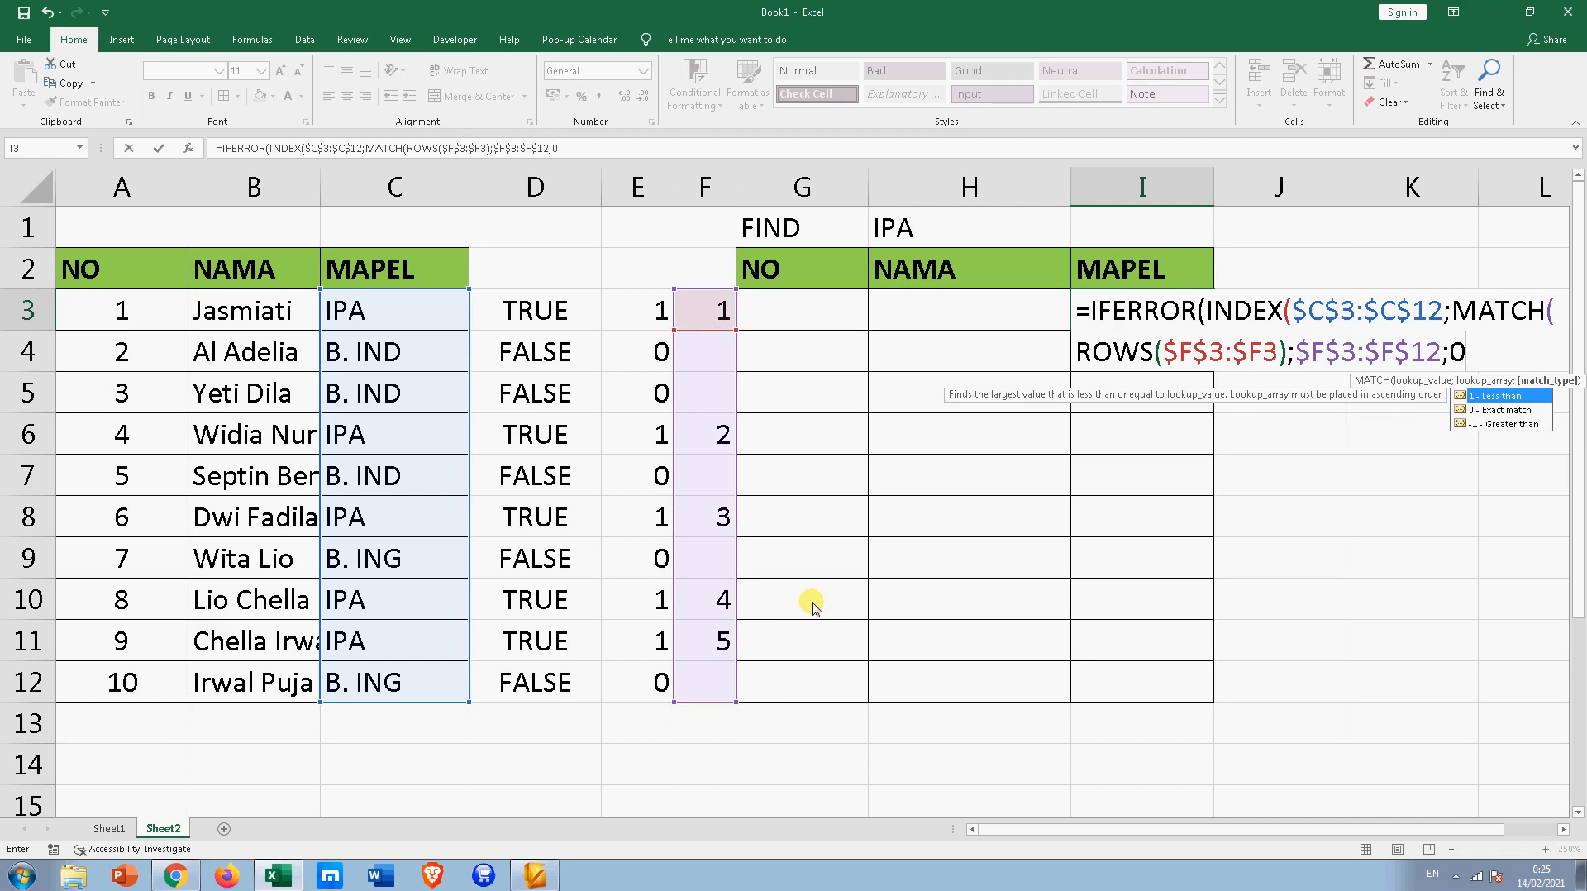
type("0))")
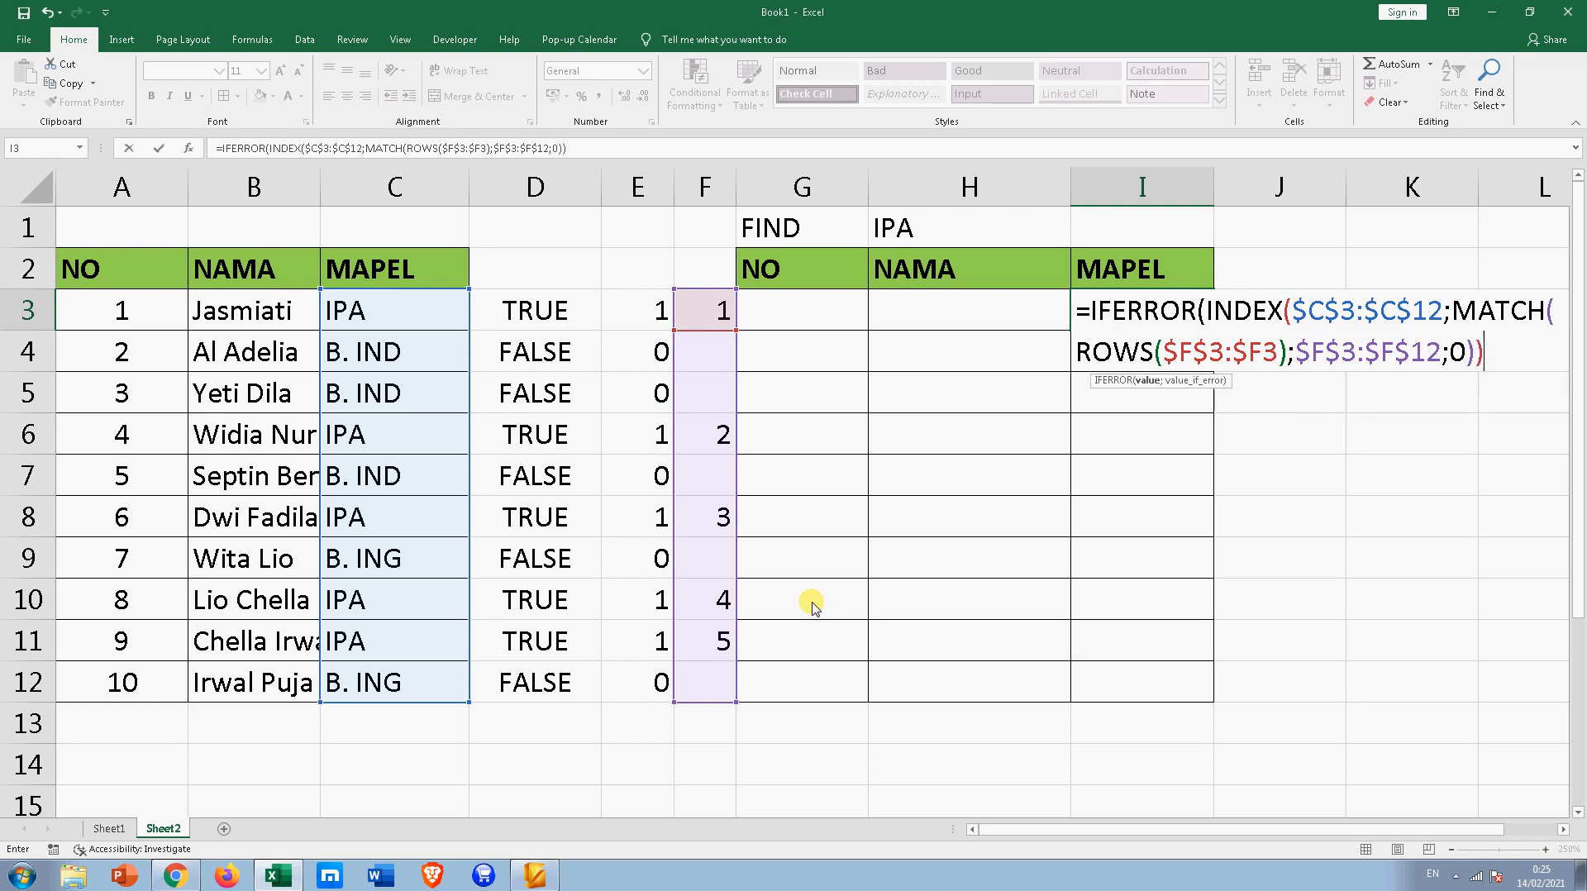
type(";\"\")")
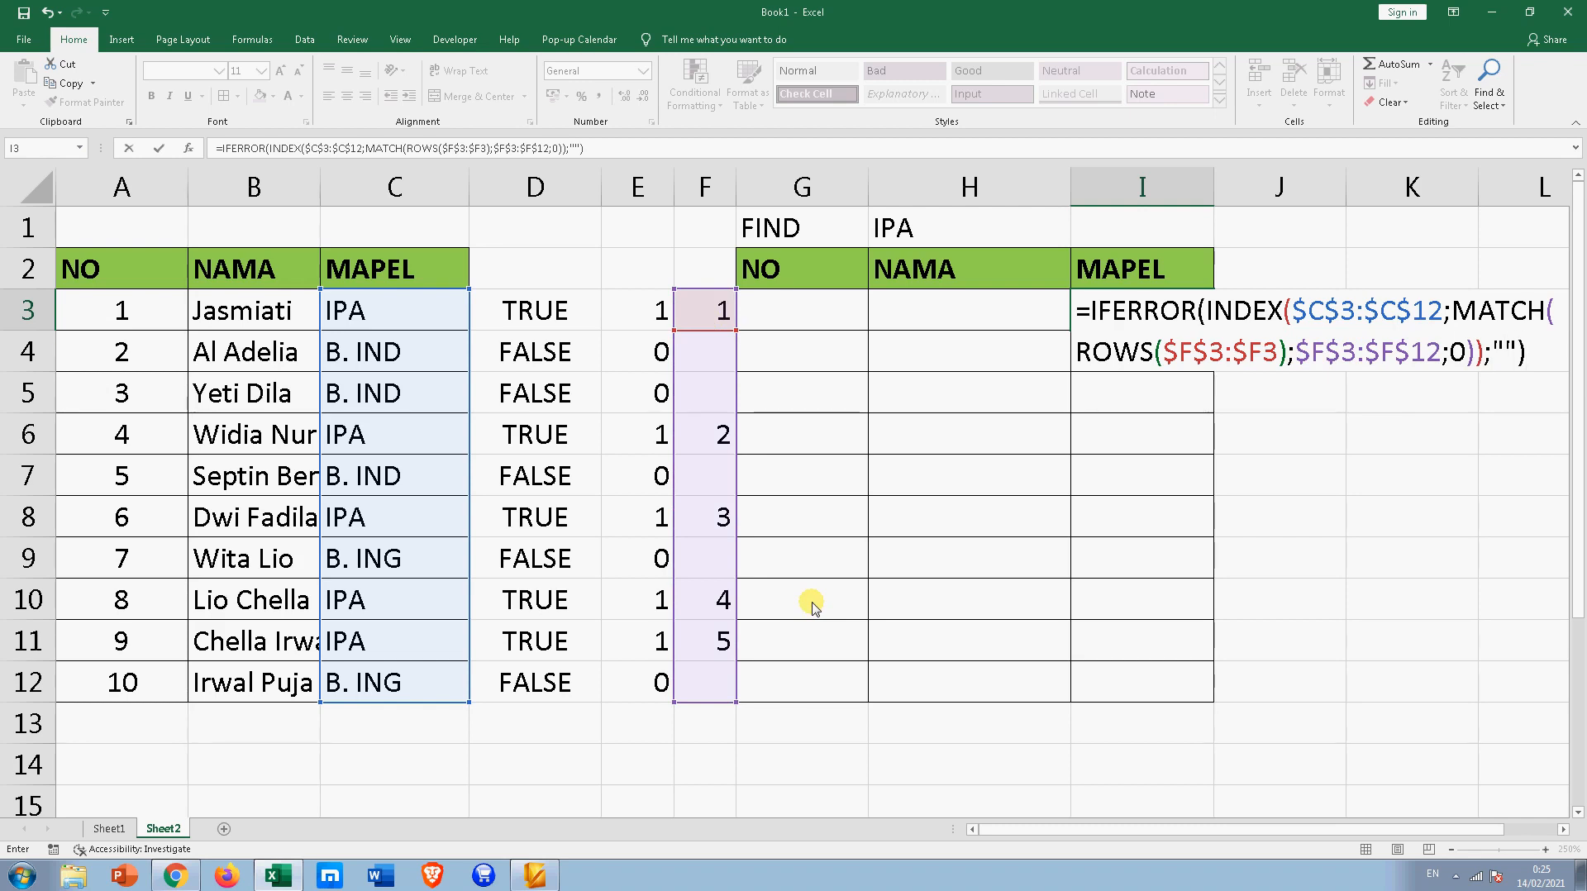
key("Return")
Check the I3 result against F3 and C3, and fill the MAPEL formula down through I12
left_click(1104, 321)
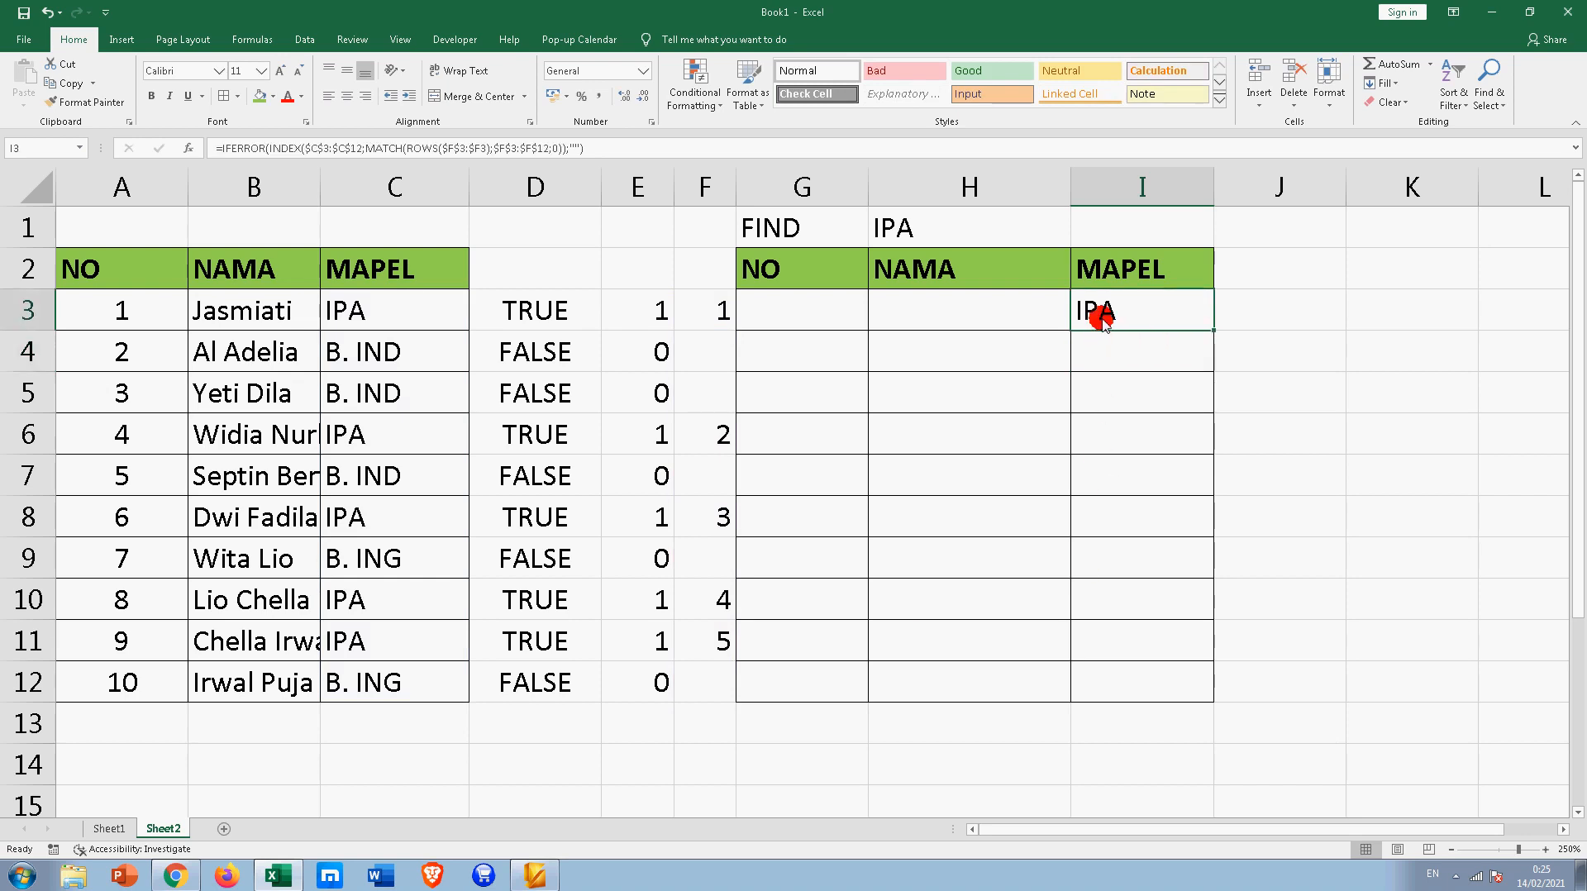
left_click(690, 309)
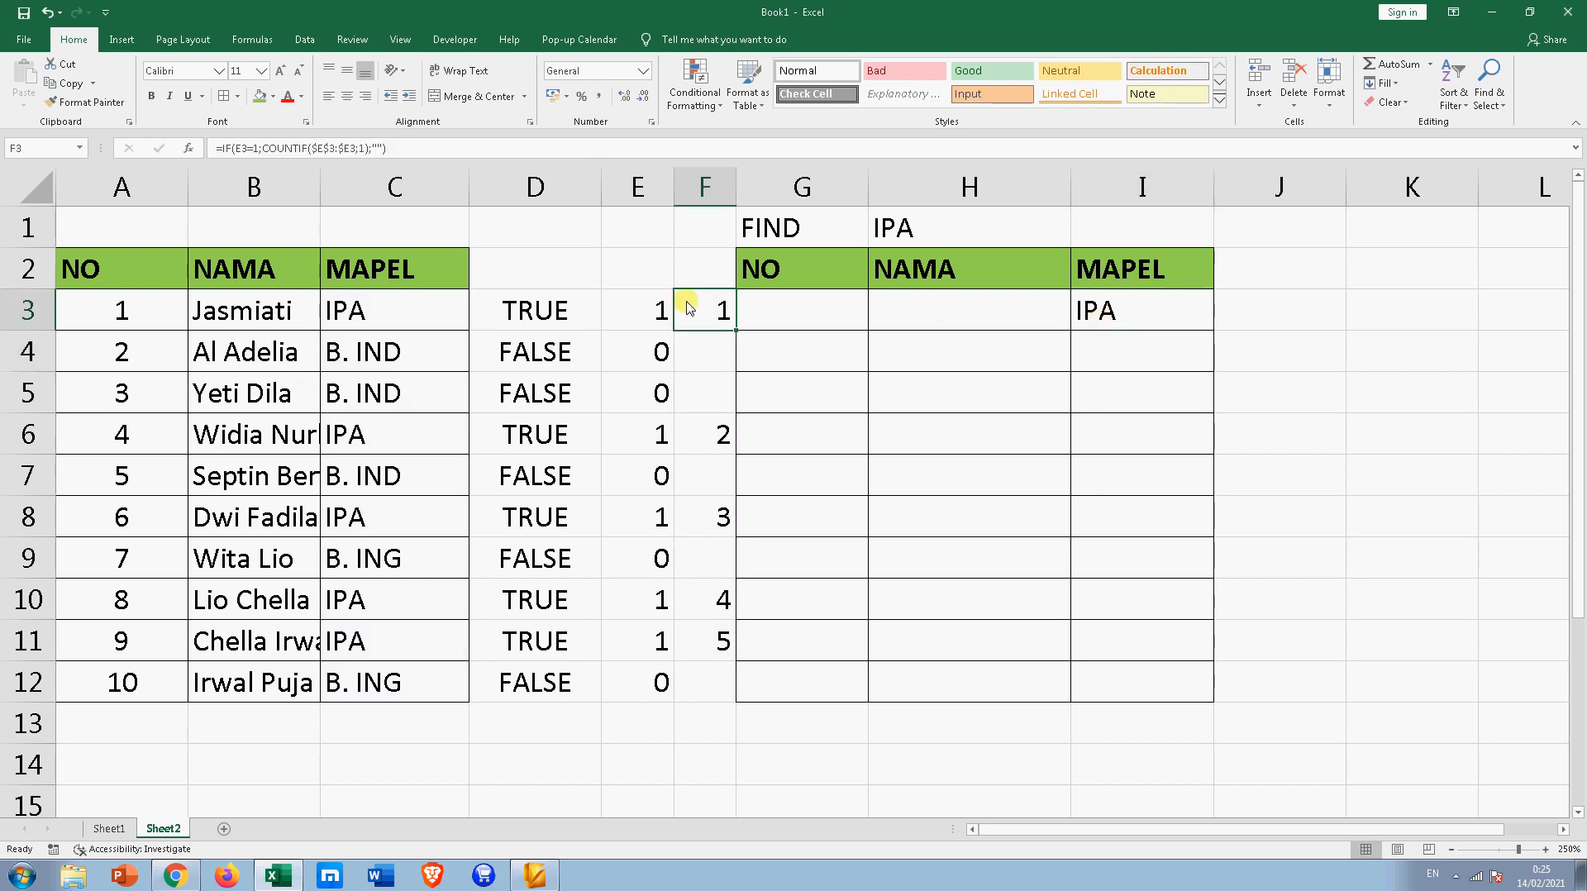
left_click(346, 315)
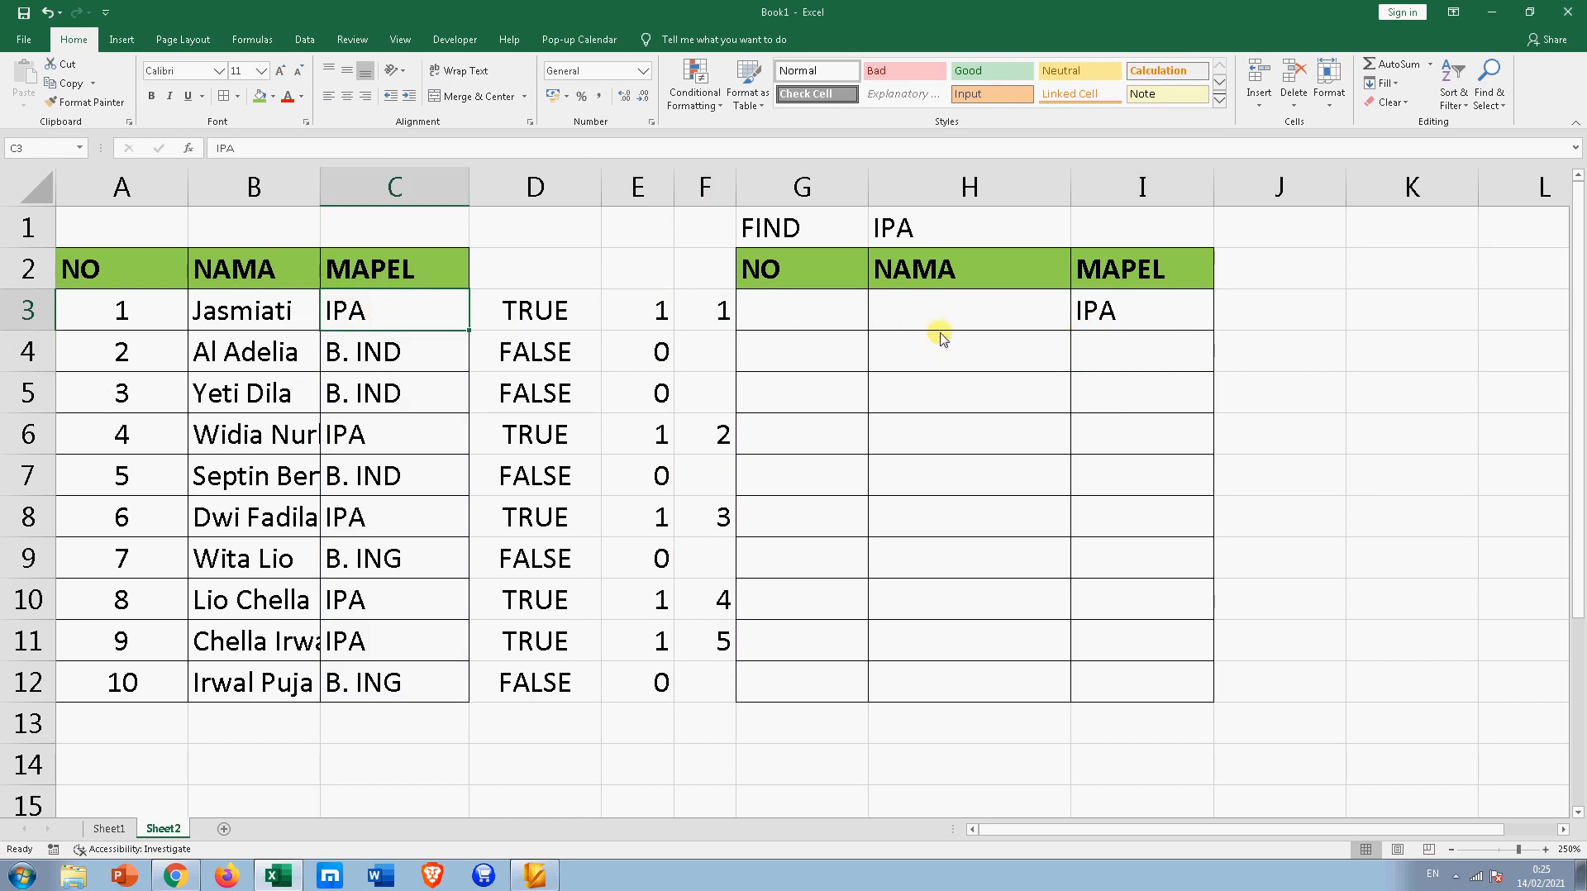
left_click(1129, 319)
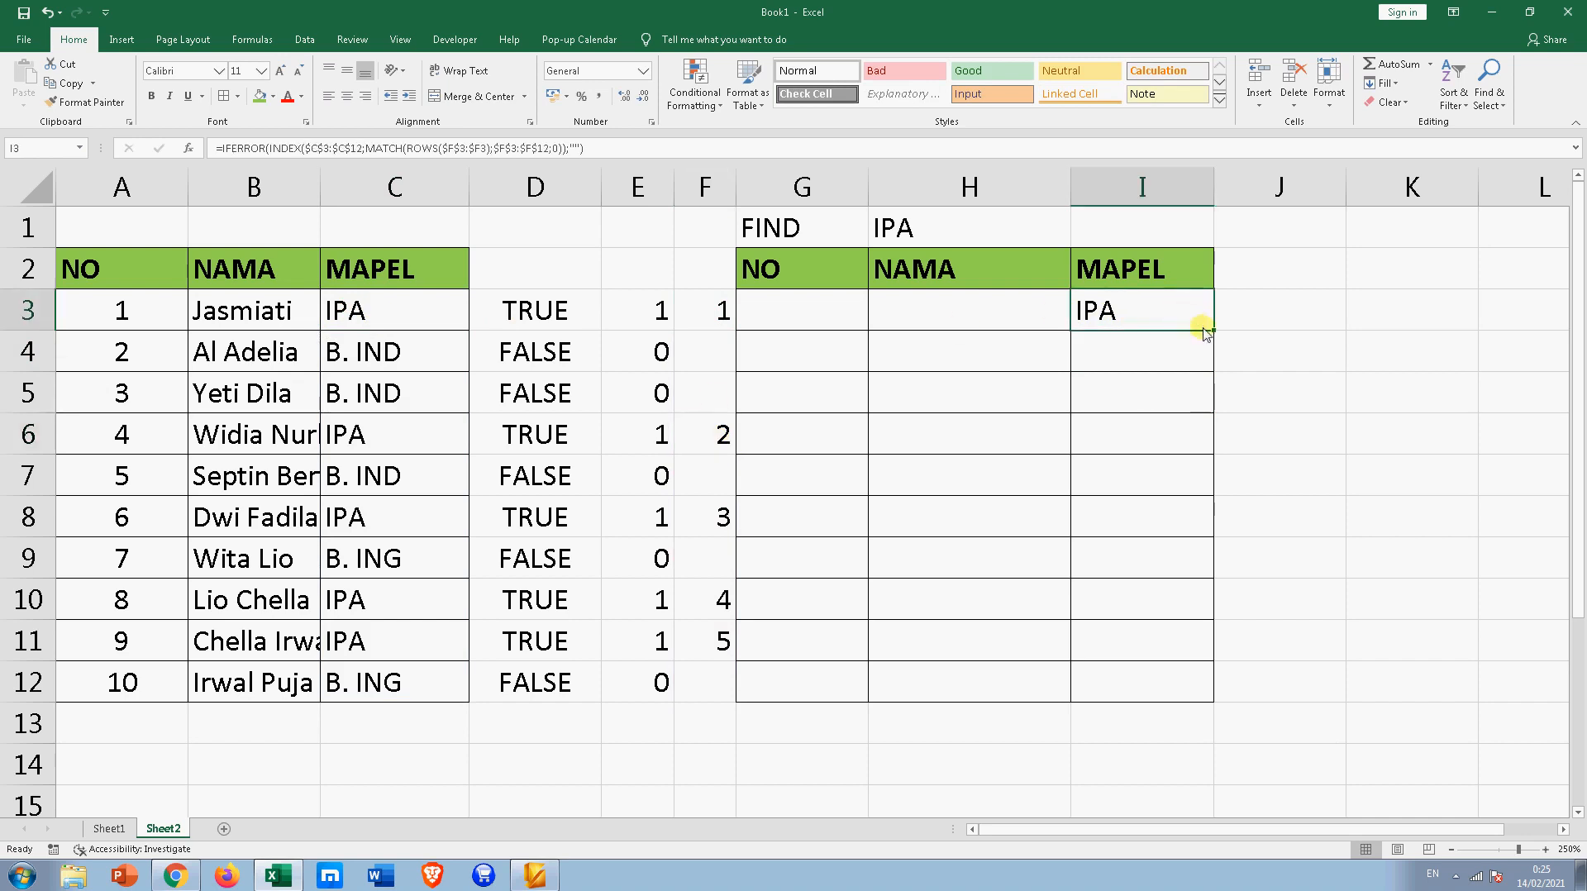
left_click_drag(1213, 333, 1171, 678)
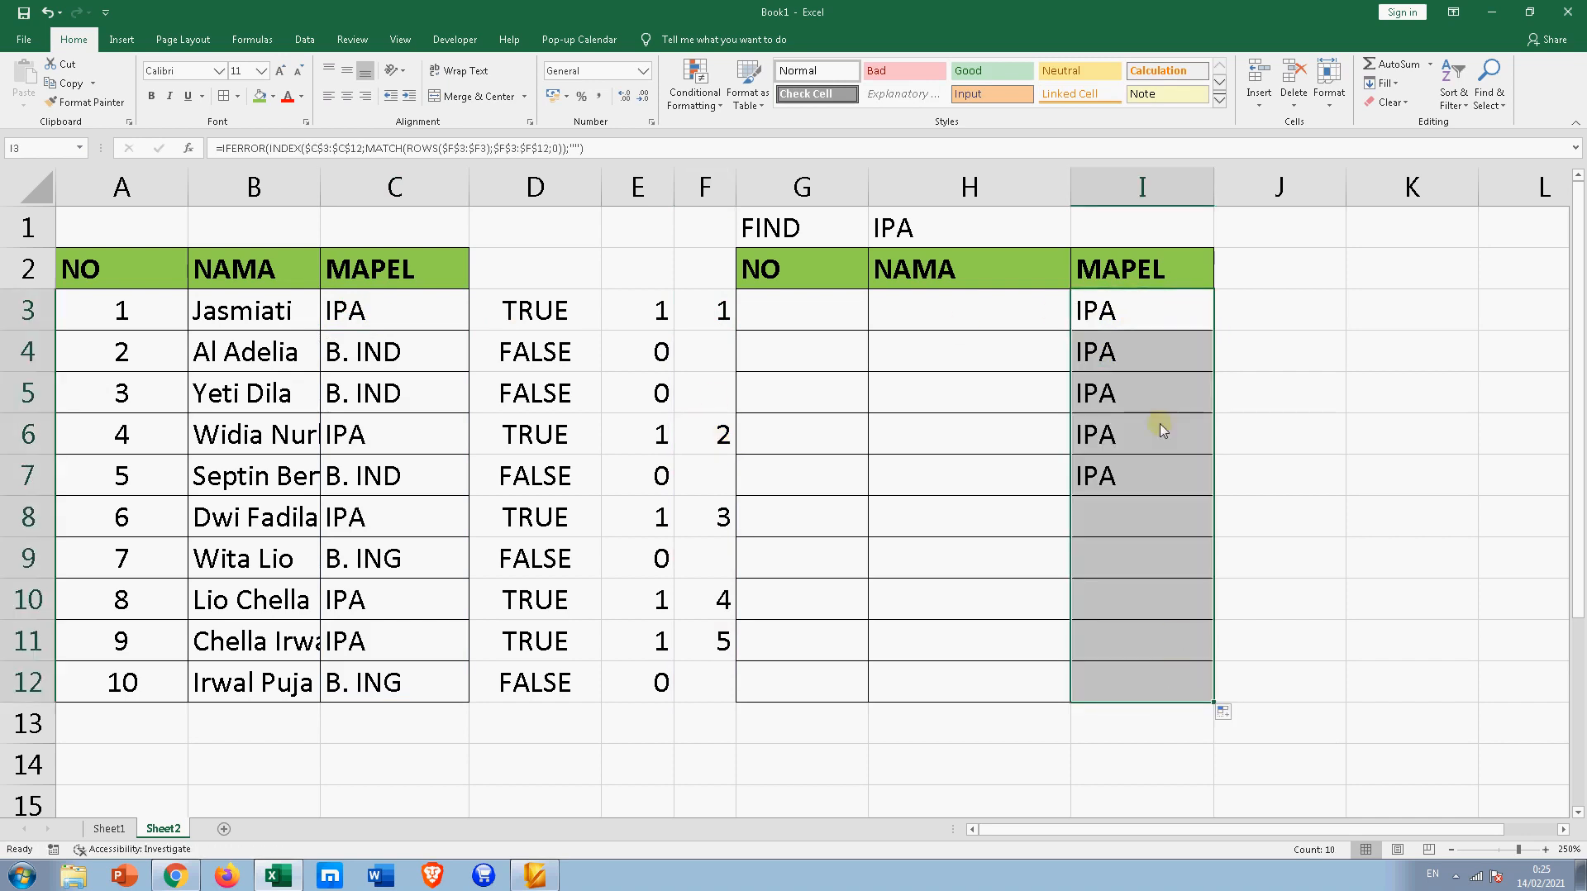
left_click_drag(1139, 310, 1131, 483)
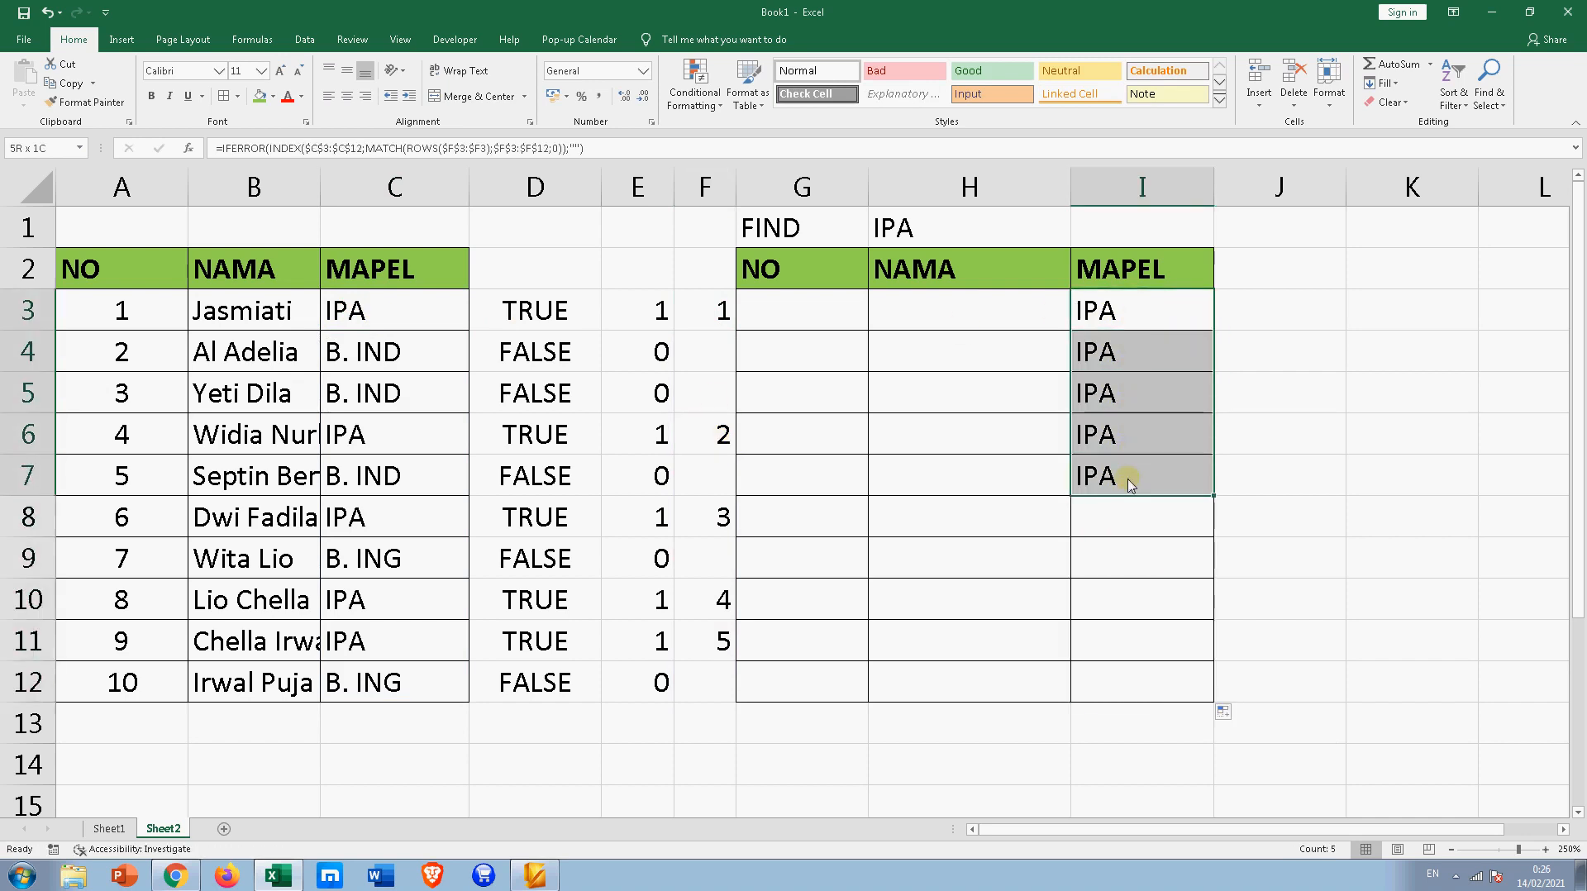
Change the FIND subject in H1 to B. IND
left_click(967, 230)
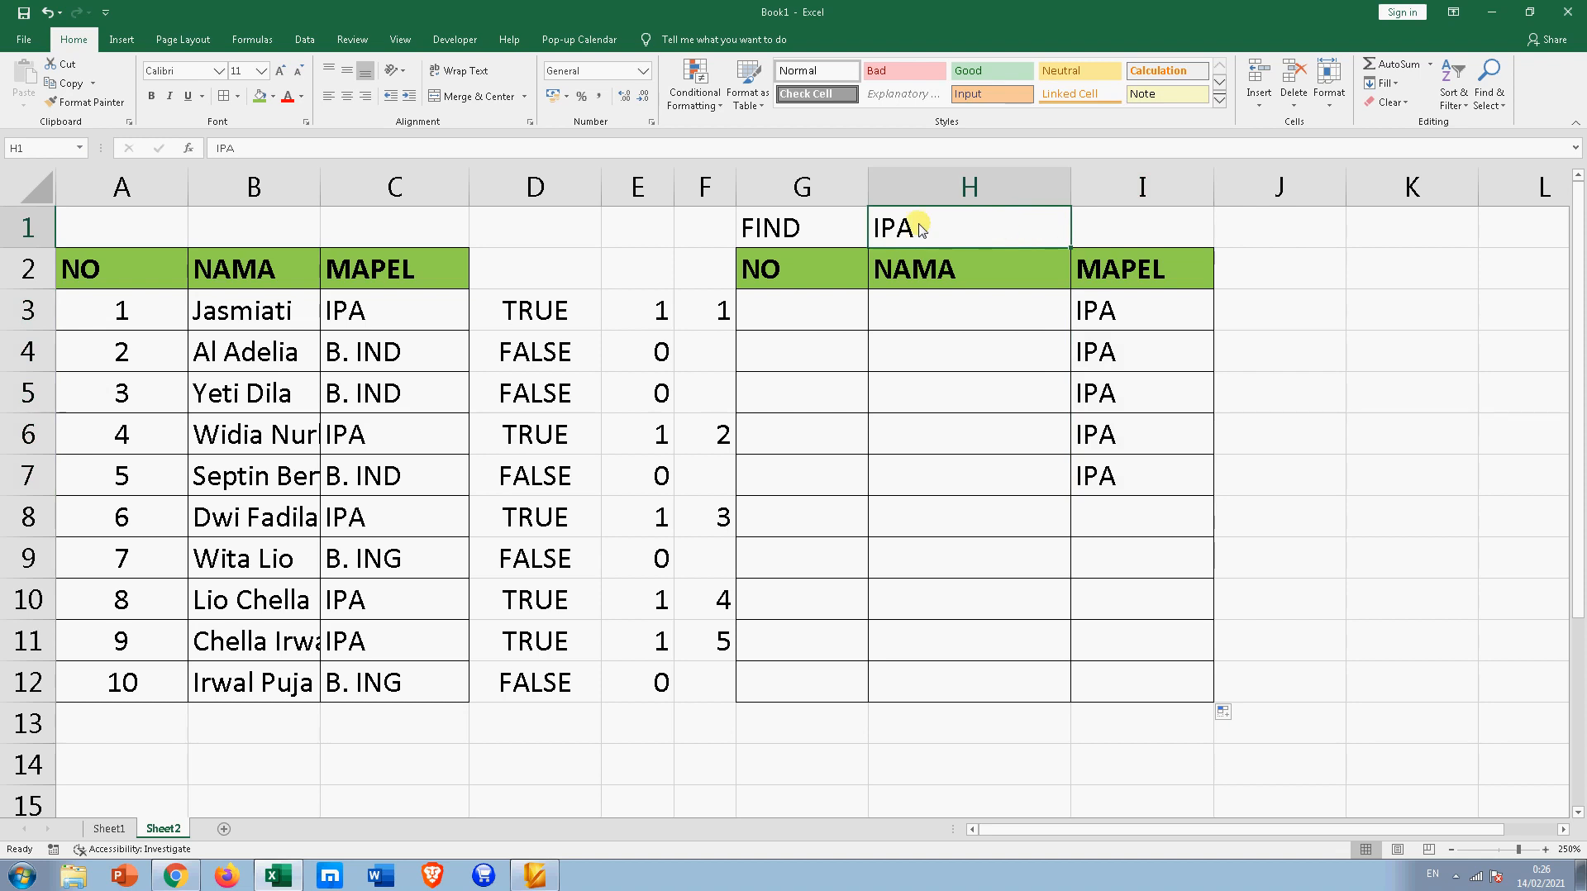
type("B. IND")
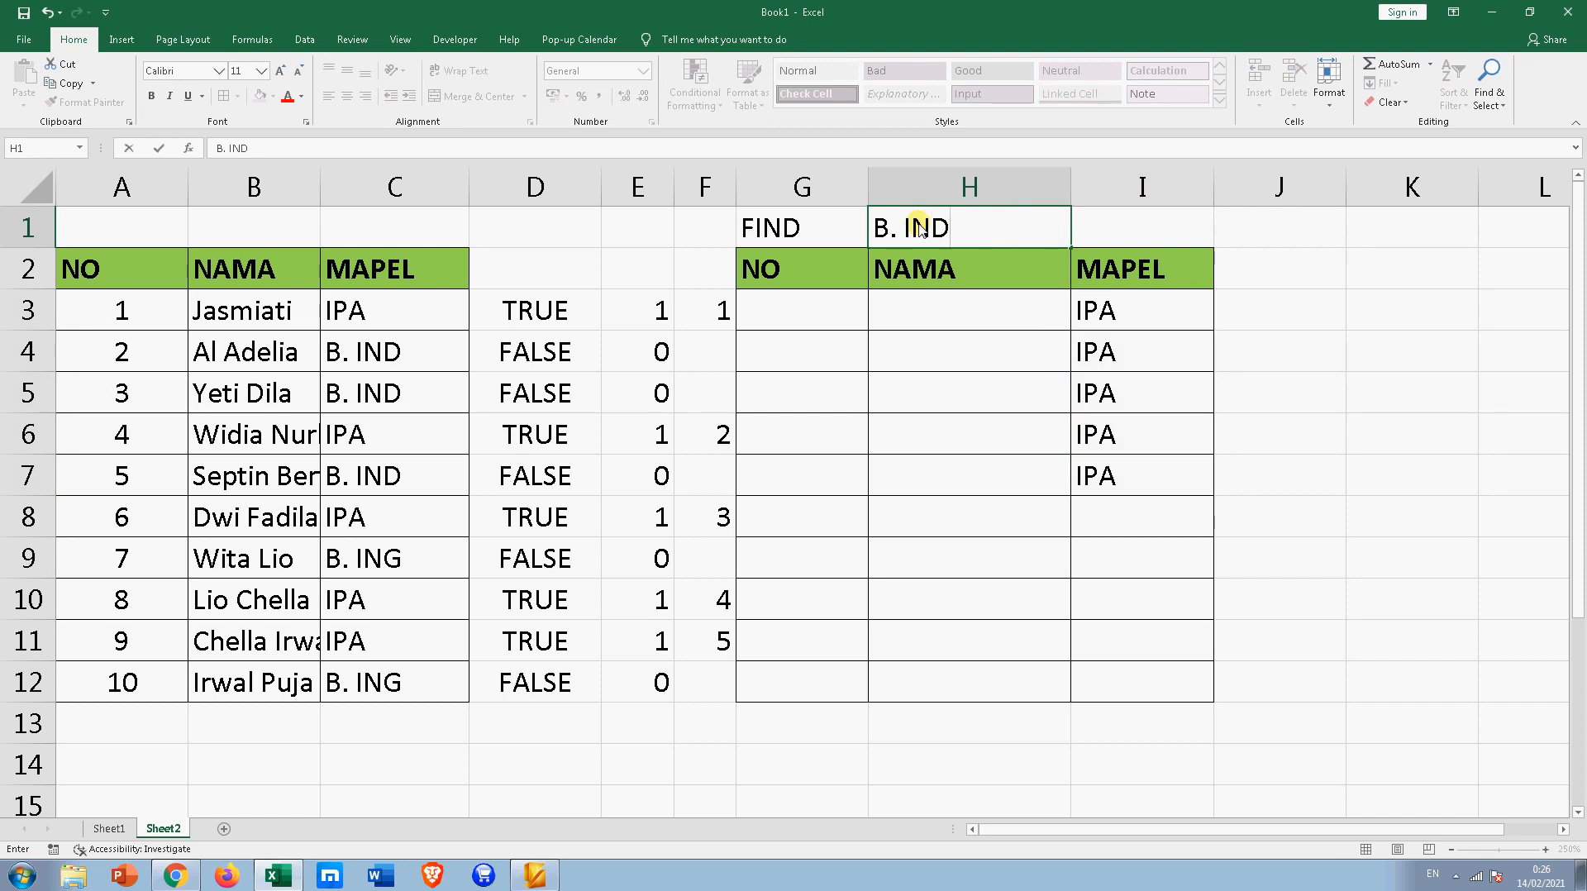
key("Return")
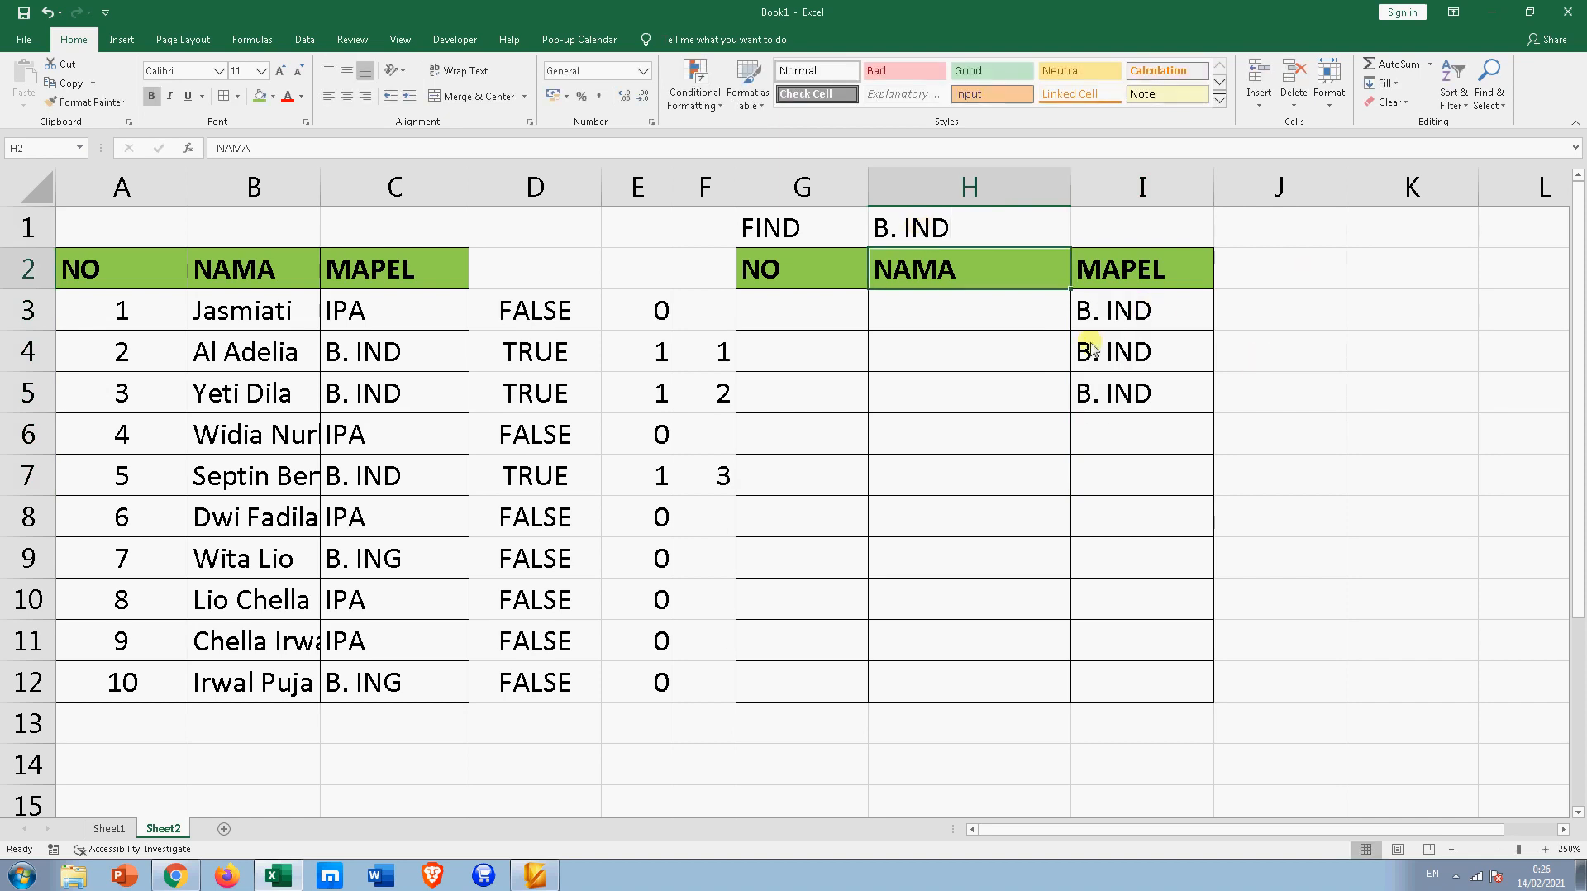
Copy the full text of the I3 formula into H3, the first NAMA result cell
left_click(971, 307)
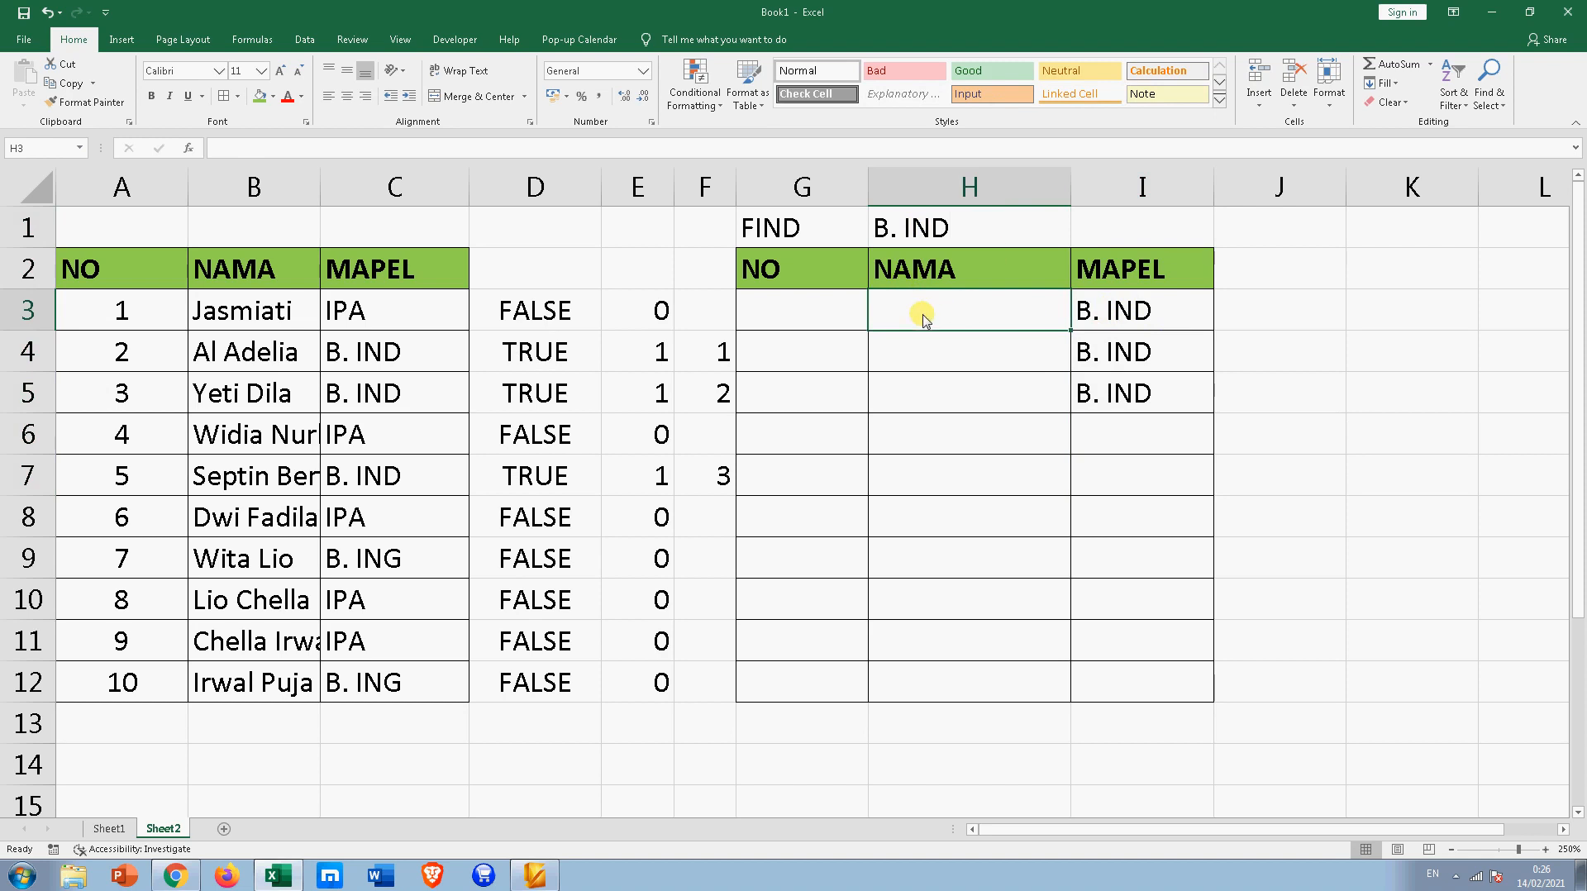
left_click(1089, 325)
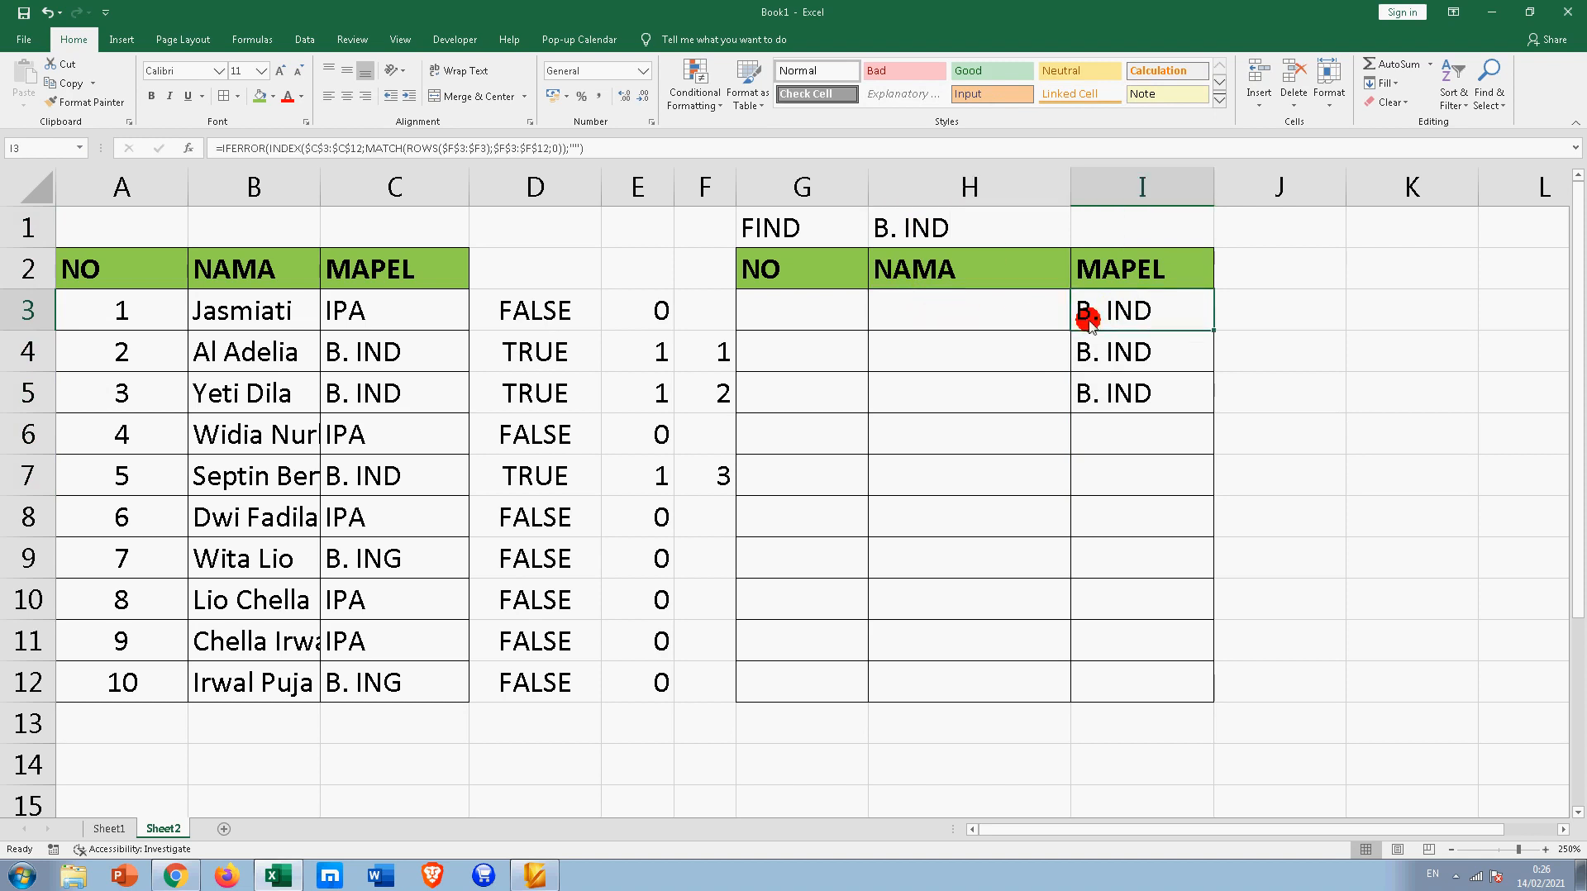
left_click(508, 147)
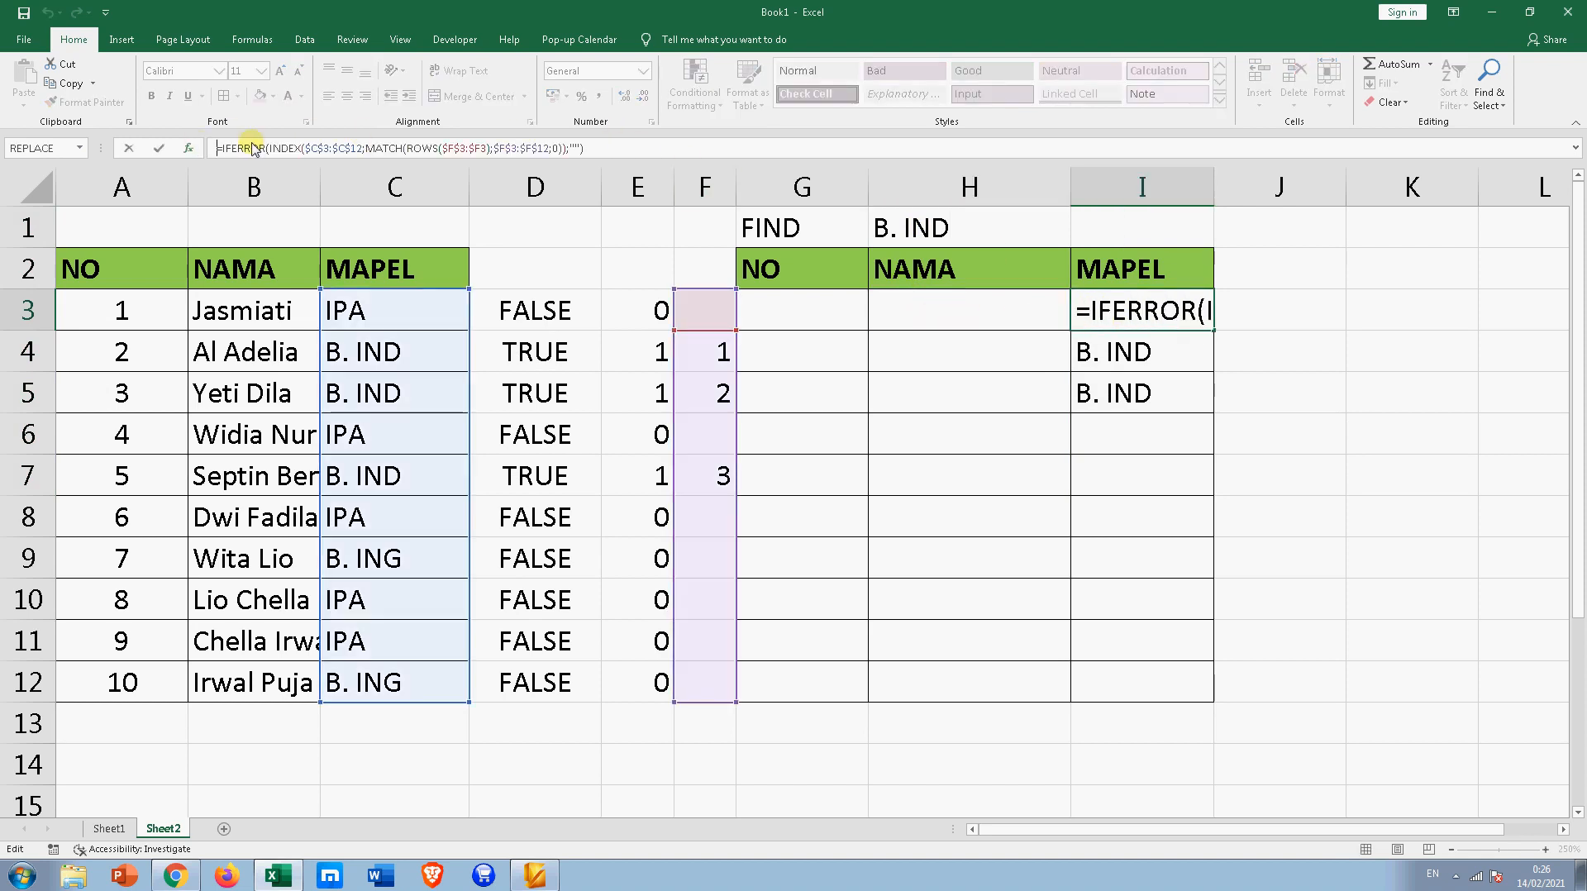
left_click_drag(216, 147, 585, 147)
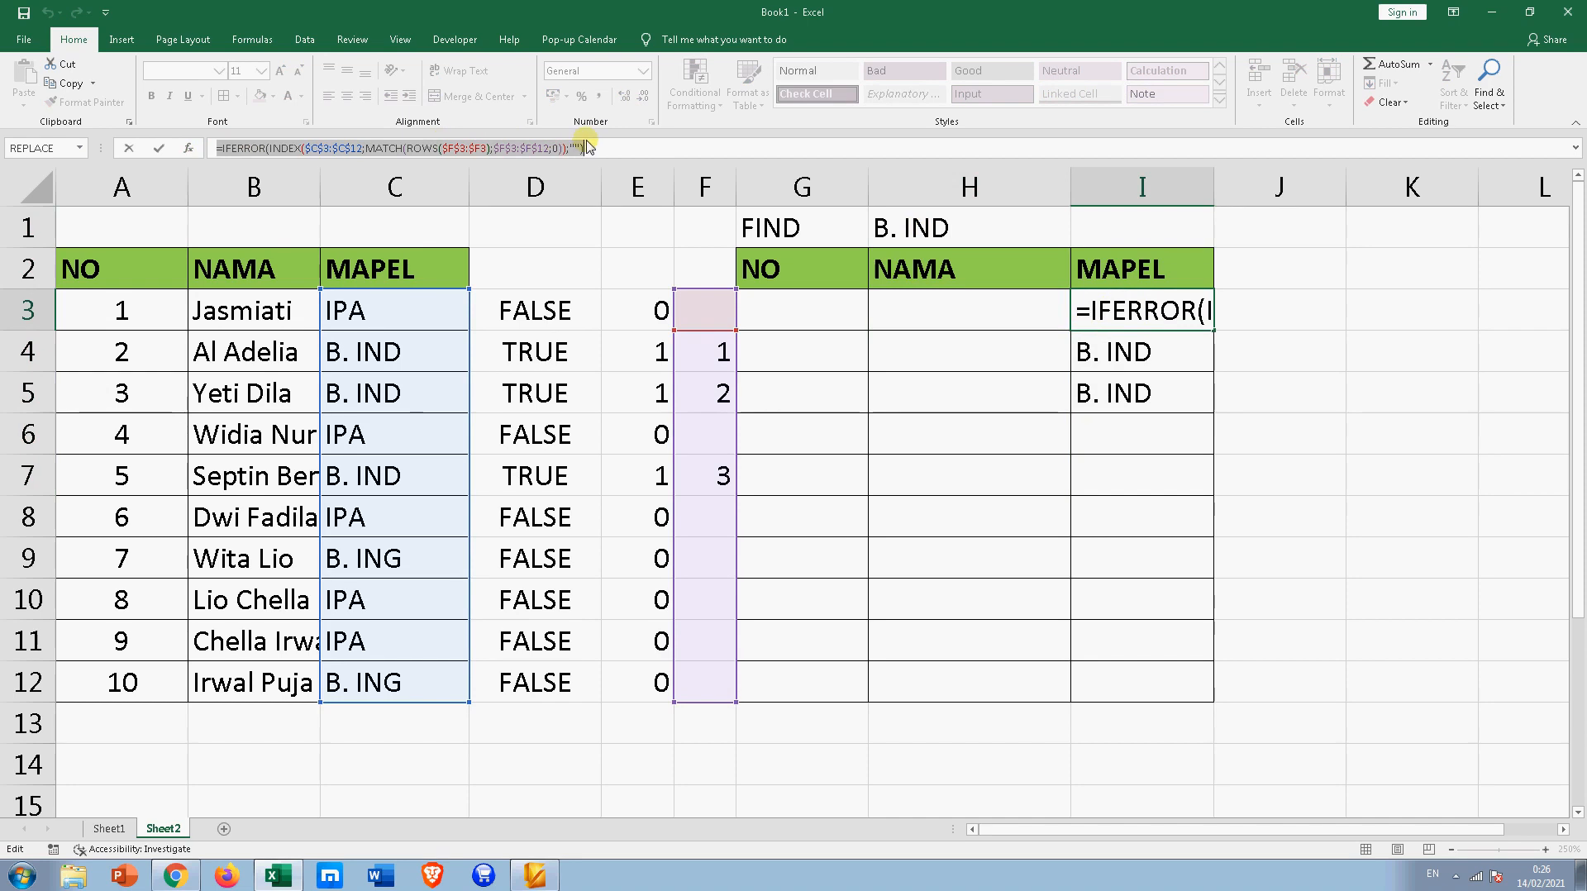
key("ctrl+c")
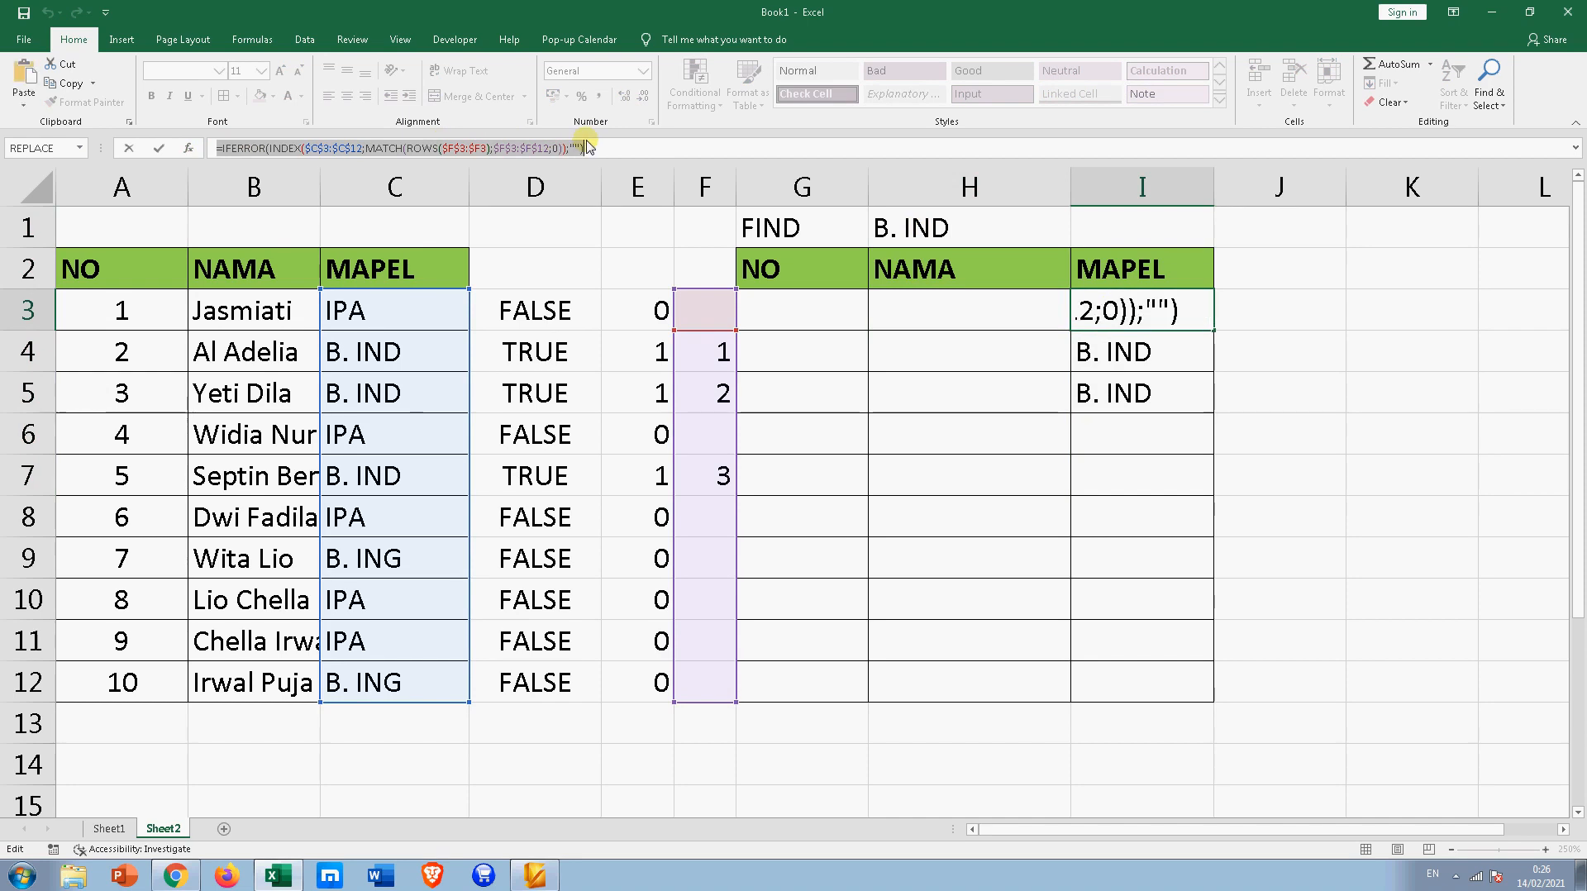
key("Return")
left_click(926, 314)
left_click(595, 148)
key("ctrl+v")
key("Return")
Change the INDEX range in the H3 formula to the source NAMA column, $B$3:$B$12
left_click(933, 311)
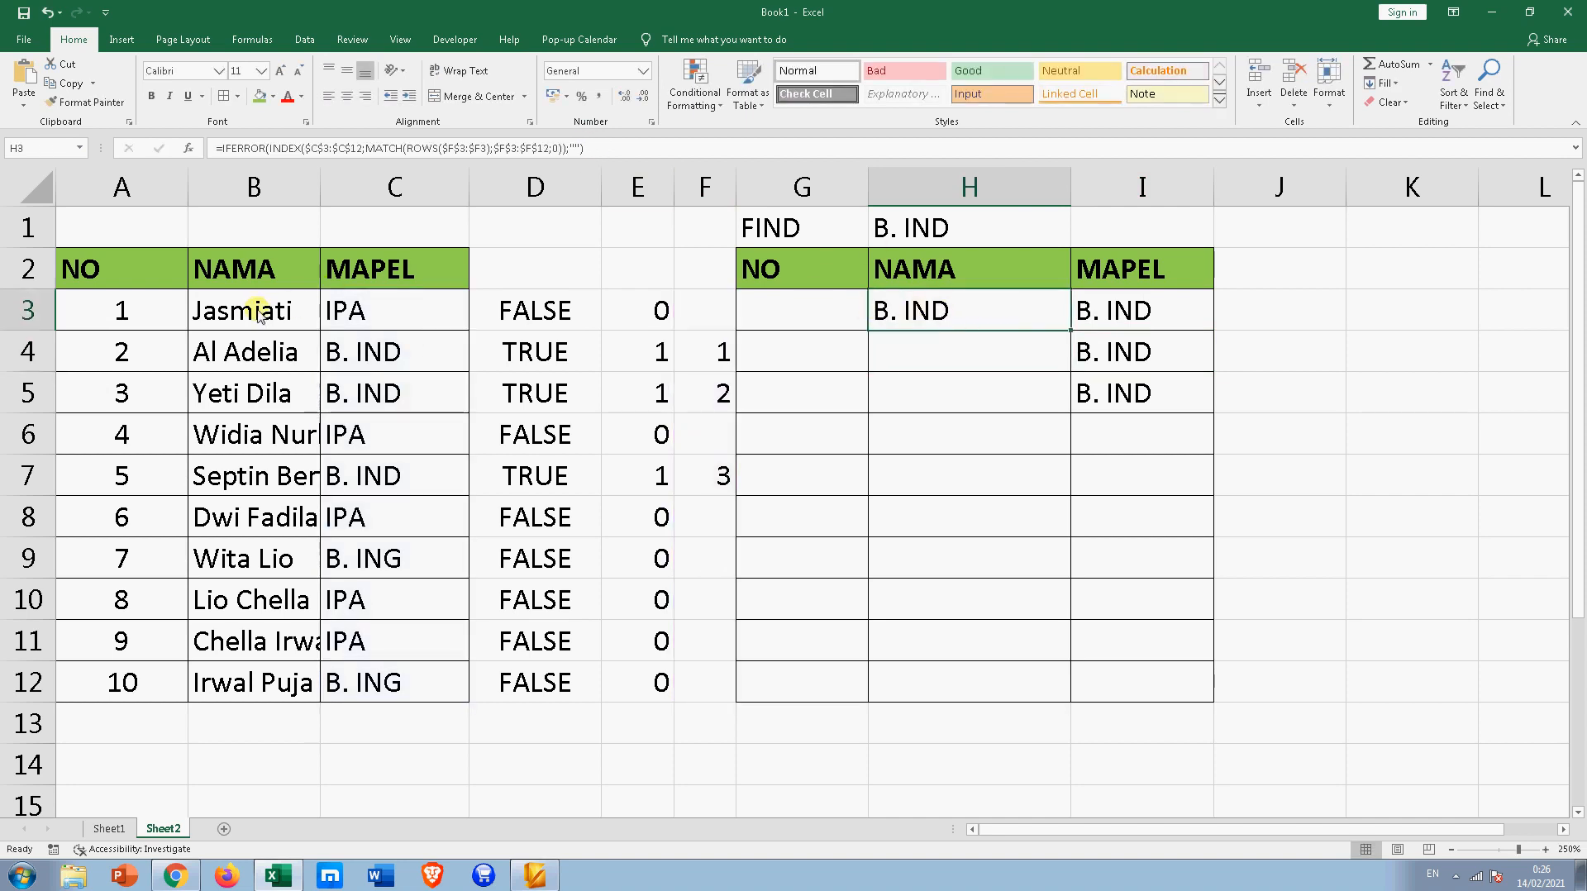
left_click(506, 149)
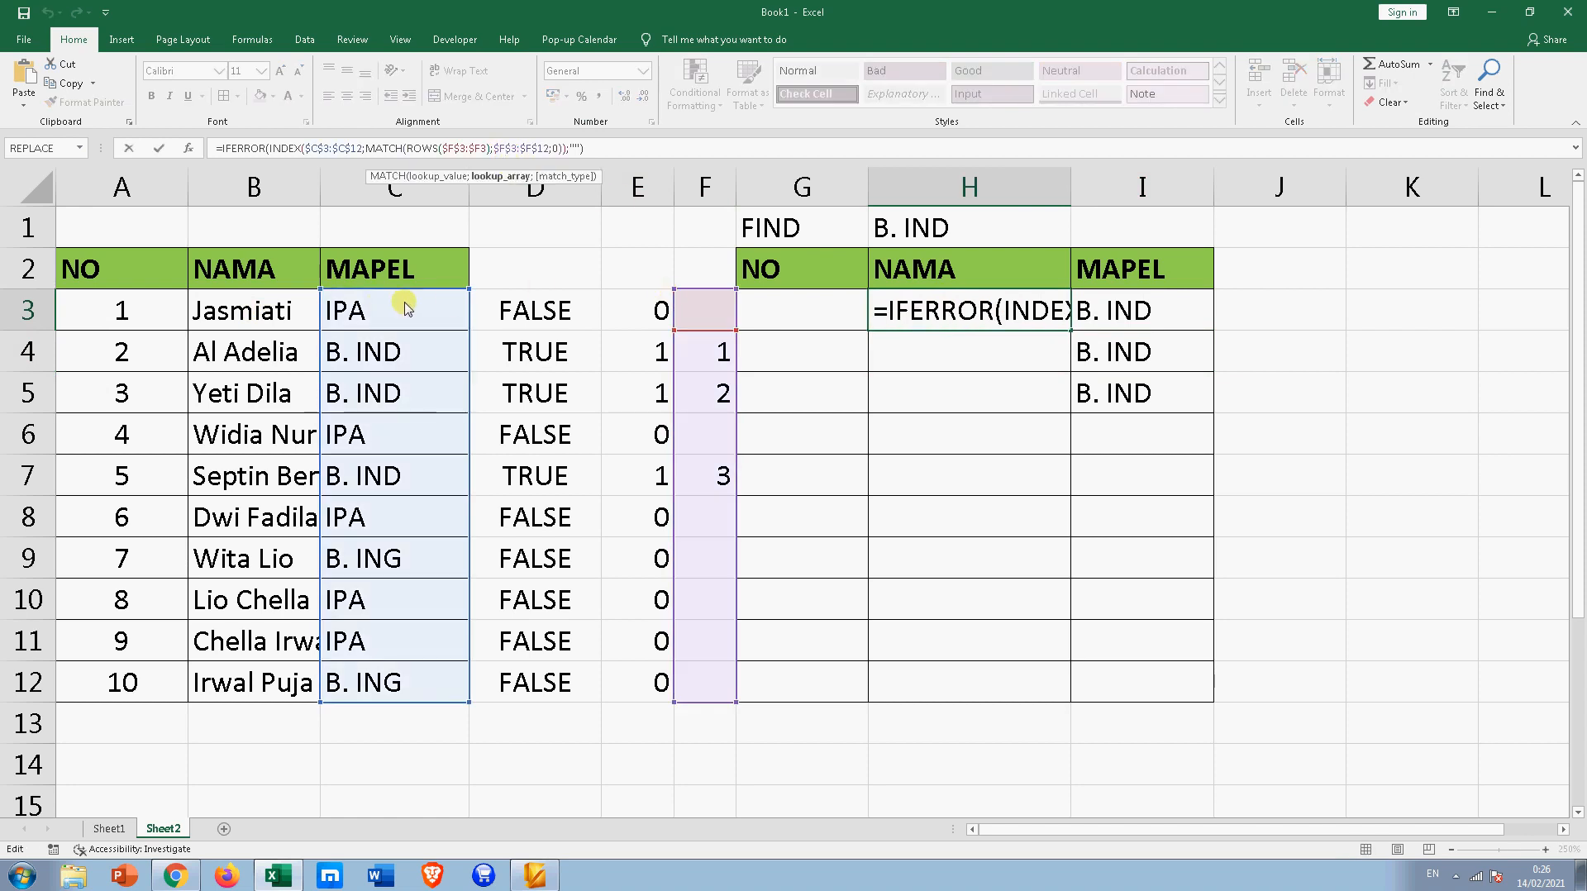
left_click(318, 149)
key("BackSpace")
type("B")
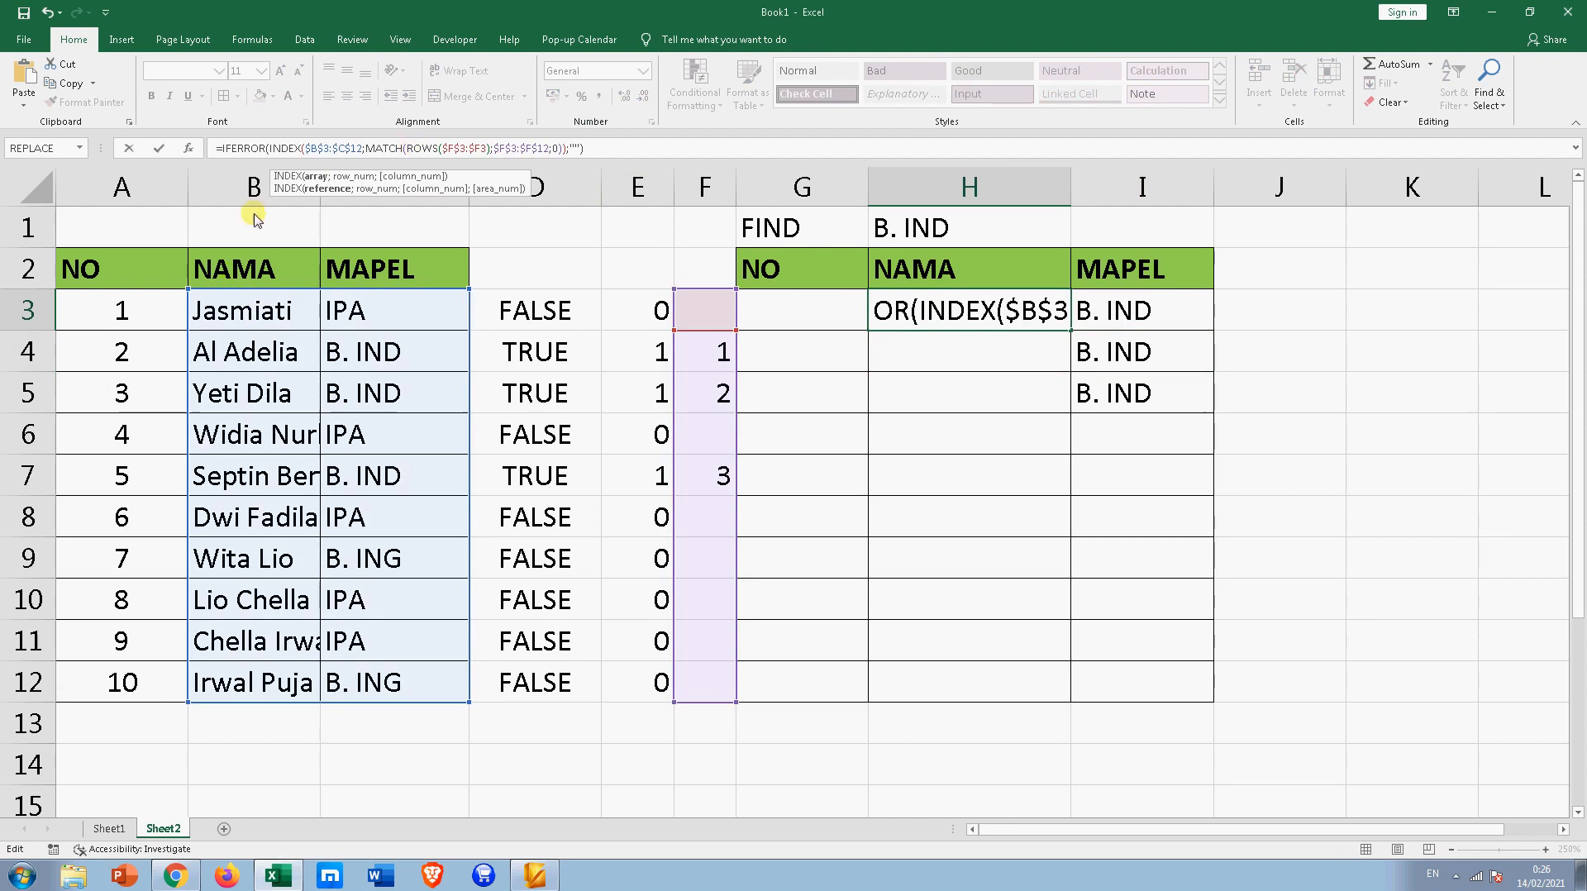
left_click(344, 149)
key("BackSpace")
type("B")
key("Return")
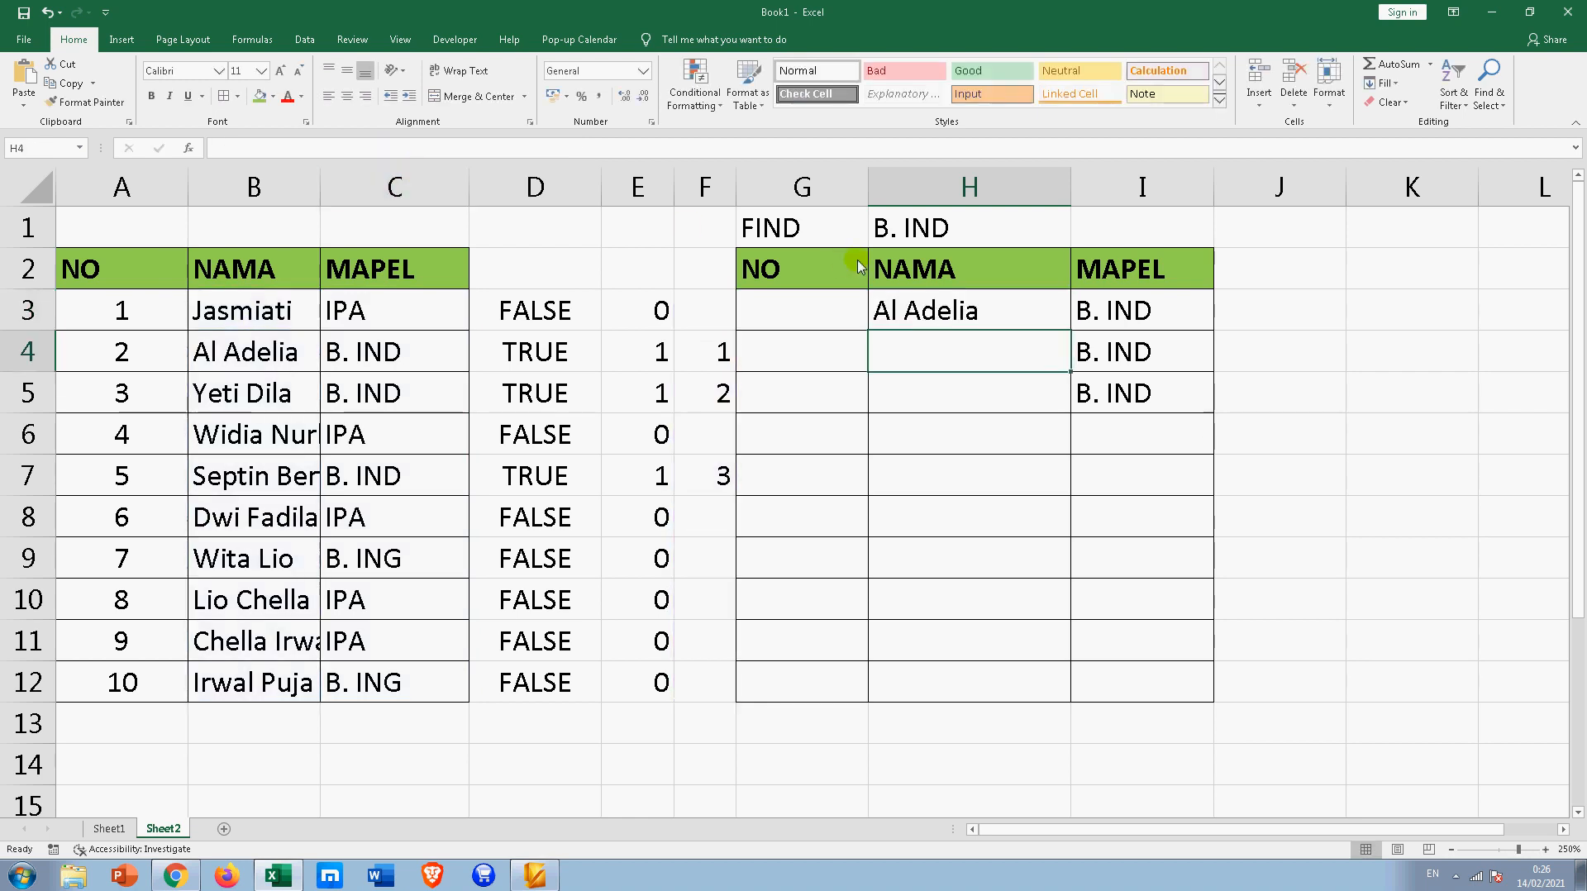
Fill the H3 formula down through H12 and compare the NAMA results with the numbered source rows
left_click(951, 309)
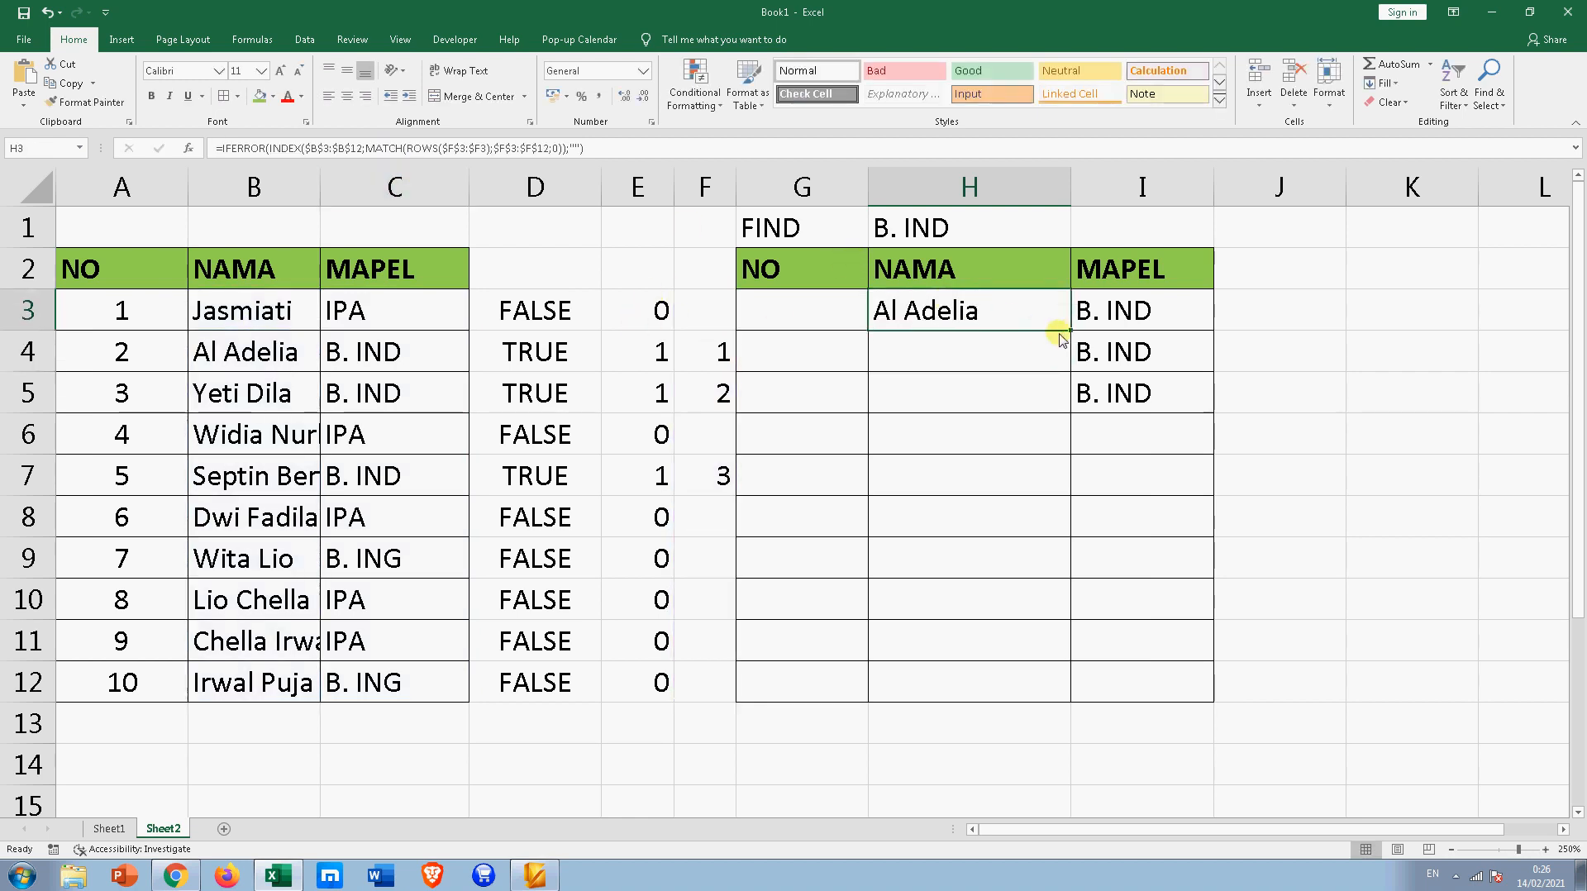
left_click_drag(1070, 330, 1051, 686)
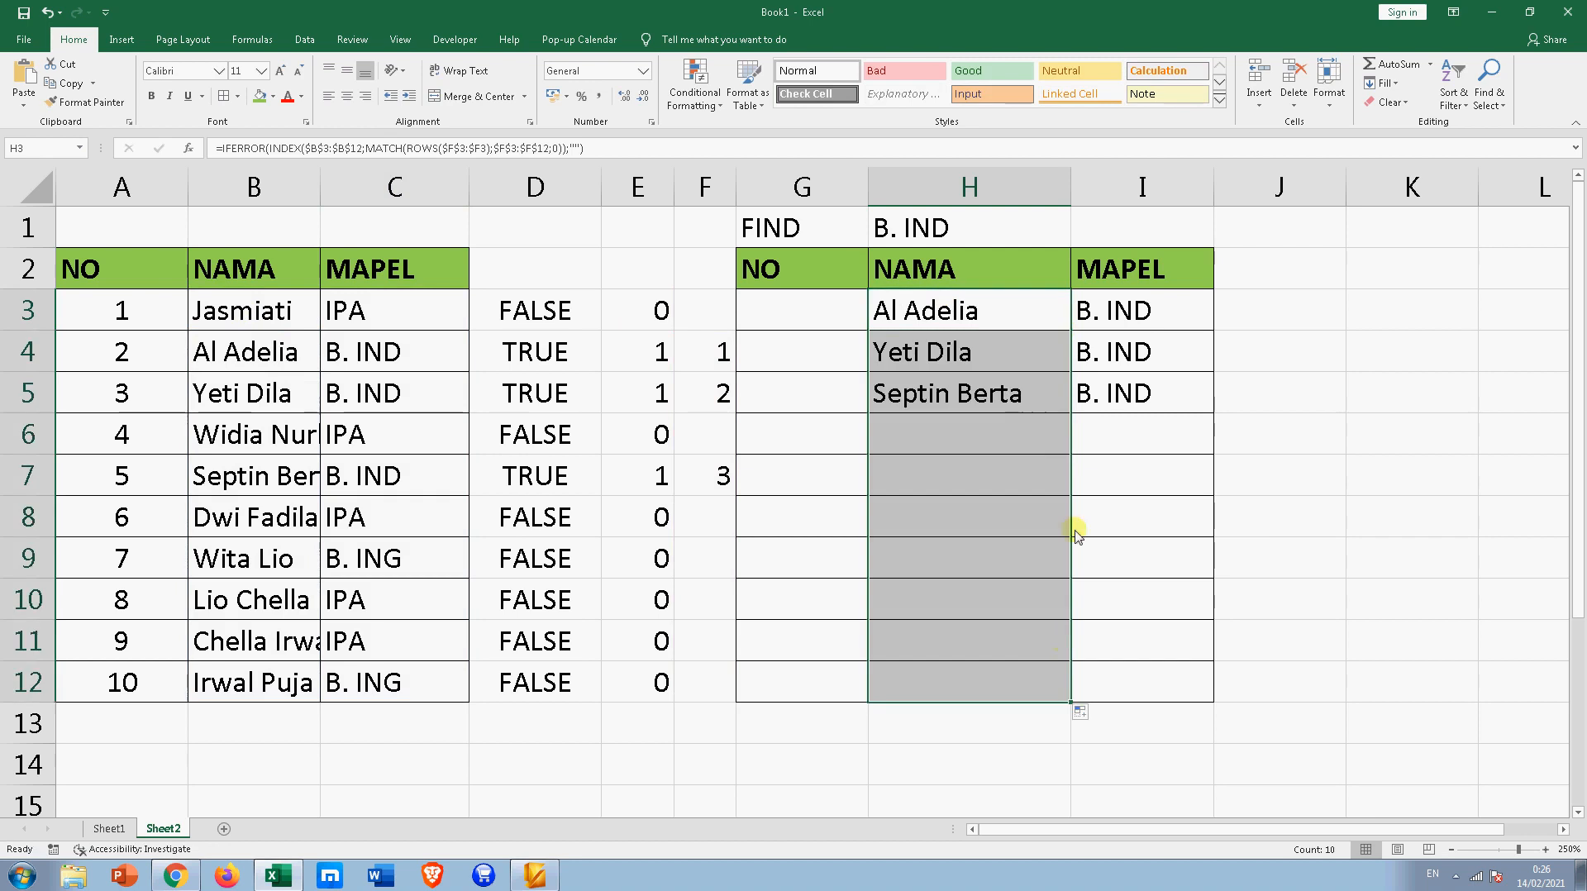
left_click(957, 314)
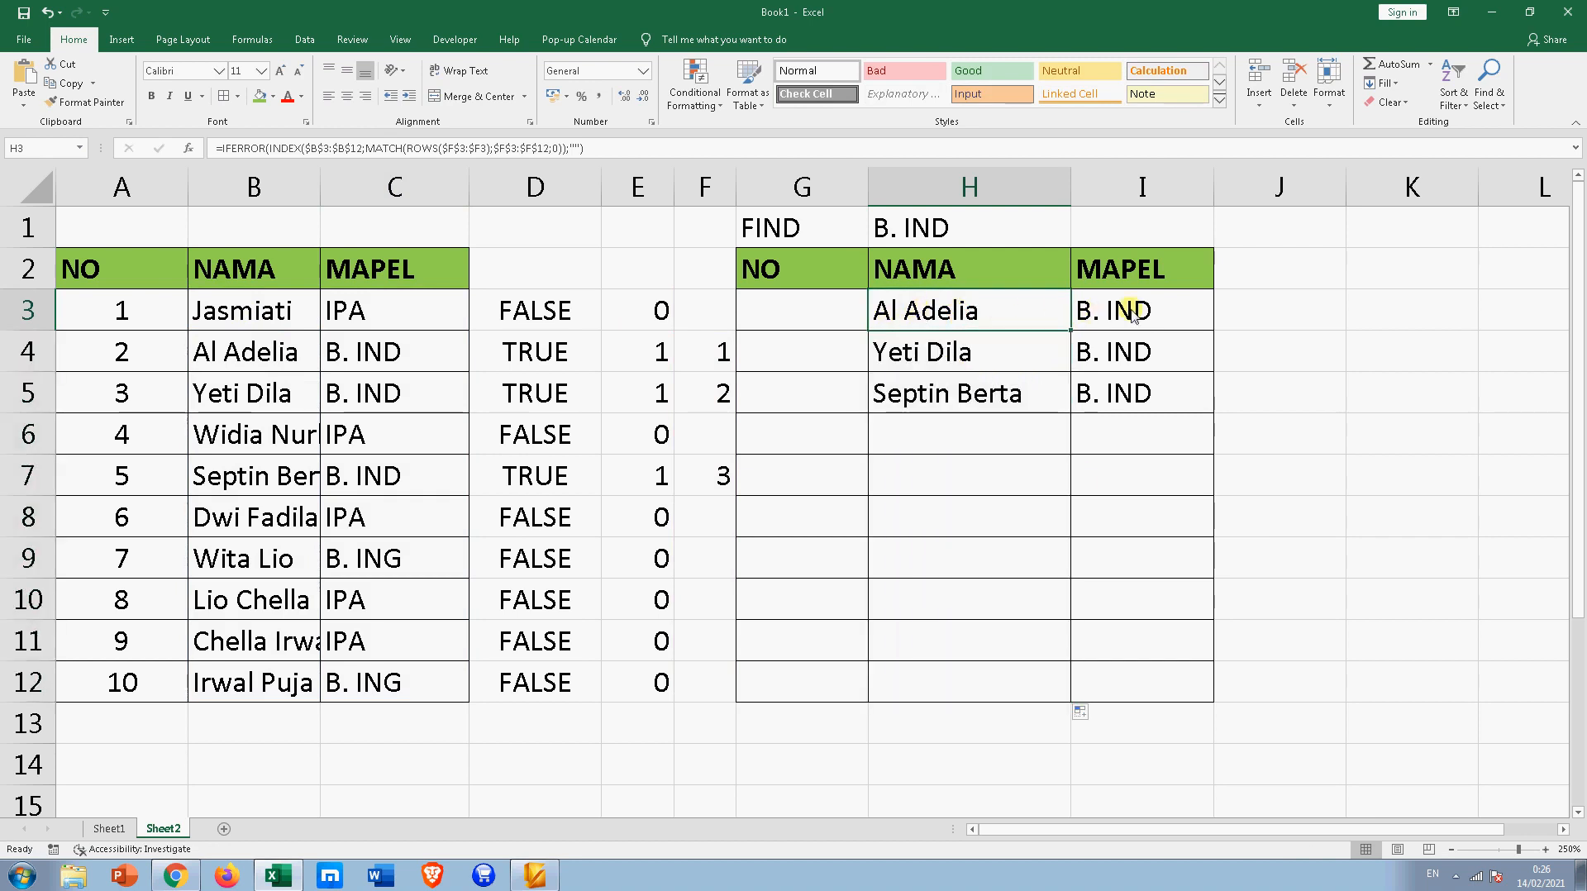
left_click(711, 350)
left_click(202, 362)
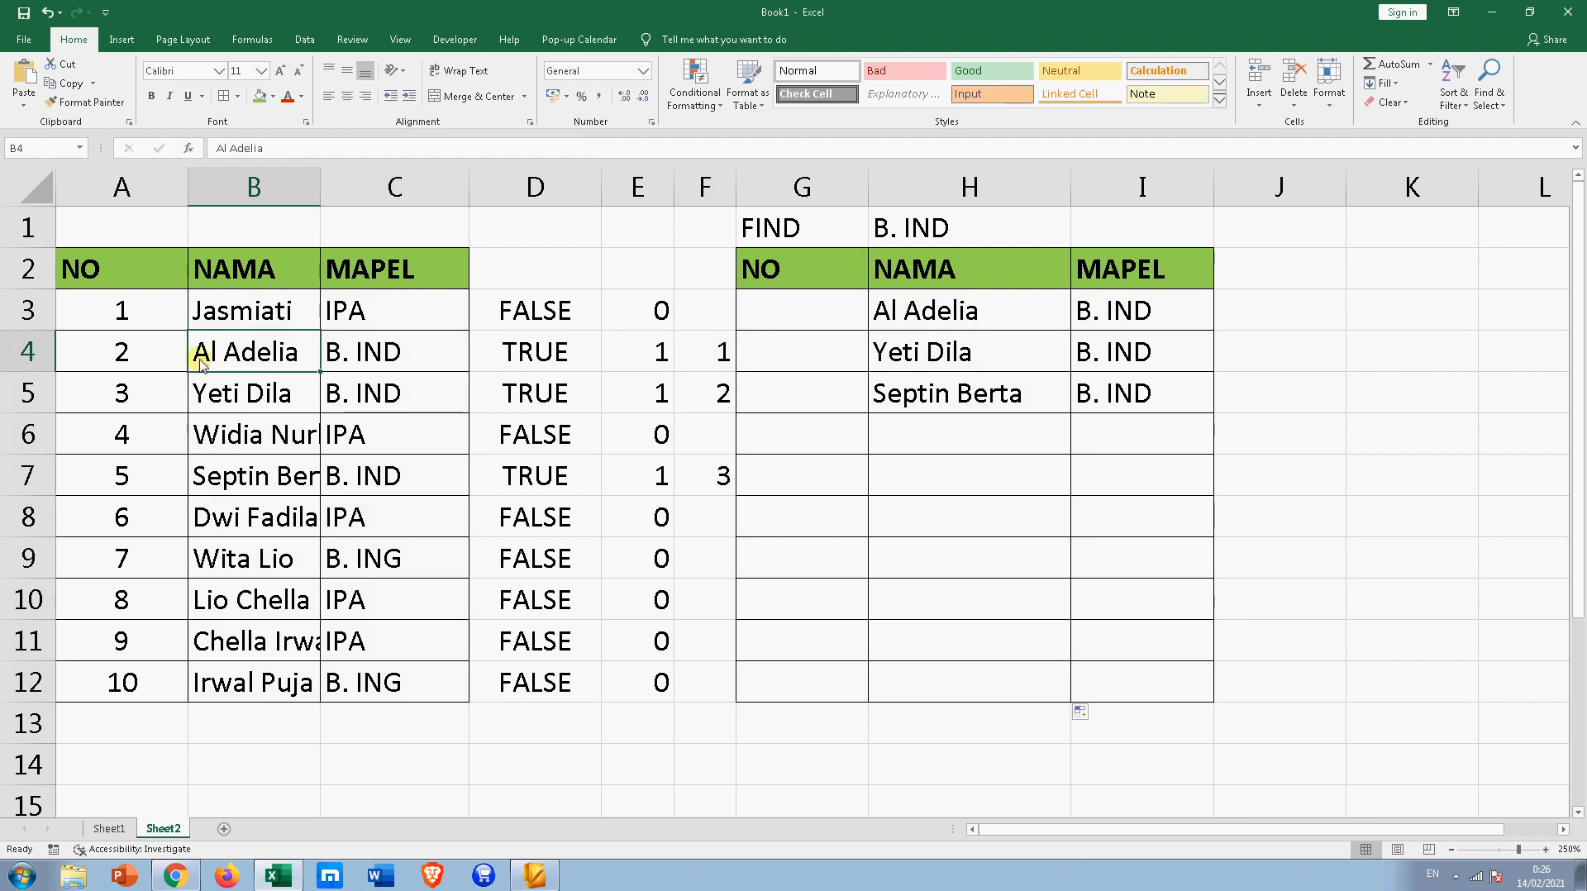
left_click(899, 308)
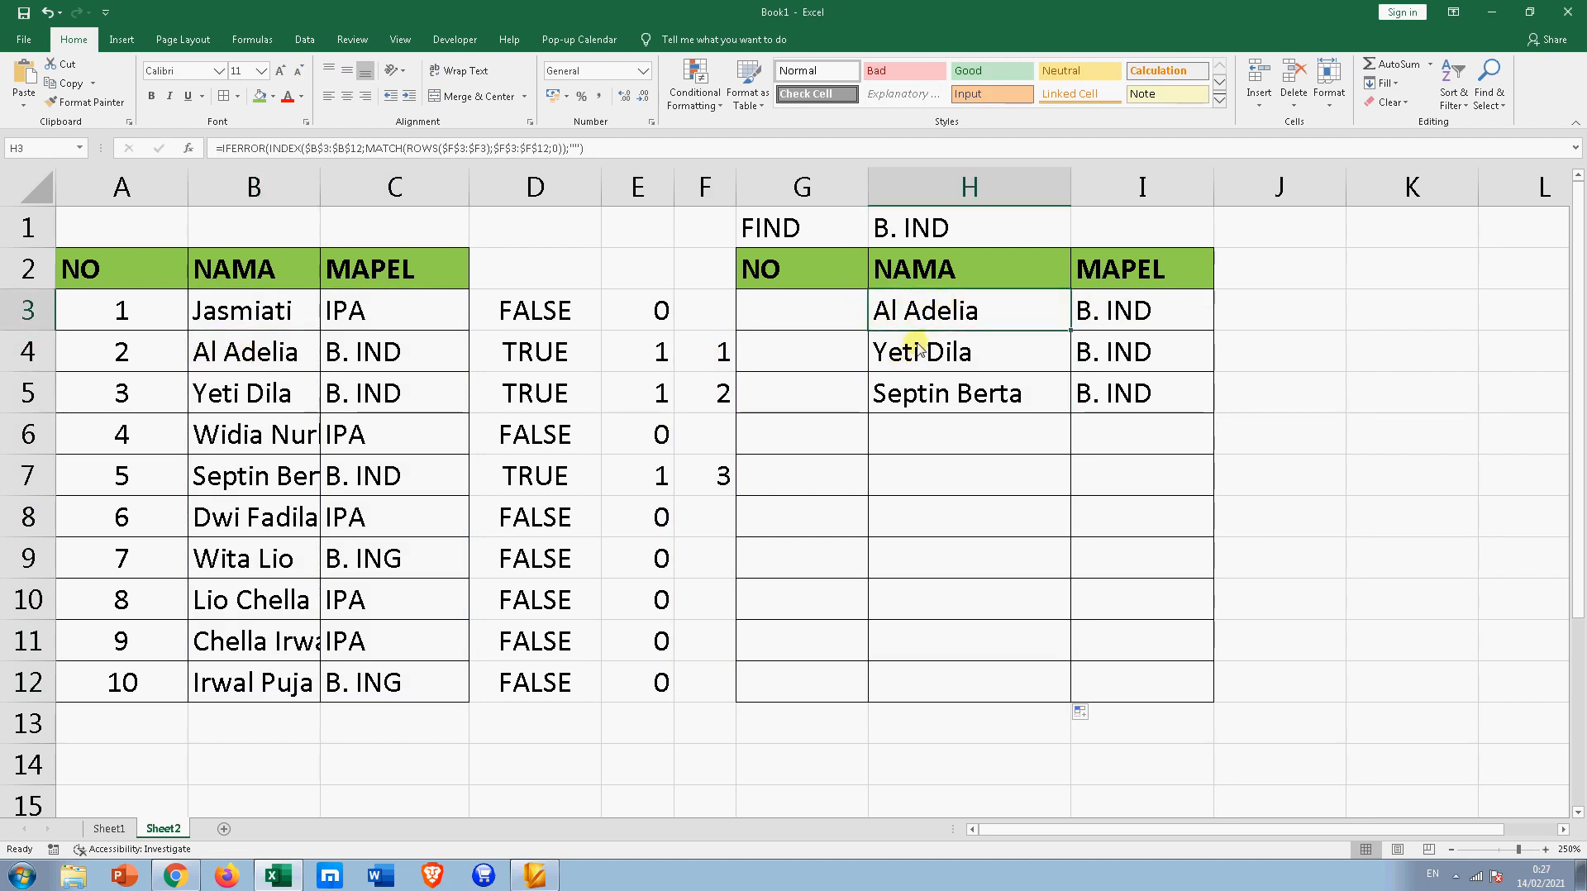
left_click(666, 395)
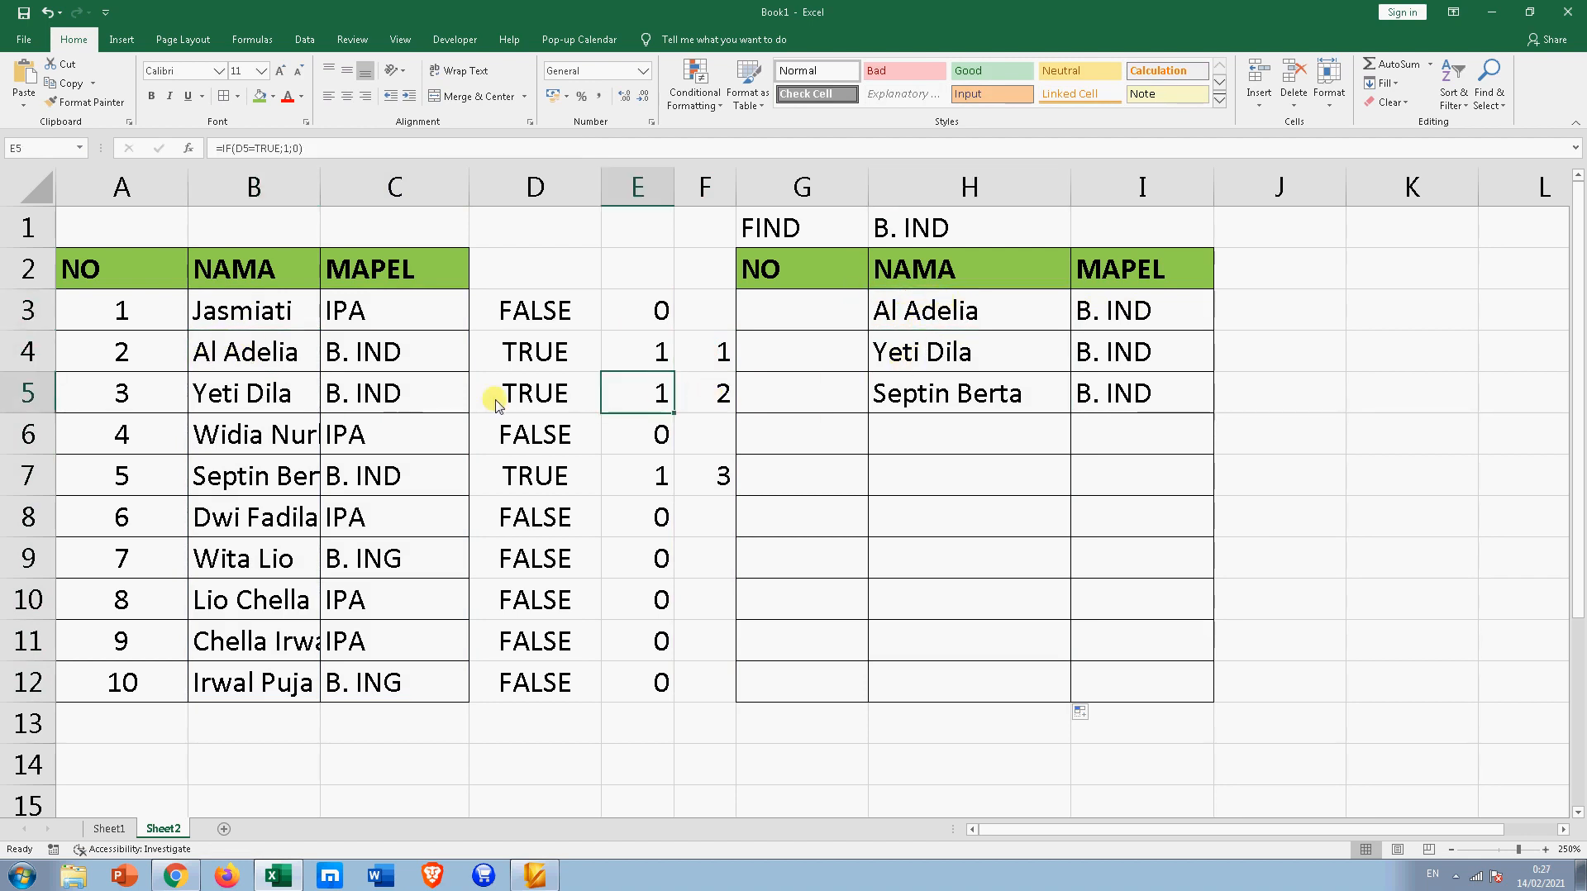
left_click(388, 397)
left_click(247, 397)
left_click(916, 347)
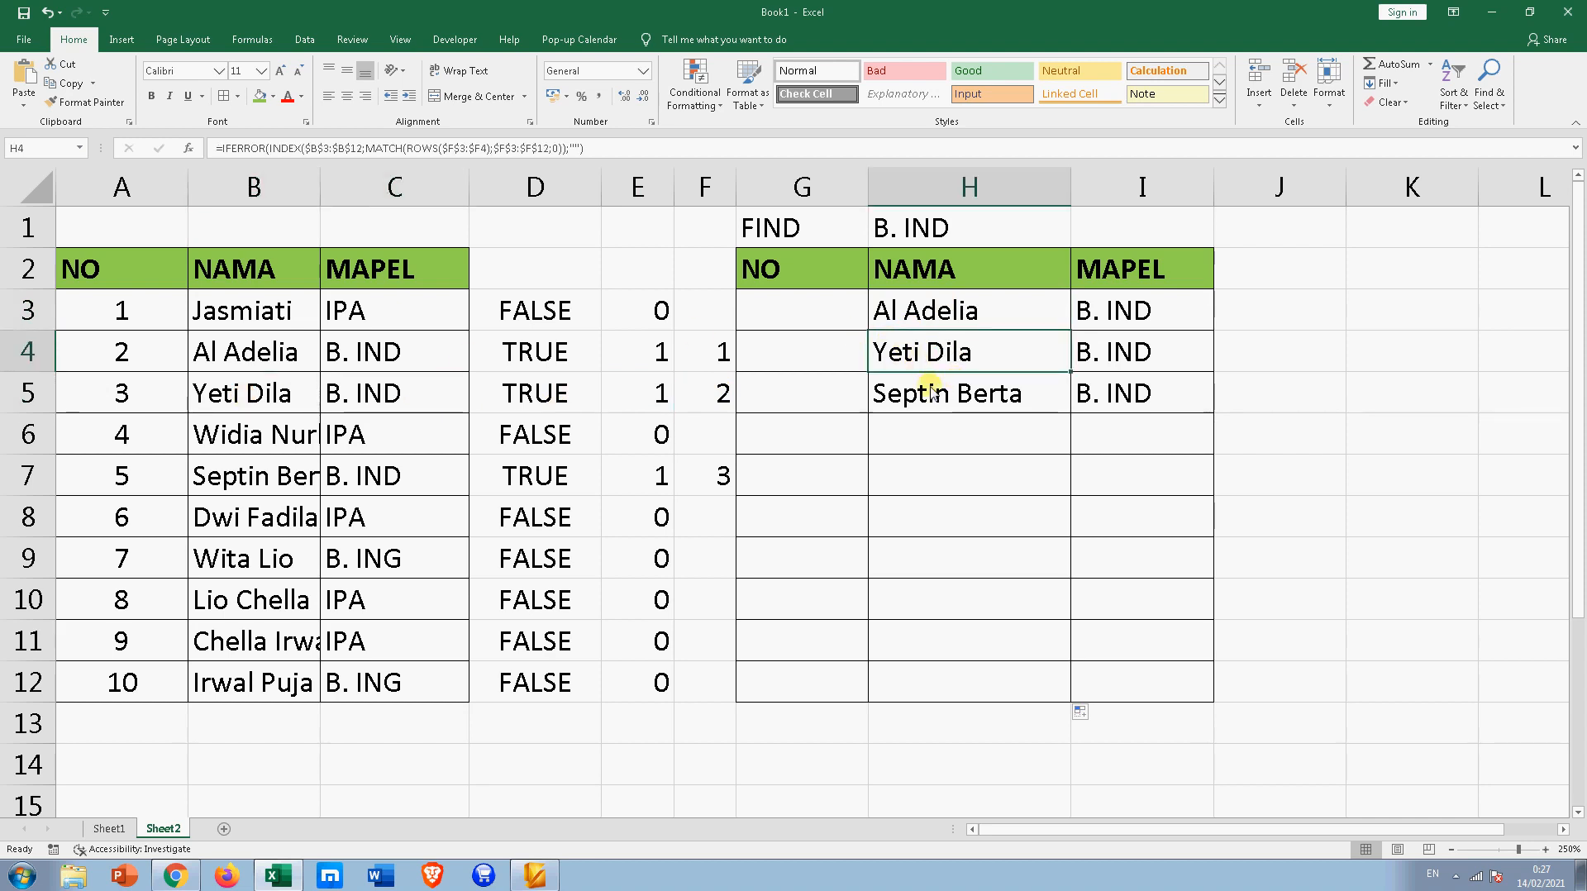
left_click(956, 389)
Enter the formula =IF(I3="";"";1) in G3, the first NO result cell
left_click(836, 312)
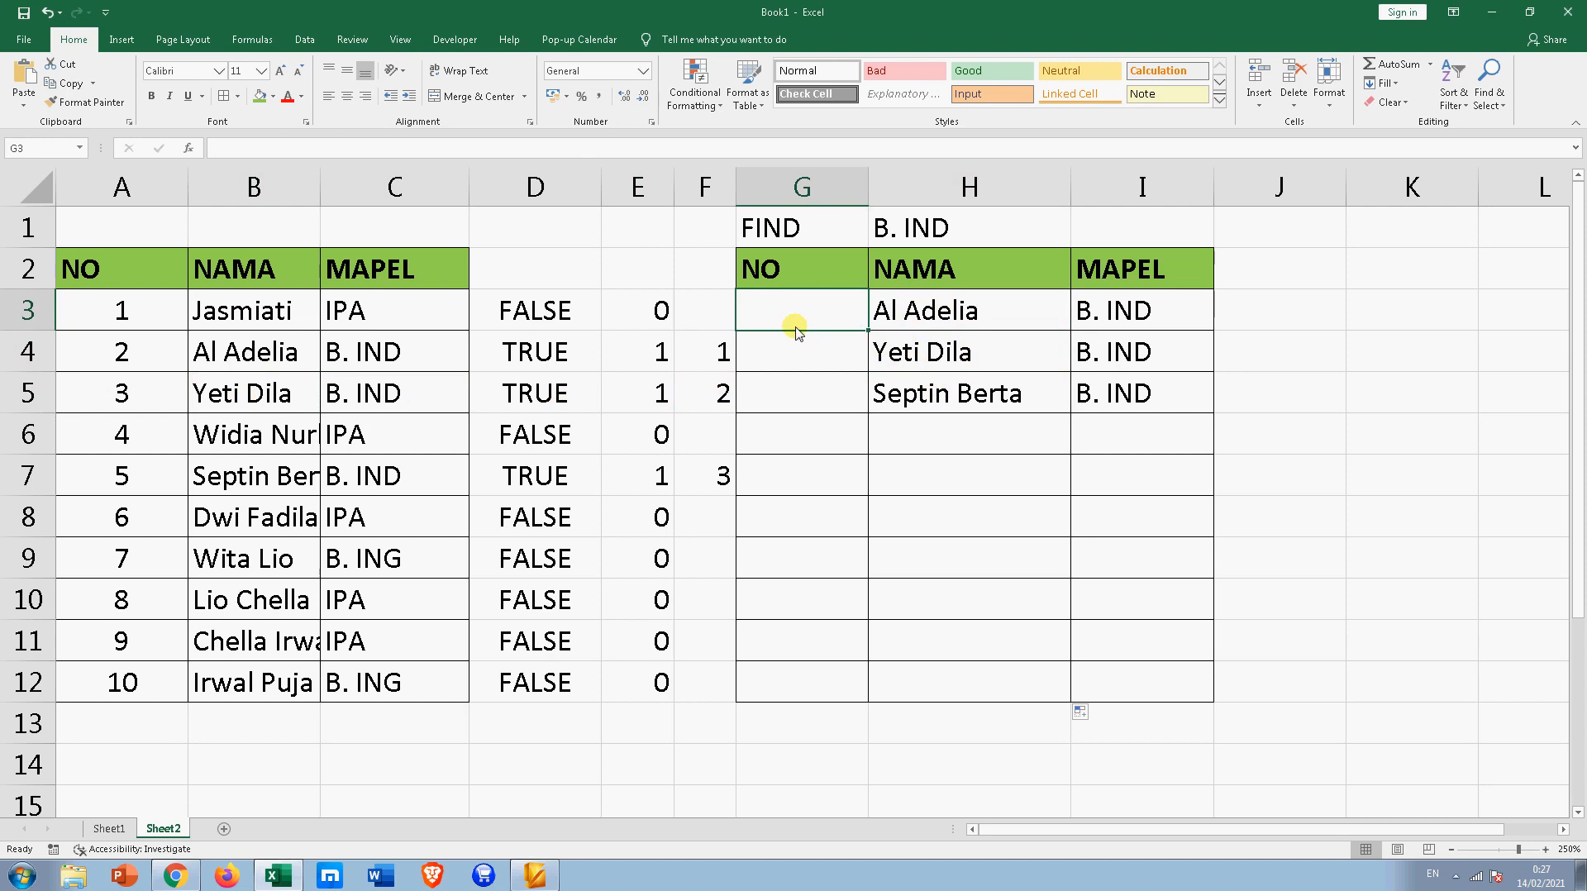
type("=")
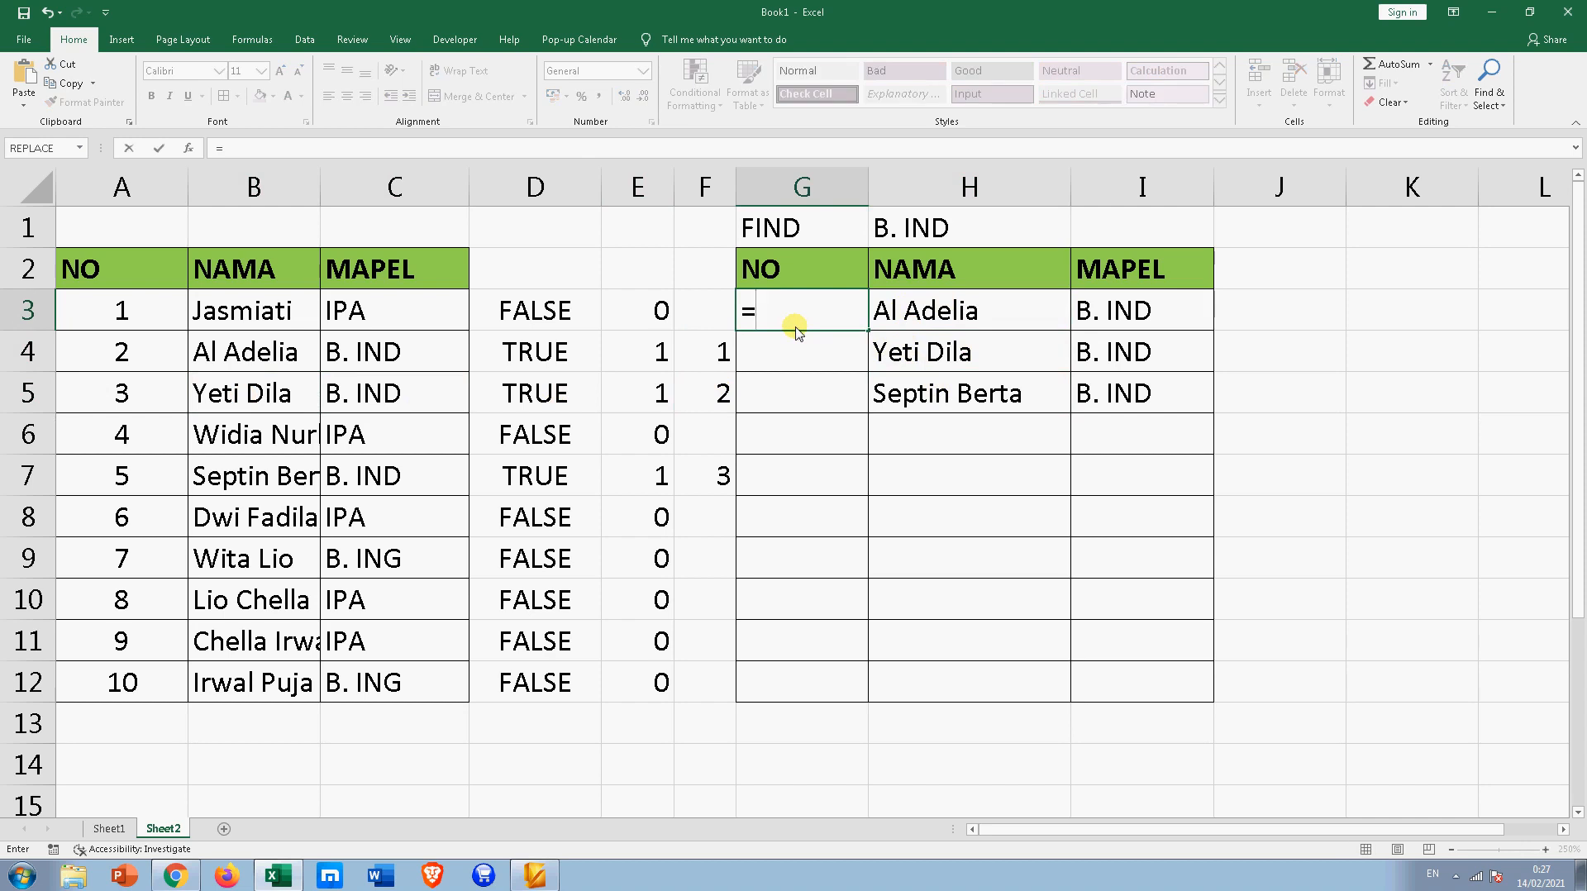
type("IF(")
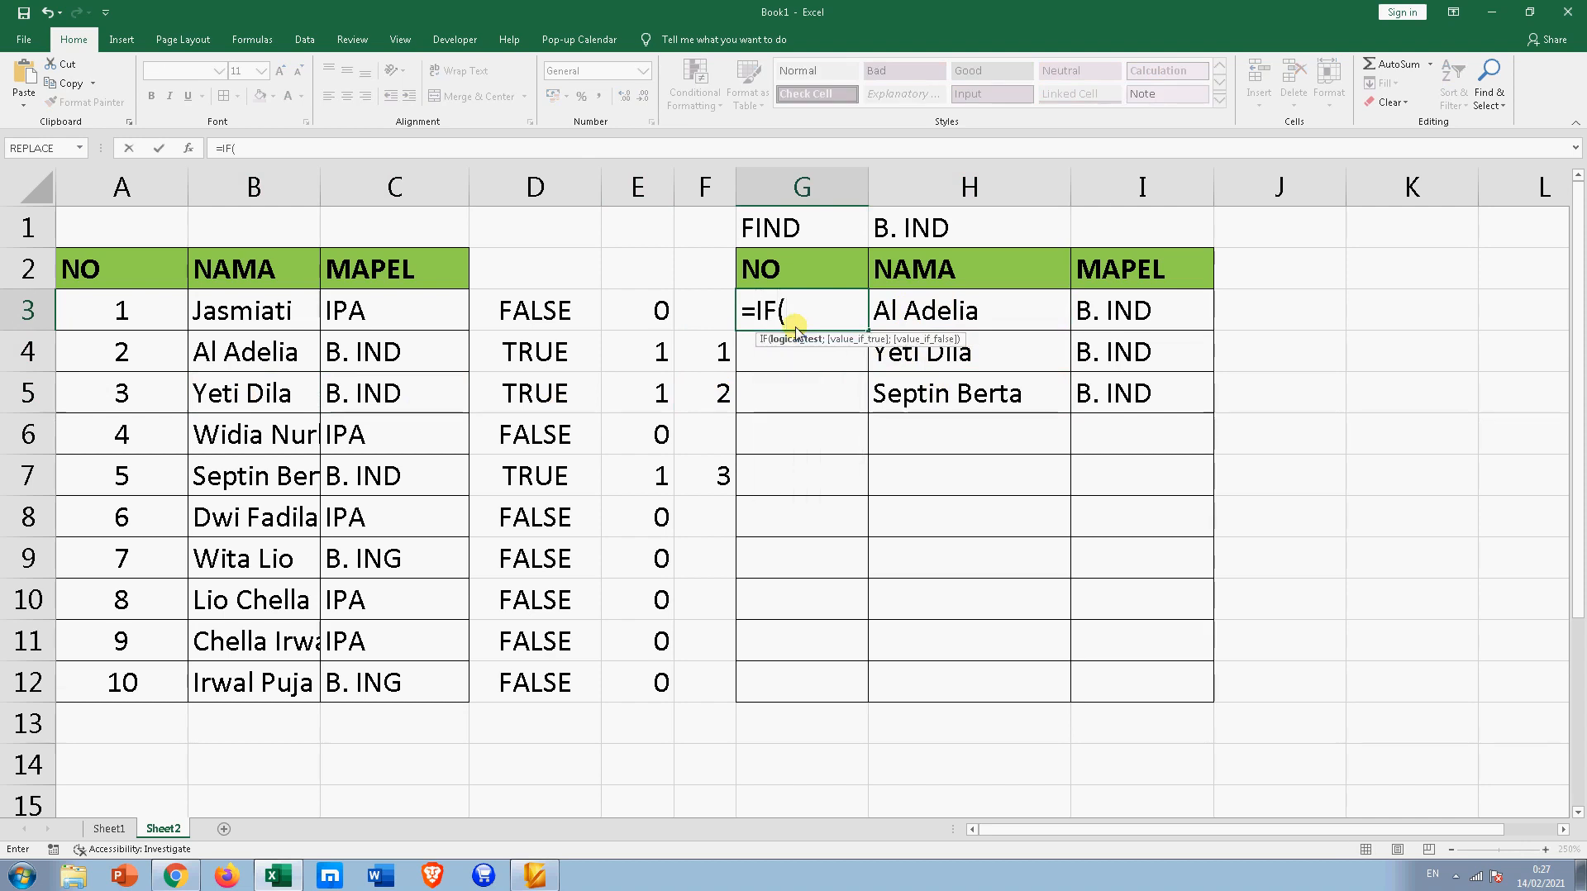
left_click(1144, 309)
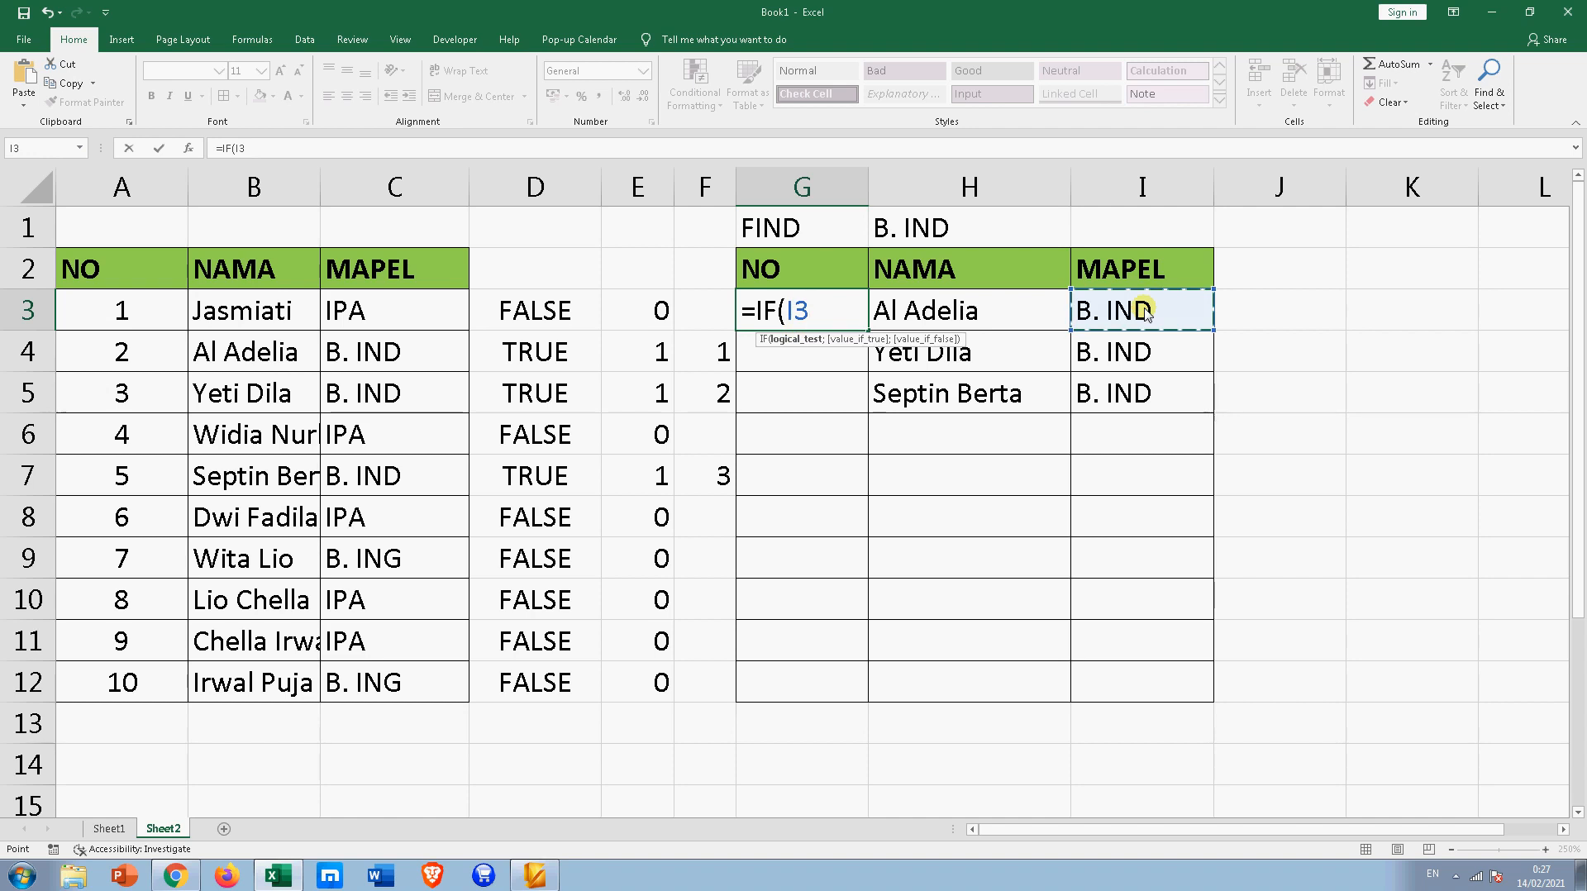
type("=")
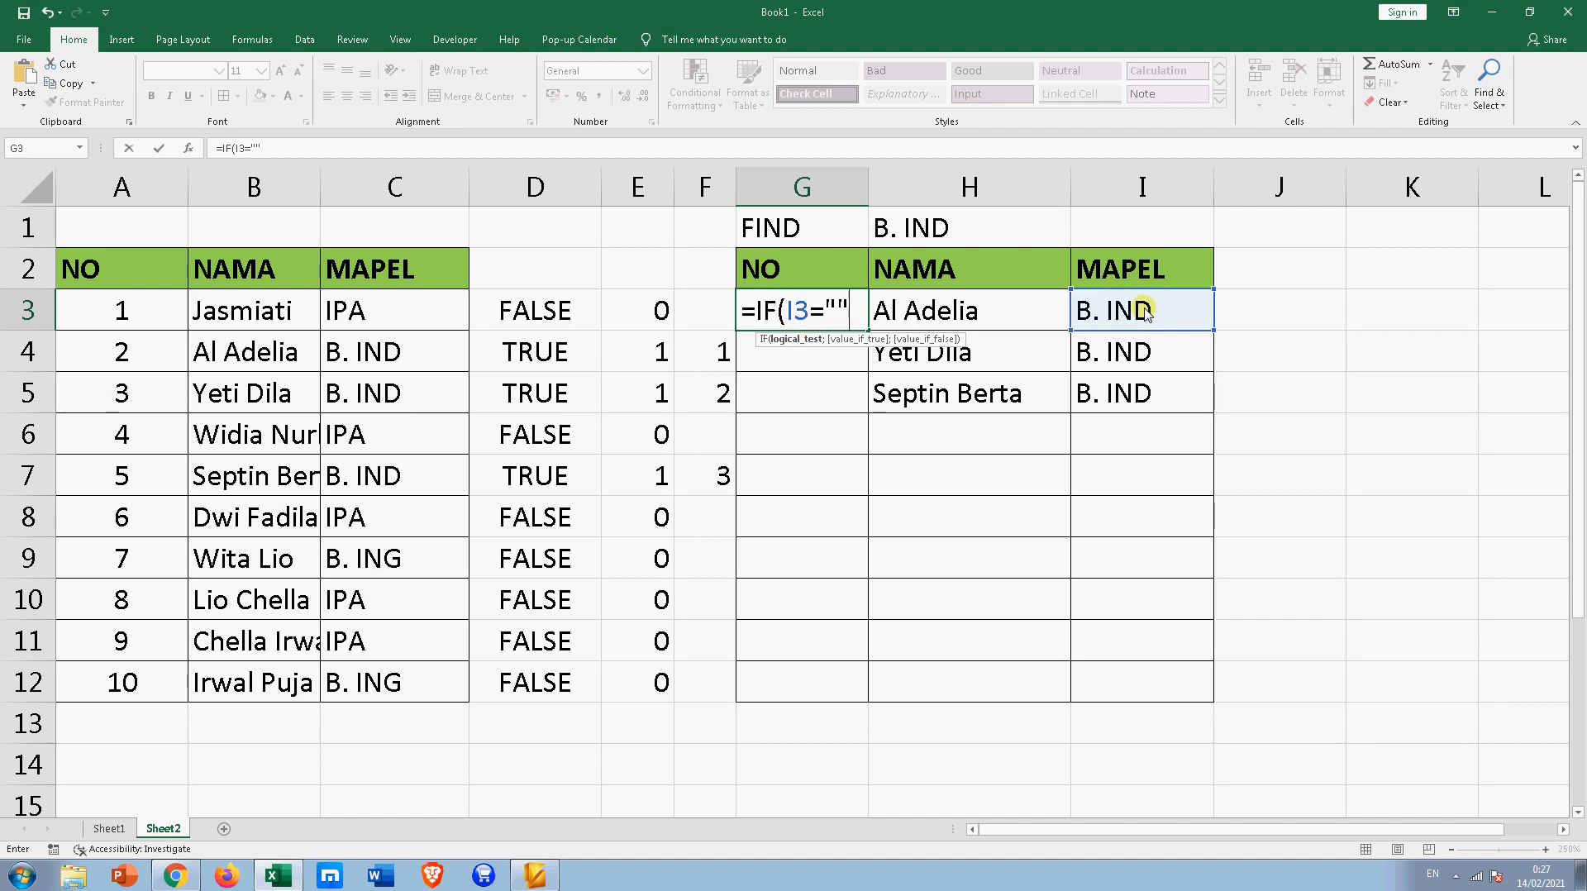
type("\"\";0")
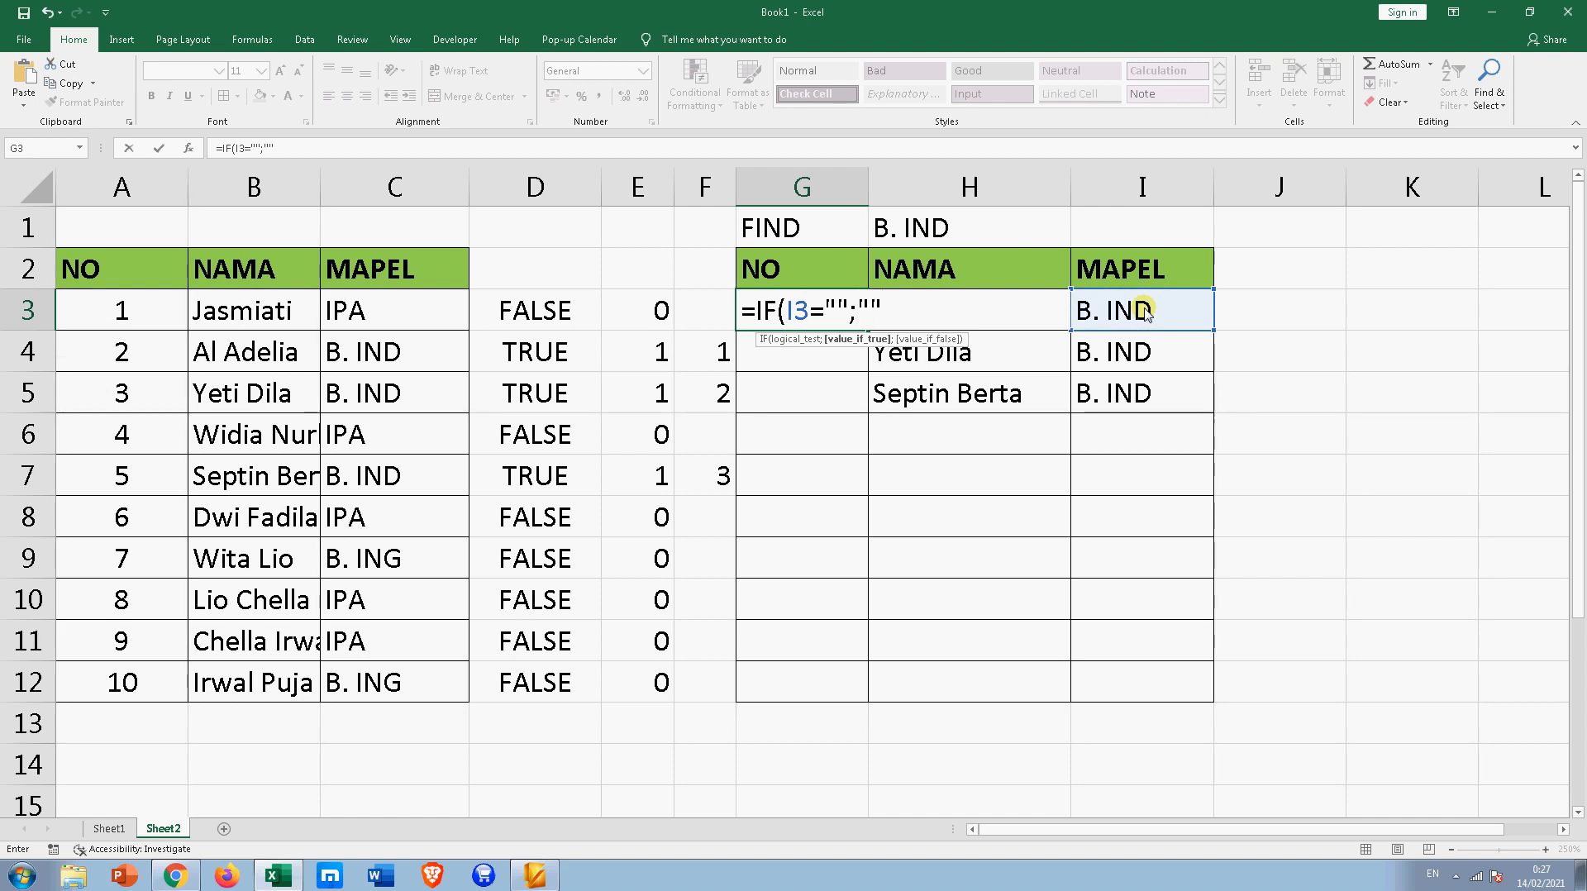
type(";1")
key("Return")
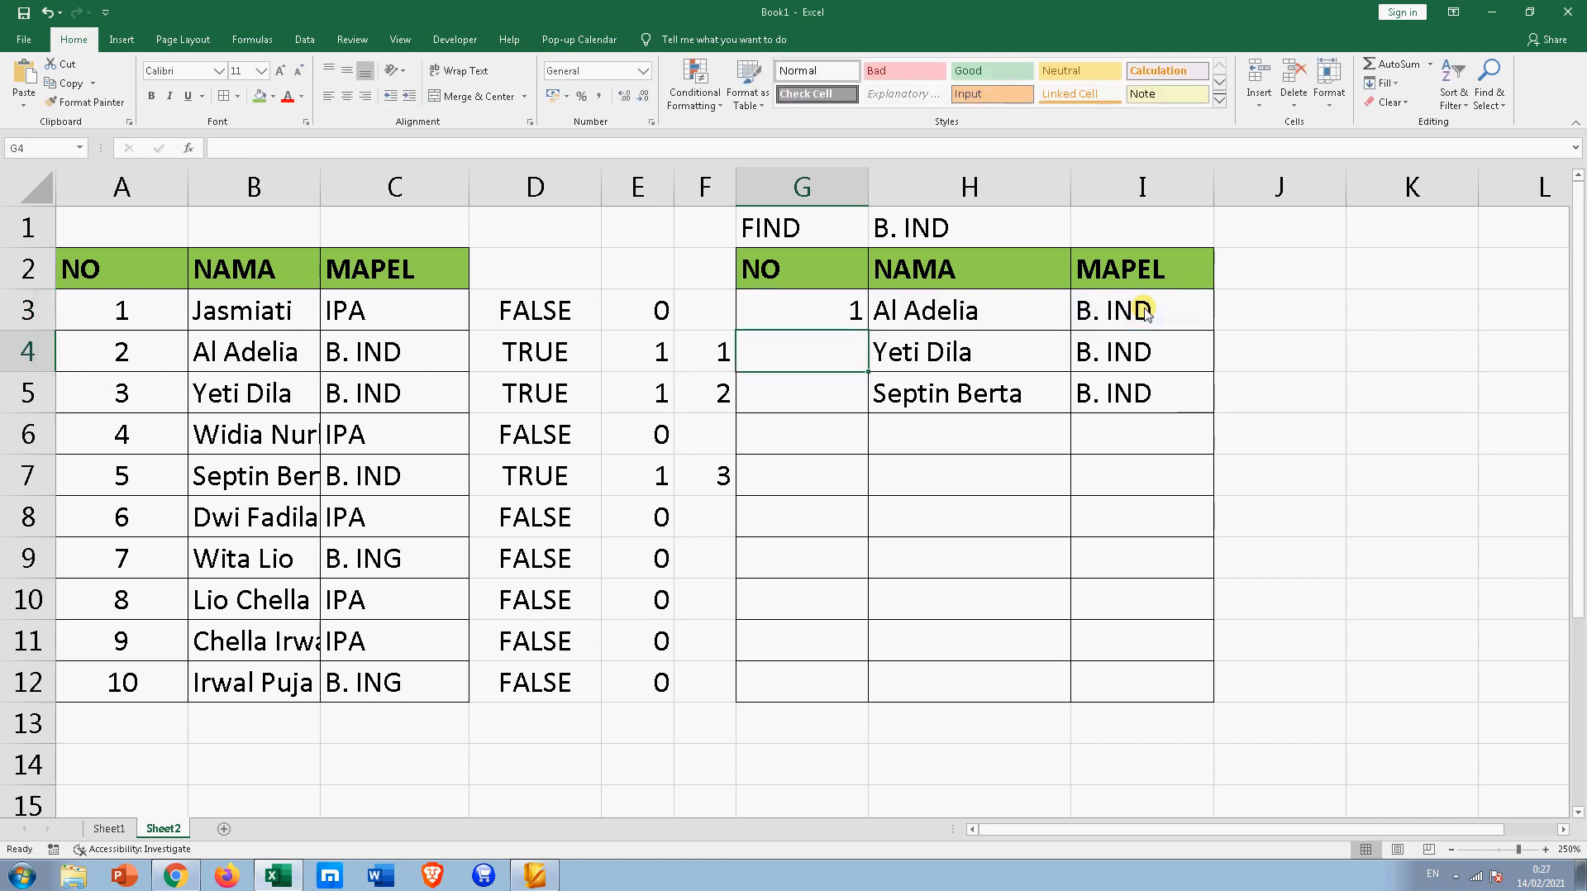
Copy the G3 formula into G4 and change its false value to G3+1, giving =IF(I4="";"";G3+1)
left_click(806, 302)
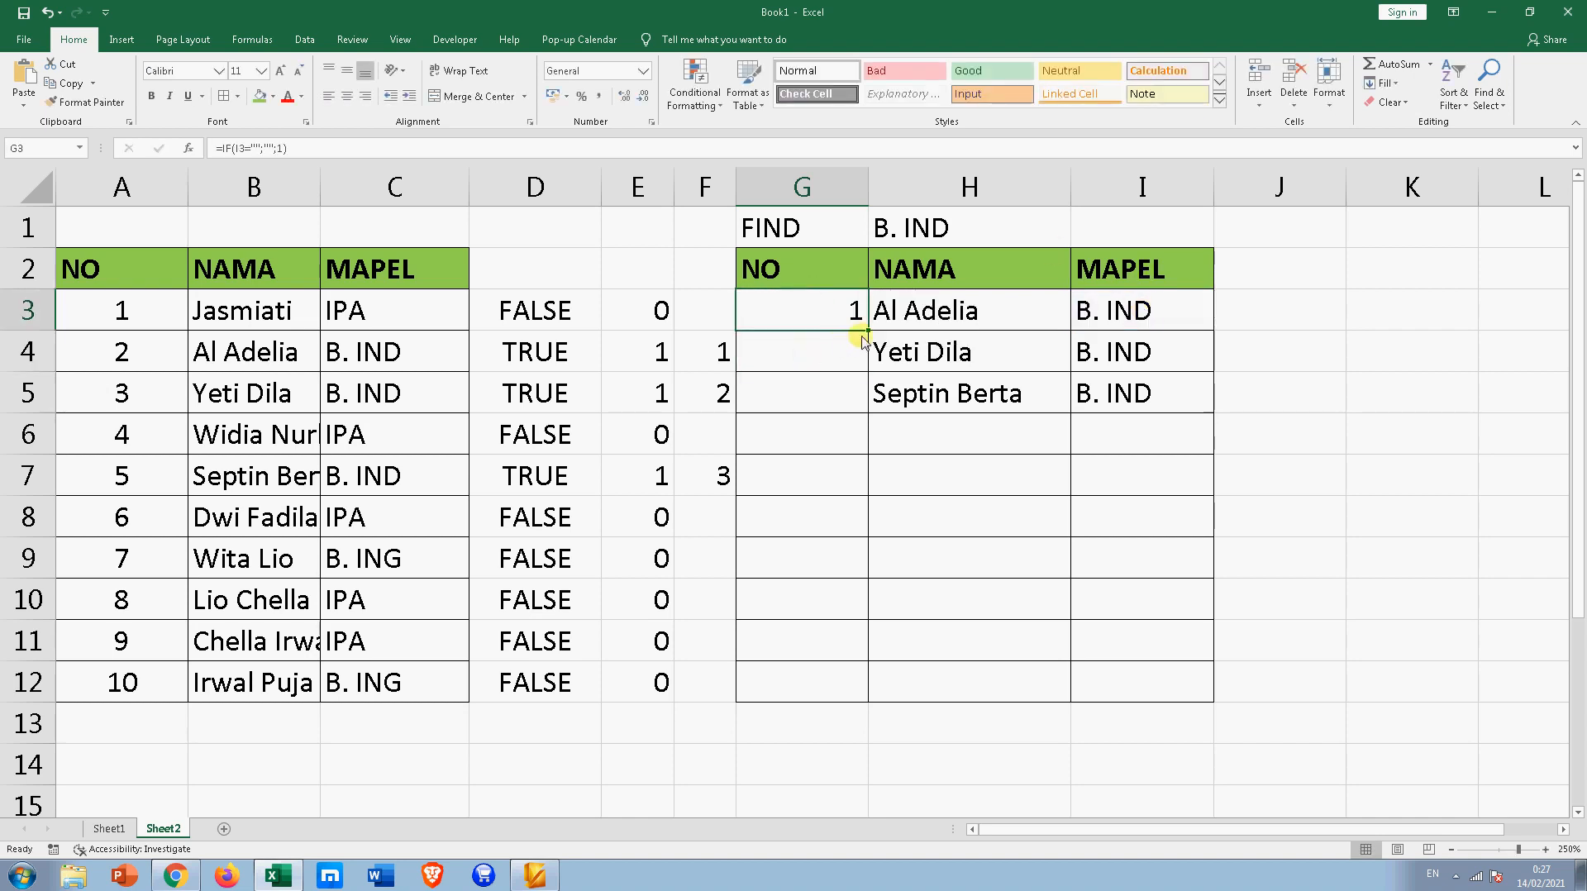
left_click(825, 371)
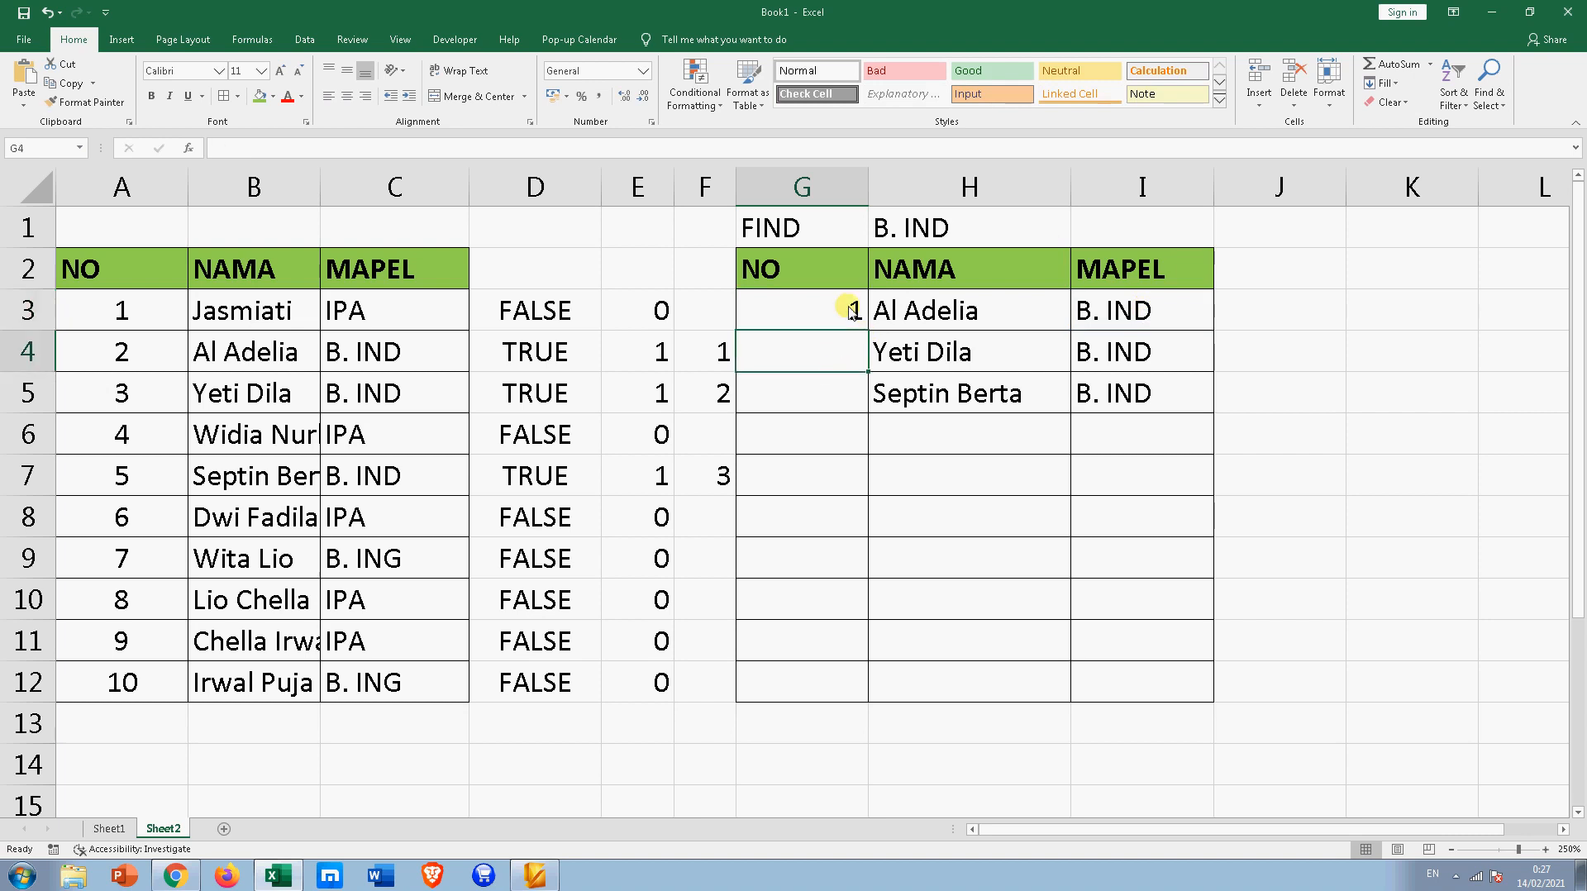
left_click(851, 312)
left_click_drag(867, 330, 835, 350)
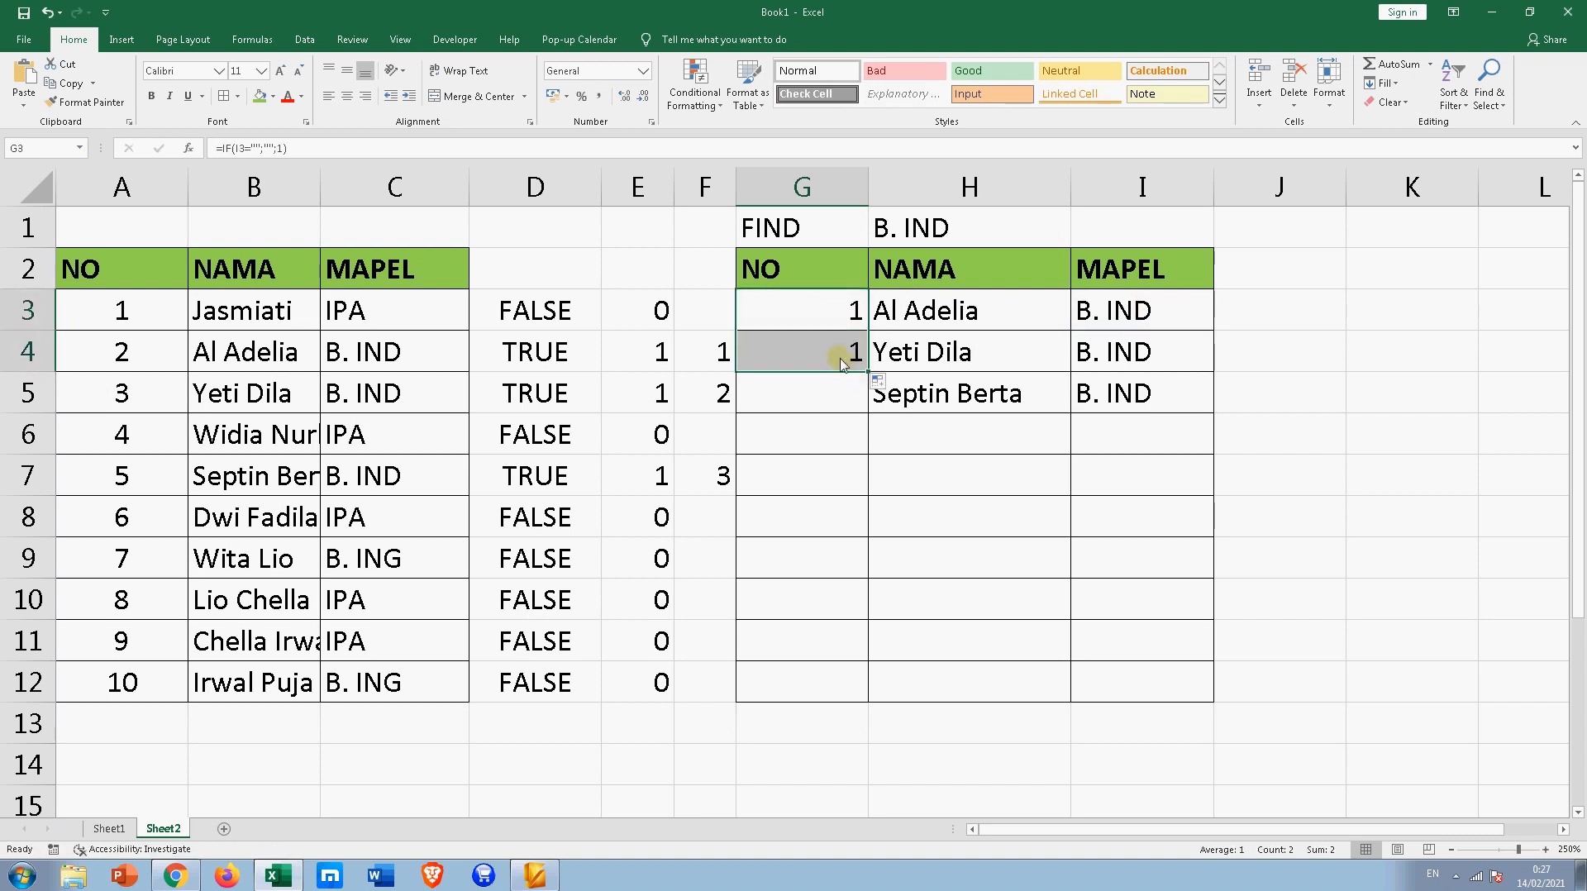
left_click(833, 352)
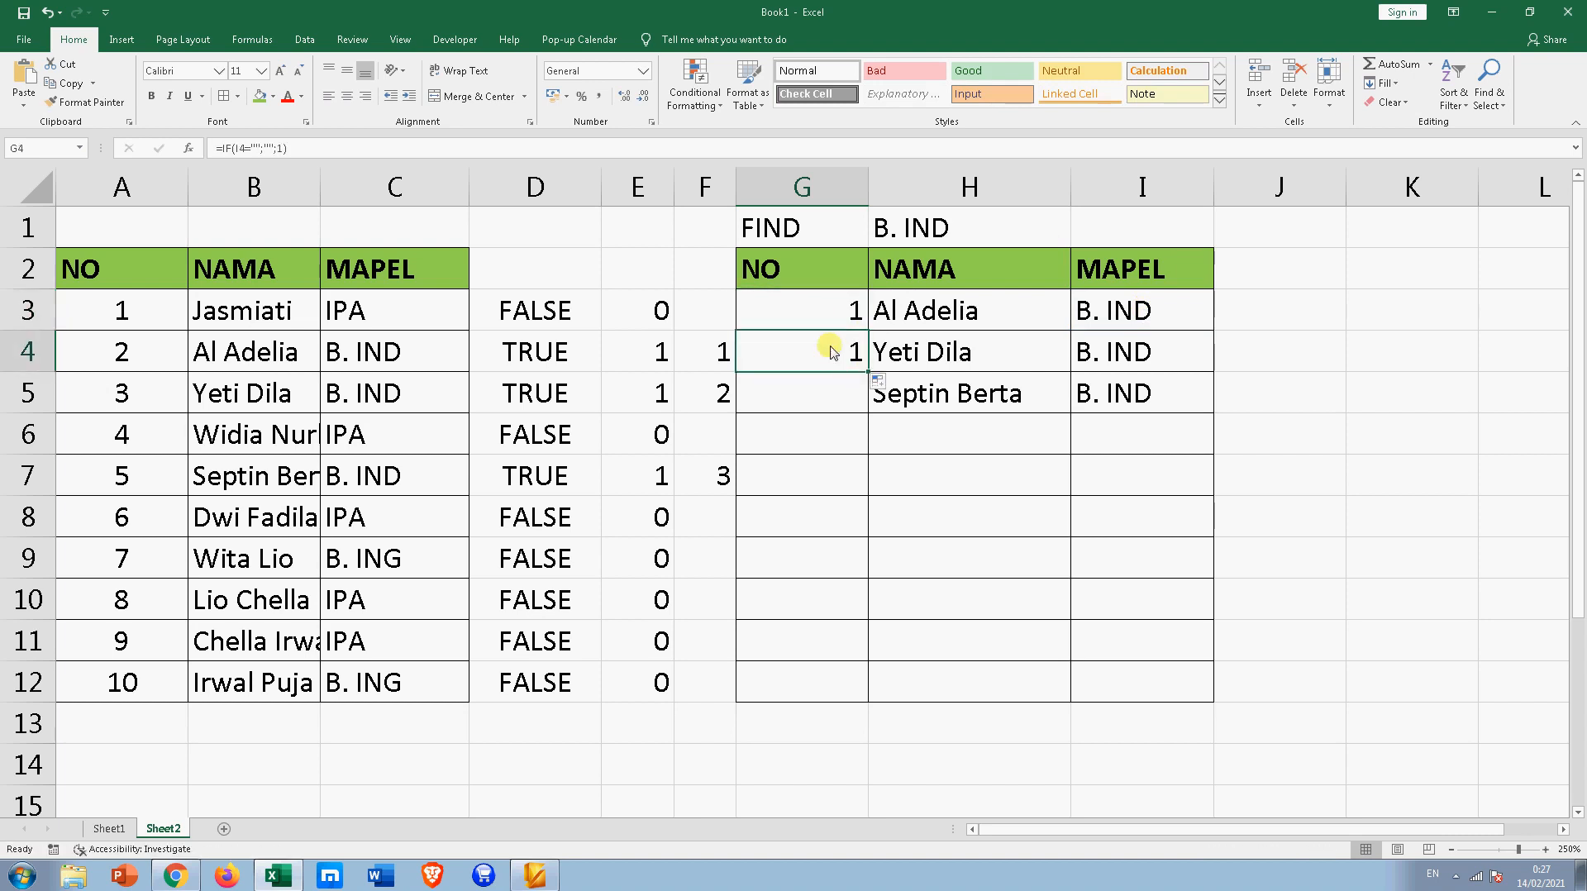
left_click(278, 149)
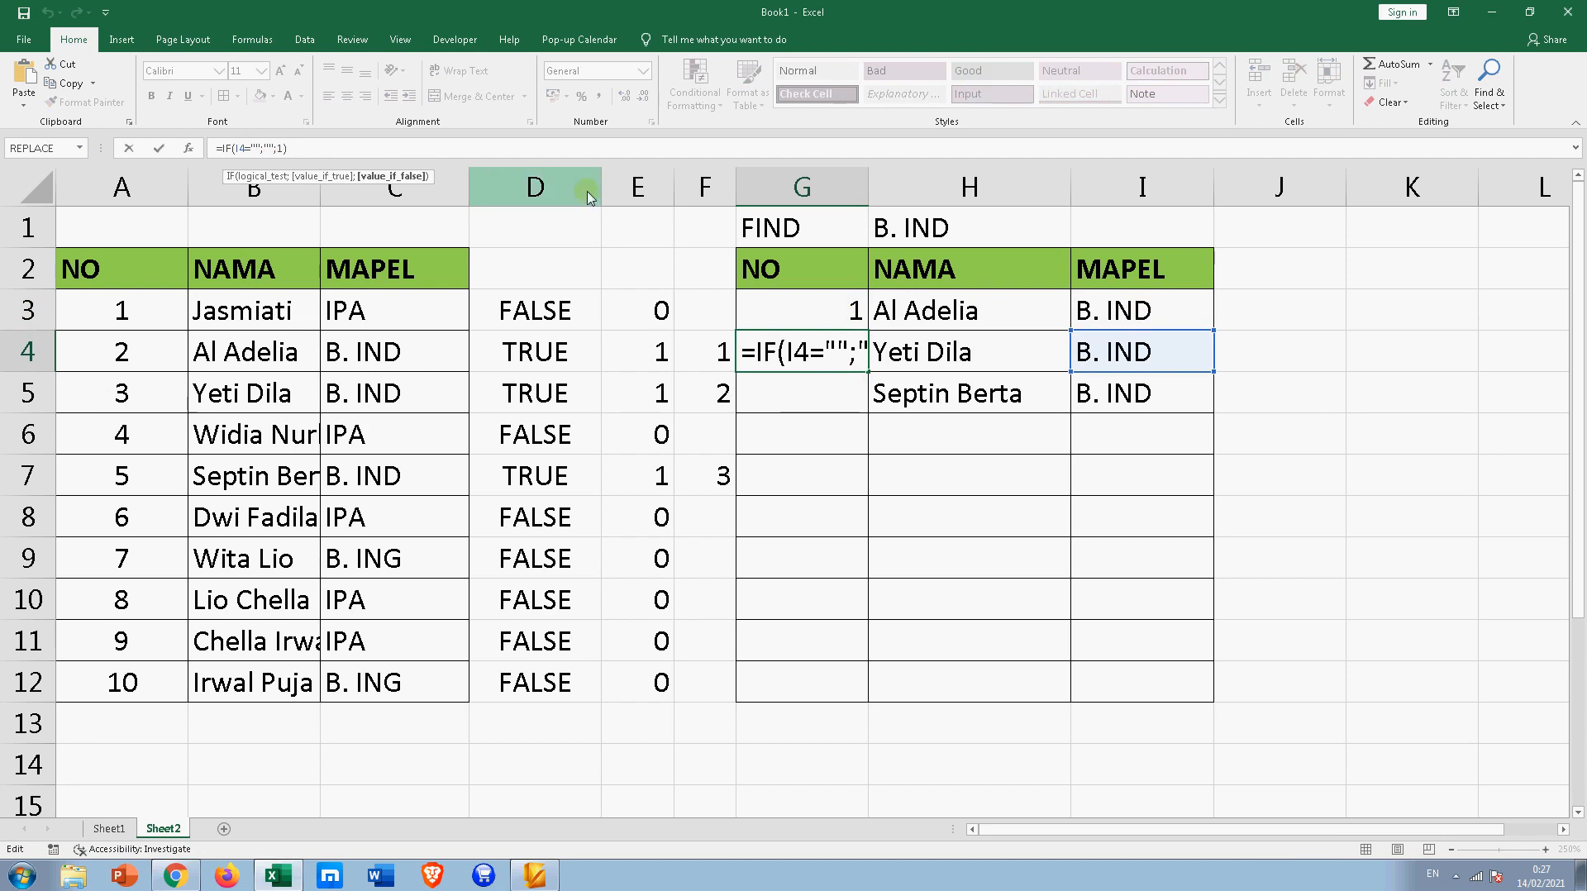
left_click(777, 319)
type("+")
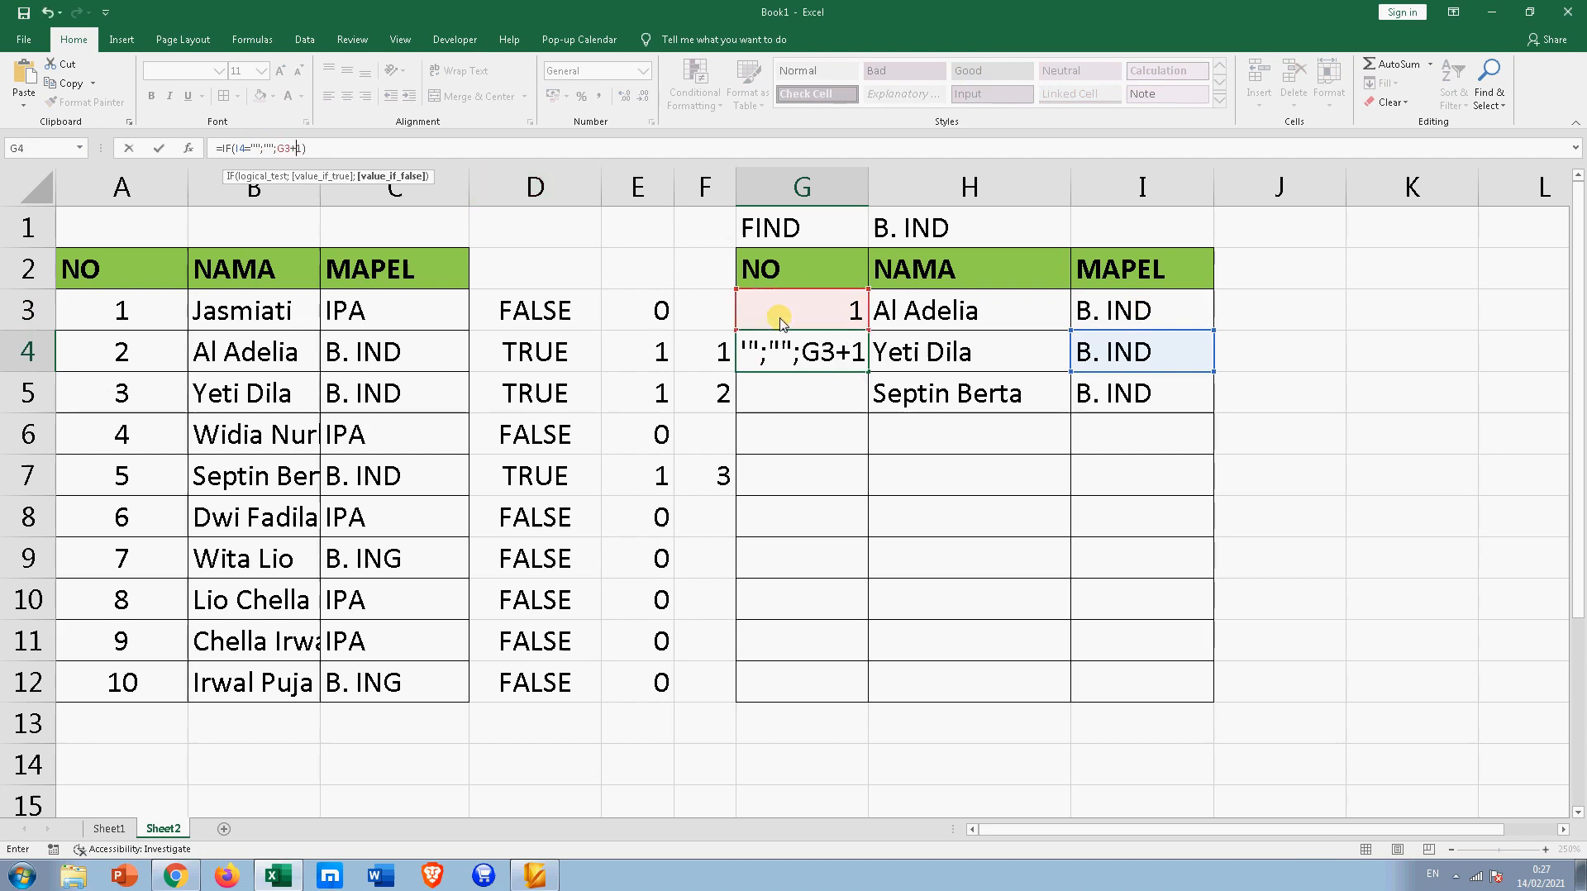
key("Return")
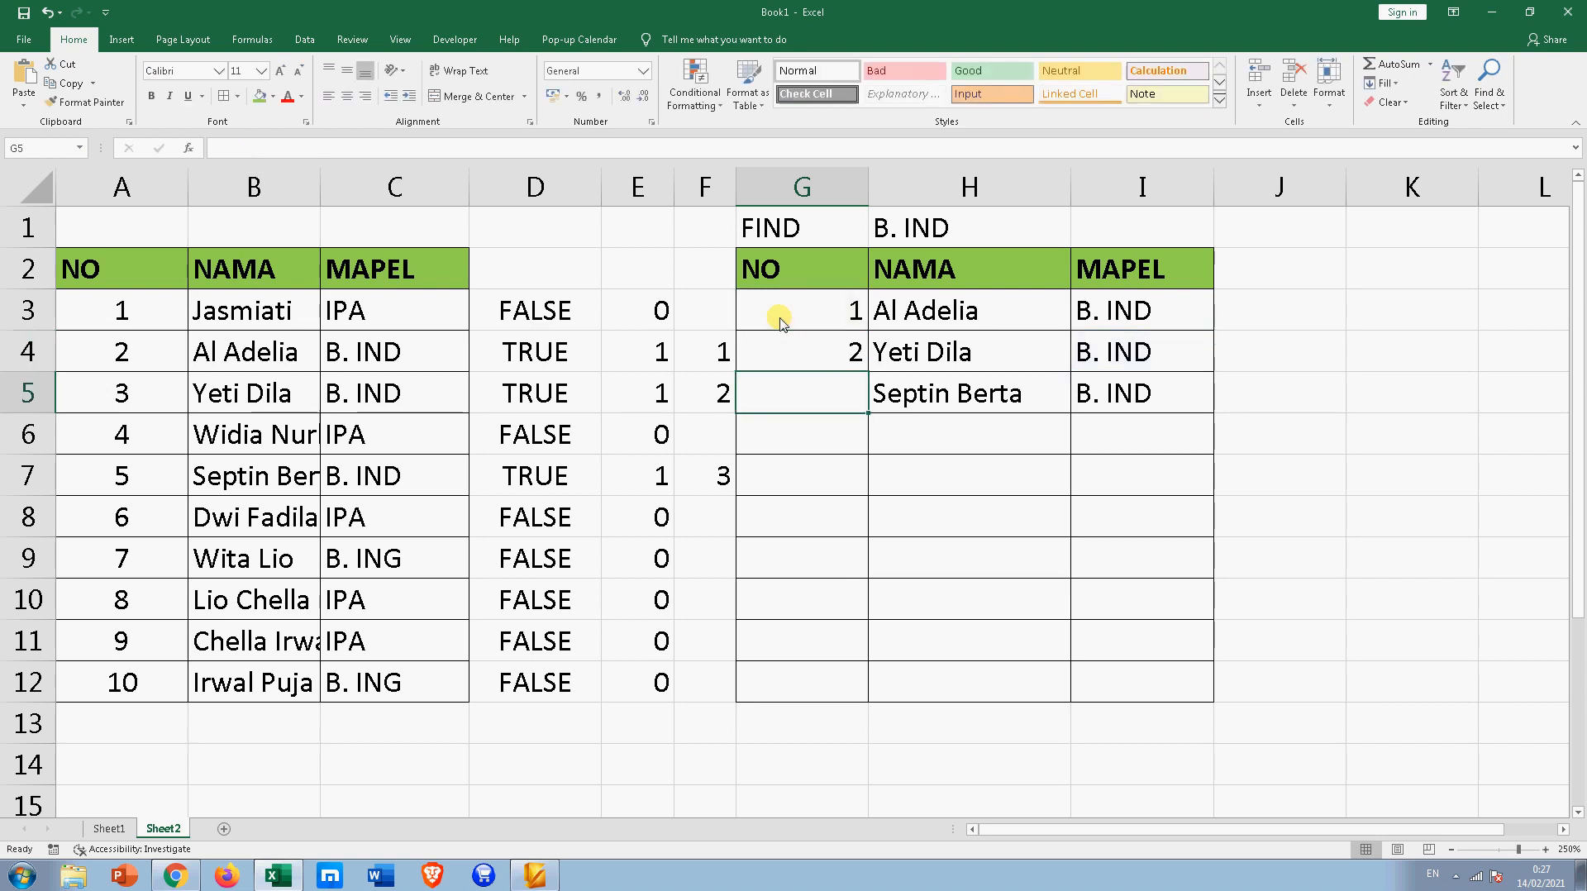
Fill the G4 numbering formula down through G12 and check the rows without a match
left_click(815, 354)
left_click_drag(868, 372, 870, 693)
left_click(969, 641)
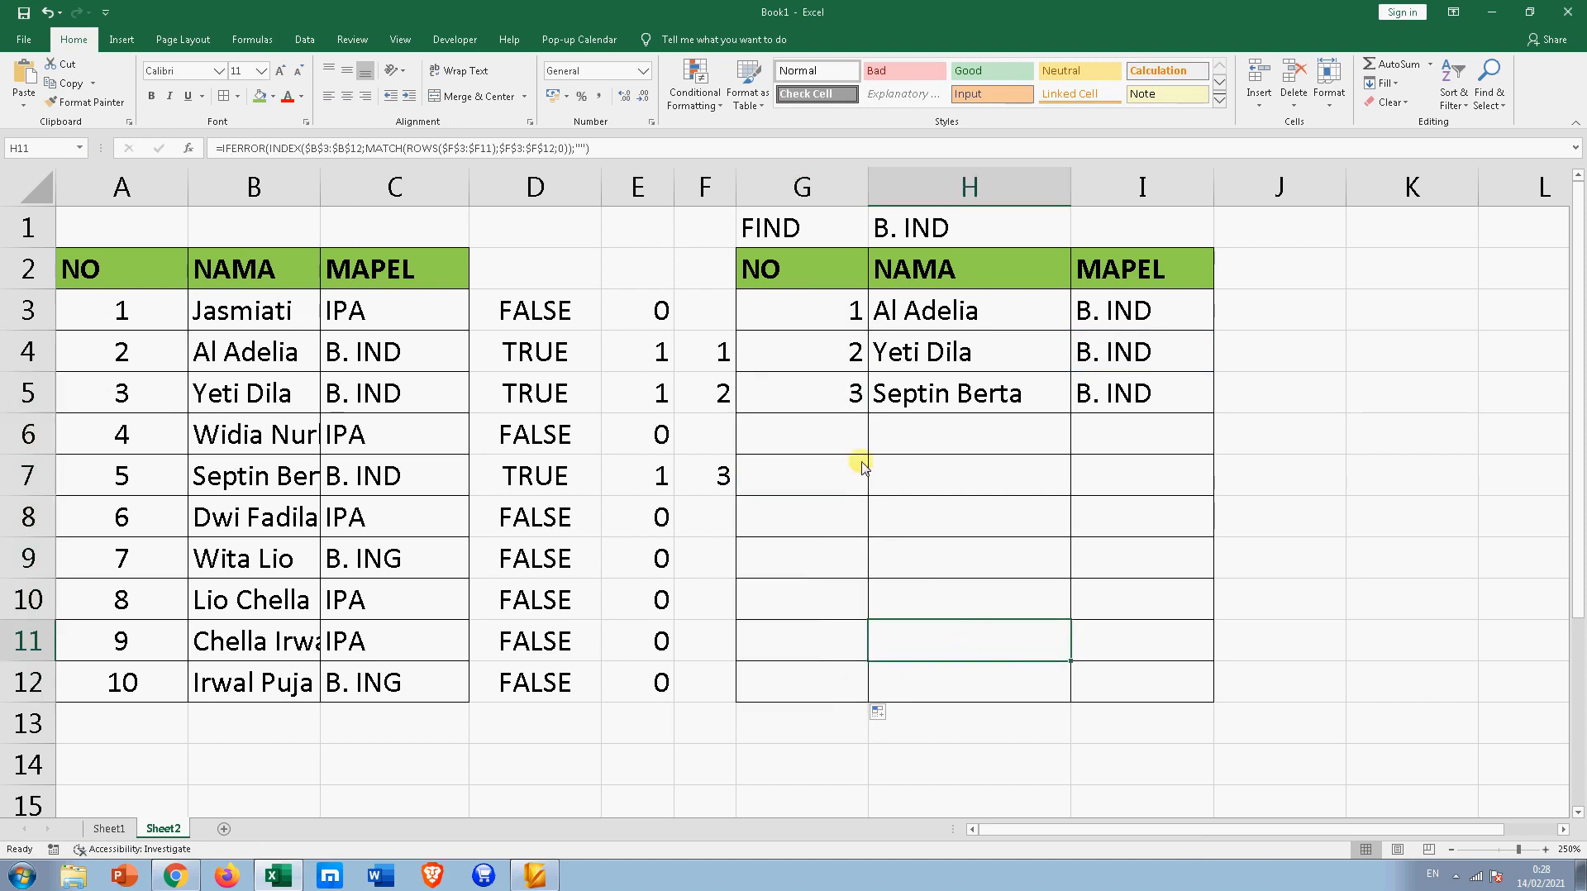
left_click(844, 428)
left_click(1149, 426)
left_click(827, 417)
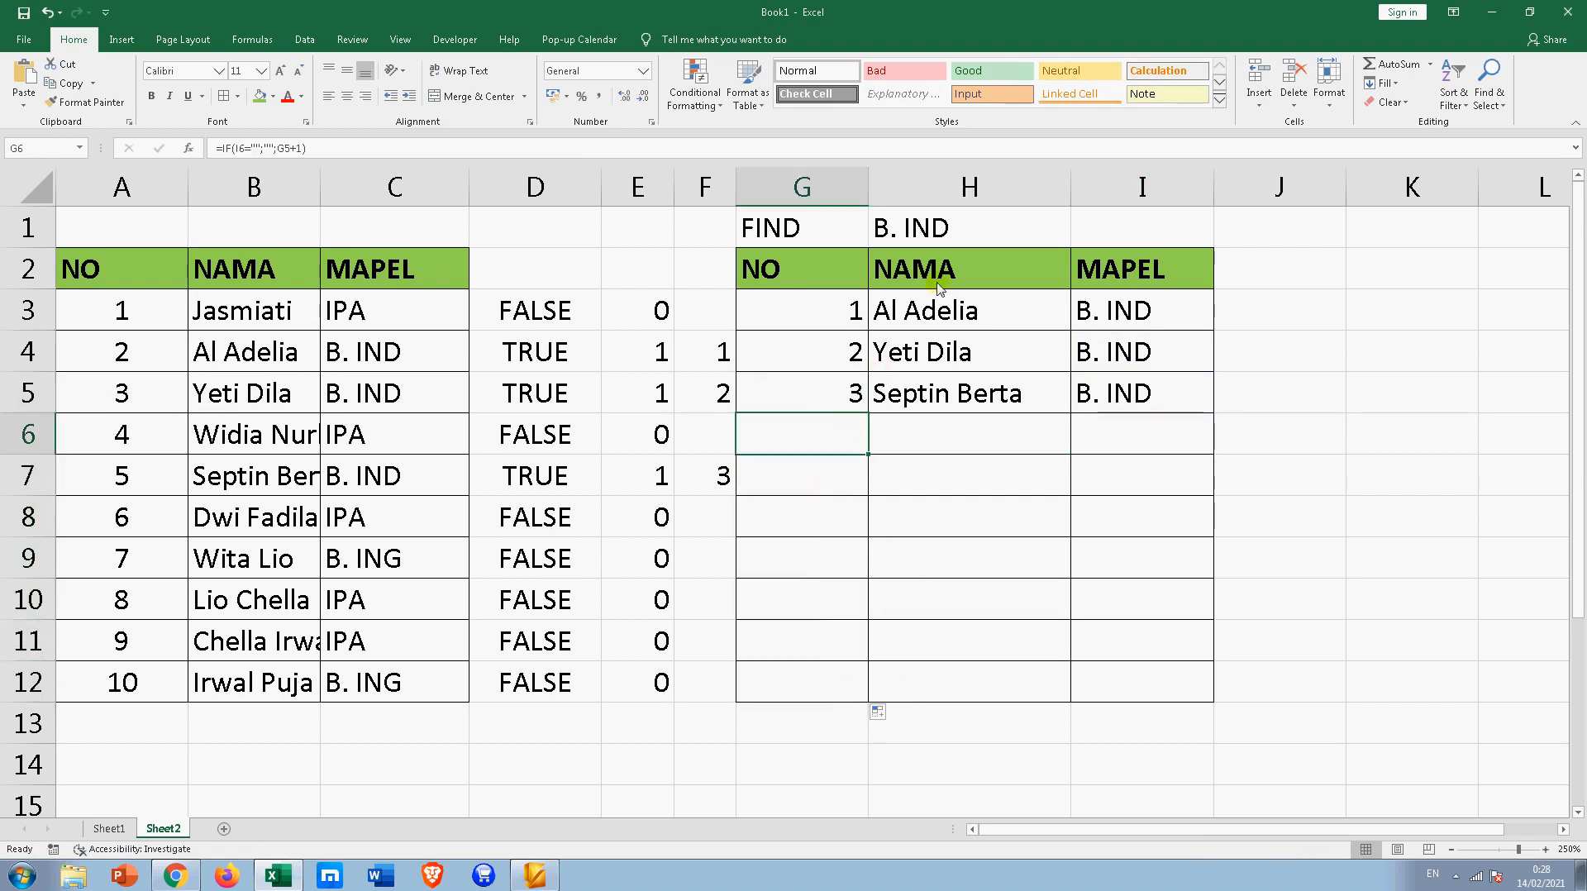
Change the FIND subject in H1 to IPA and compare the NO results with the running numbers in column F
left_click(965, 233)
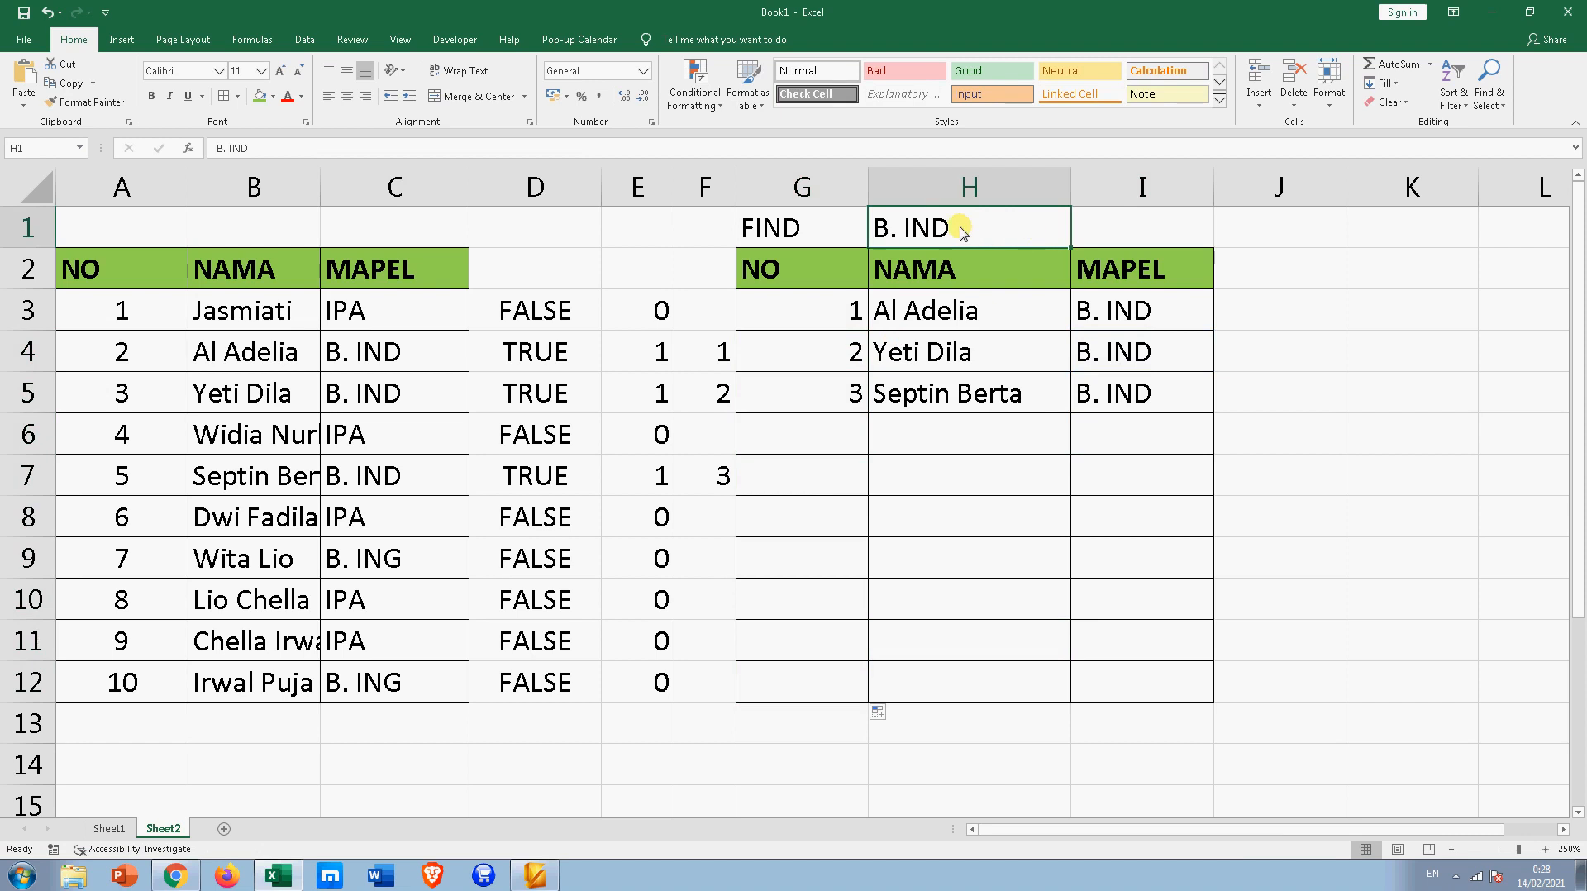
type("IPA")
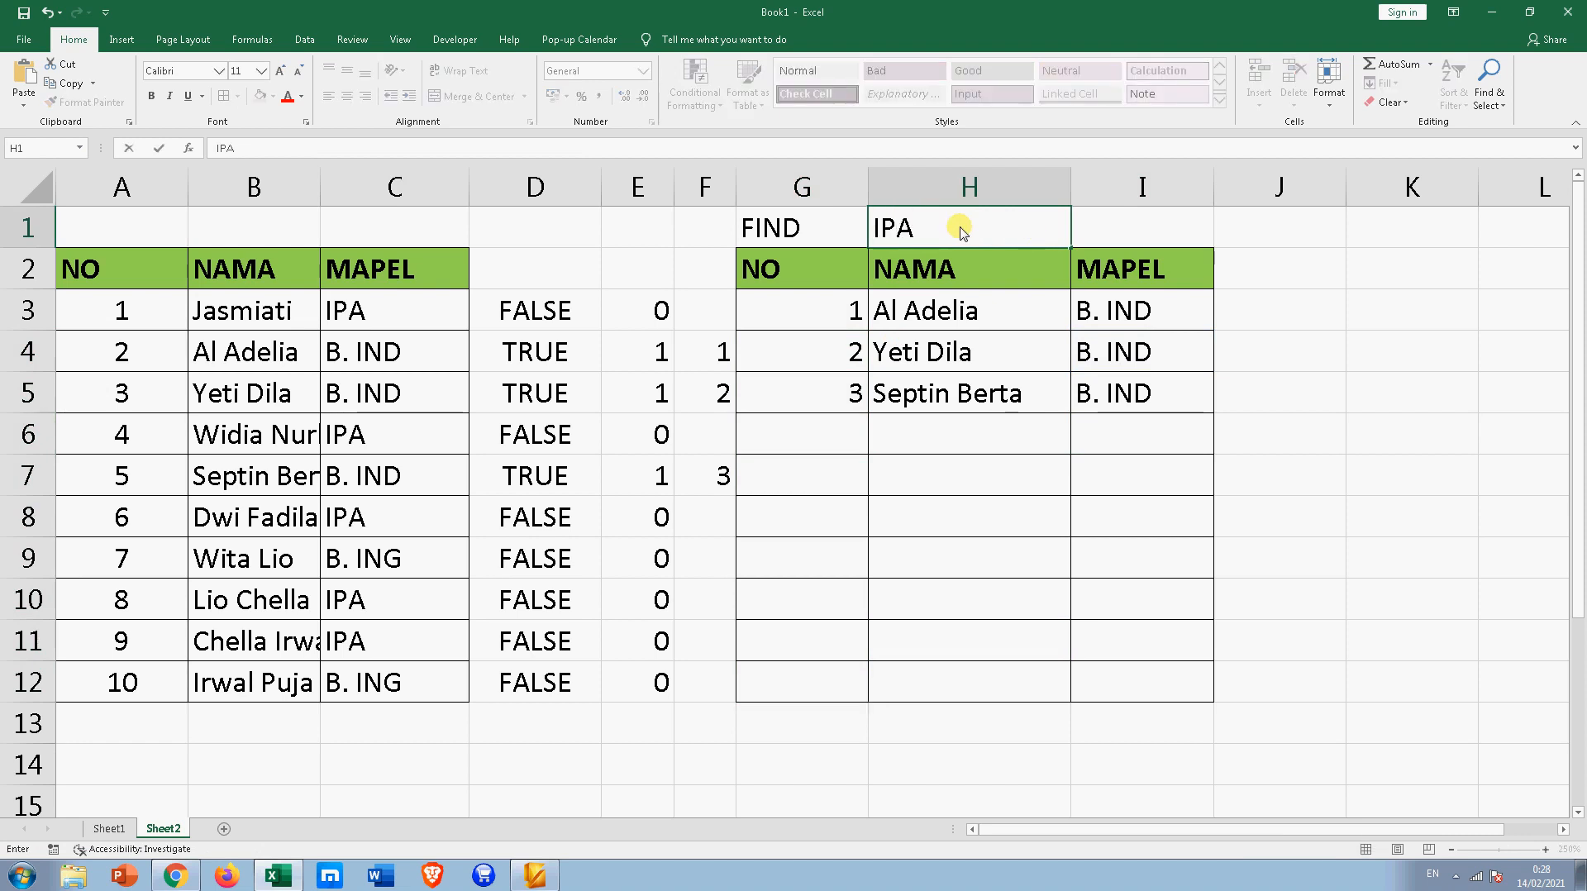
key("Return")
left_click_drag(833, 318, 840, 478)
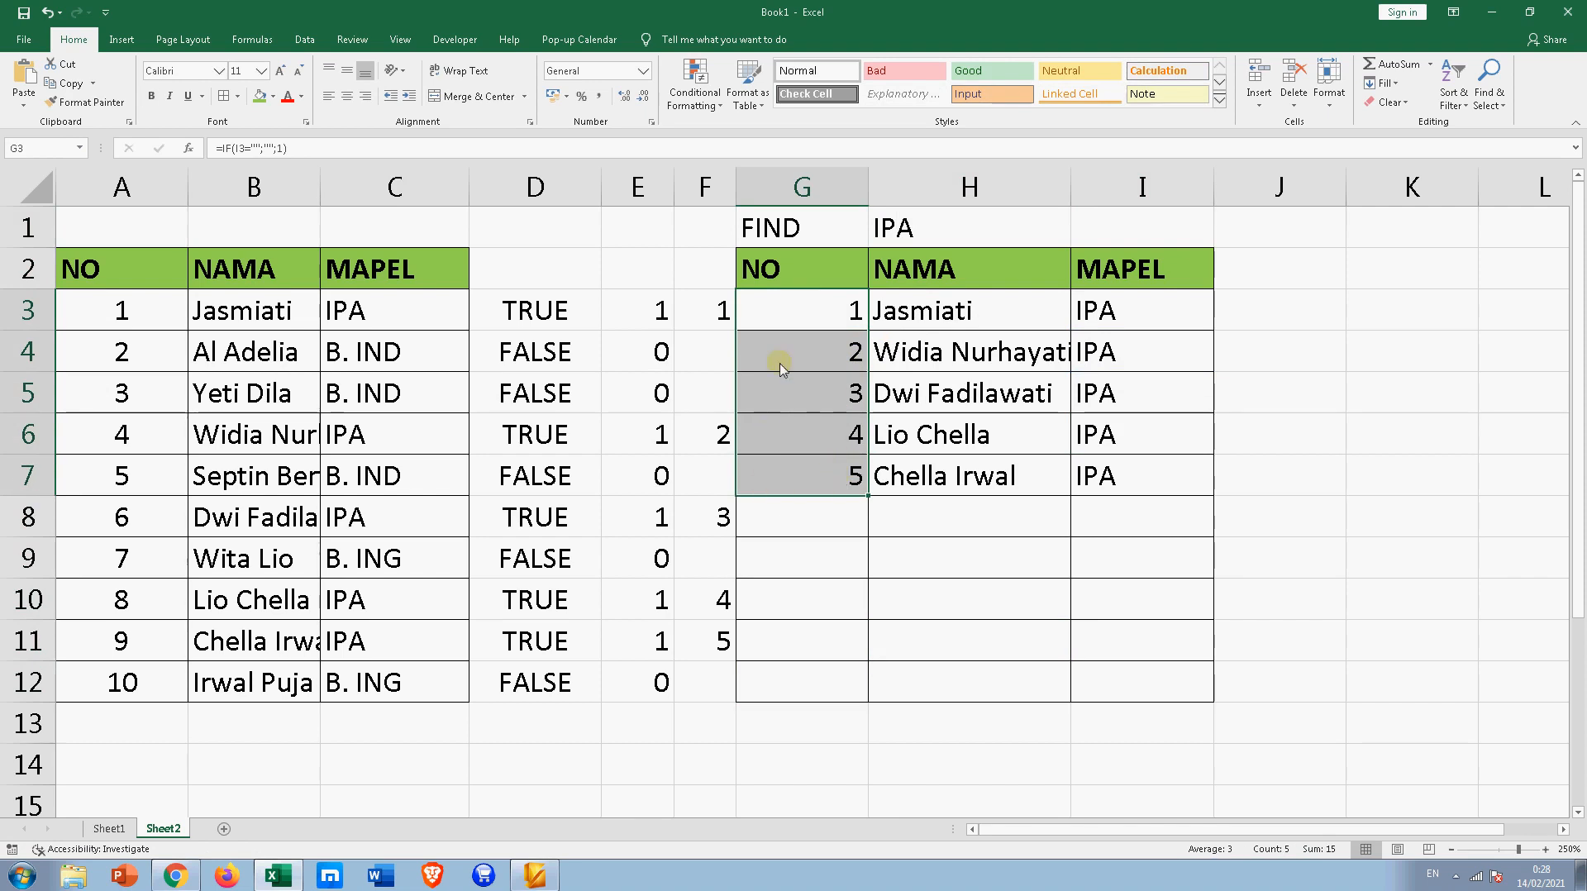
left_click(706, 643)
left_click_drag(720, 307, 699, 653)
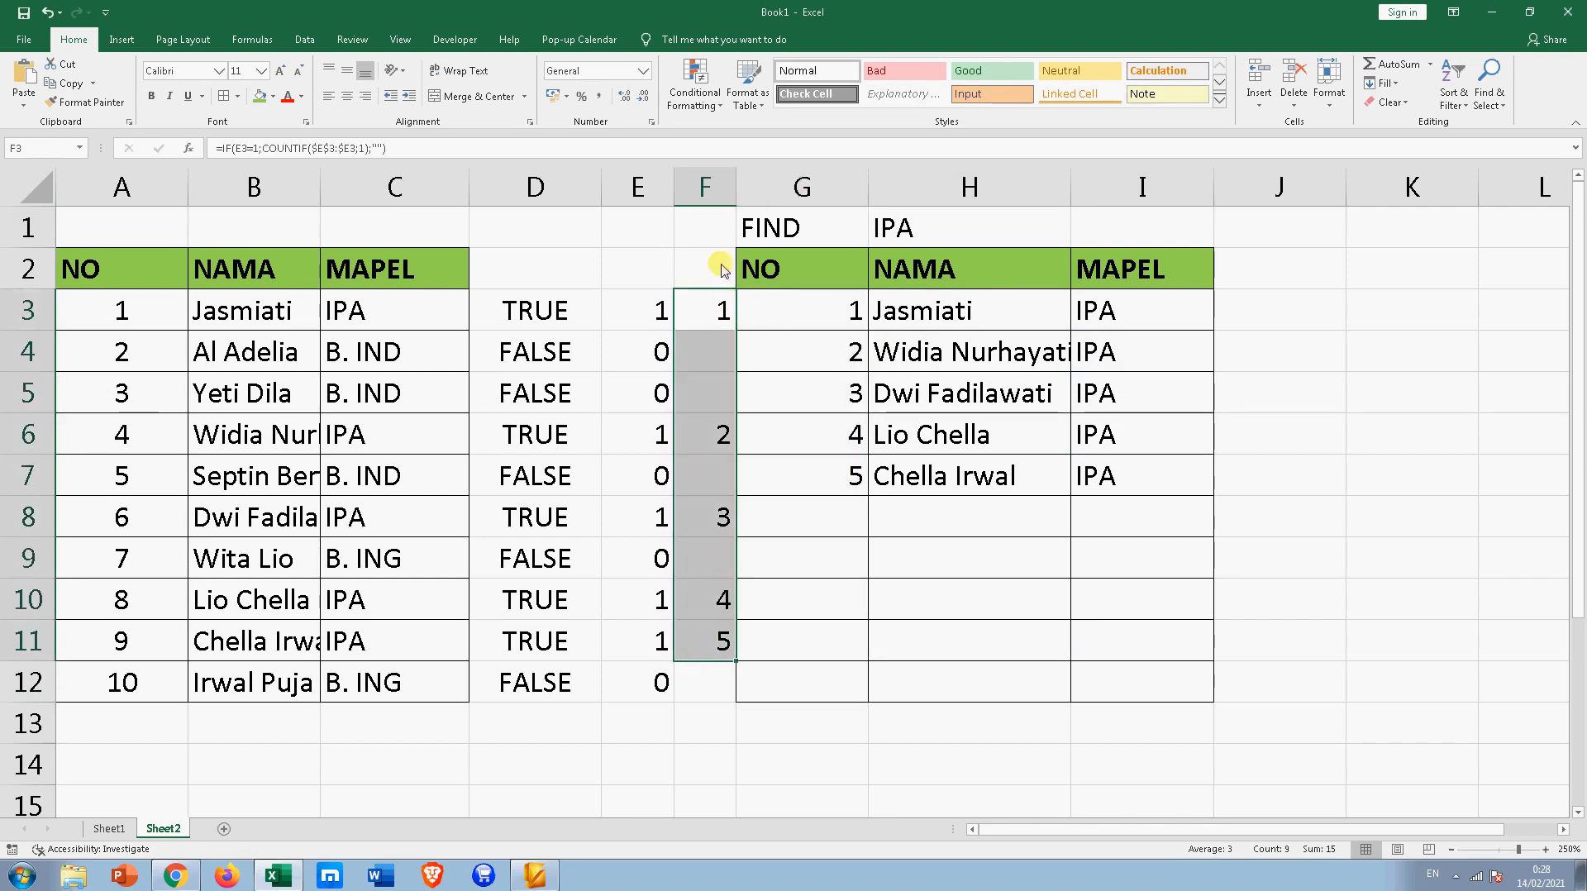
left_click_drag(801, 315, 793, 474)
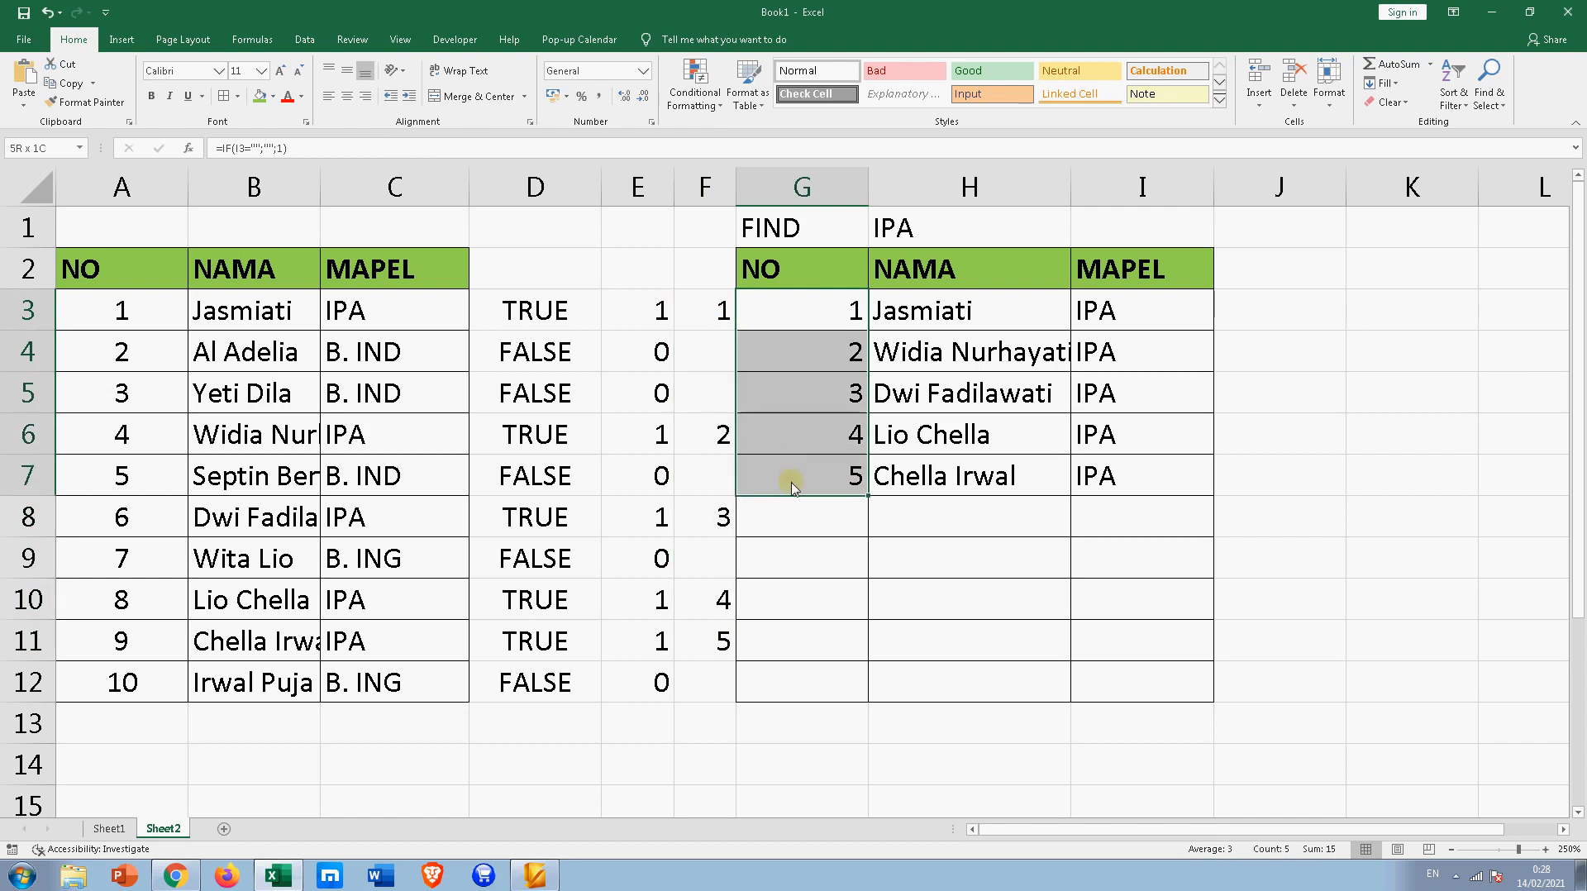
left_click(1300, 426)
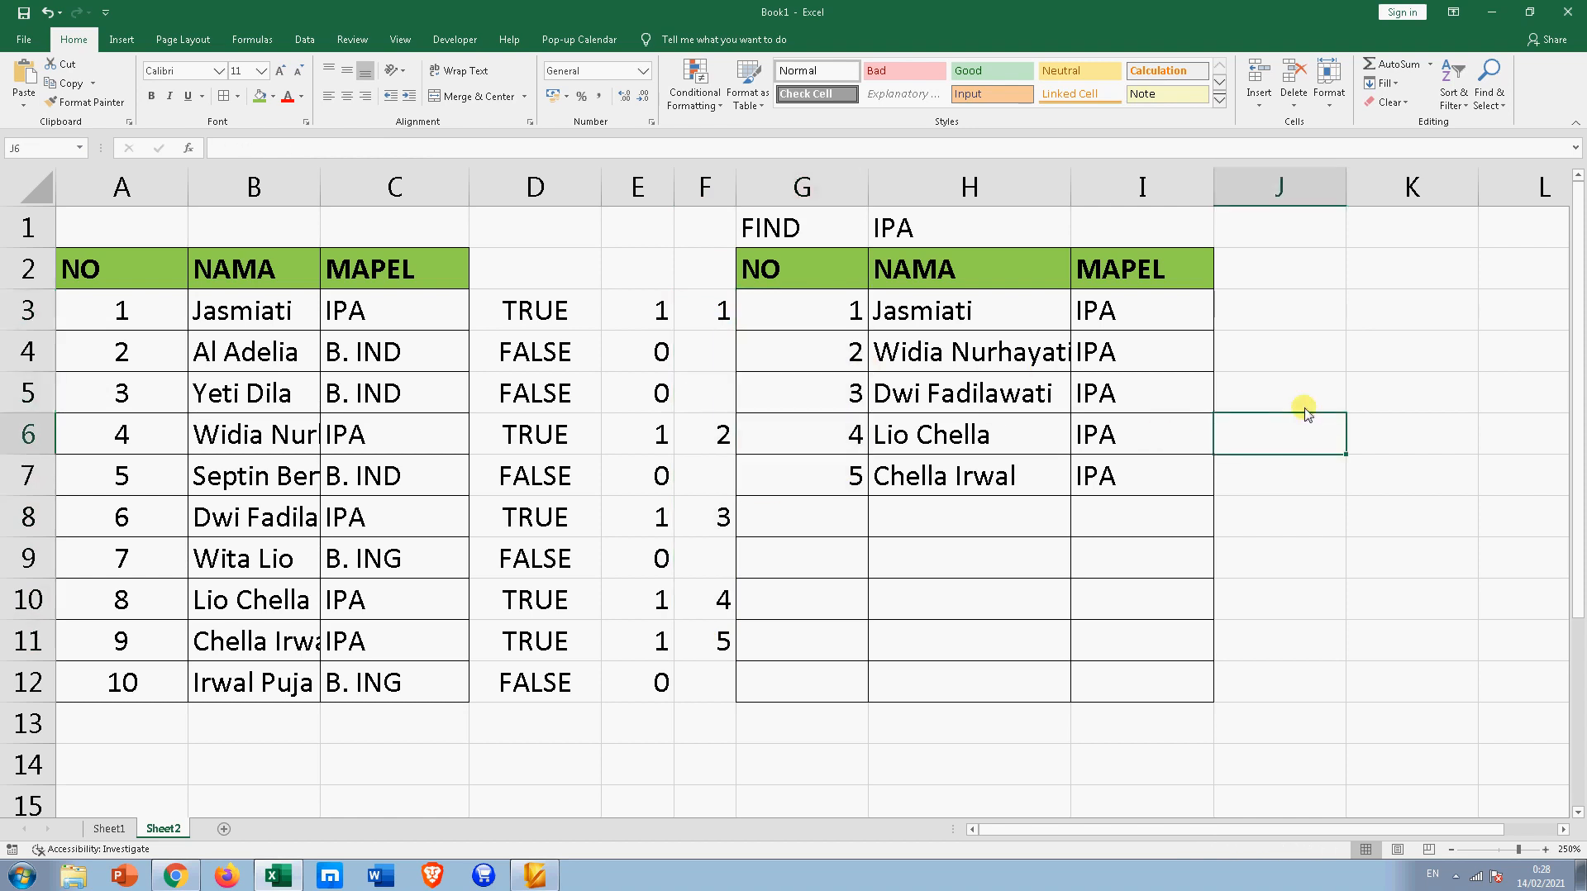
Add data validation to the FIND cell H1, allowing a list with the source IPA;B. IND;B. ING
left_click(1048, 236)
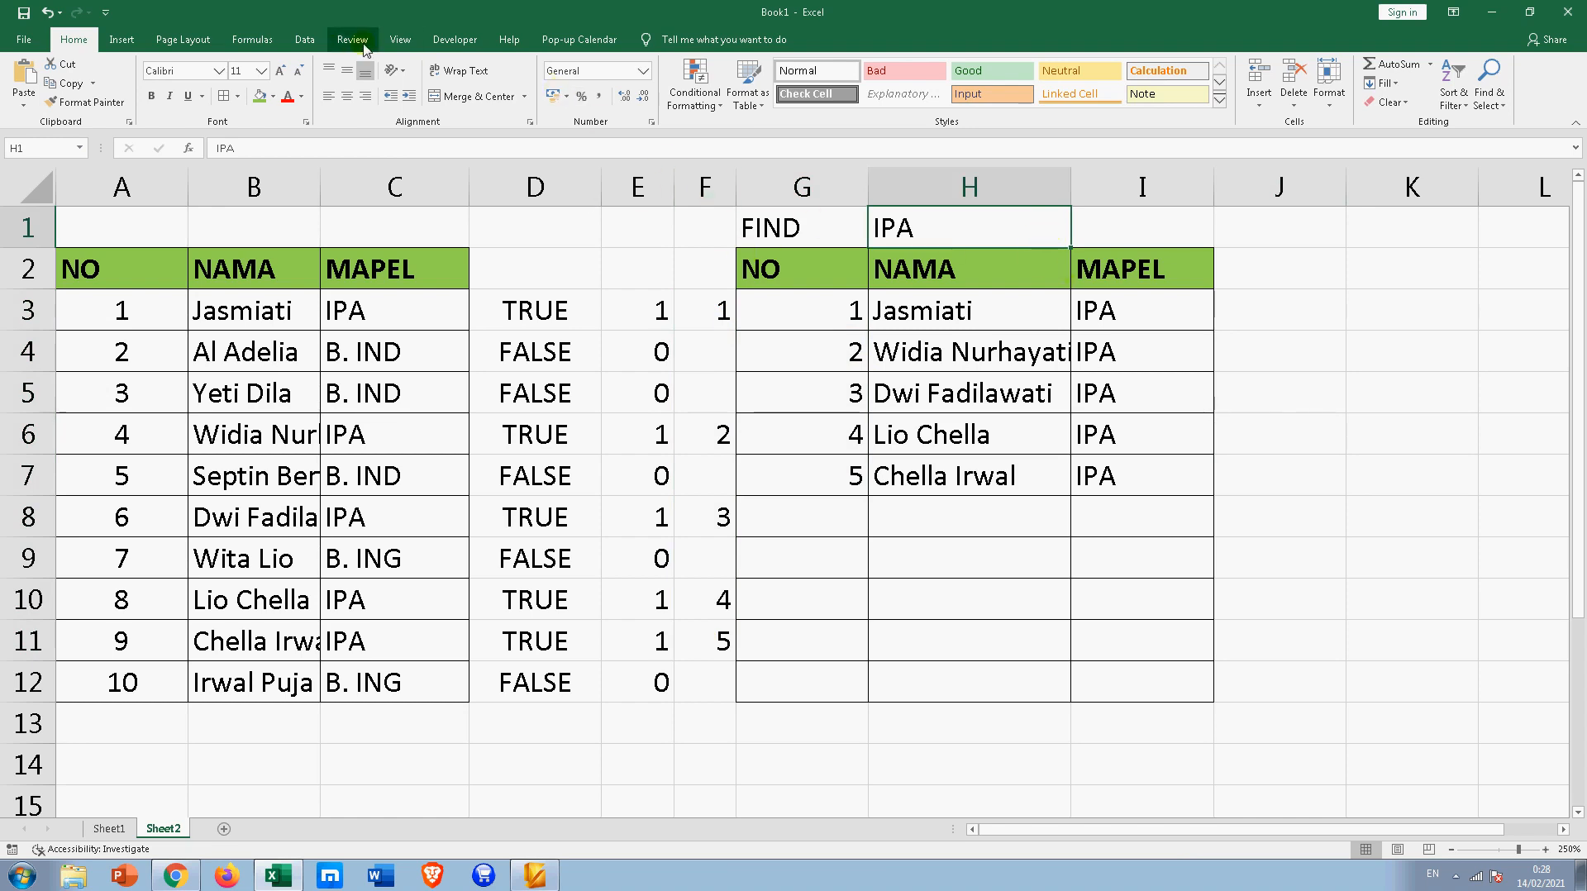
left_click(306, 39)
left_click(847, 73)
left_click_drag(982, 255, 712, 367)
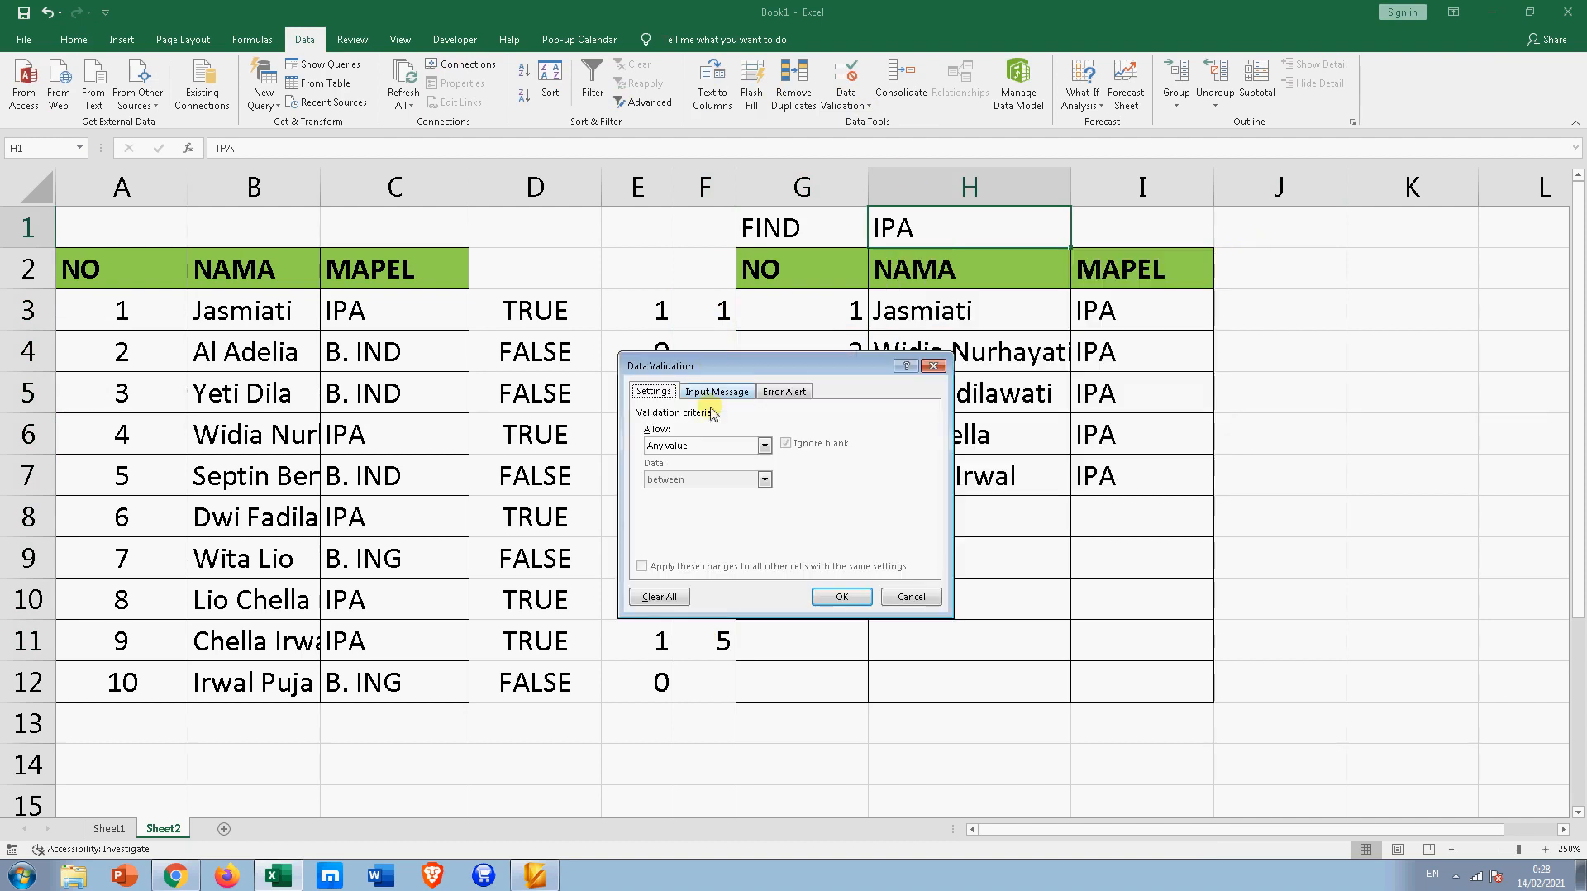
left_click(690, 447)
left_click(666, 493)
left_click(668, 512)
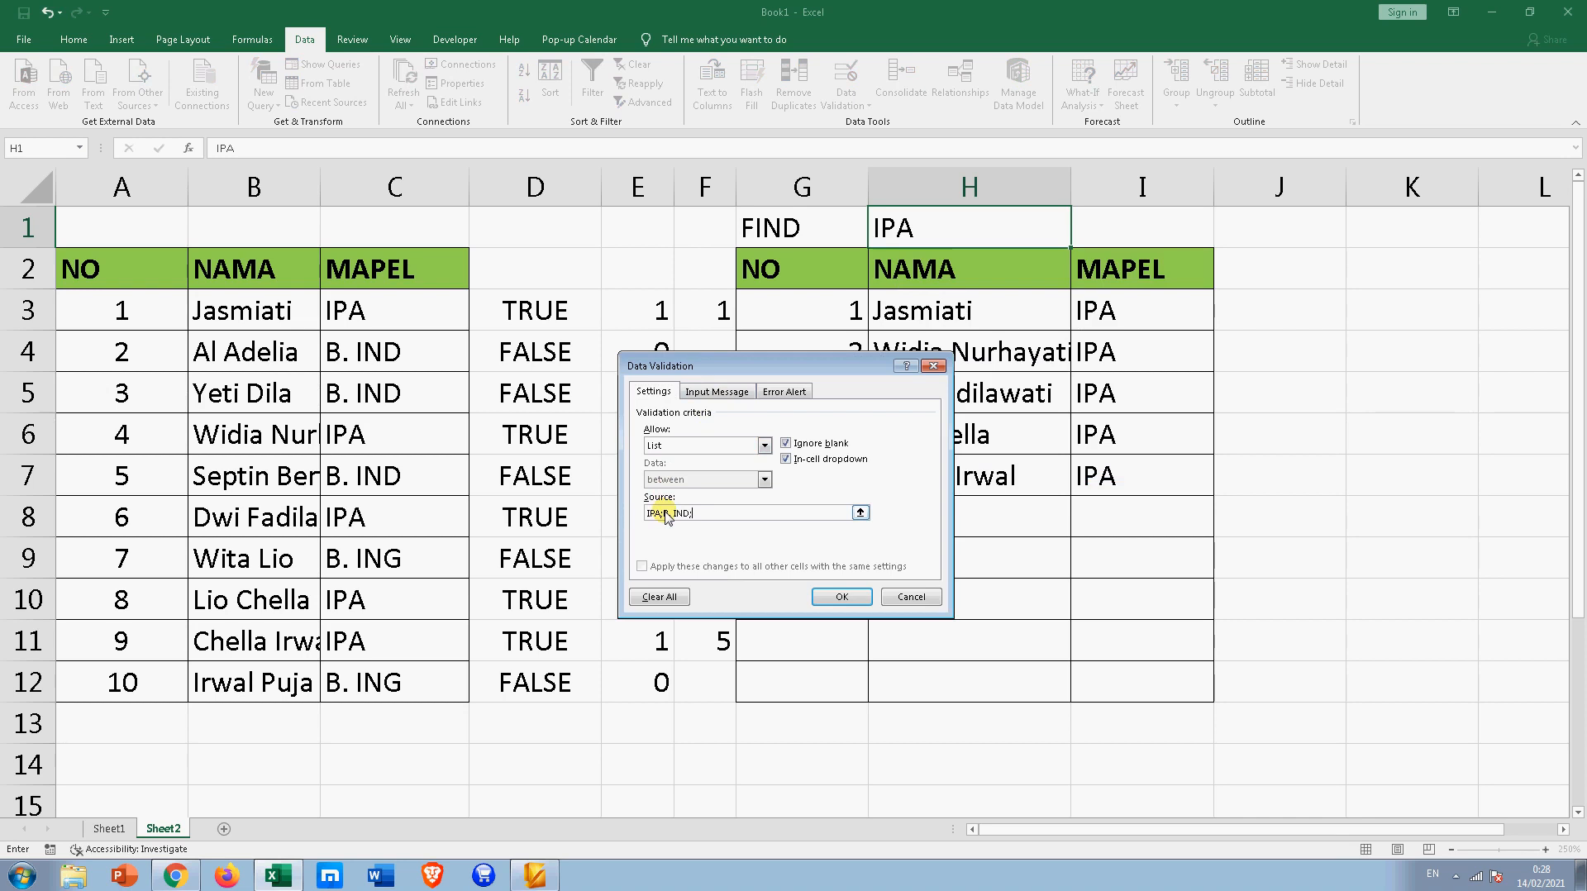
type("B")
key("Return")
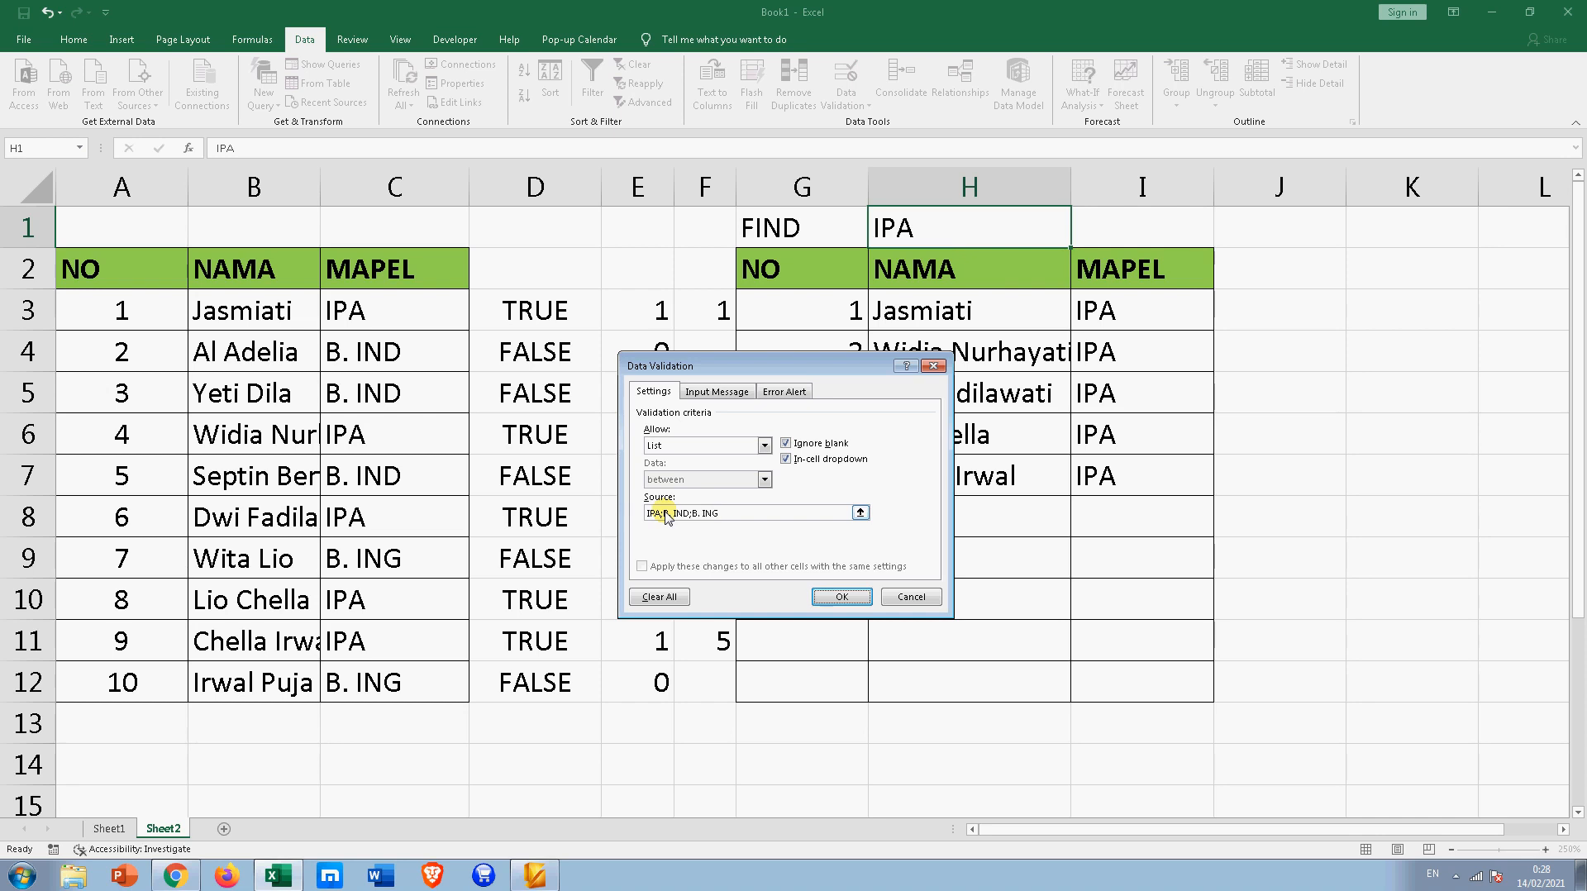
Test the H1 dropdown list by choosing B. IND, B. ING, B. IND and finally IPA
left_click(1079, 239)
left_click(992, 291)
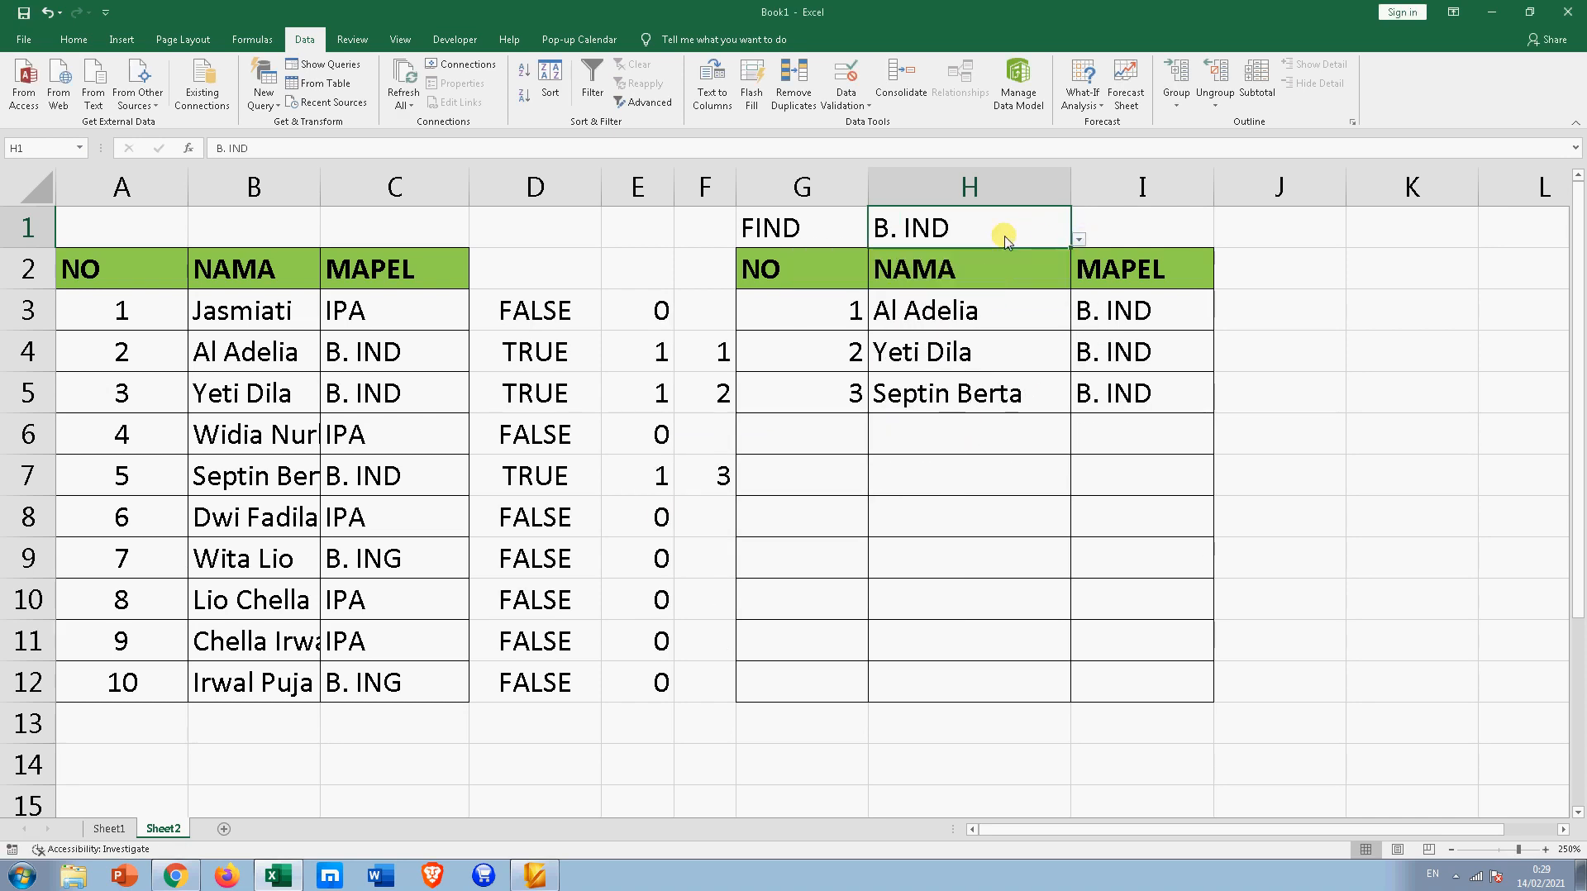
left_click(1079, 239)
left_click(867, 318)
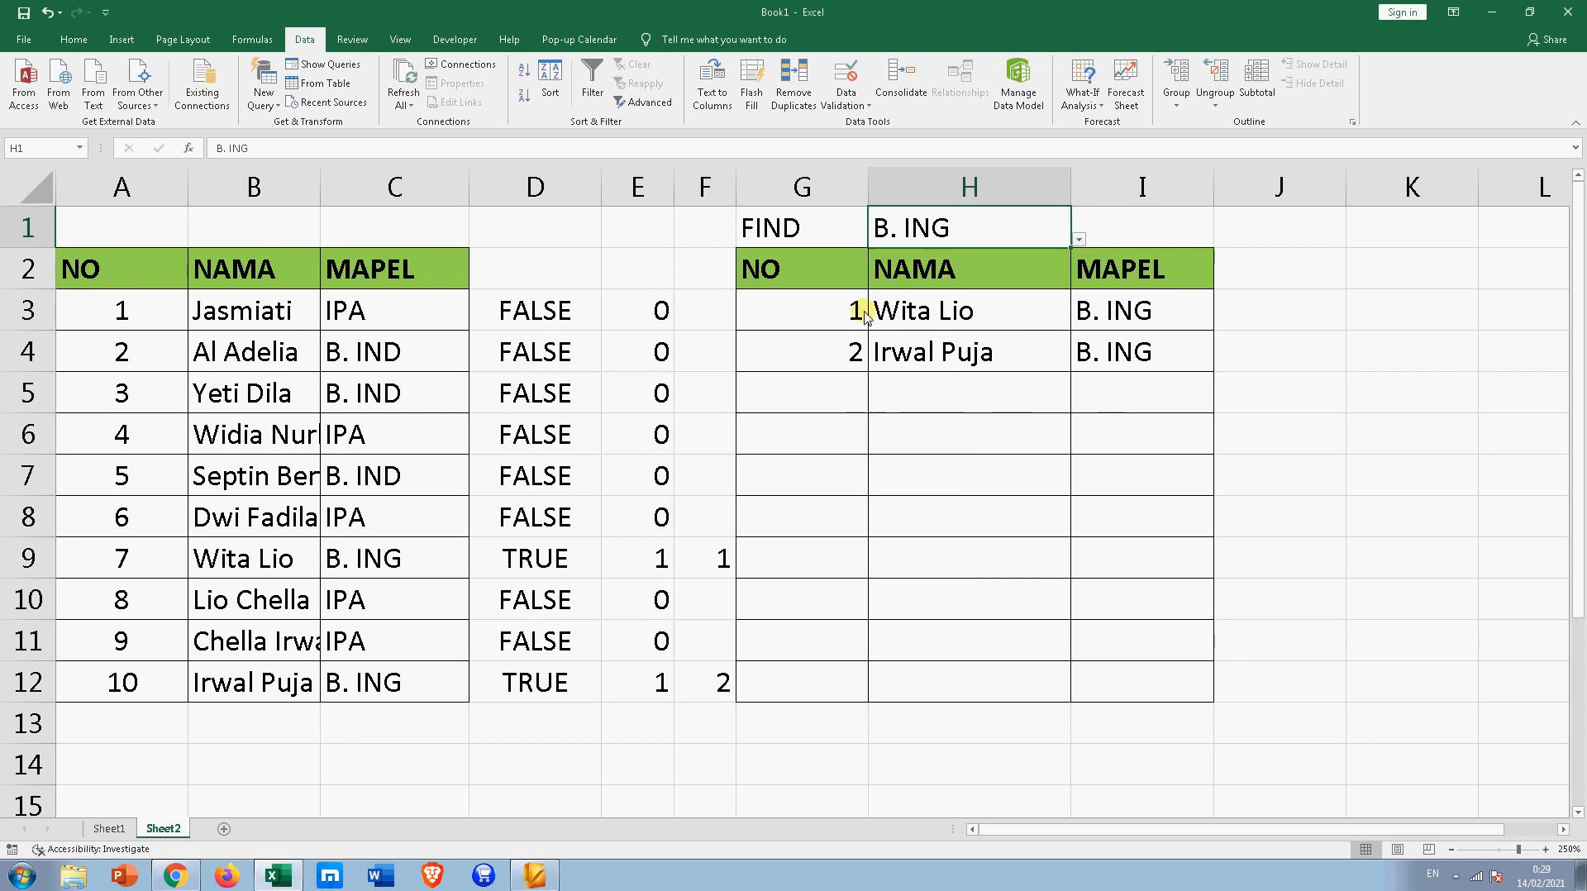
left_click(1079, 239)
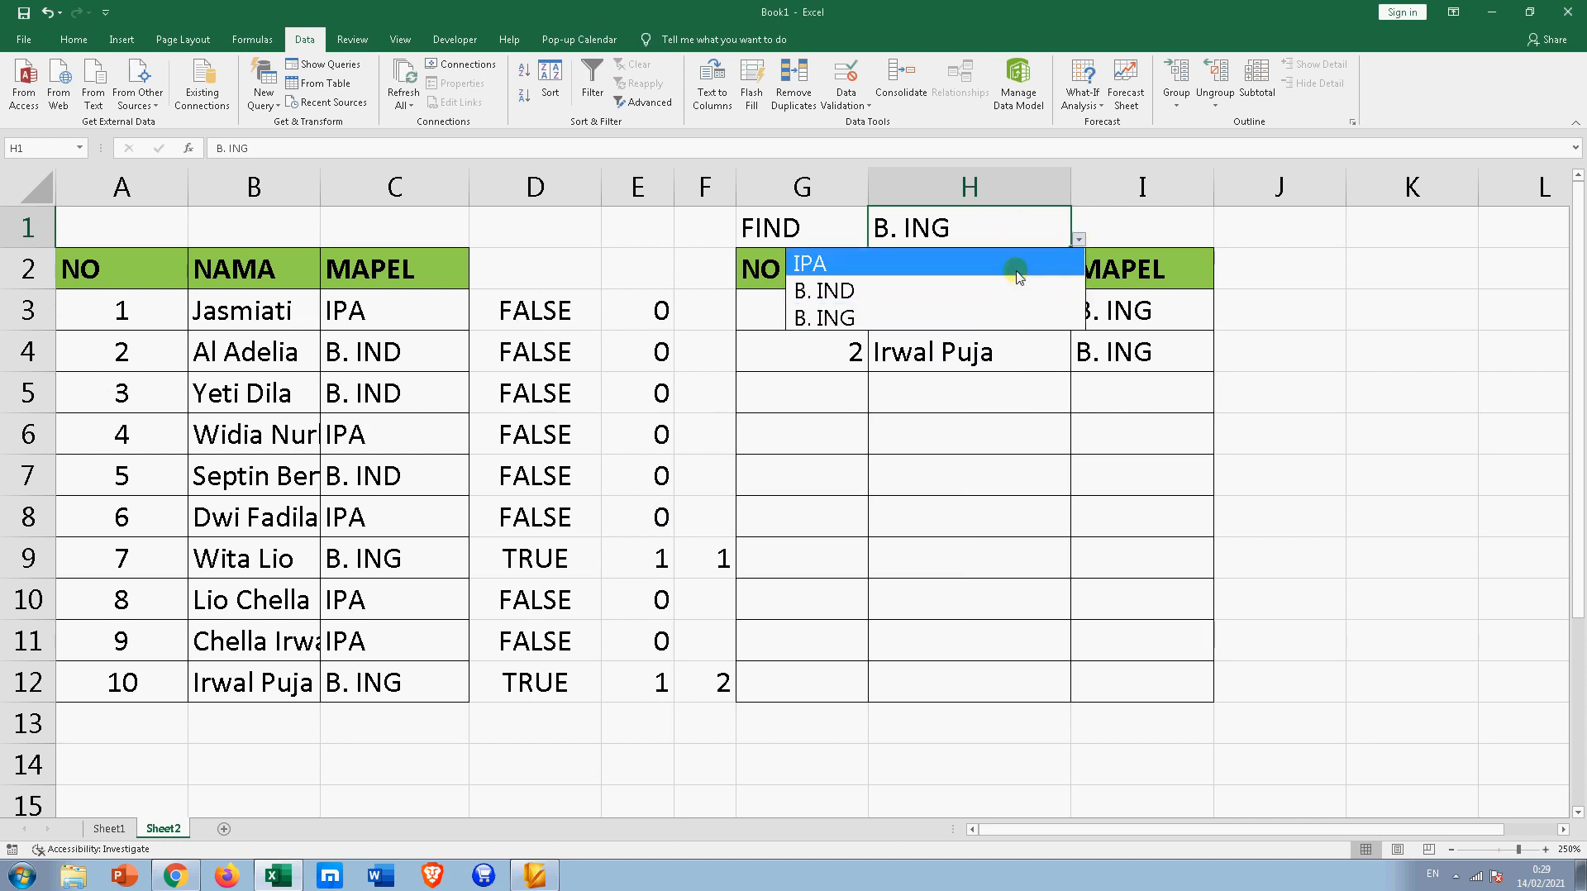
left_click(953, 291)
left_click(1079, 239)
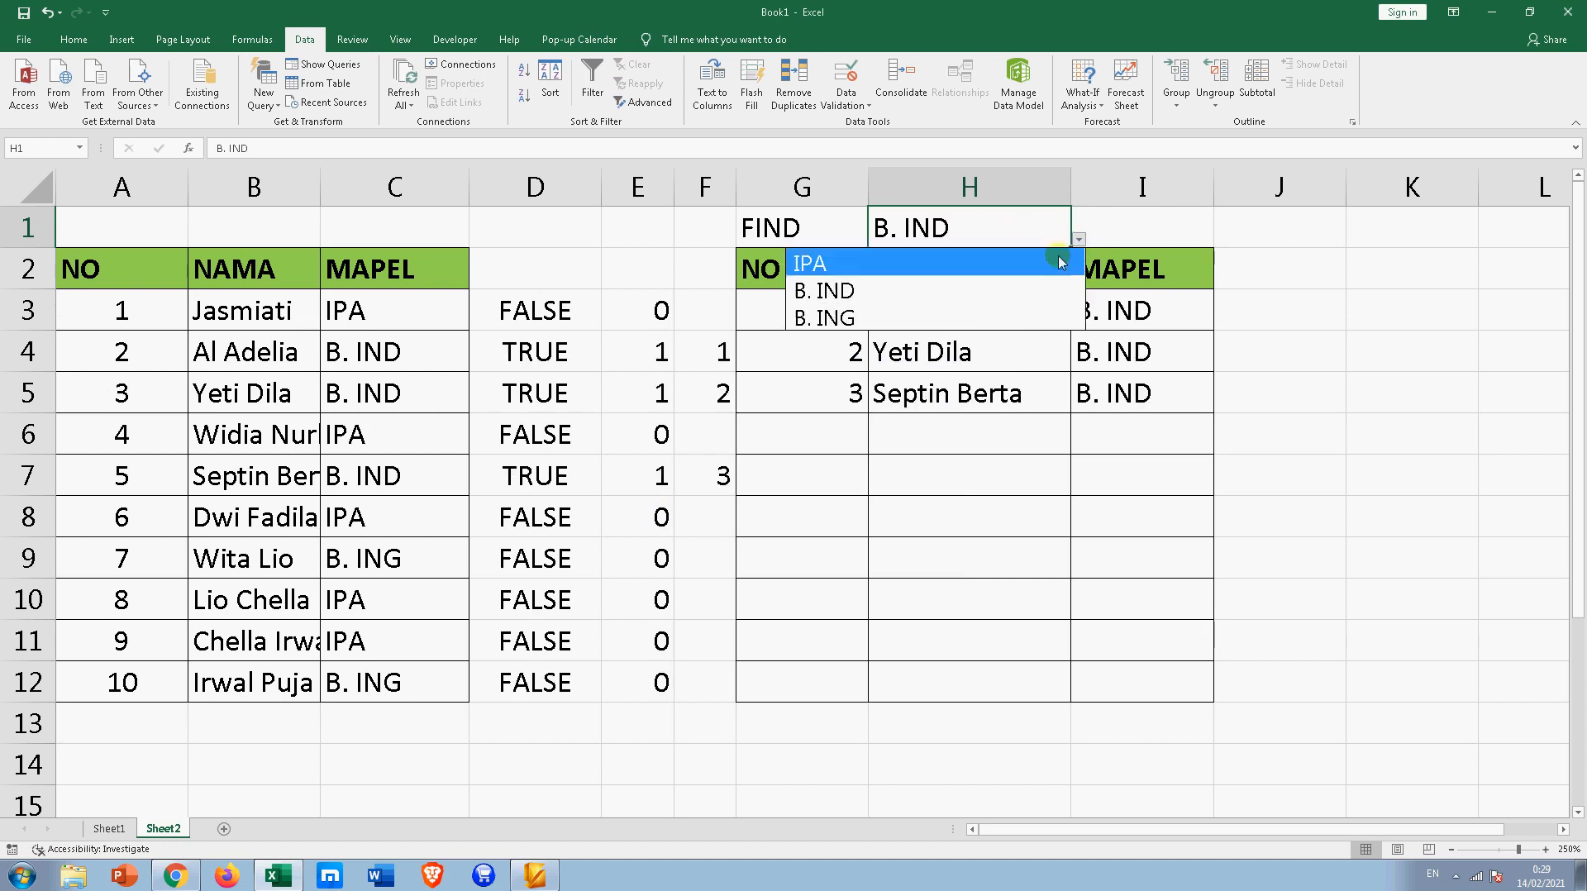
left_click(1000, 261)
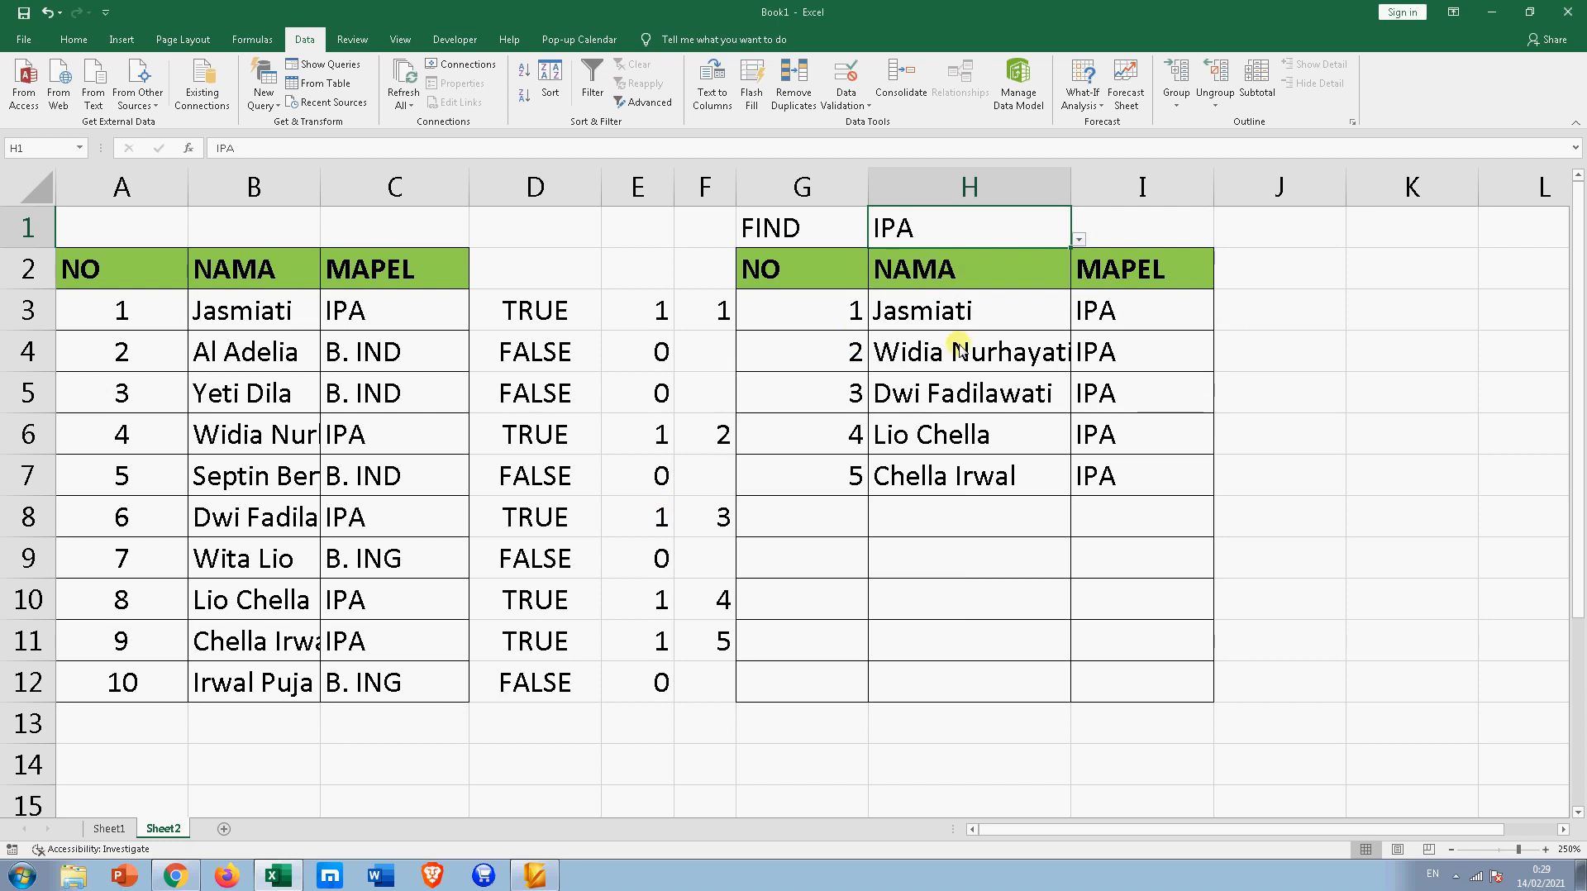
Insert a blank column D before the helper columns and clear the green header formatting from D2
right_click(549, 192)
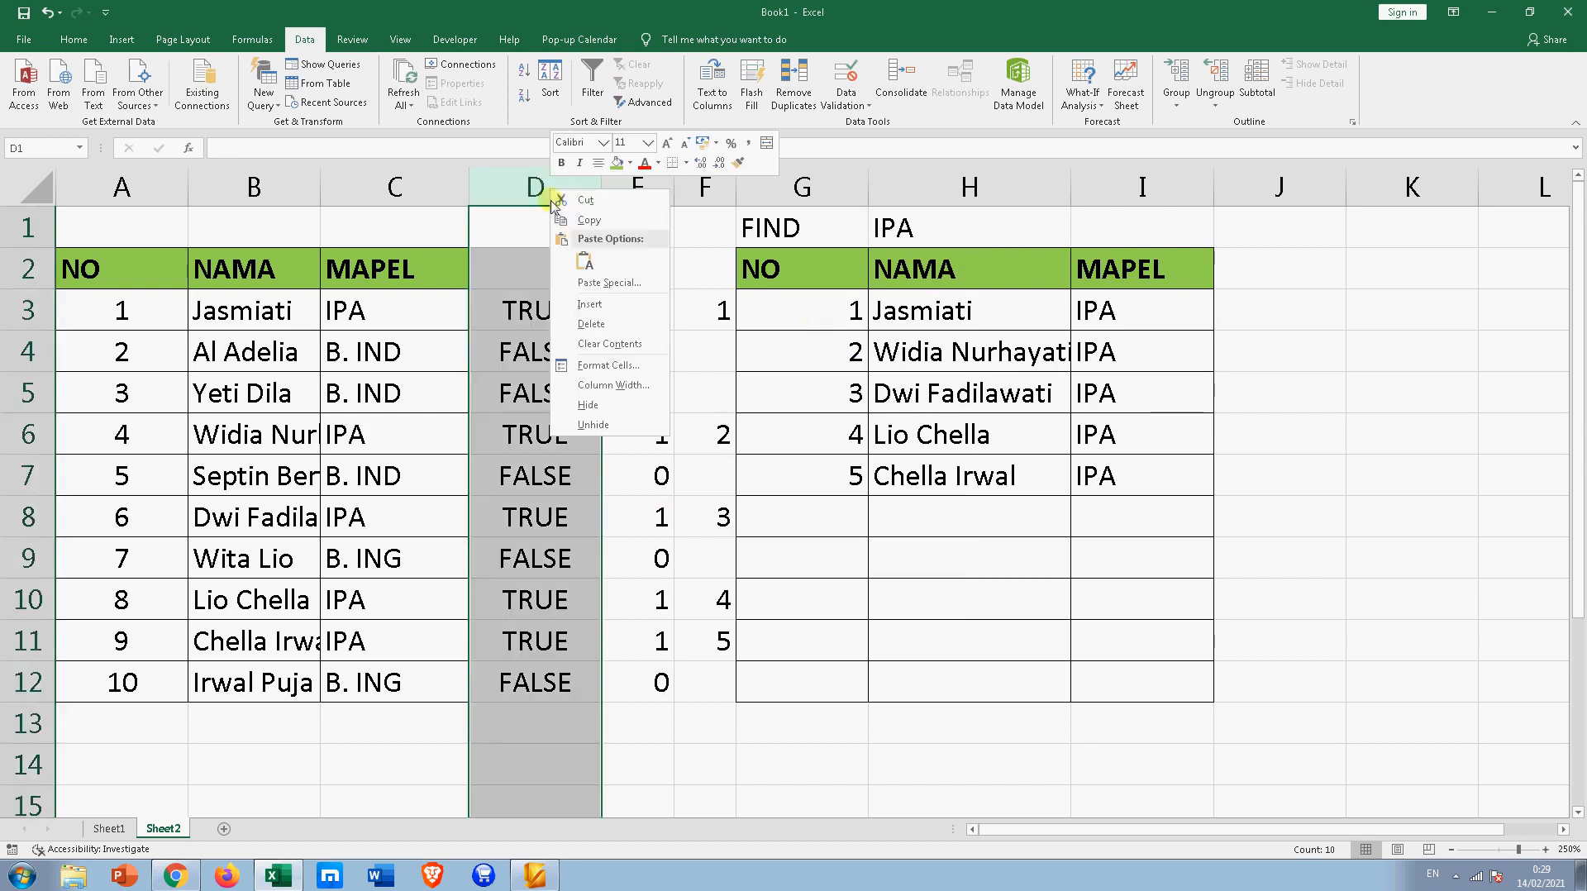
left_click(586, 304)
left_click(570, 309)
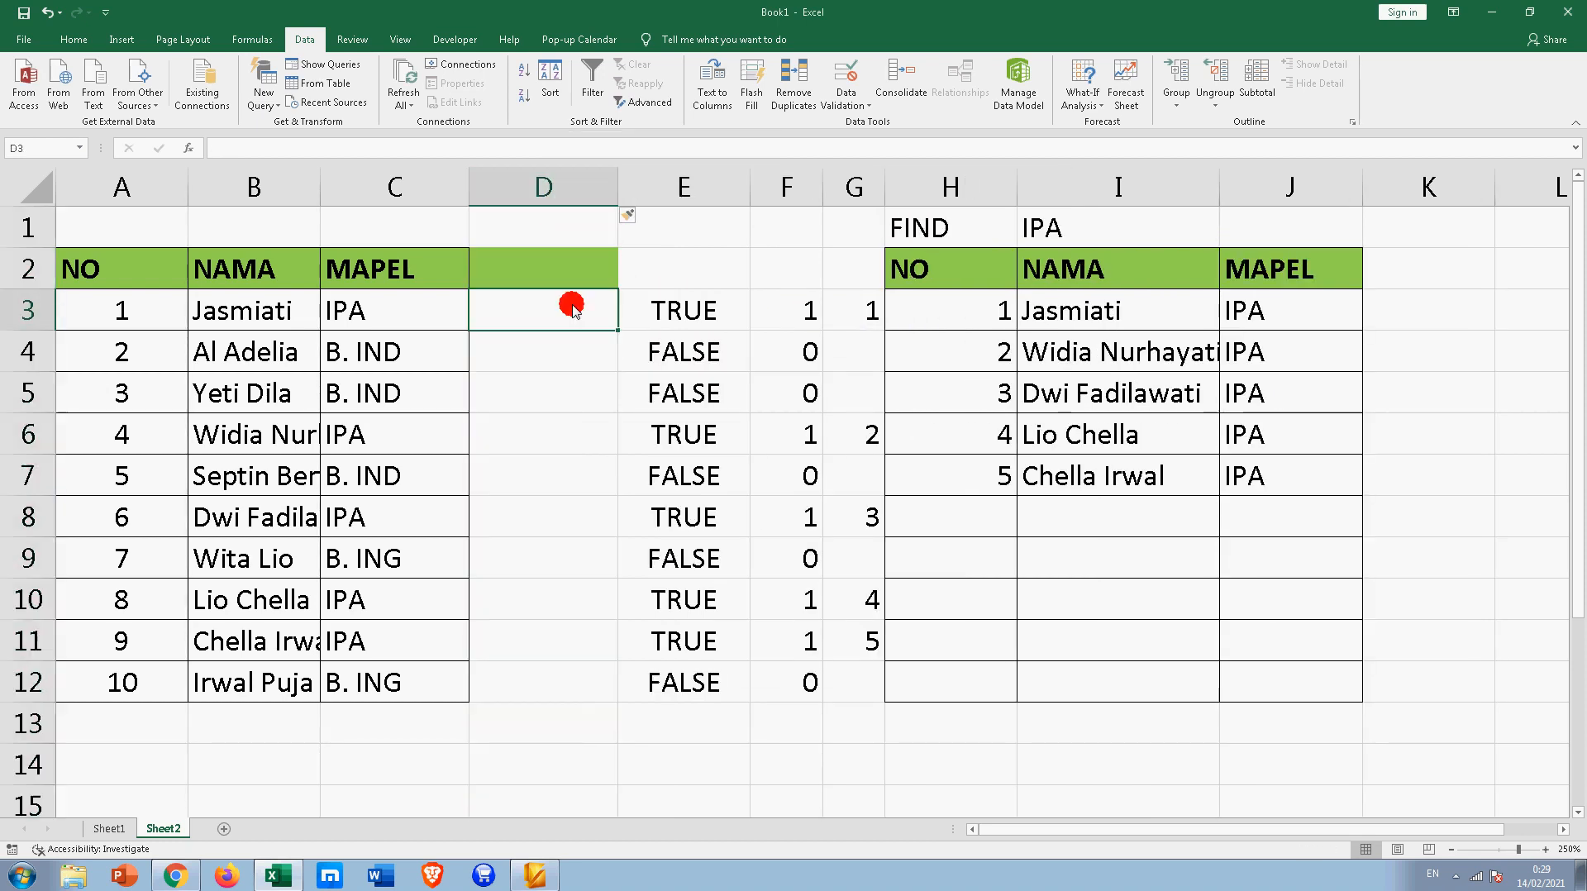
left_click_drag(618, 333, 622, 256)
left_click(666, 234)
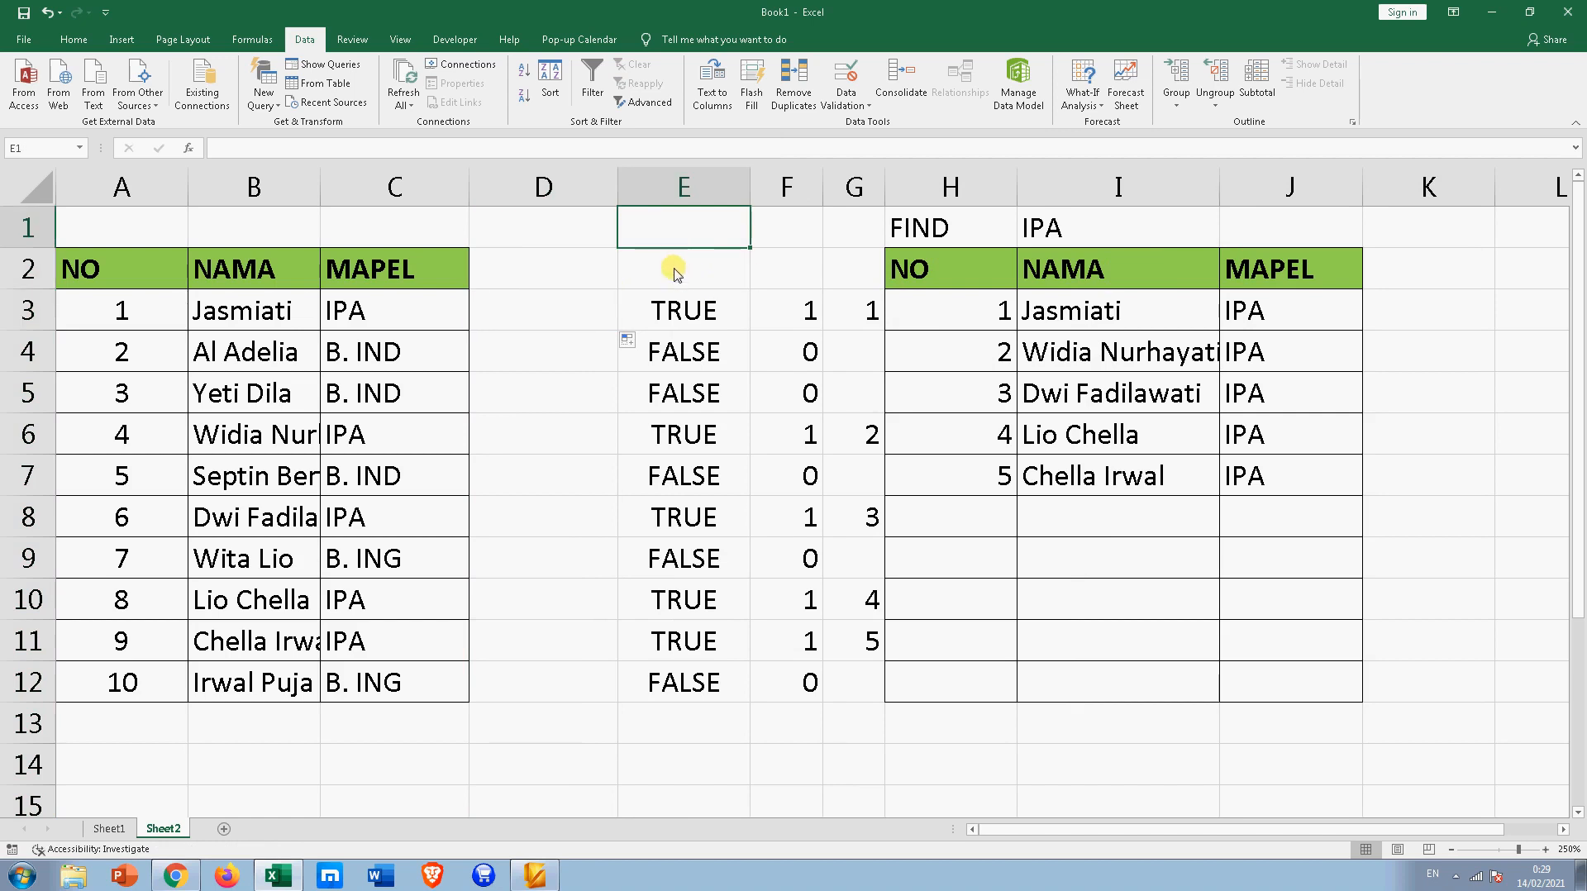
Hide the helper columns E to G and narrow the blank column D between the two tables
left_click_drag(664, 192, 840, 177)
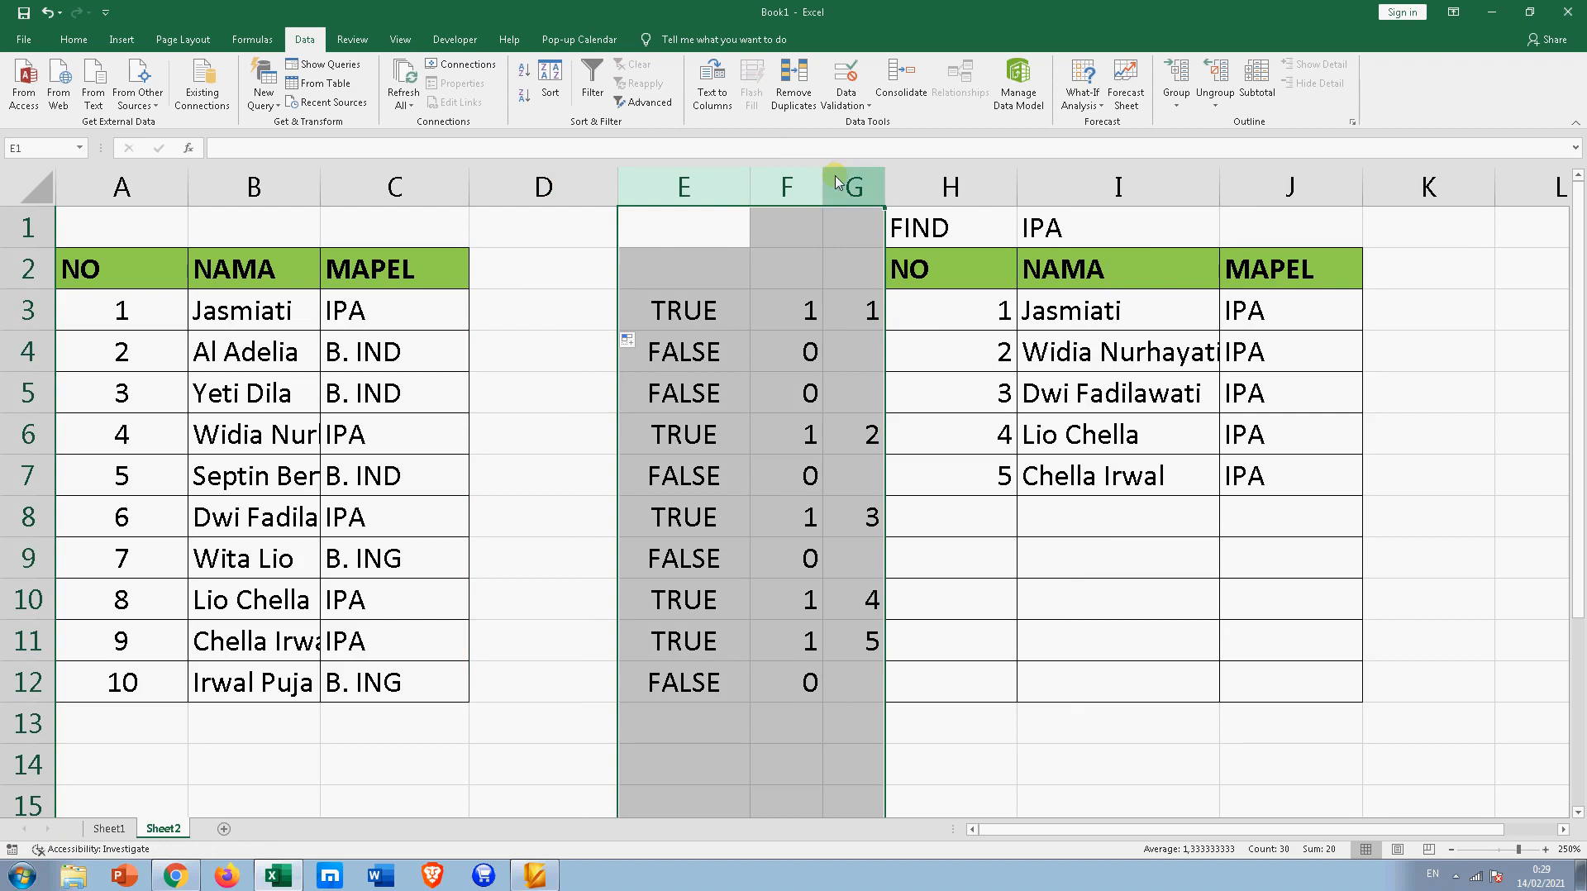
right_click(715, 186)
left_click(748, 405)
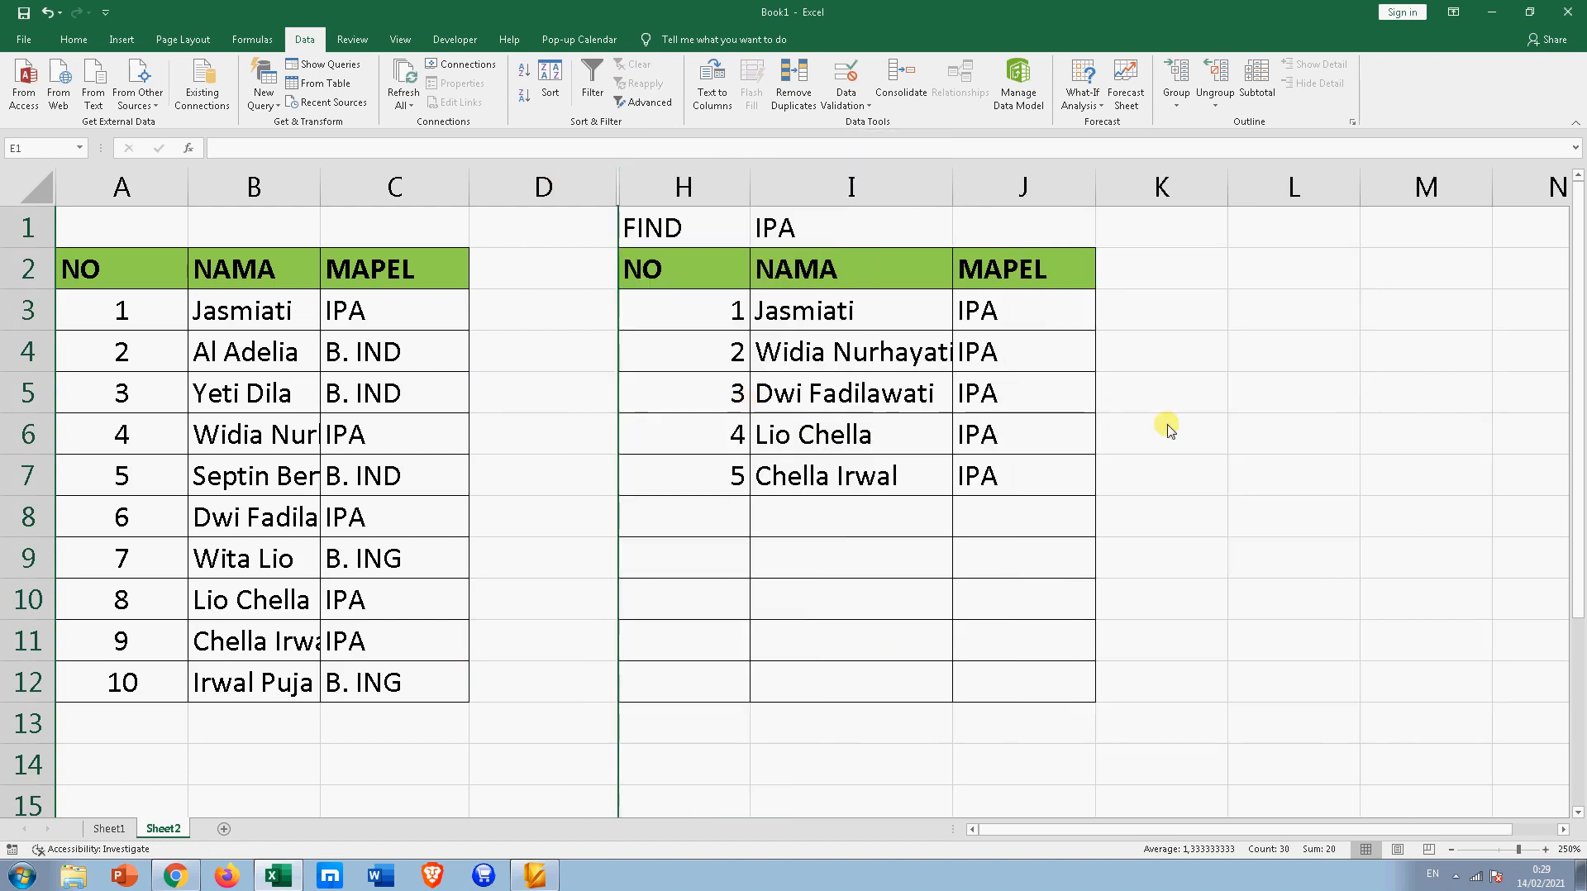
left_click(1207, 426)
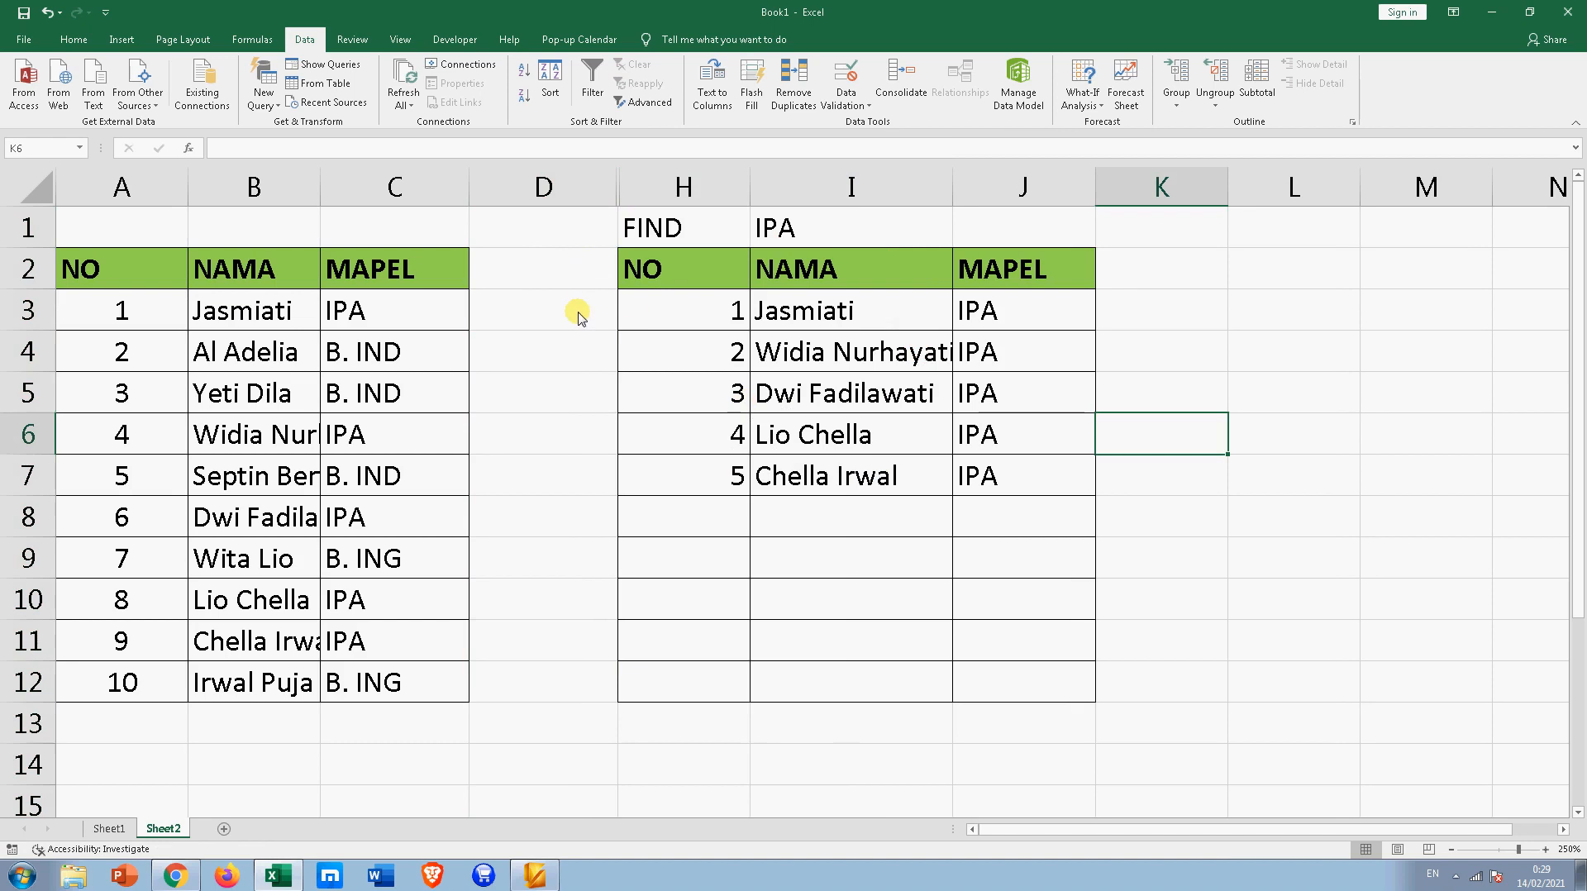
left_click_drag(617, 187, 562, 190)
Review both tables and test the finished lookup by setting the FIND subject in I1 to B. IND and finally B. ING
left_click_drag(141, 266, 430, 687)
left_click_drag(597, 277, 956, 690)
left_click(790, 273)
left_click(792, 236)
left_click(903, 239)
left_click(753, 291)
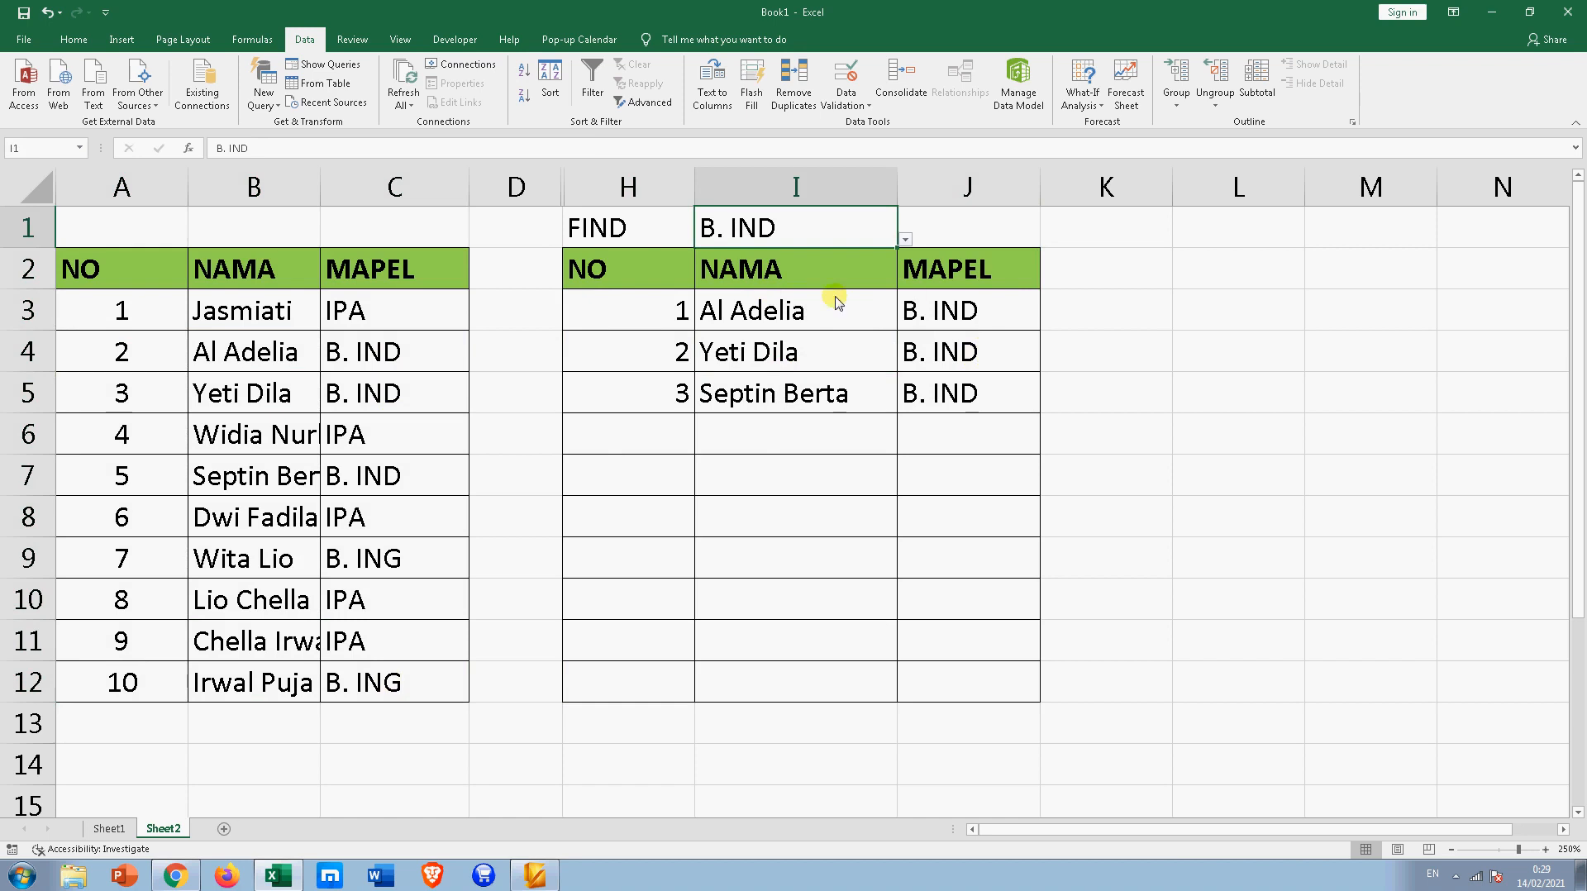
left_click(903, 239)
left_click(790, 319)
left_click(1132, 364)
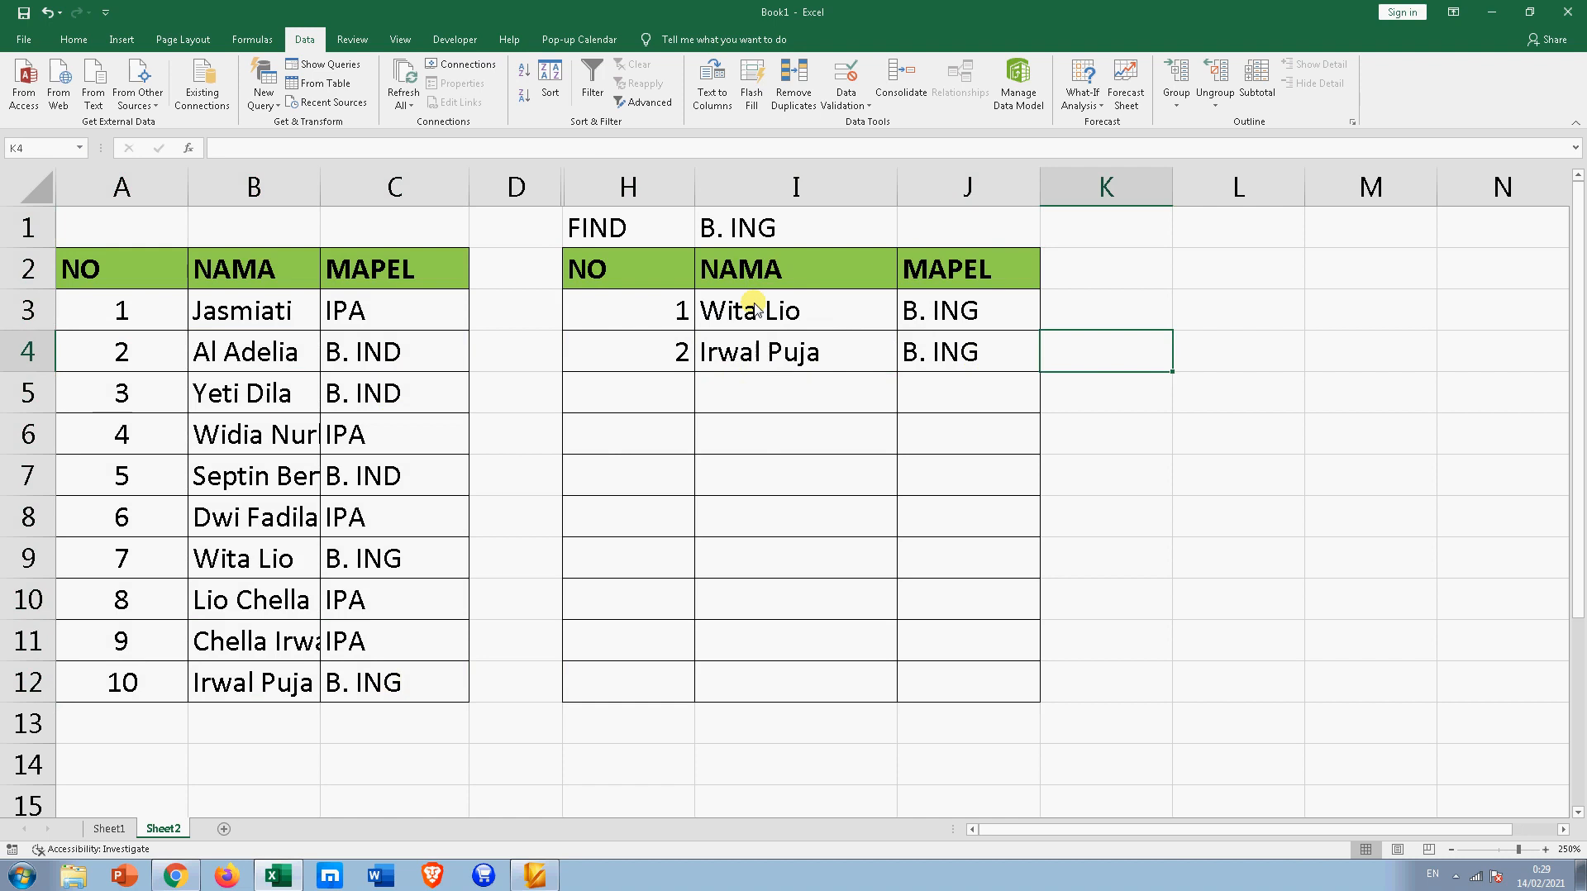